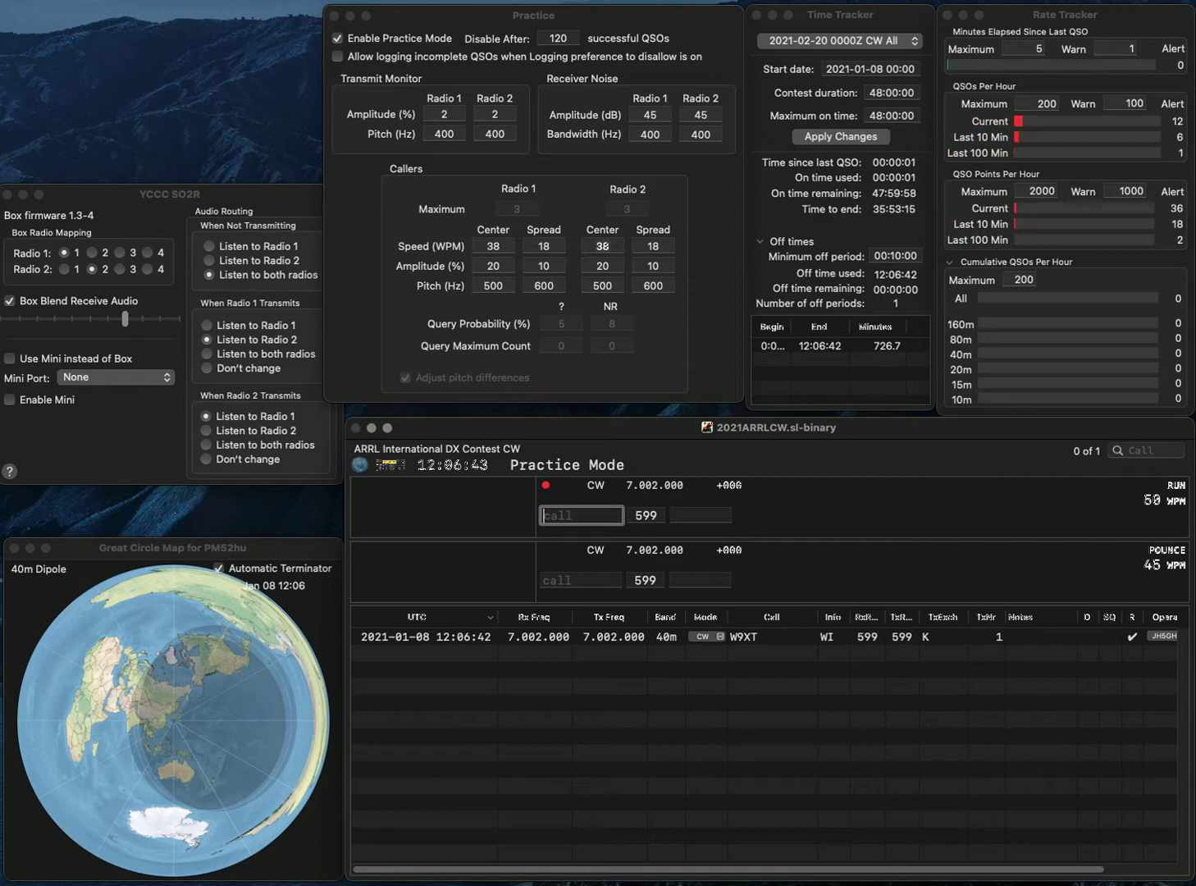
type("P")
key("space")
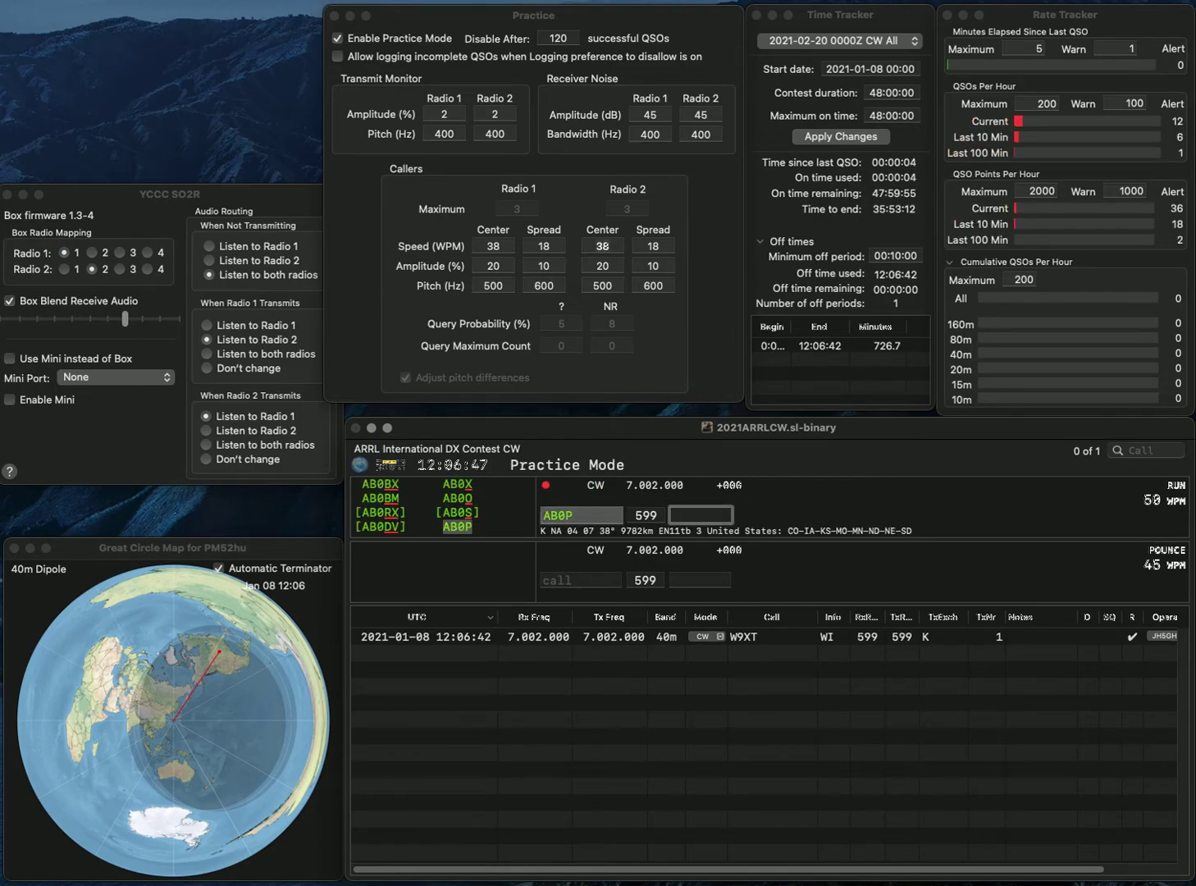
type("NE")
key("Return")
Log the CW contact with AA9BL, entering IN as the received exchange
type("AA")
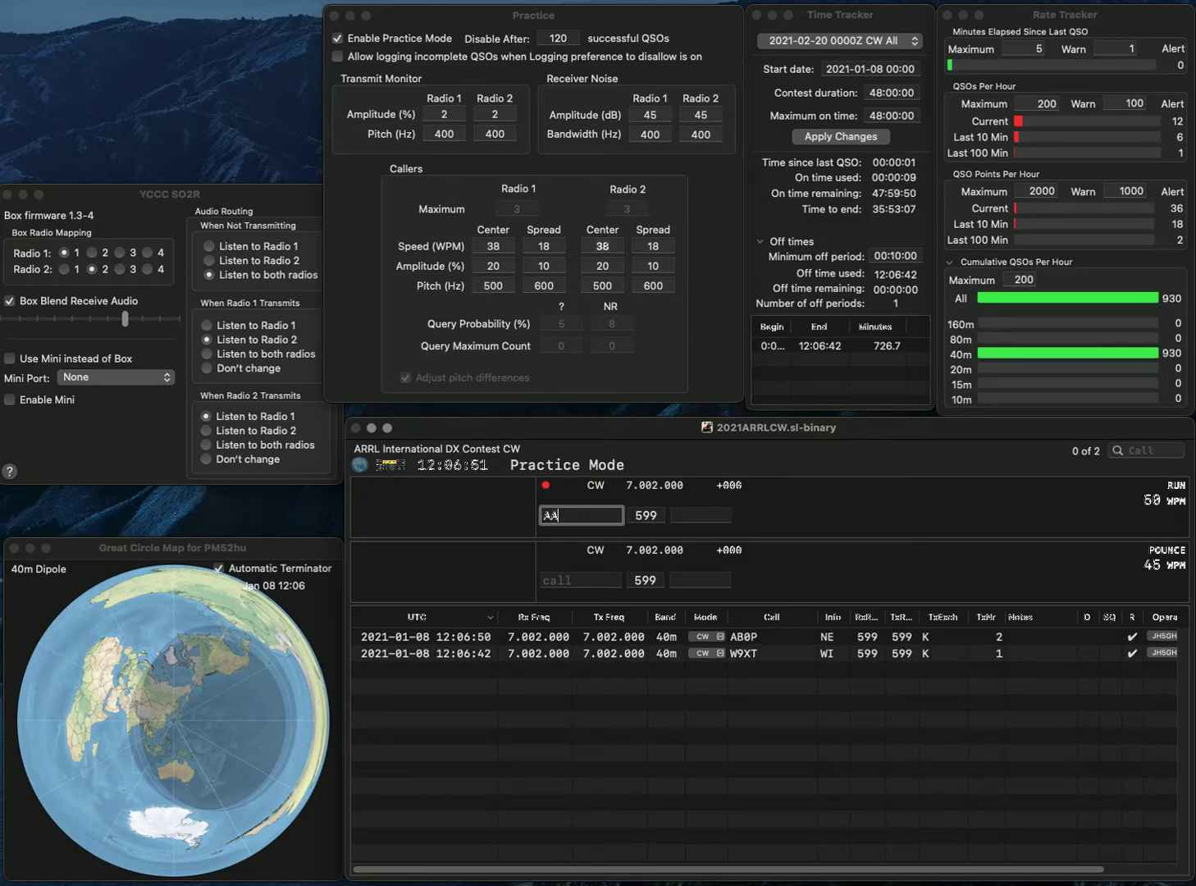
type("9BL")
key("Return")
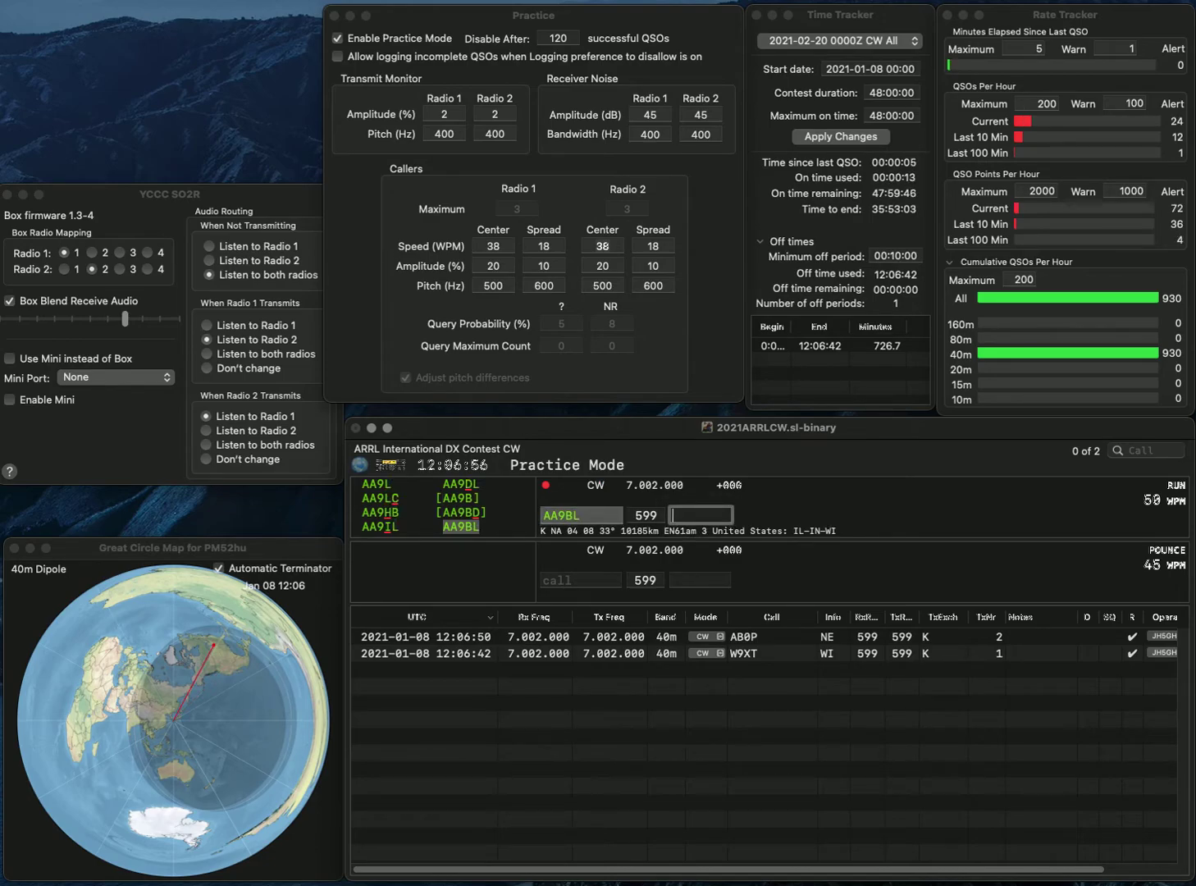
type("IN")
key("Return")
type("K")
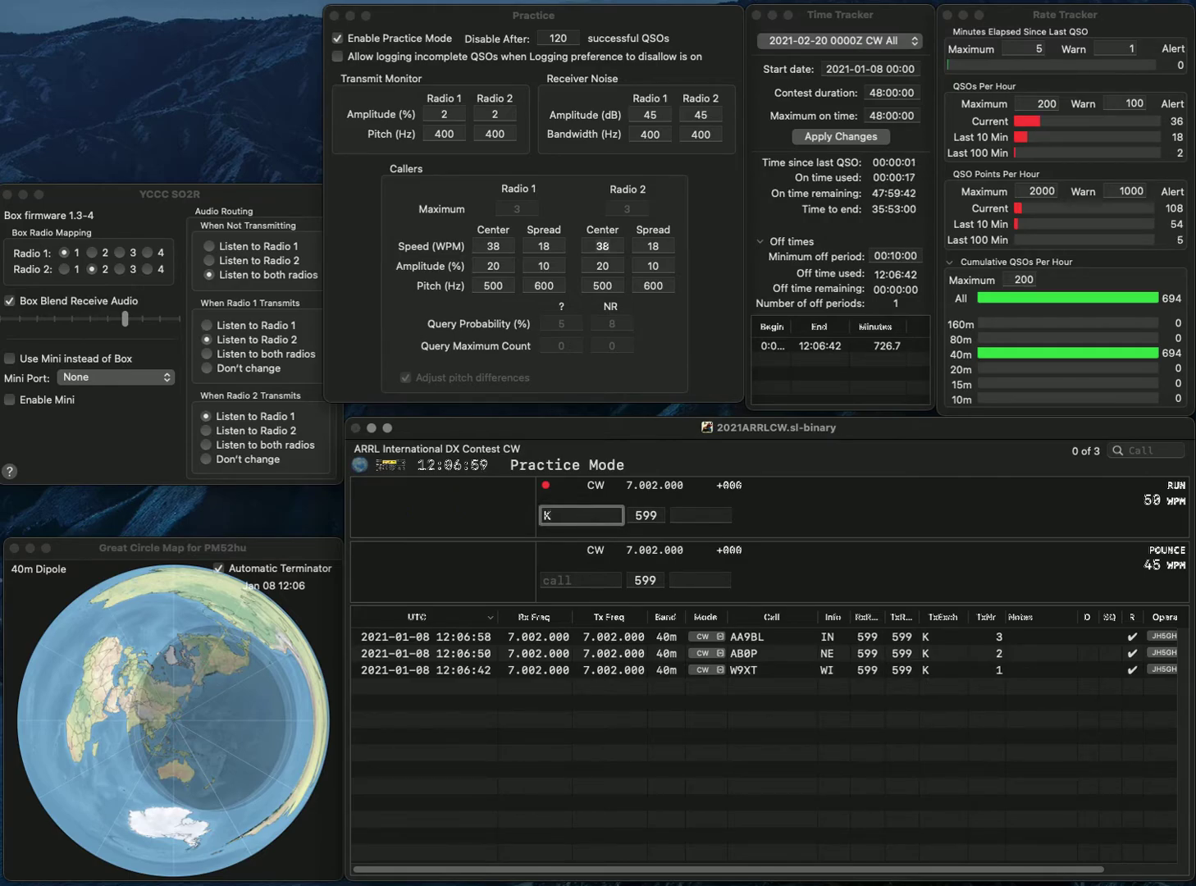
type("5TWH")
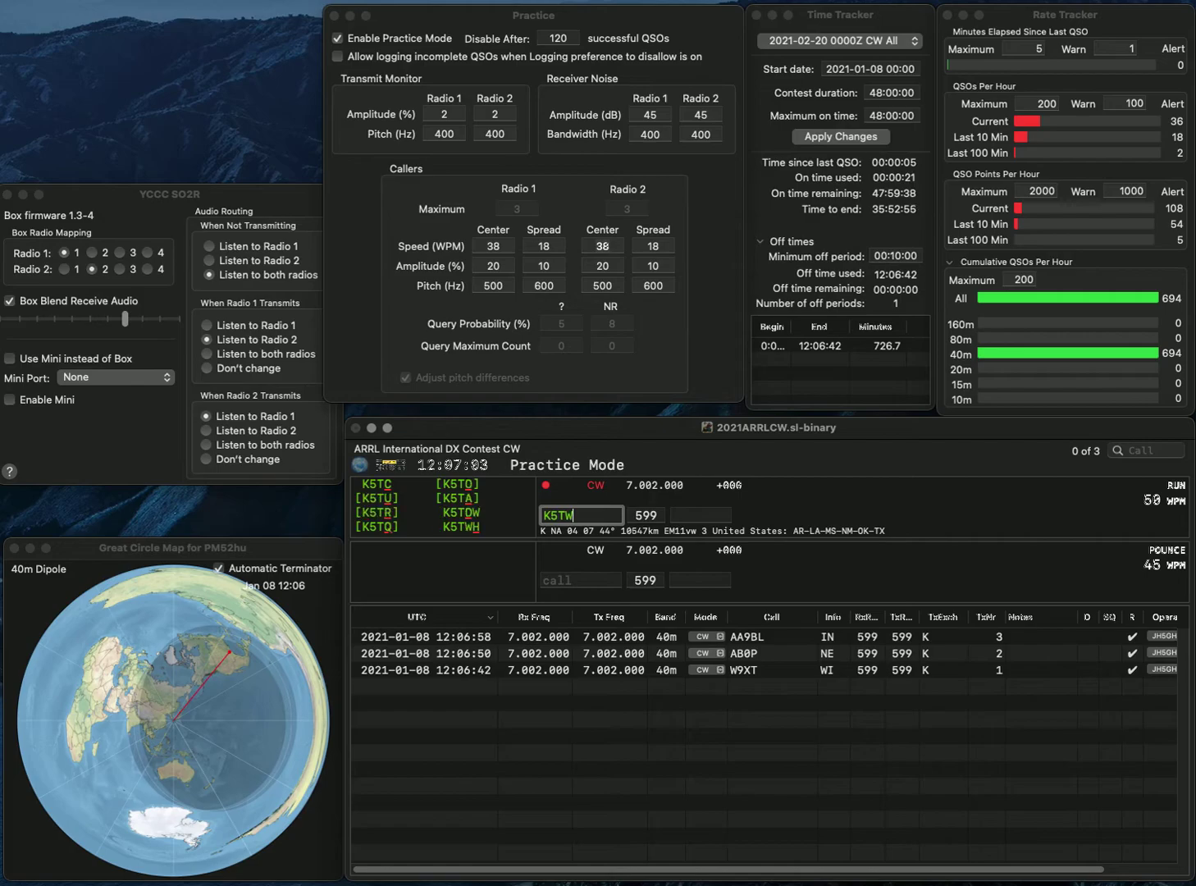
key("space")
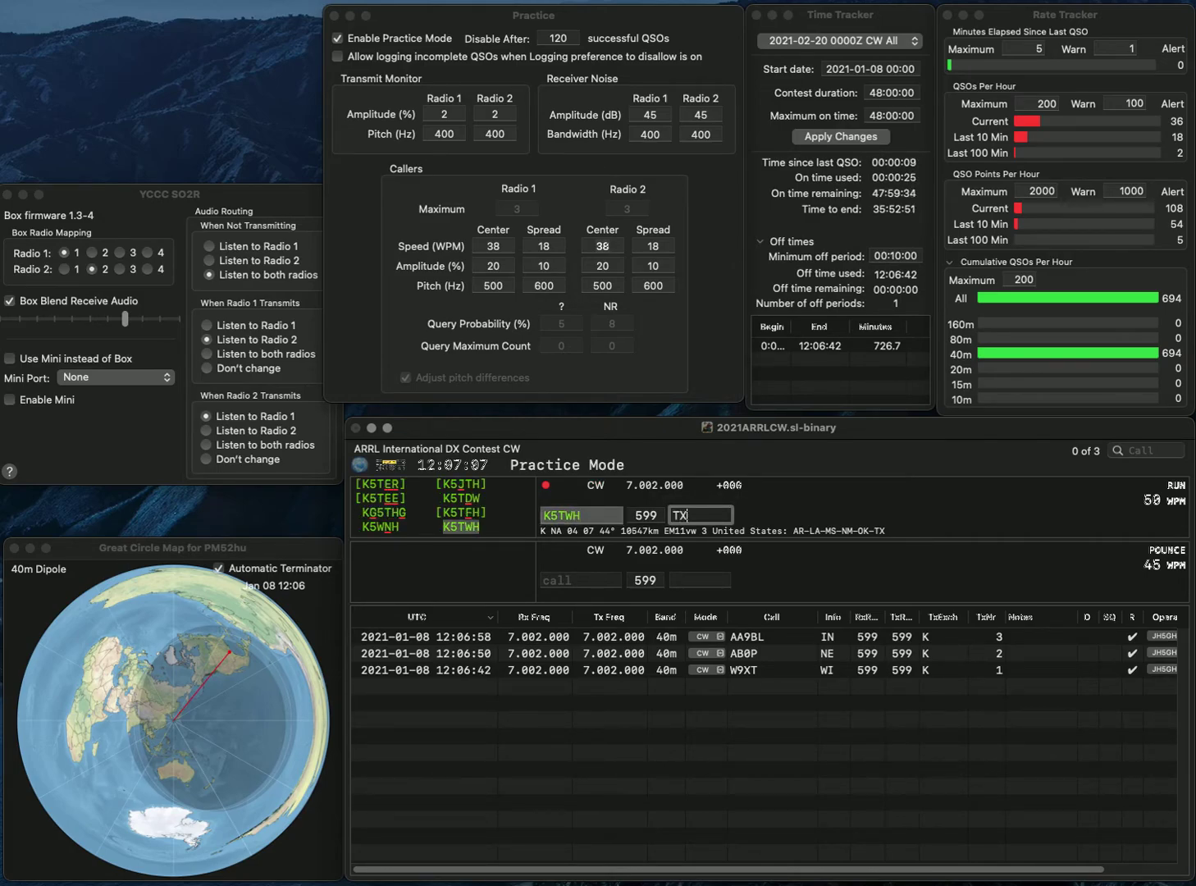
key("Return")
type("W")
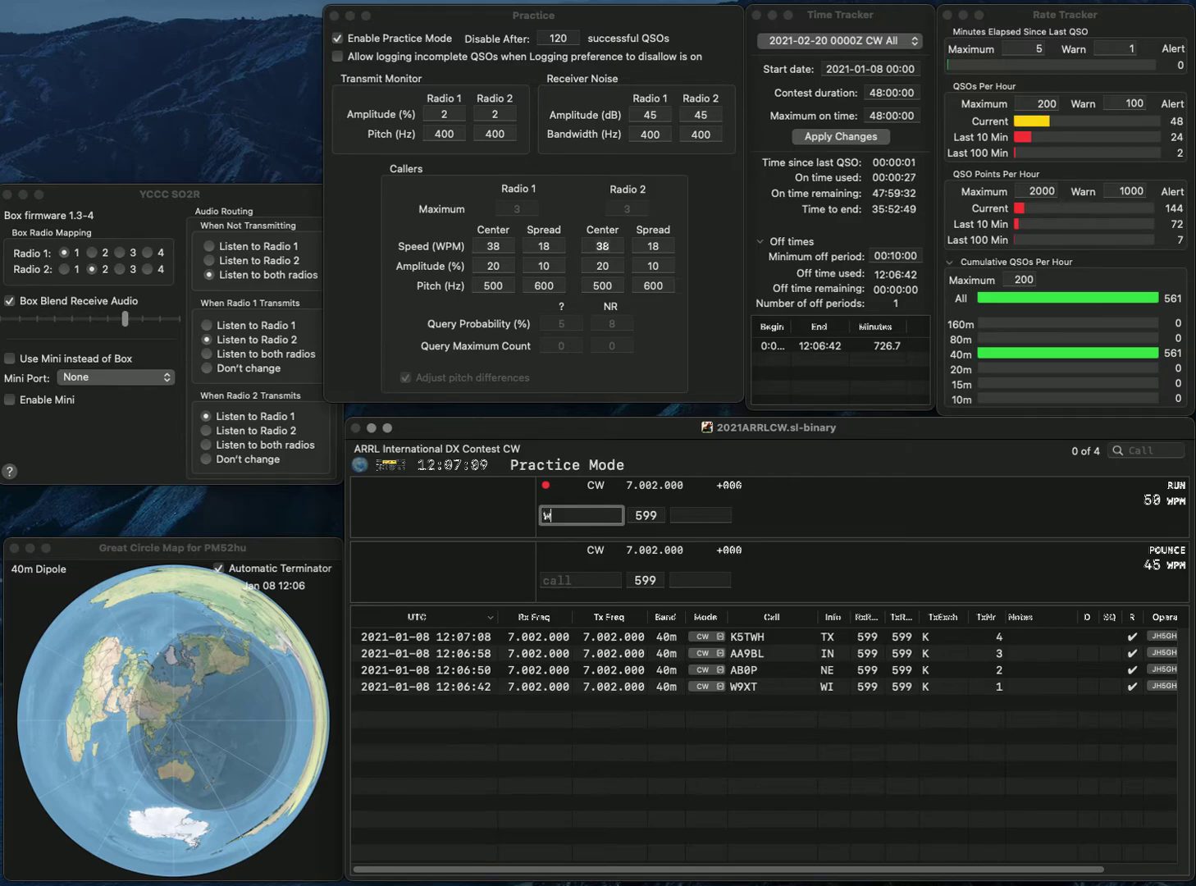
type("4CHI")
key("space")
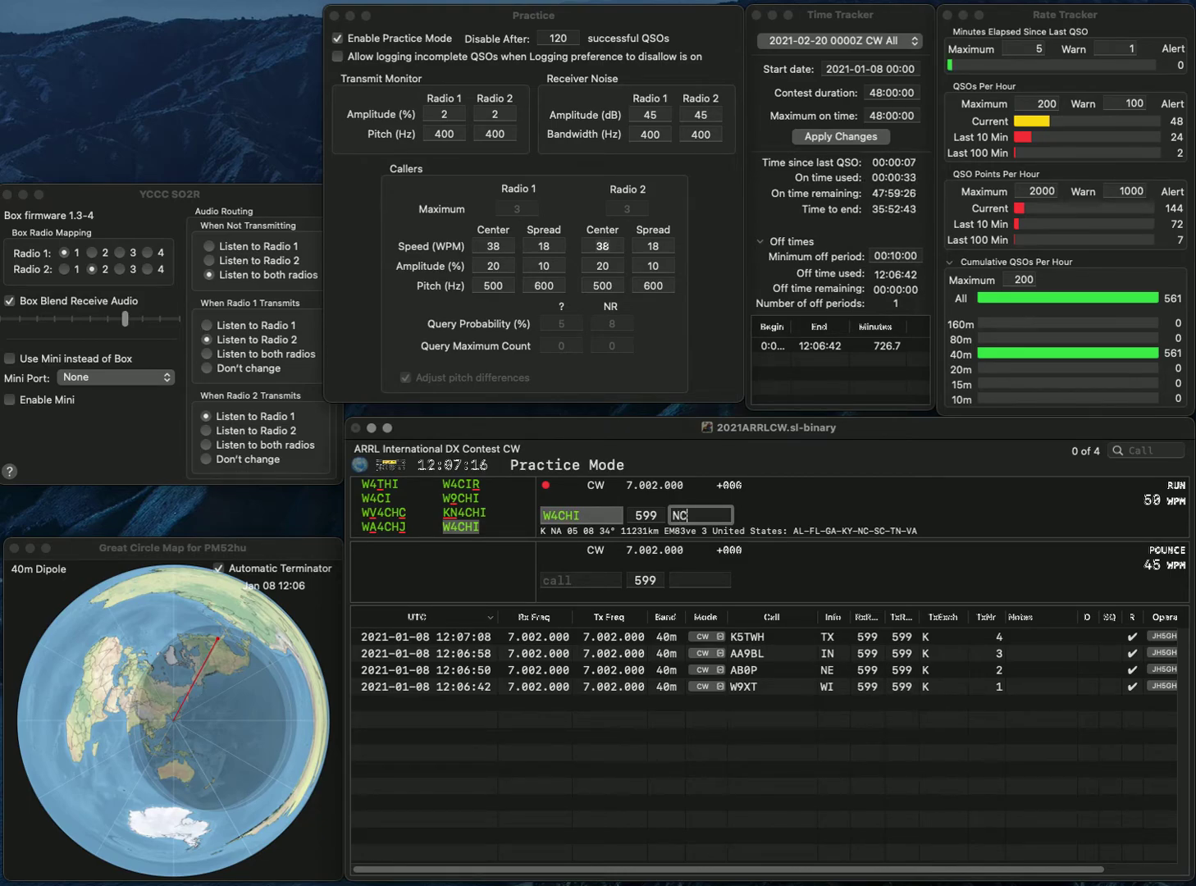
key("Return")
type("XL3T")
key("space")
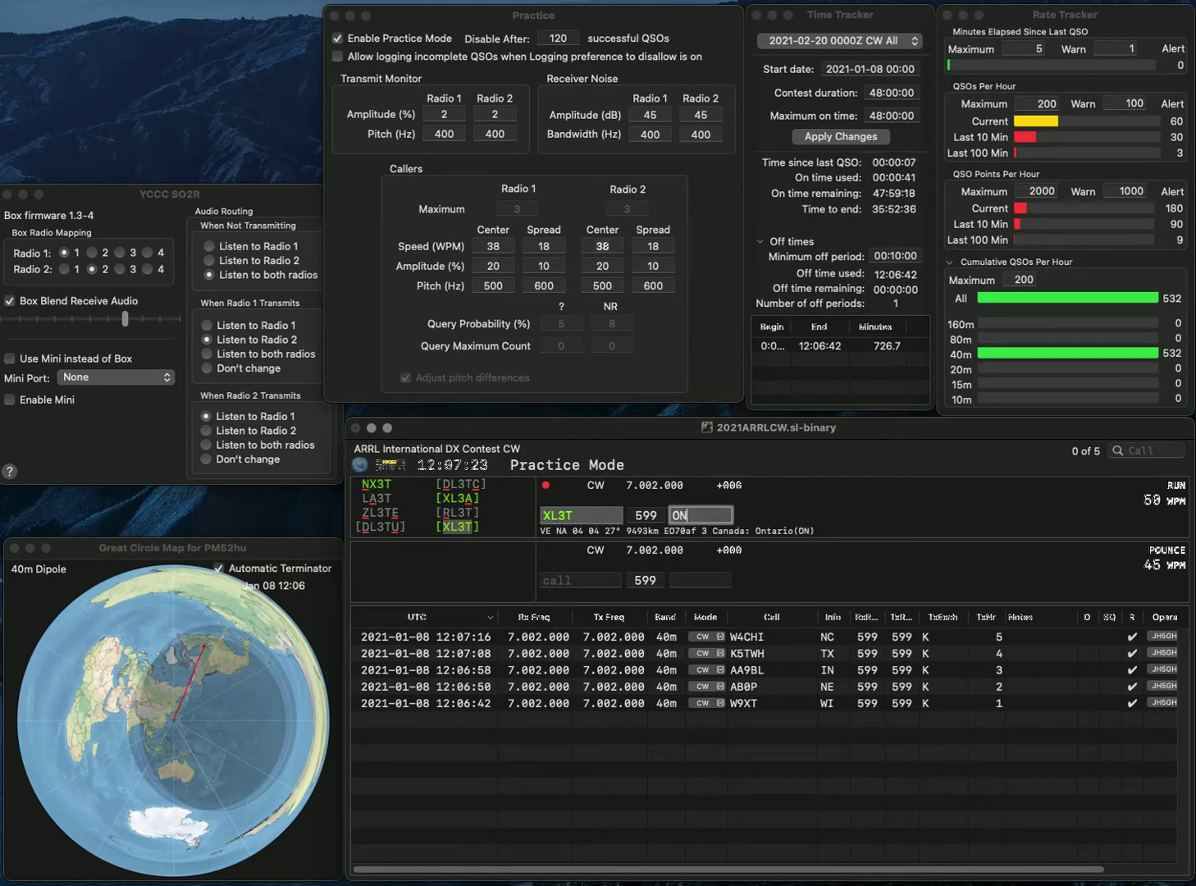
key("Return")
Log the CW contact with KA2HZP, correcting the call sign's digit and entering NY as the received exchange
type("K")
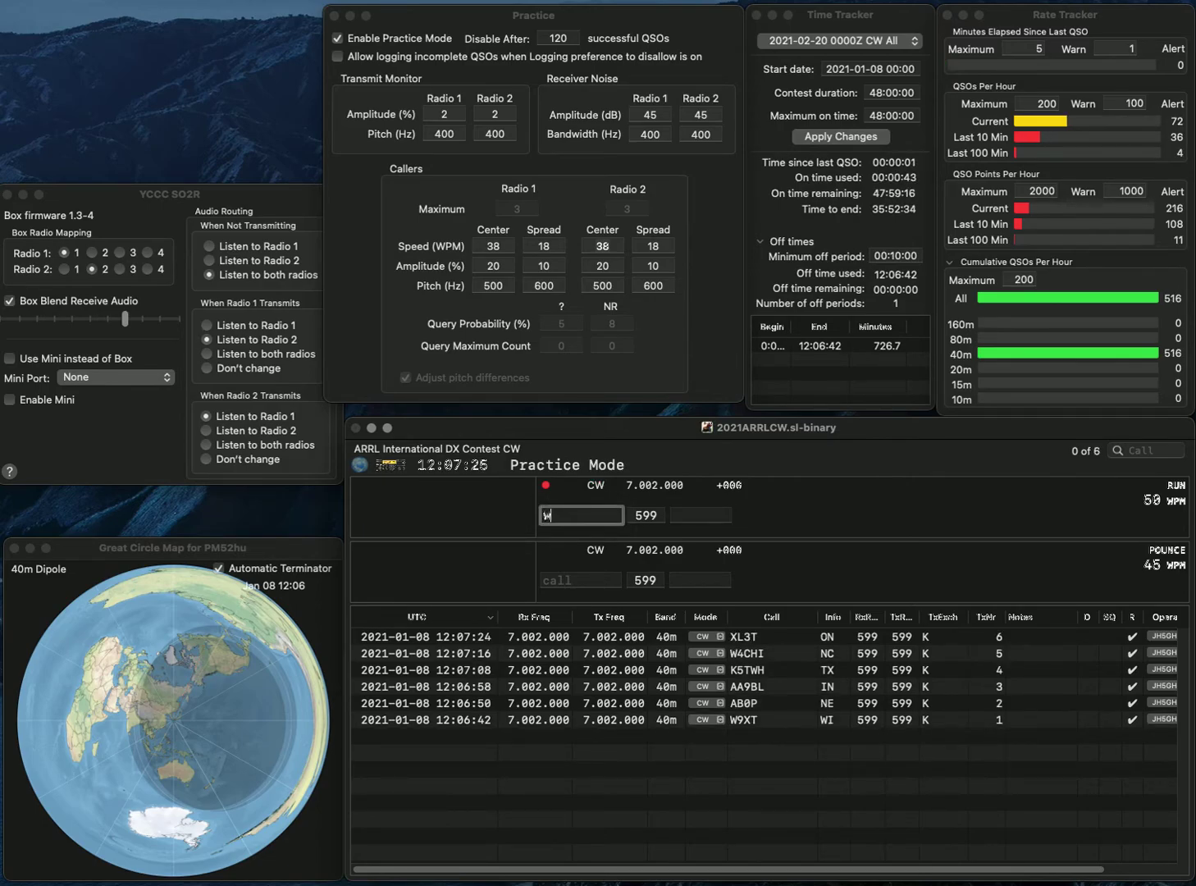
type("A1")
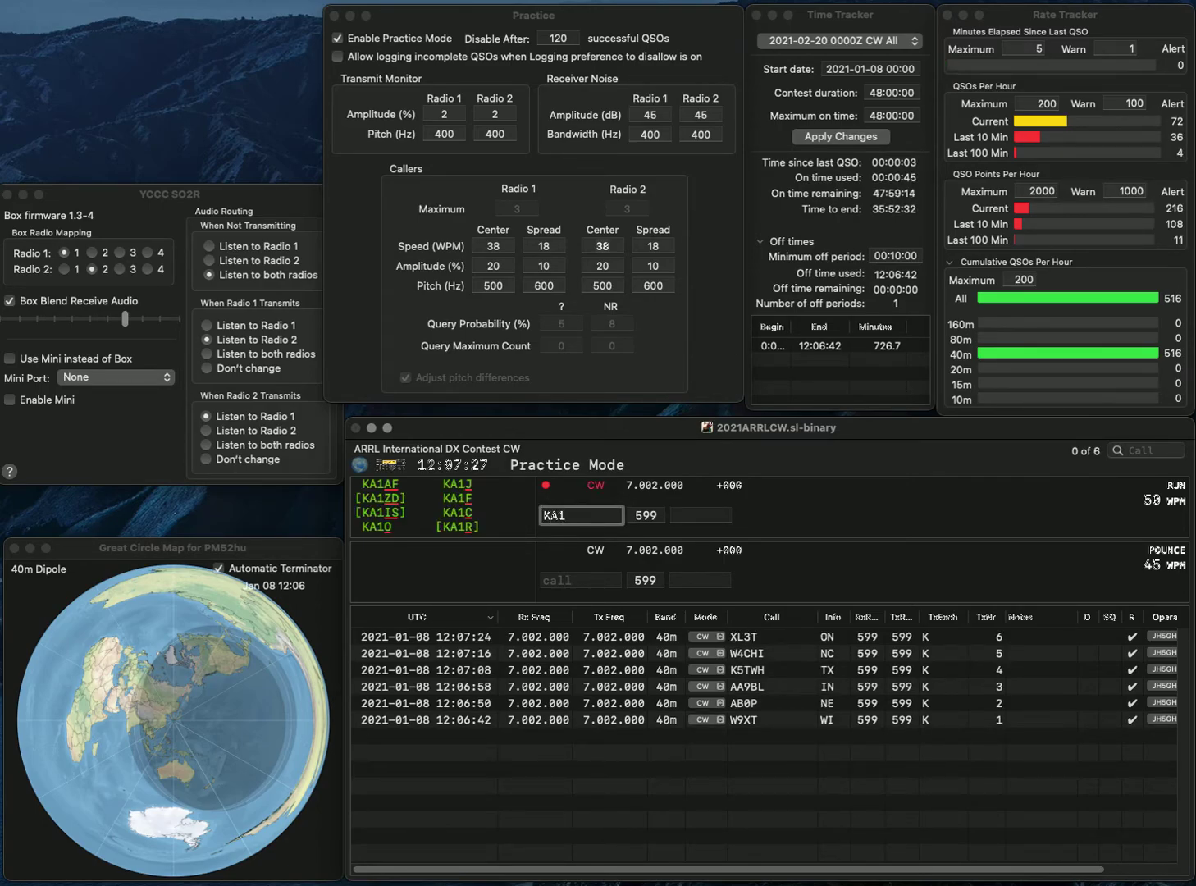
key("BackSpace")
type("2P")
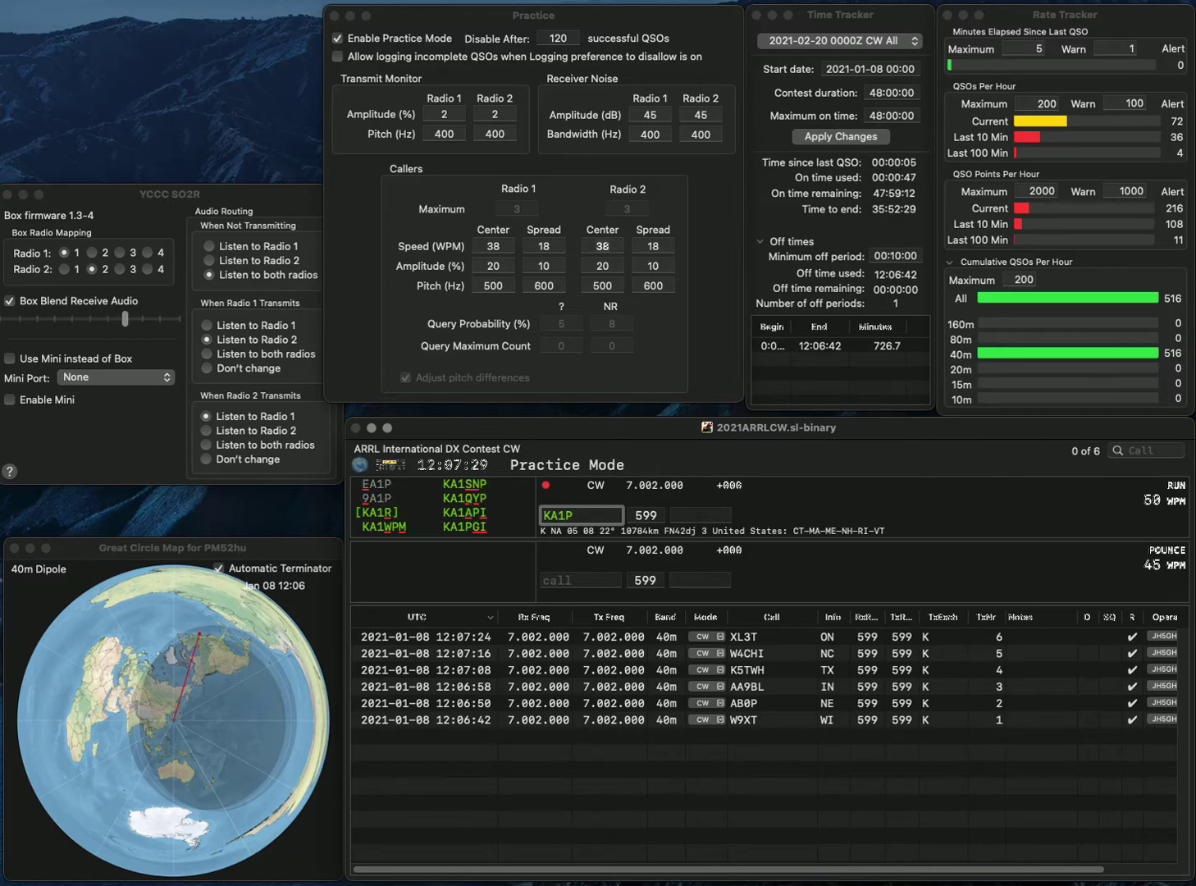
type("HZ")
key("Return")
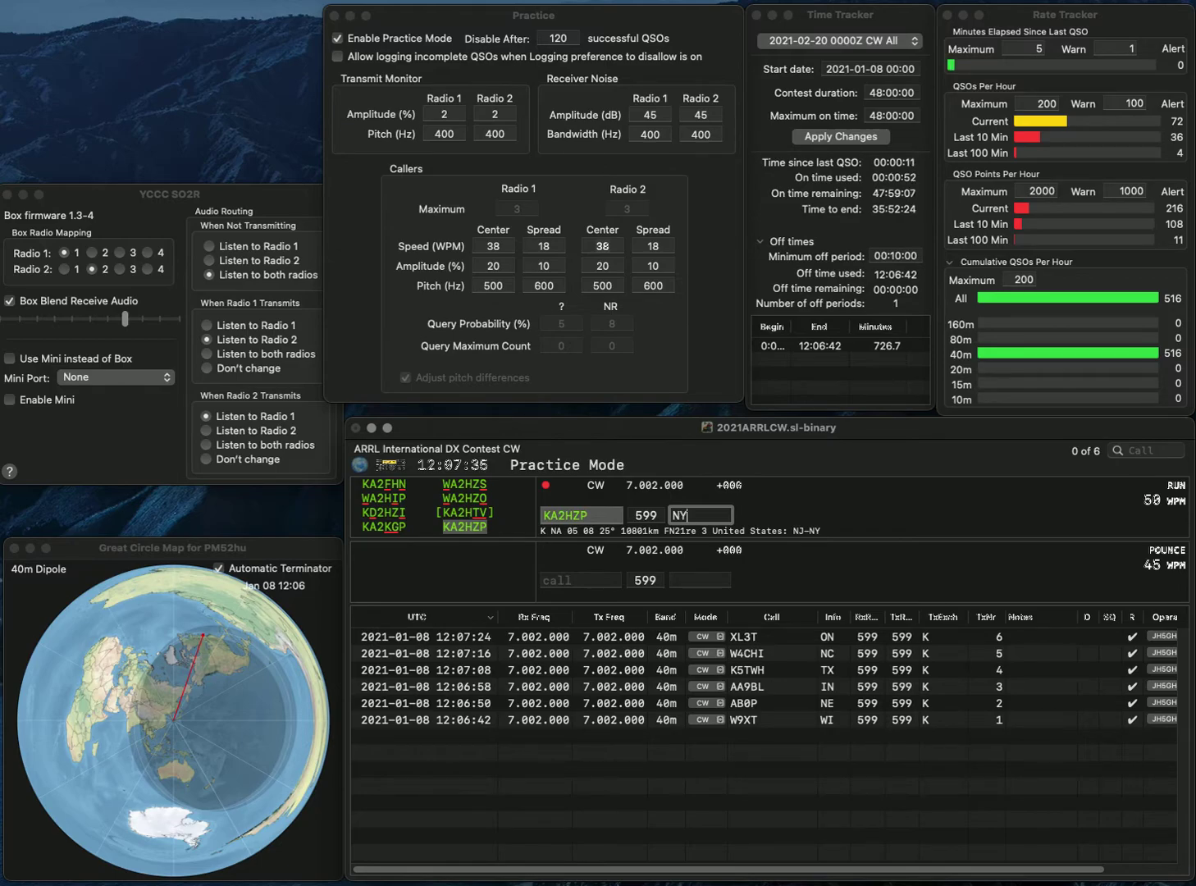
type("NY")
key("Return")
type("WA")
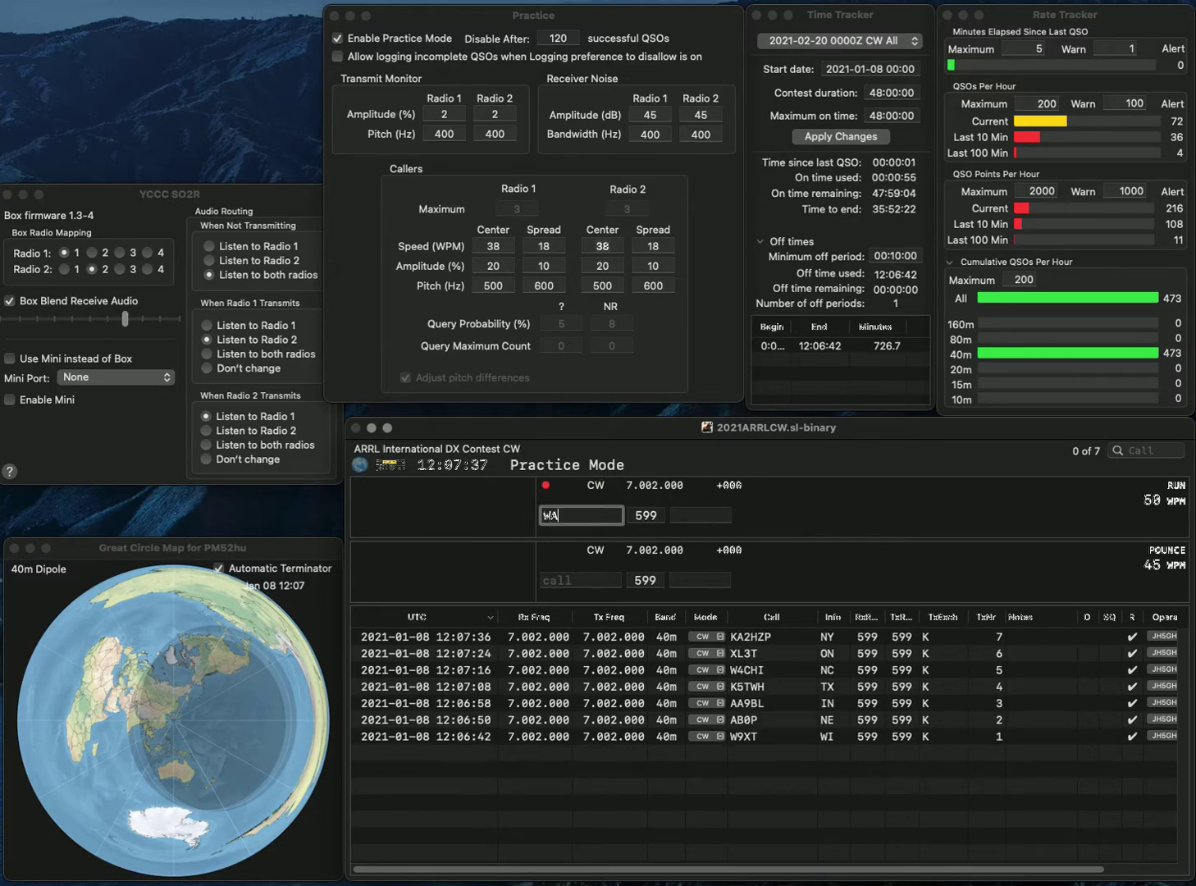
type("0RSX")
key("Tab")
type("CO")
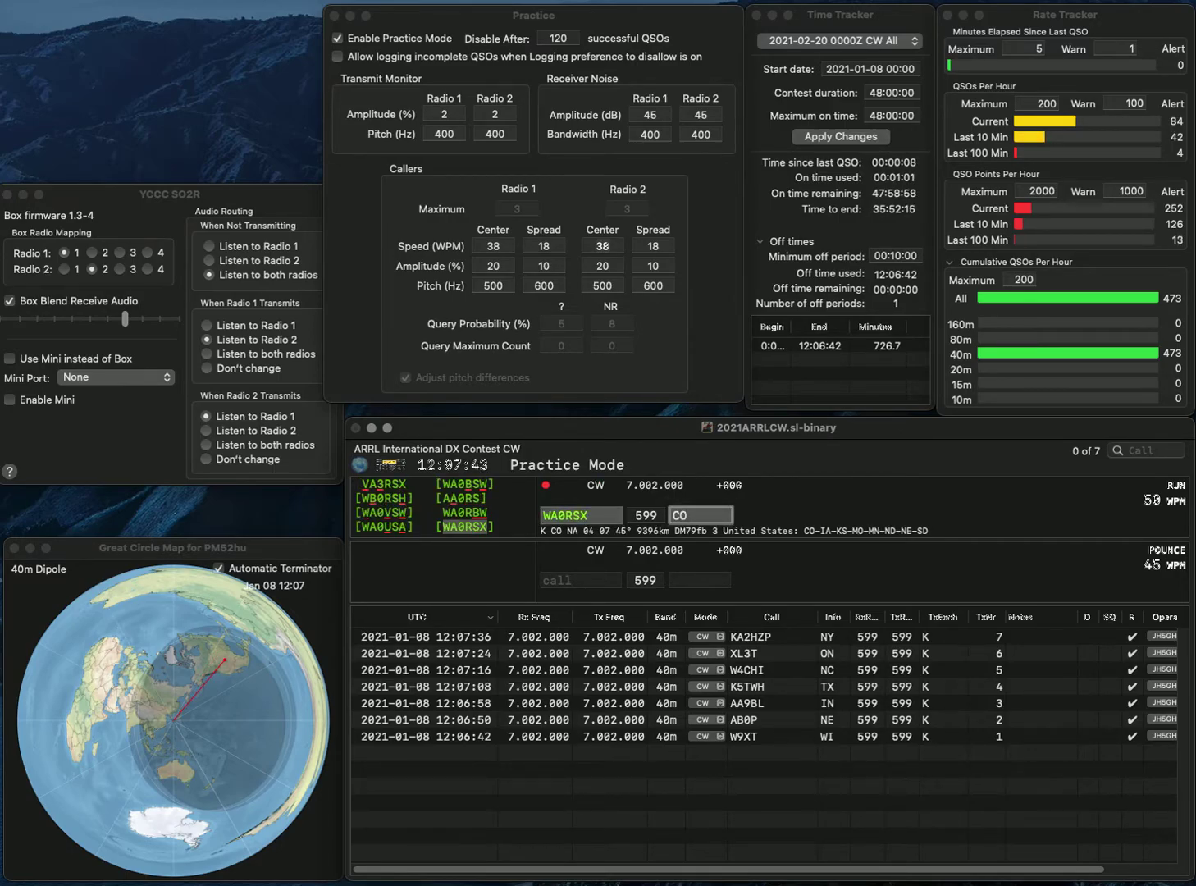
key("Return")
type("N0NC")
key("Return")
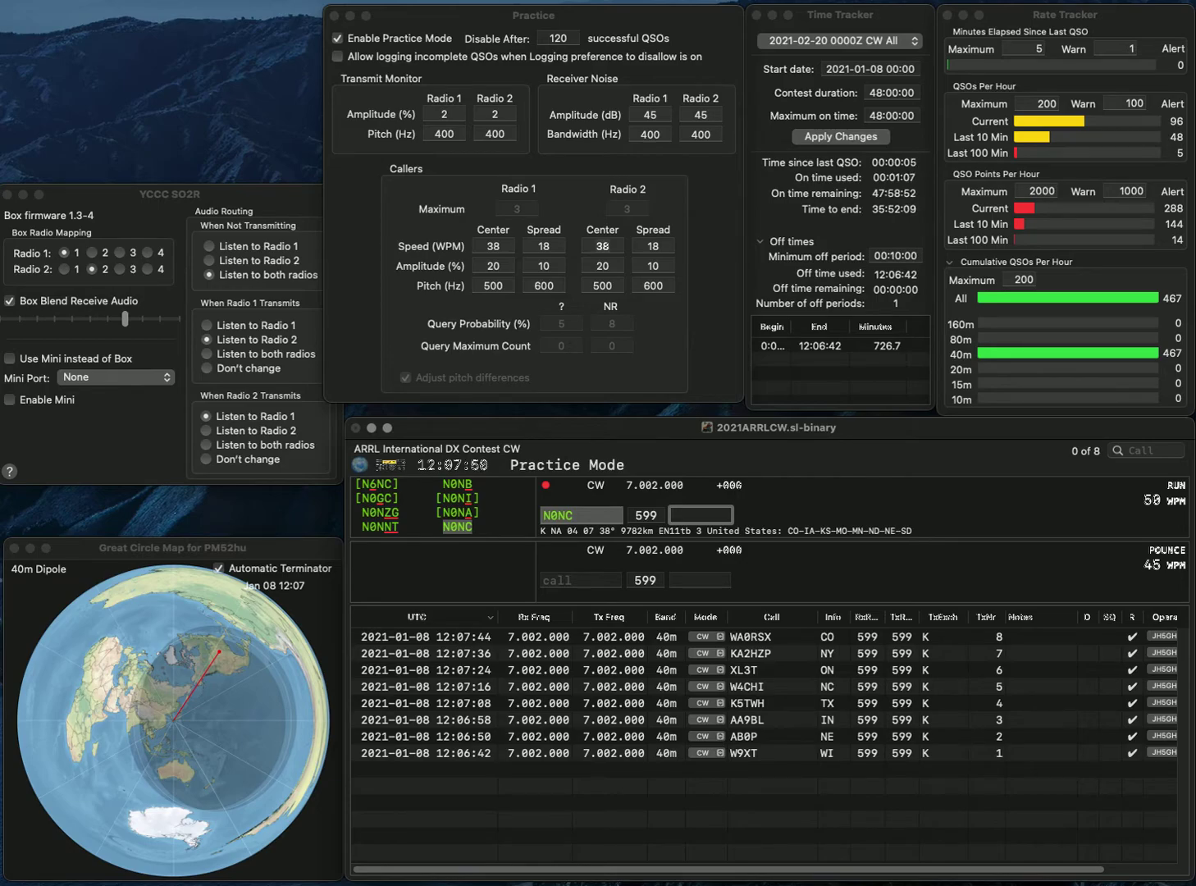
type("NE")
key("Return")
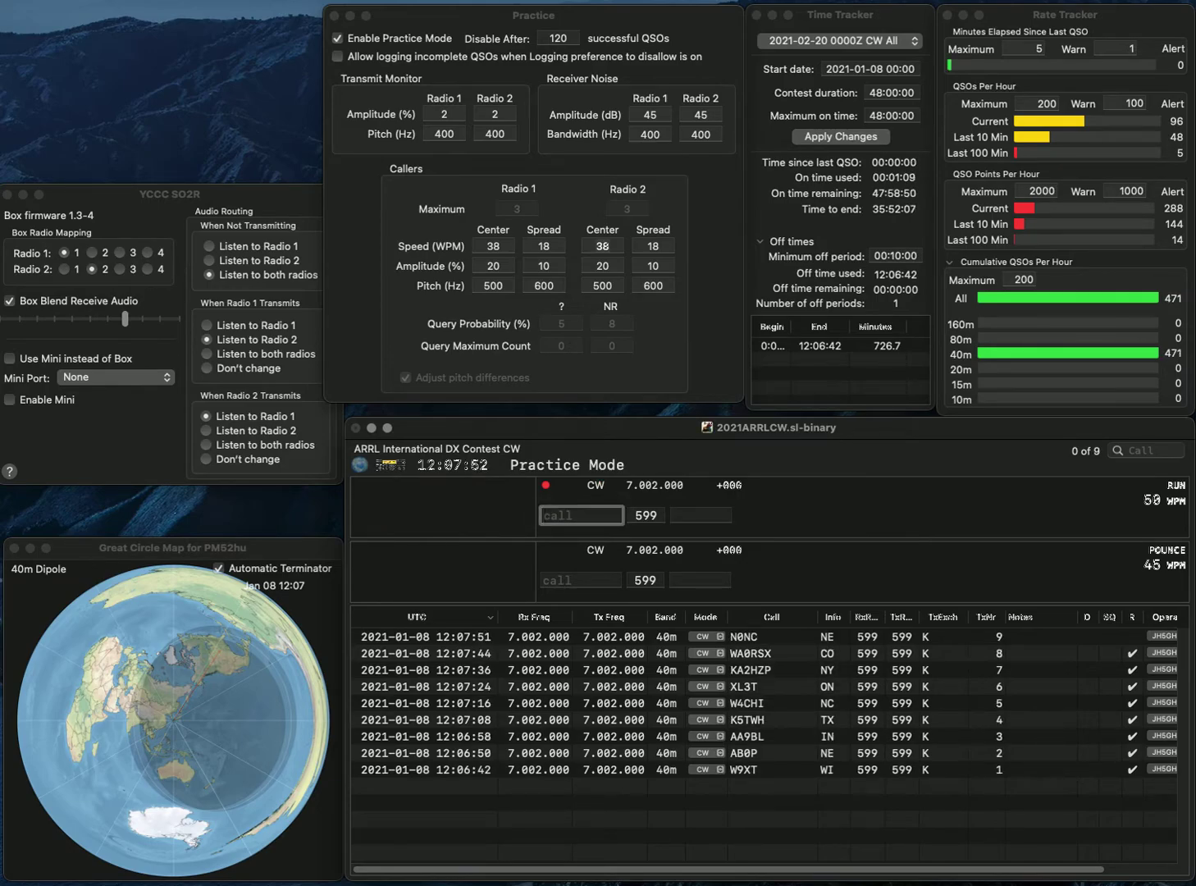
type("AE2N")
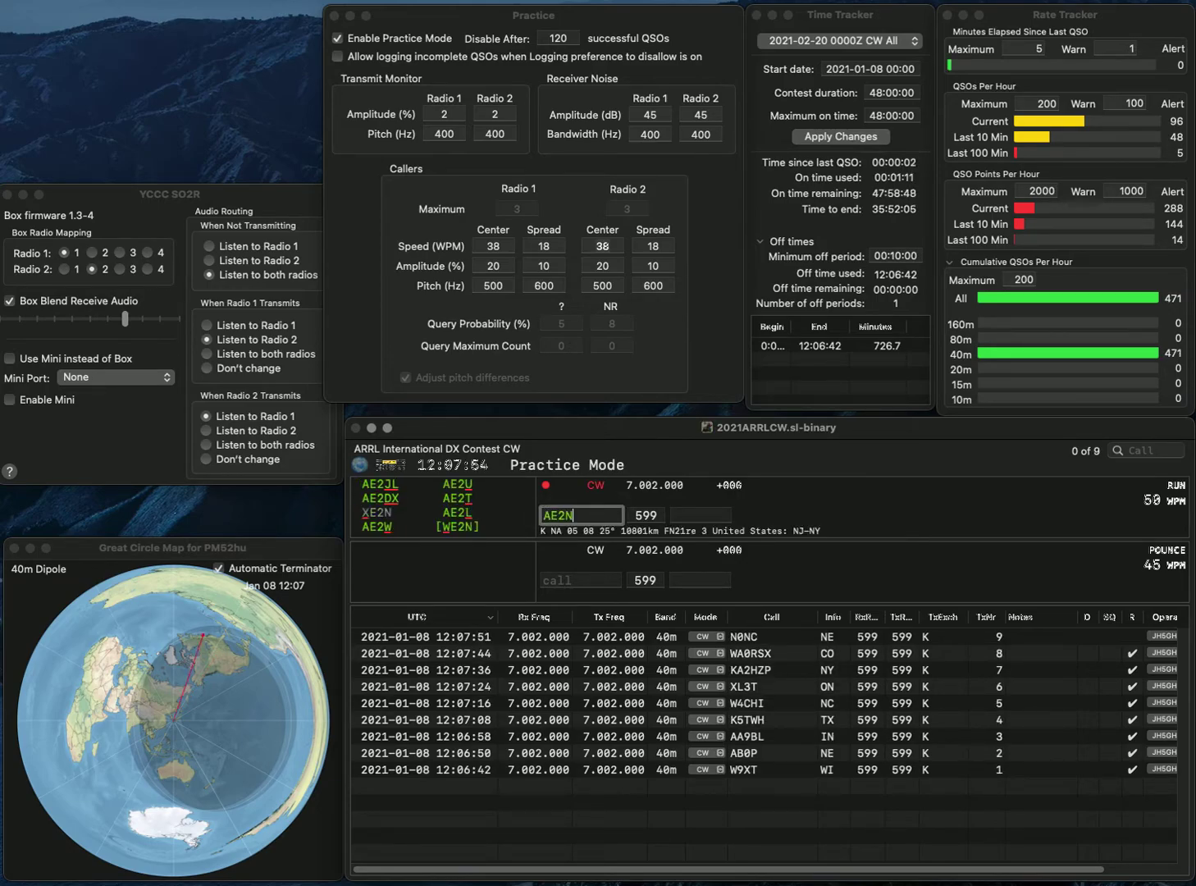
key("BackSpace")
type("I")
key("space")
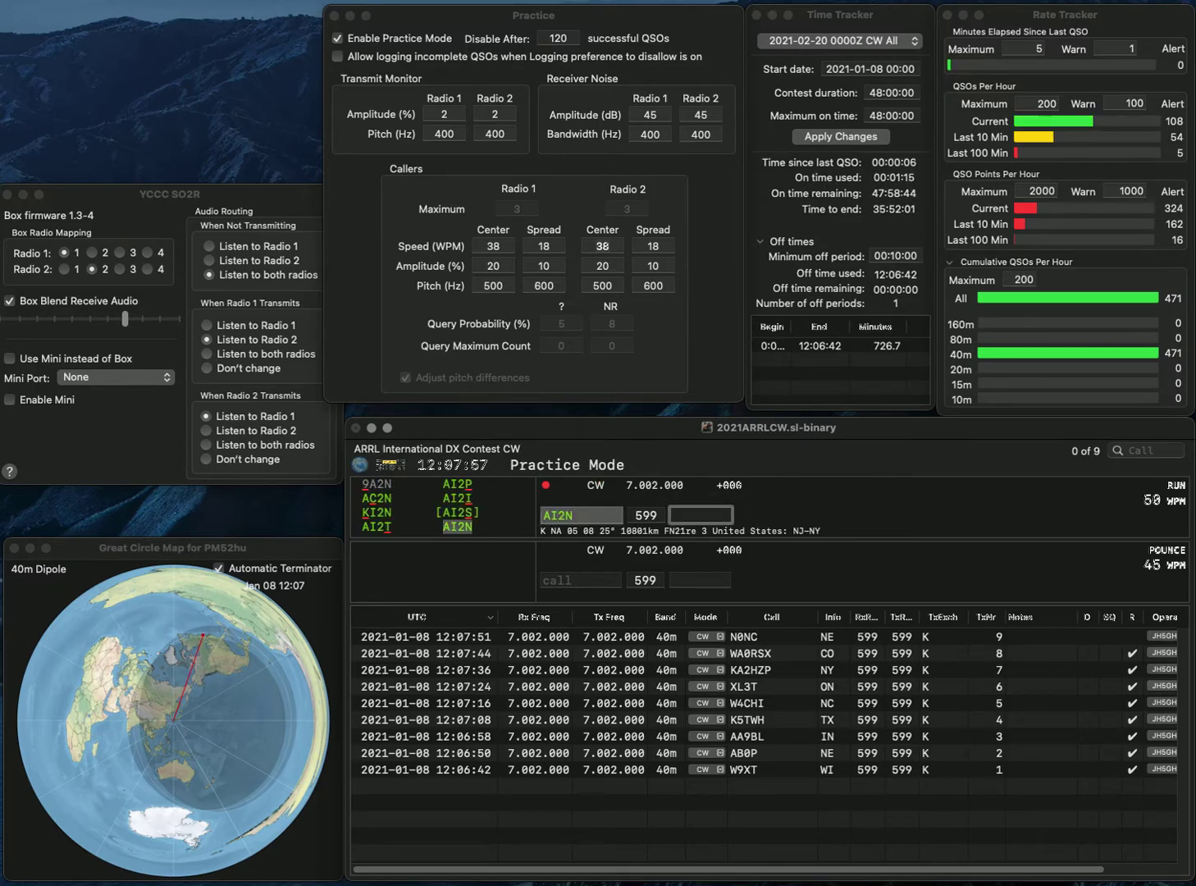
type("NJ")
key("Return")
type("KC4CL")
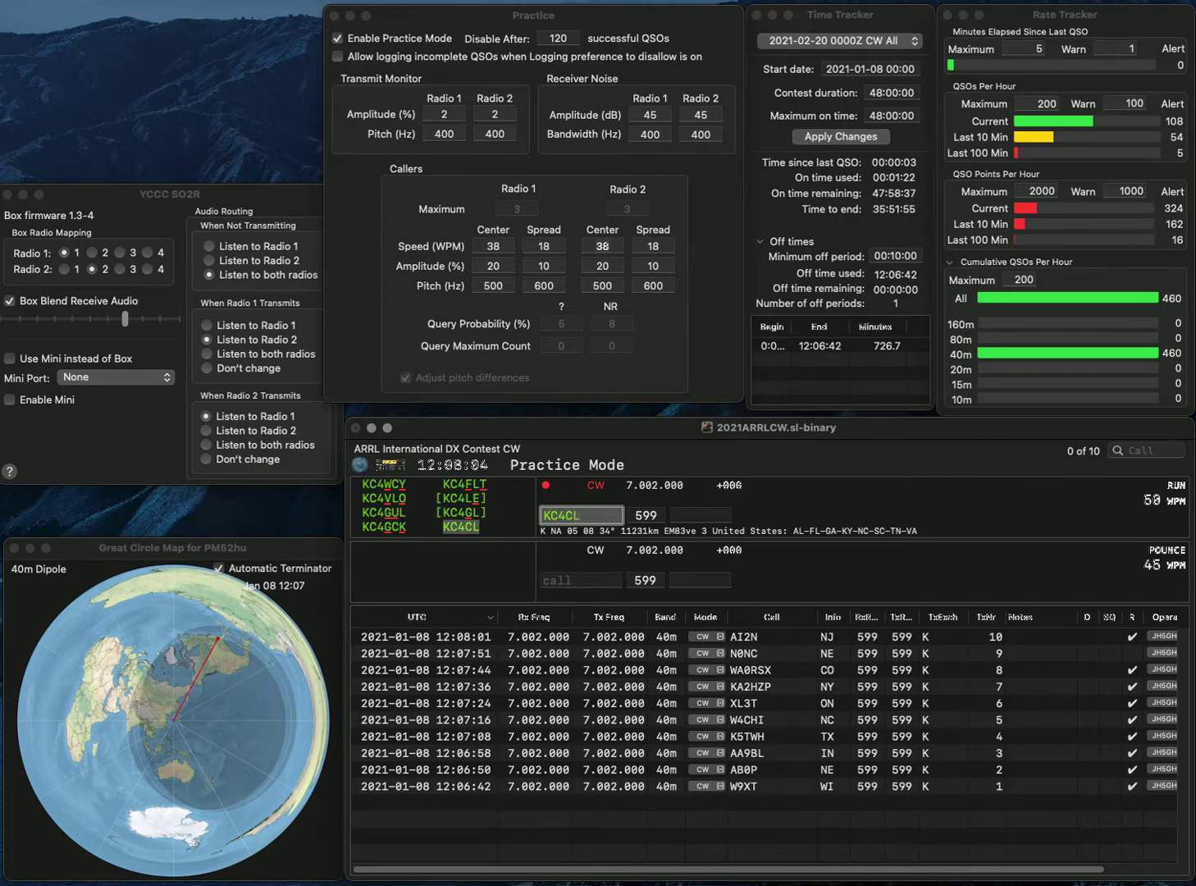
key("Return")
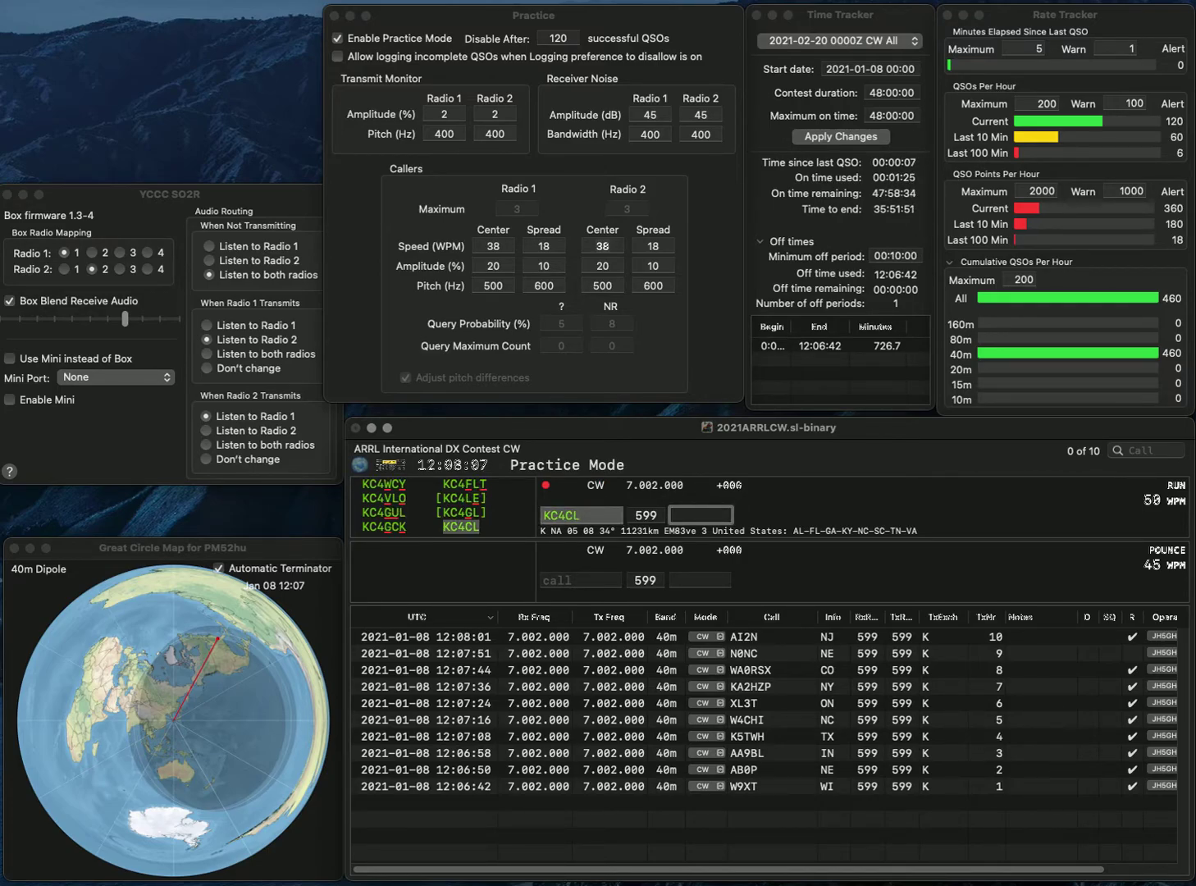
key("Return")
type("W85VZL")
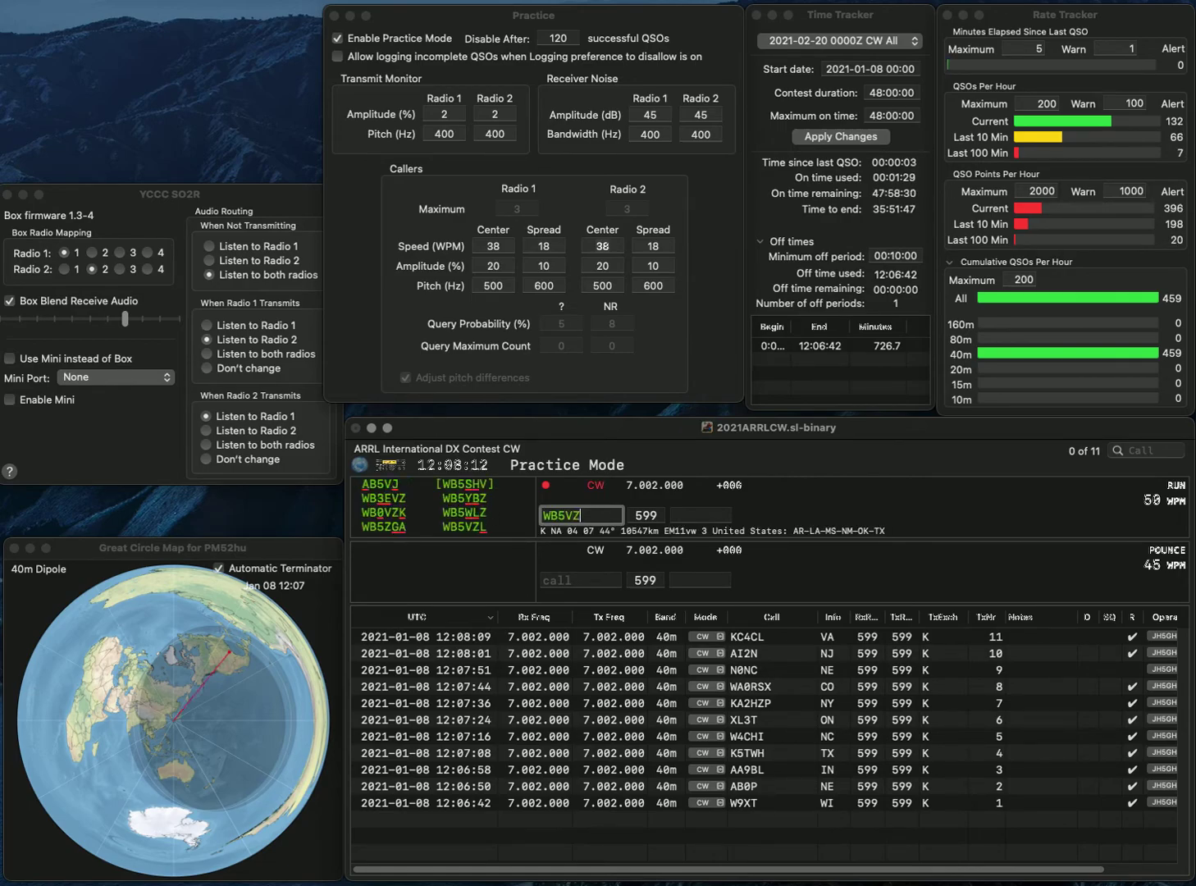
key("Return")
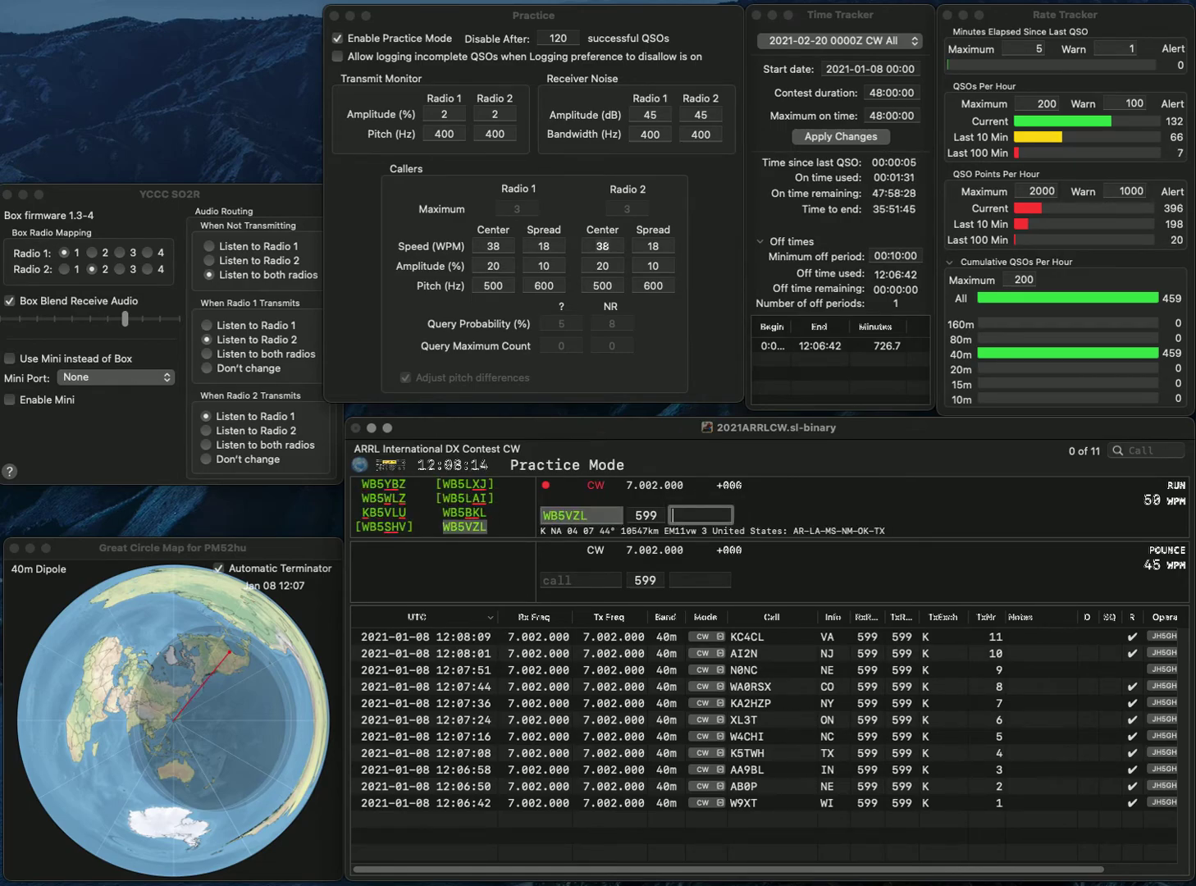
type("MS")
key("Return")
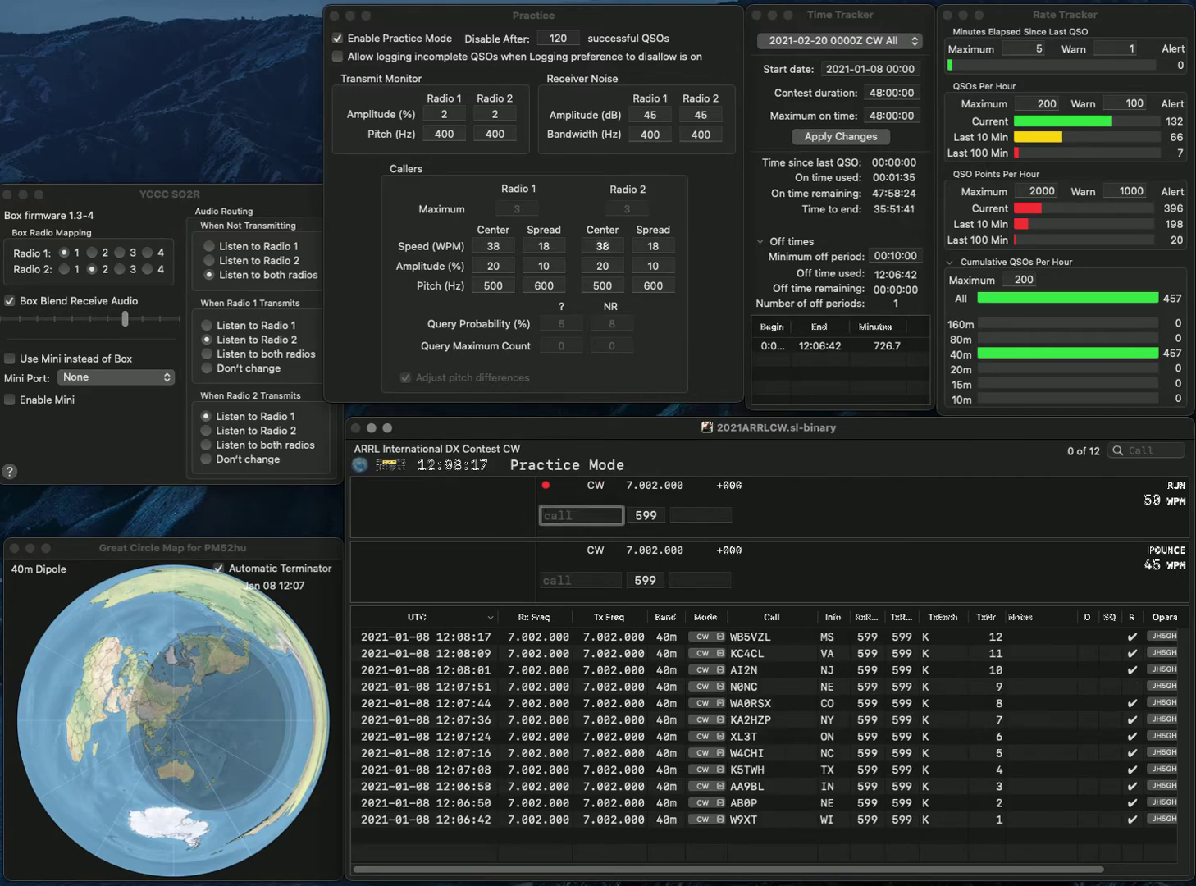
type("WA8YUZ")
key("space")
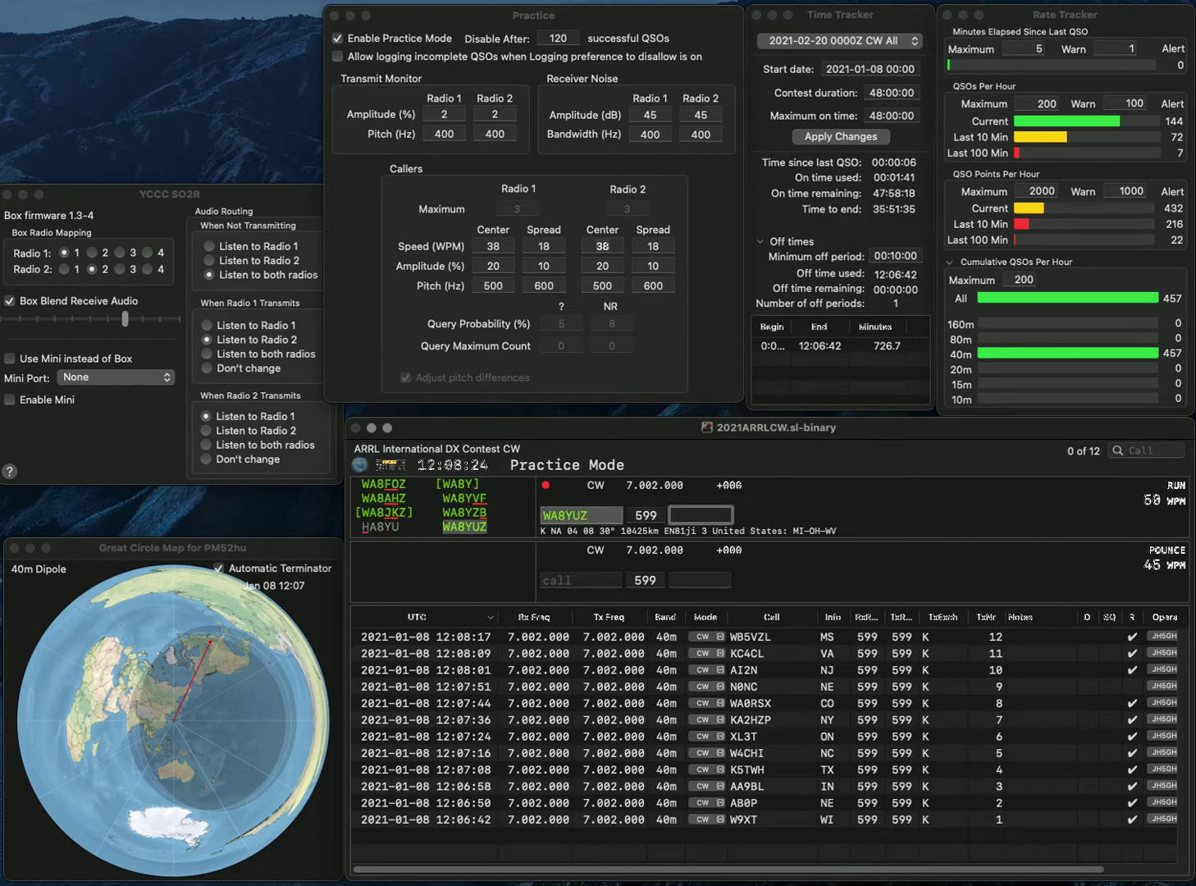
type("WV")
key("Return")
type("K1EV")
key("Return")
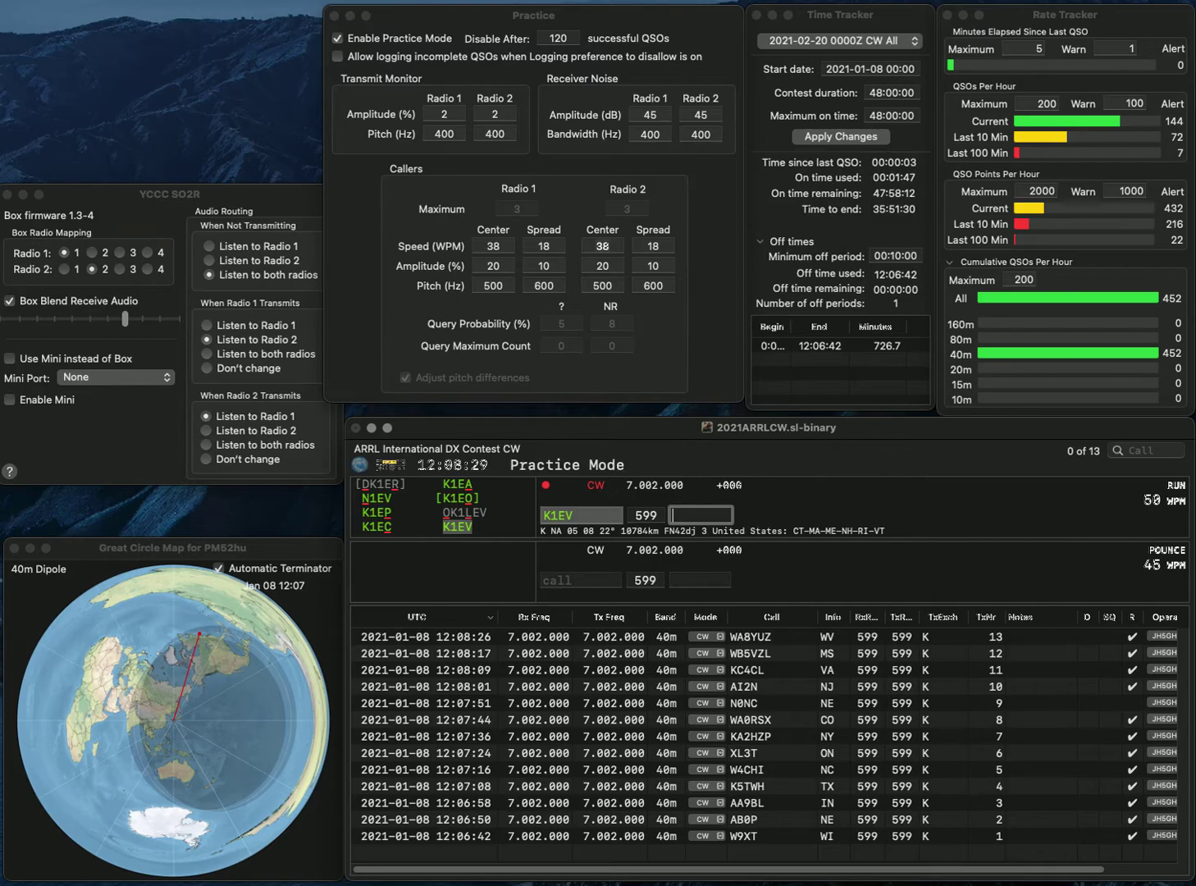
type("MA")
key("Return")
type("N5TU")
key("space")
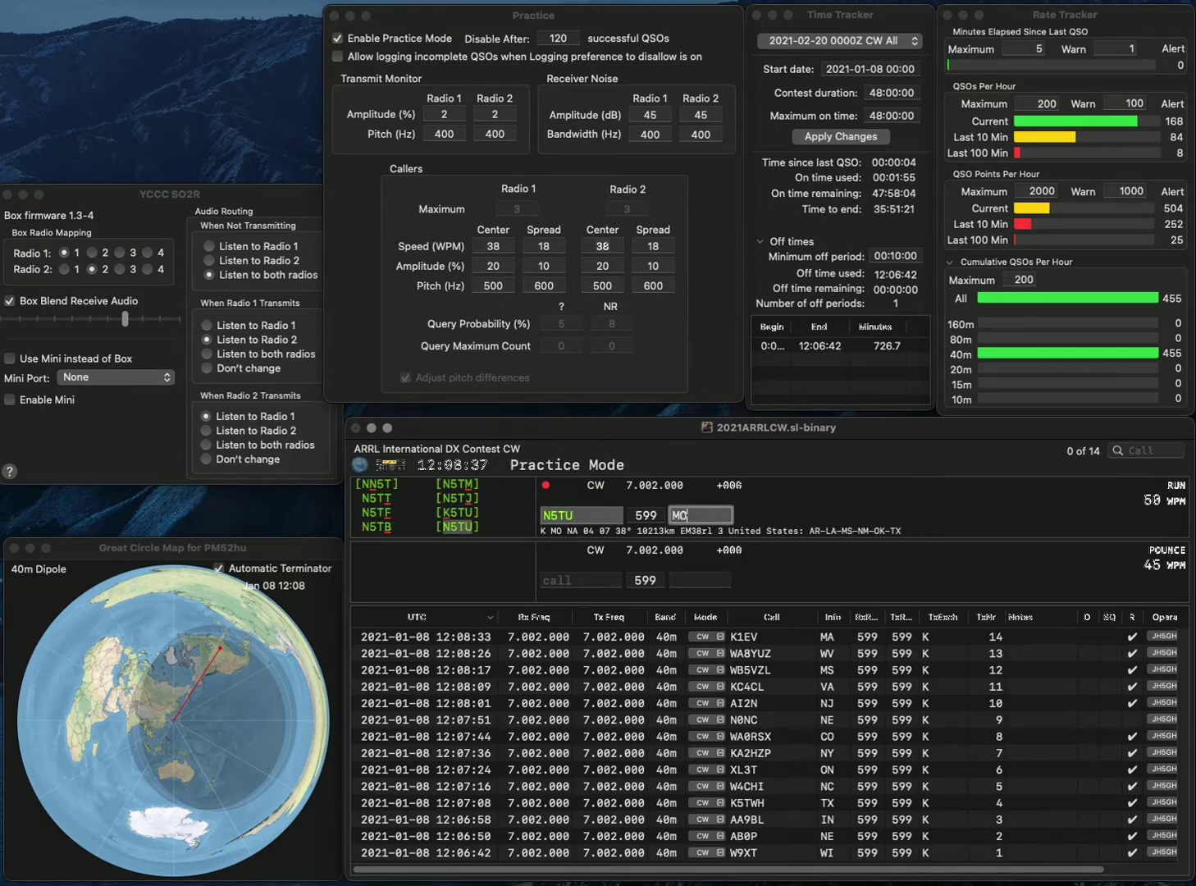
key("Return")
type("W")
type("1JX")
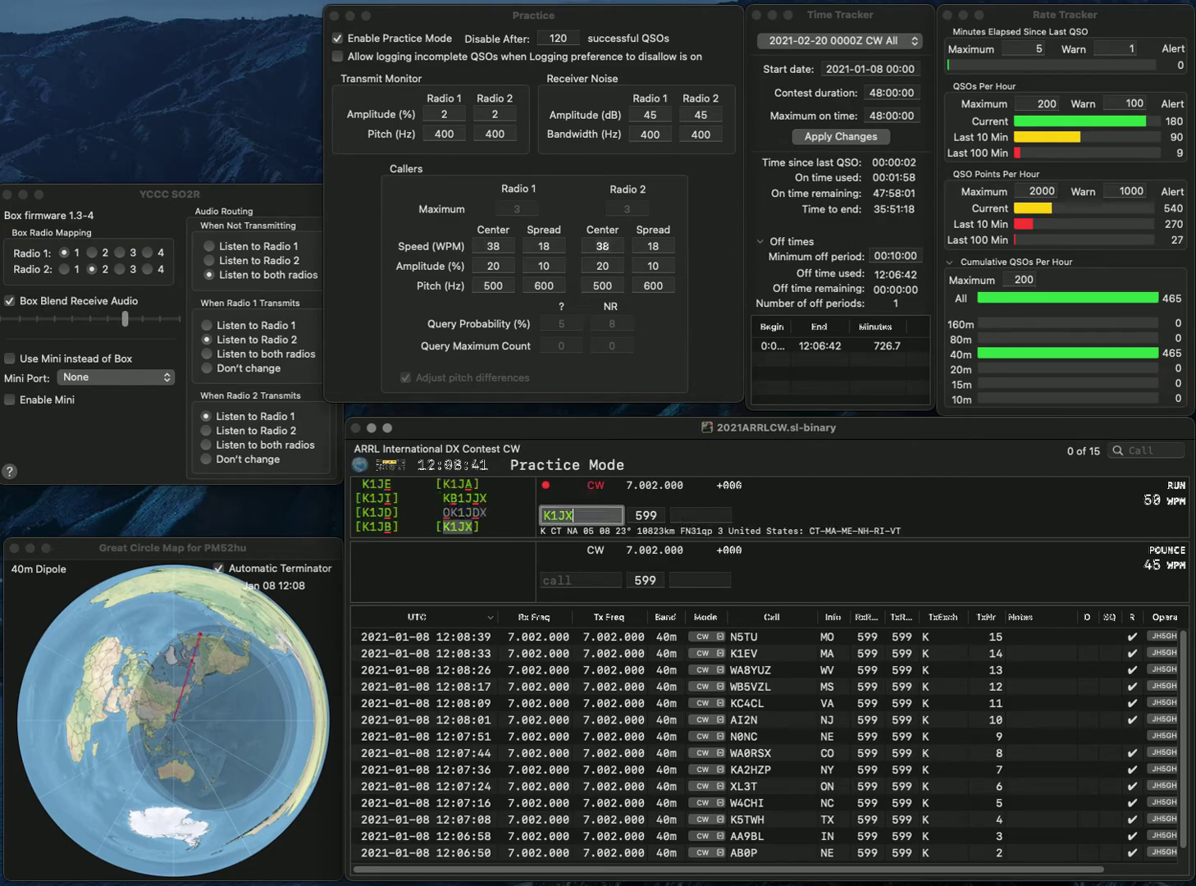
key("space")
type("CT")
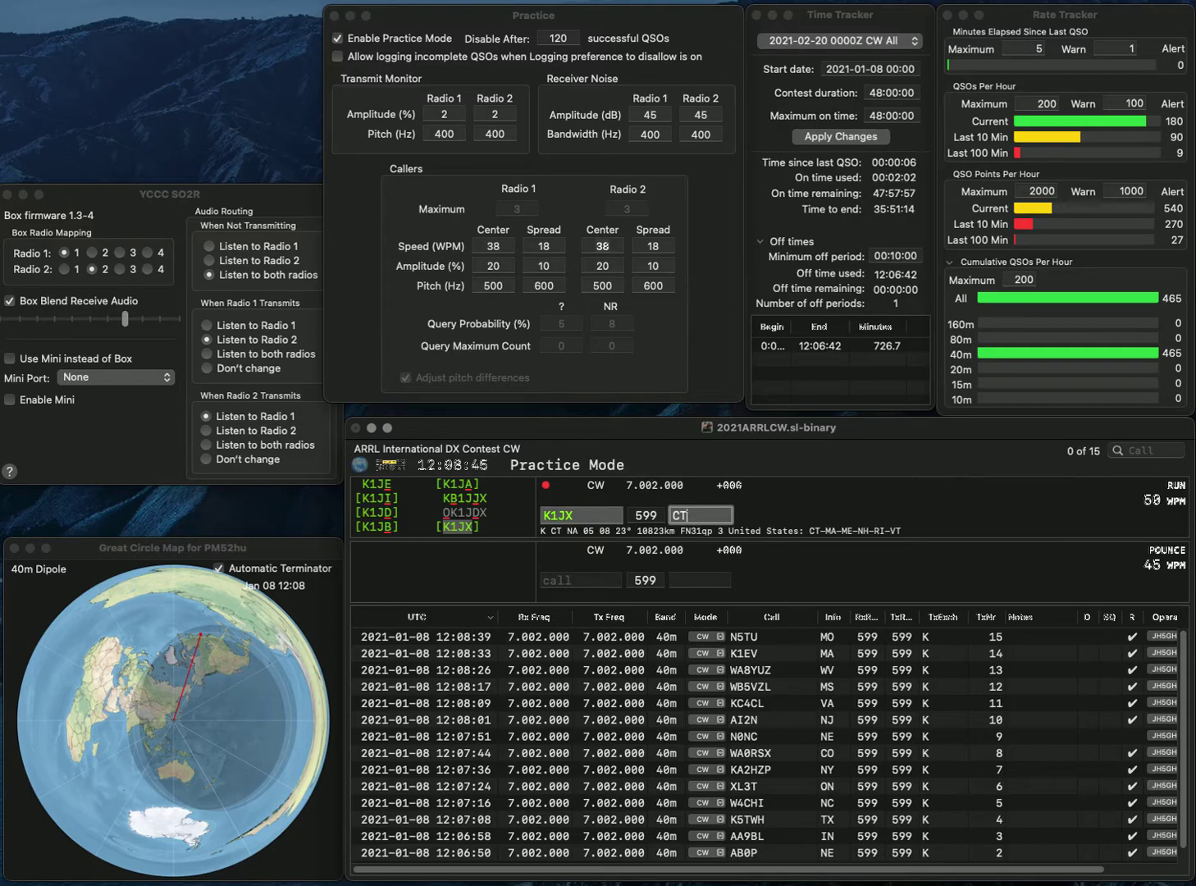
key("Return")
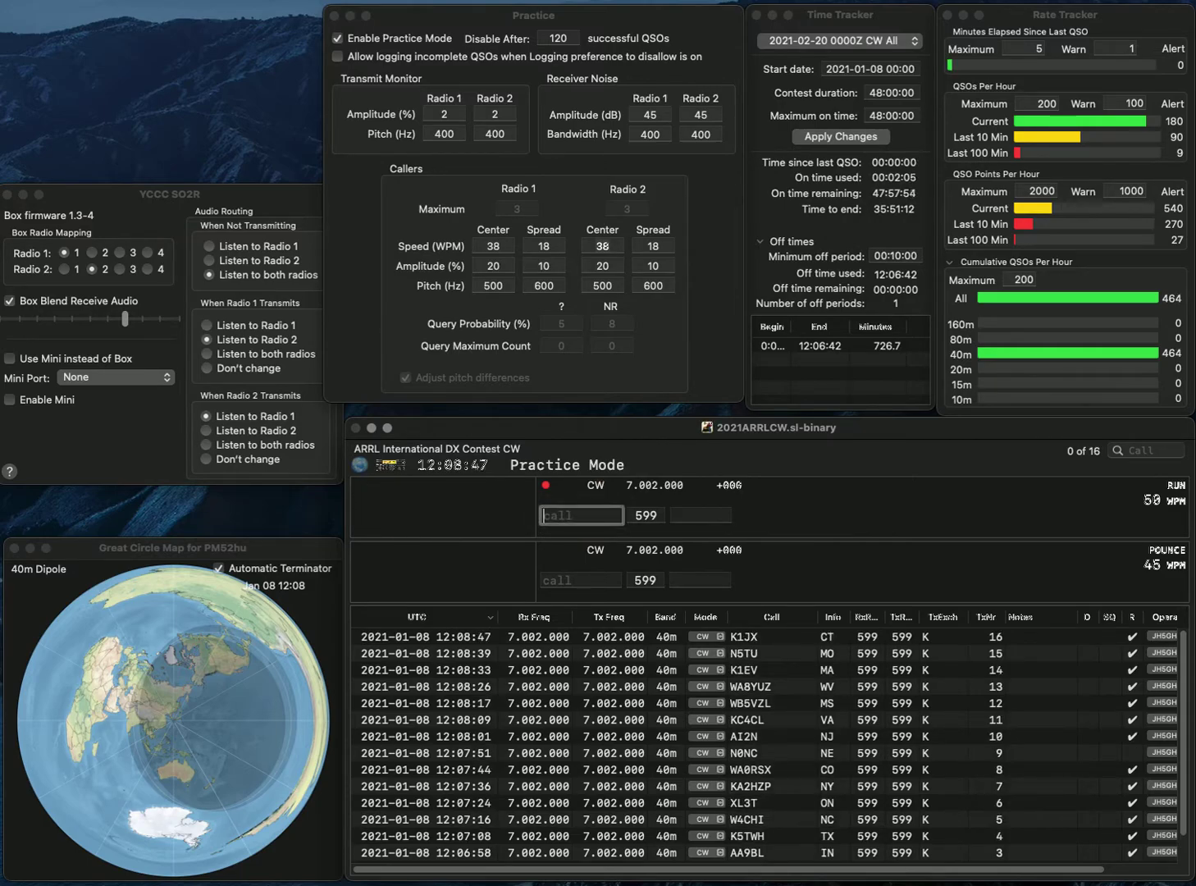
type("VE")
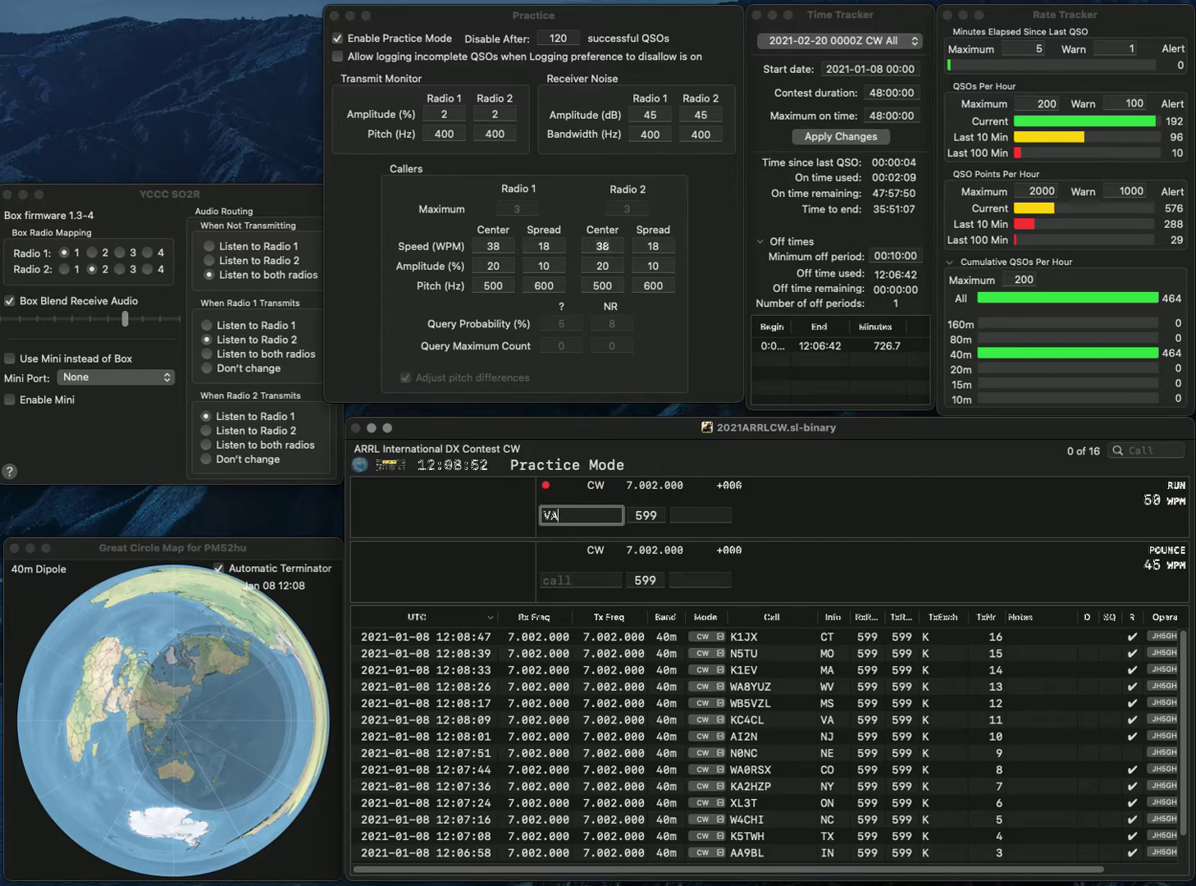
type("2SS")
key("Return")
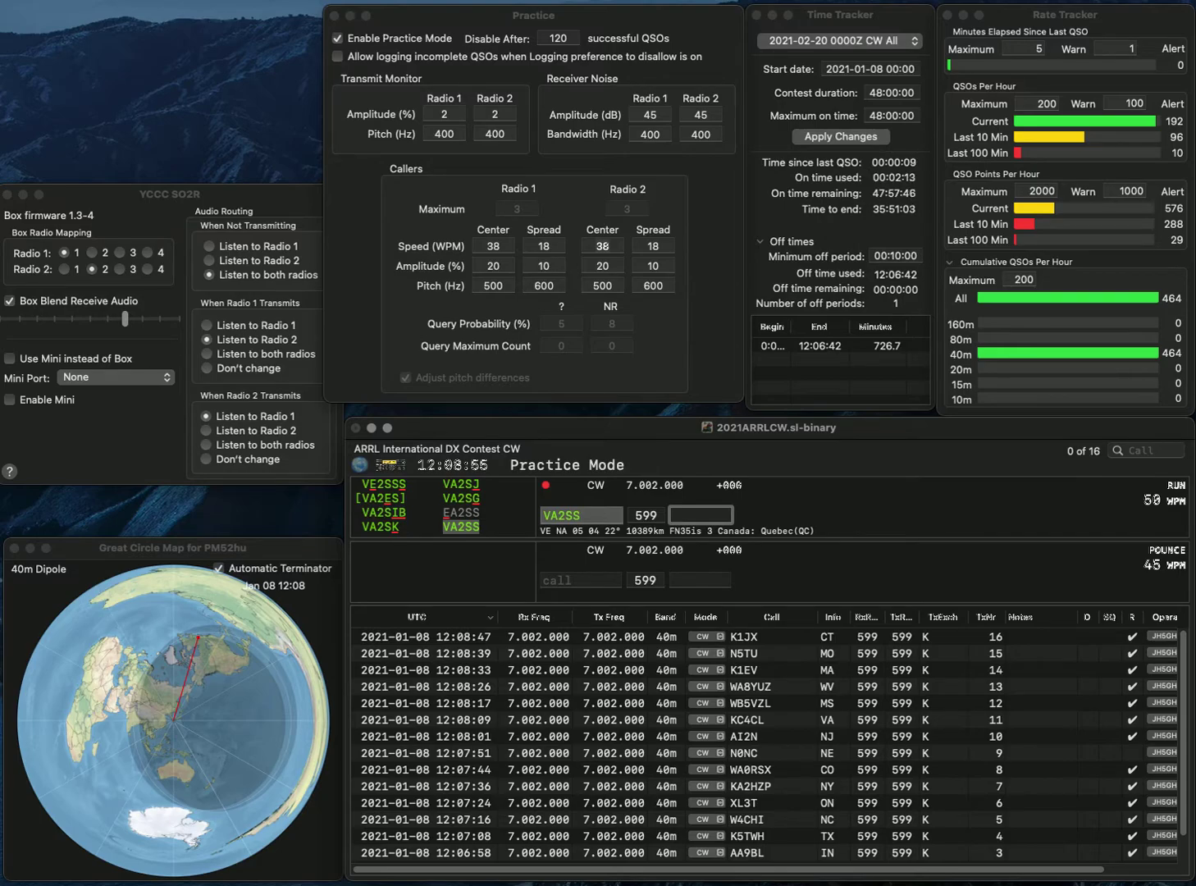
type("QC")
key("Return")
Log the CW contact with NO2D, entering CO as the received exchange
type("NO")
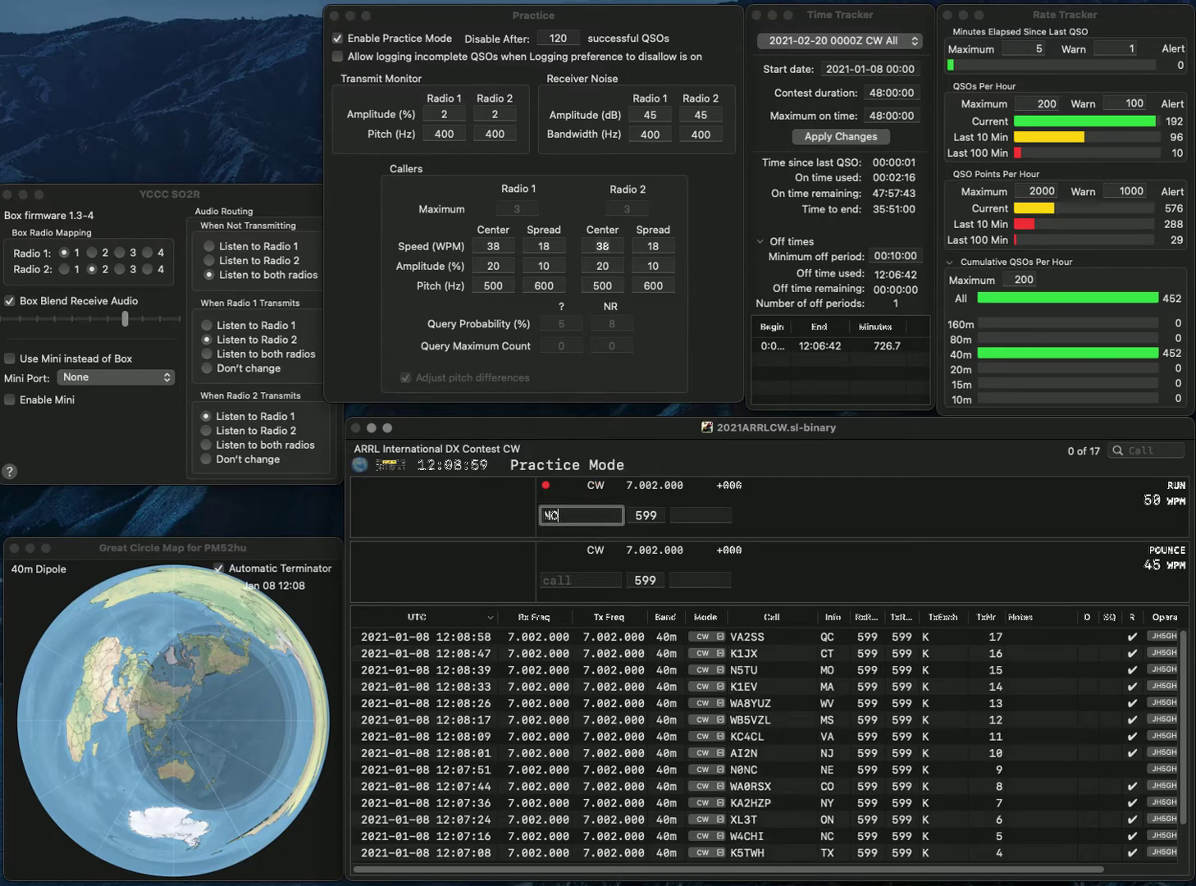
type("2D")
key("space")
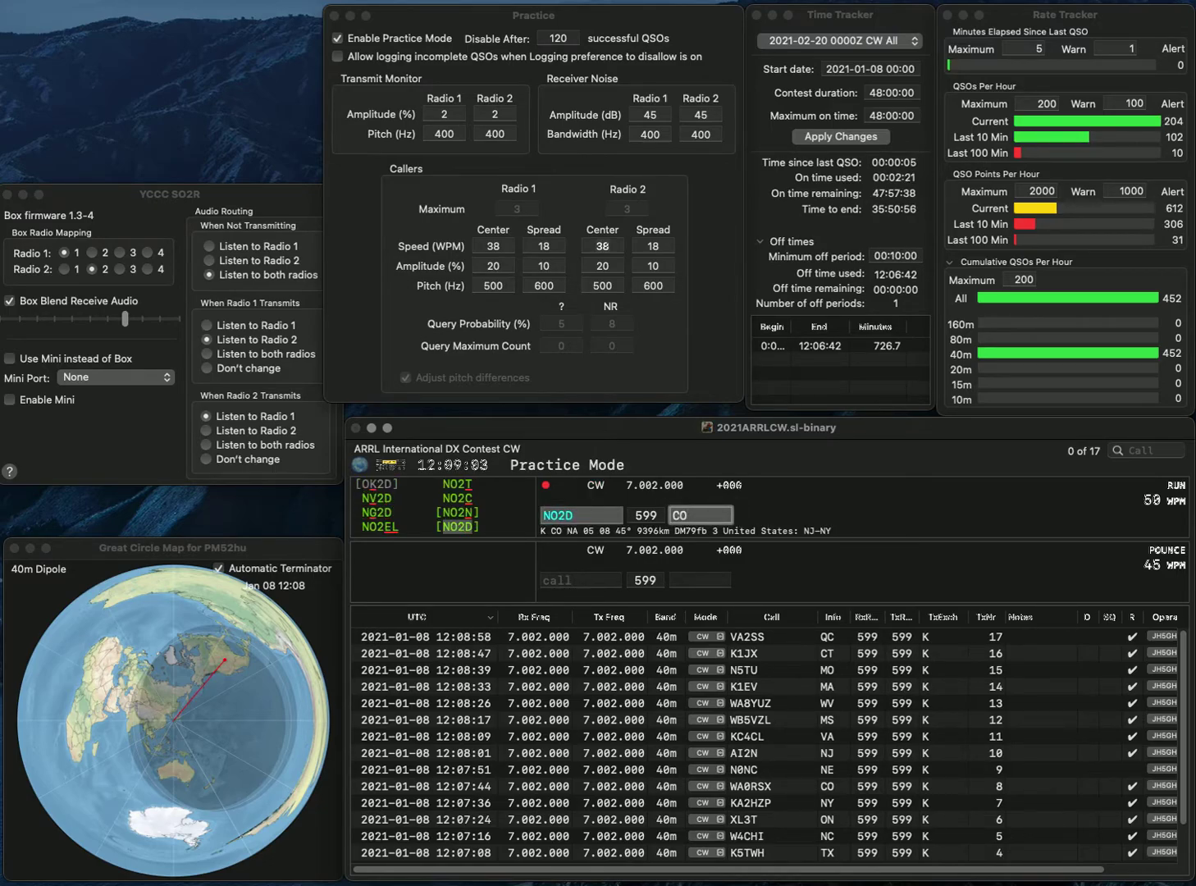
key("Return")
type("KA3E")
key("space")
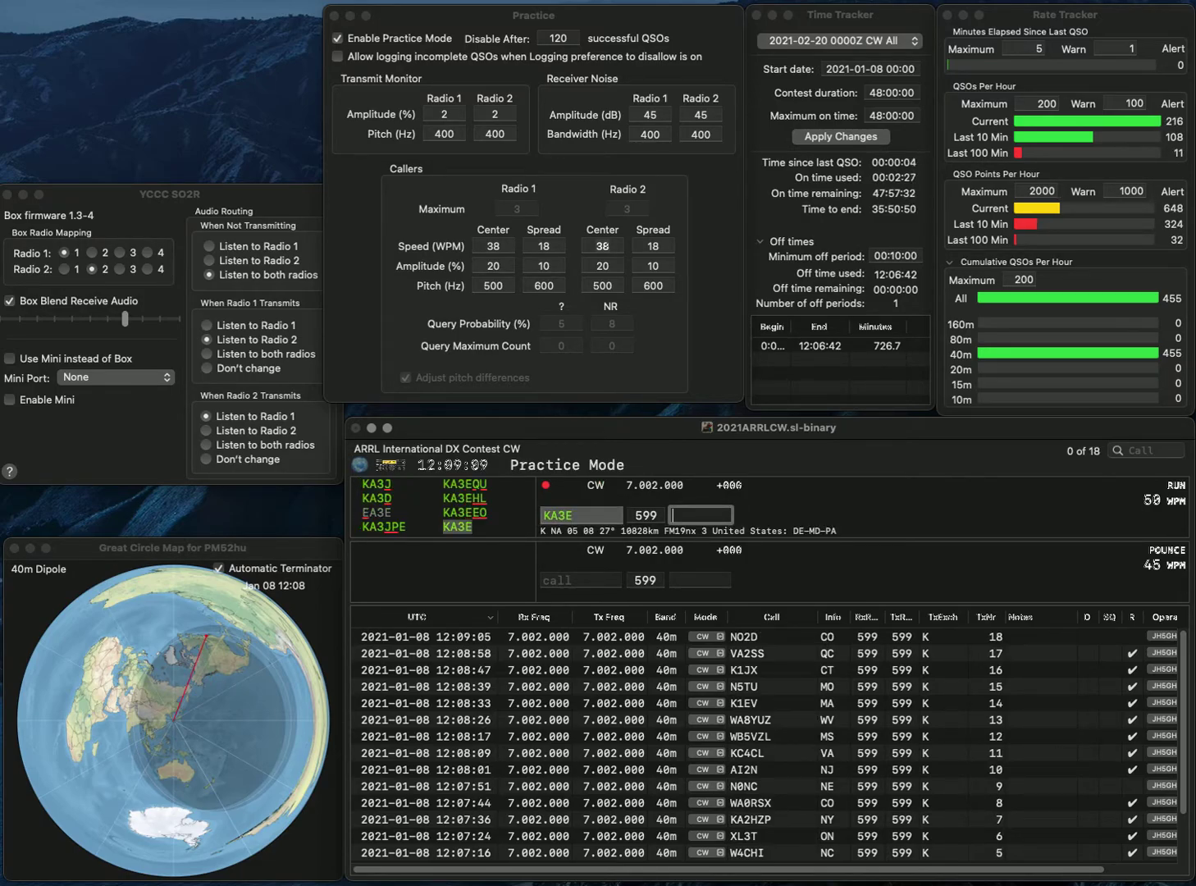
type("PA")
key("Return")
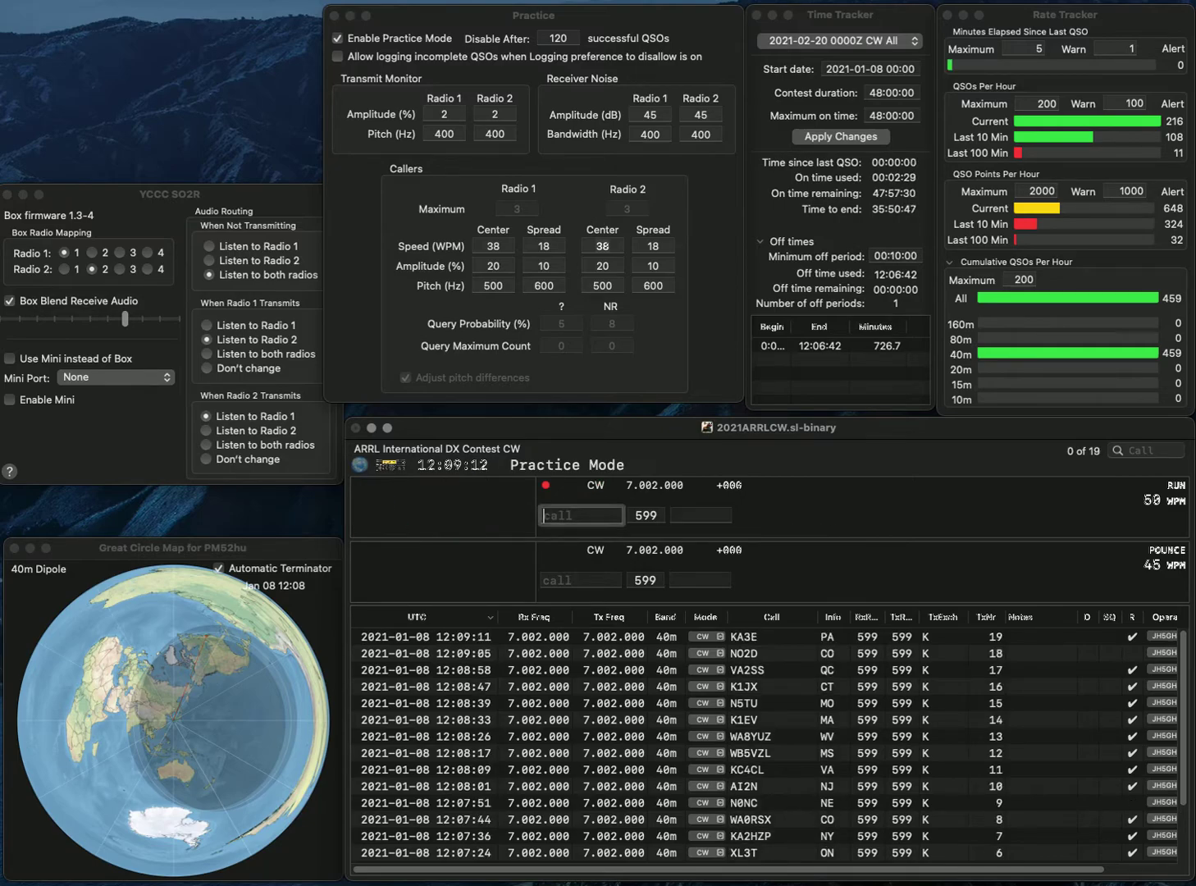
type("KKX")
type("5LX")
key("Return")
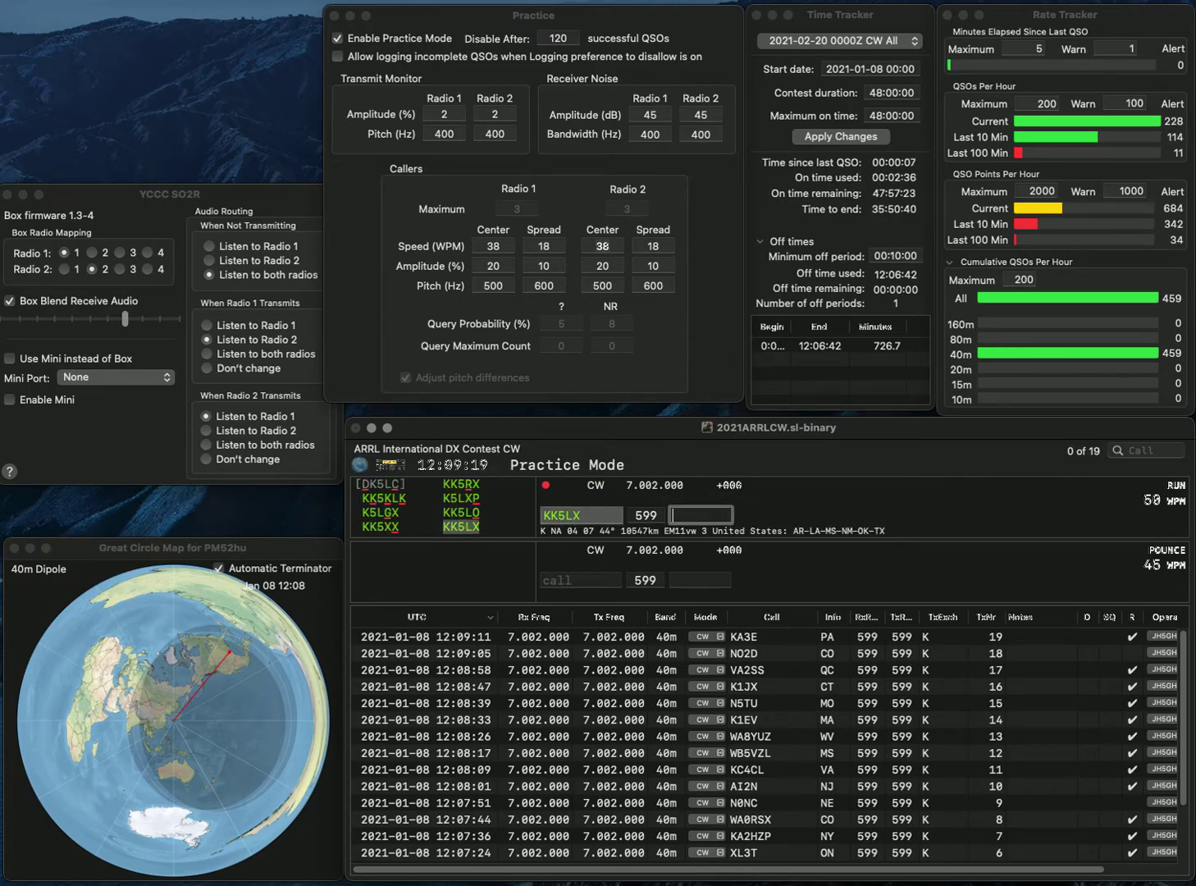
type("NM")
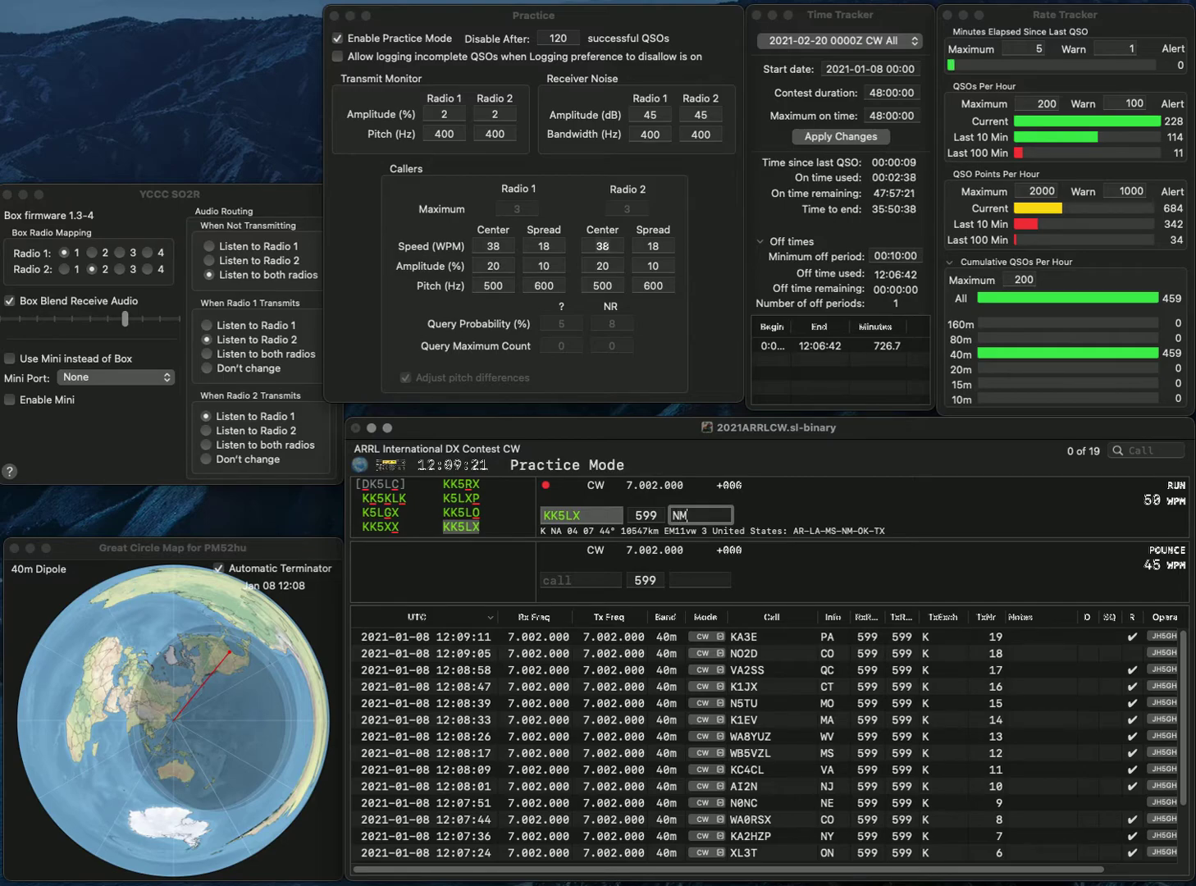
key("Return")
type("AG5SU")
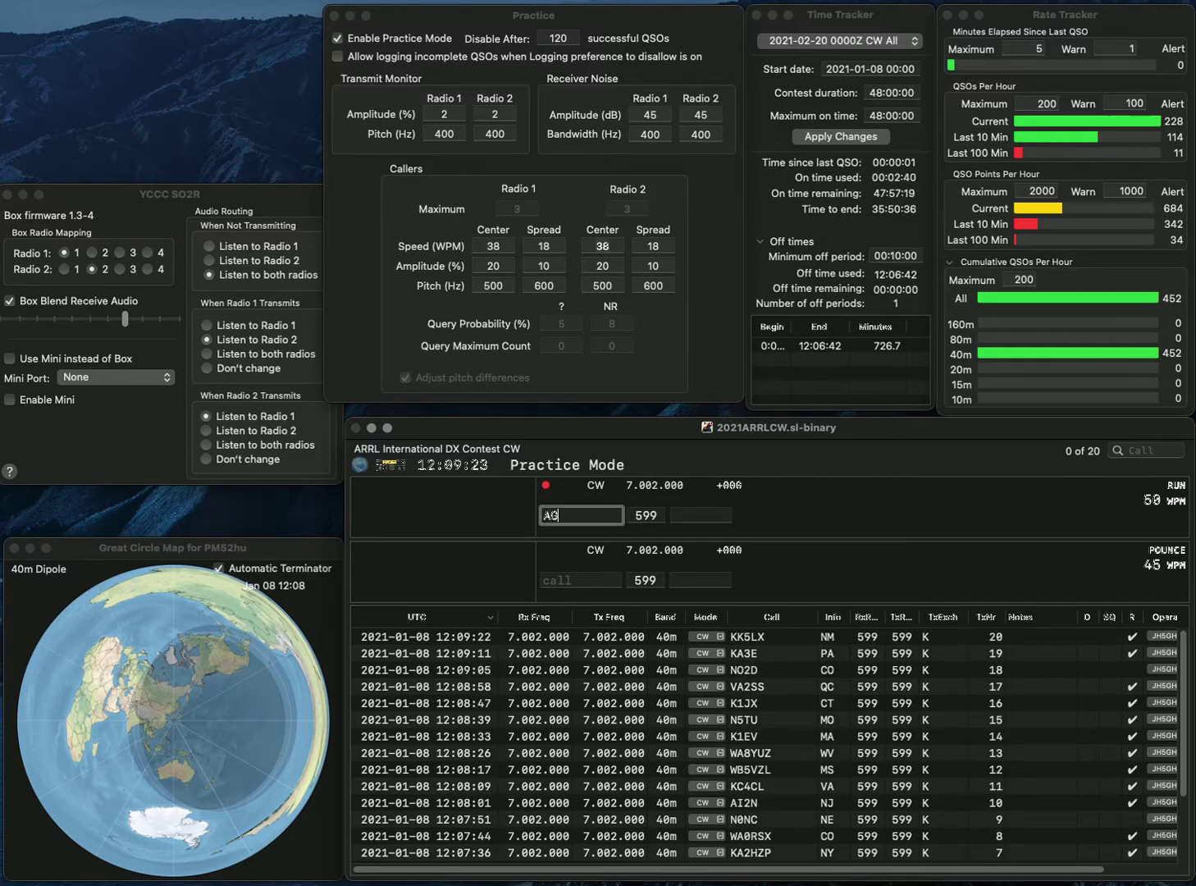
key("Return")
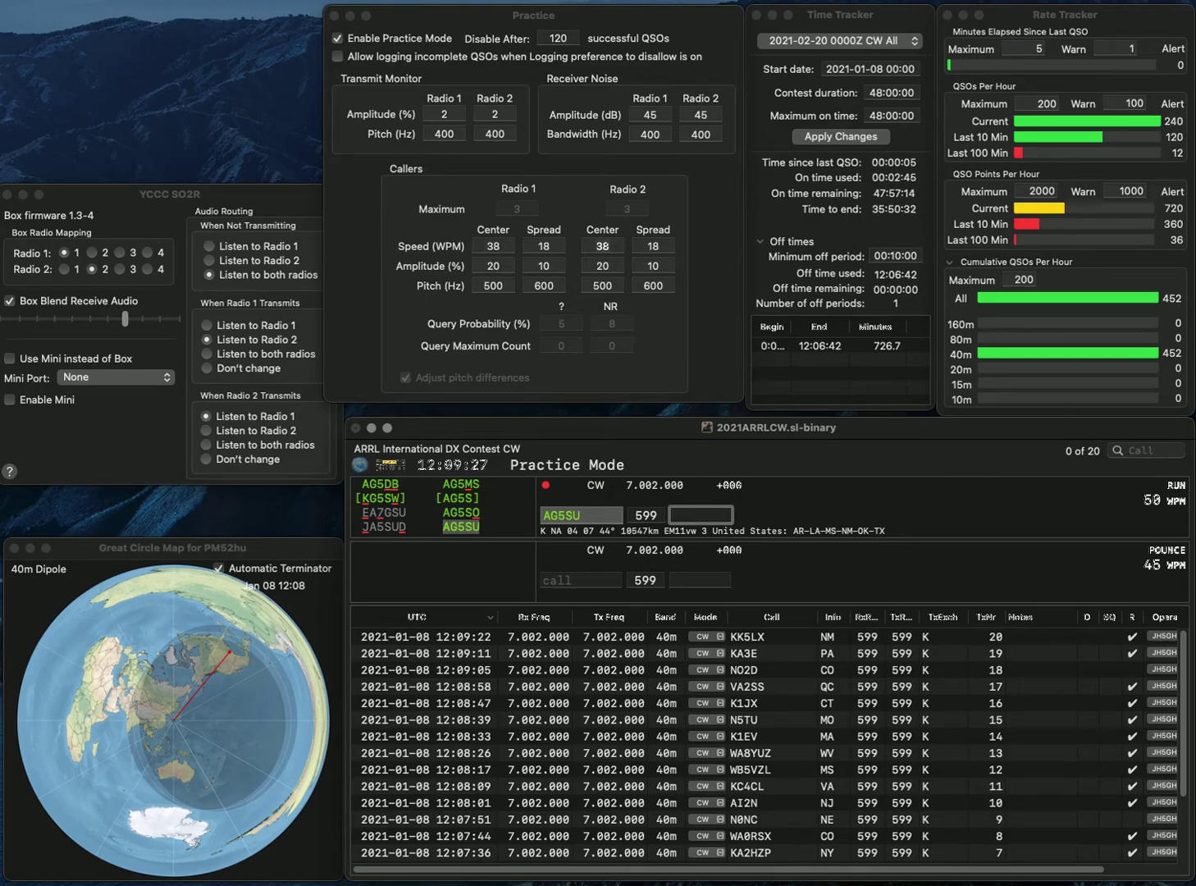
key("BackSpace")
type("AR")
key("Return")
type("WA6CDO")
key("space")
type("CA")
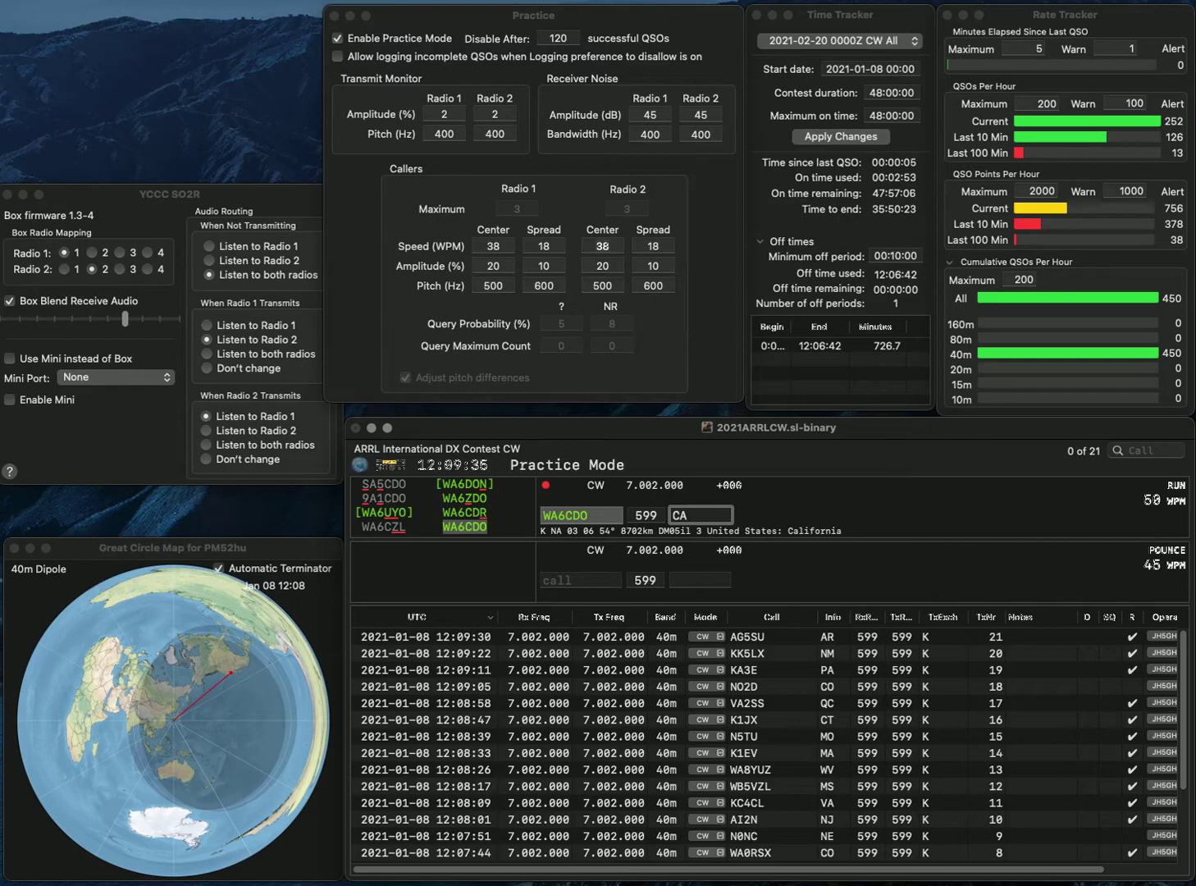
key("Return")
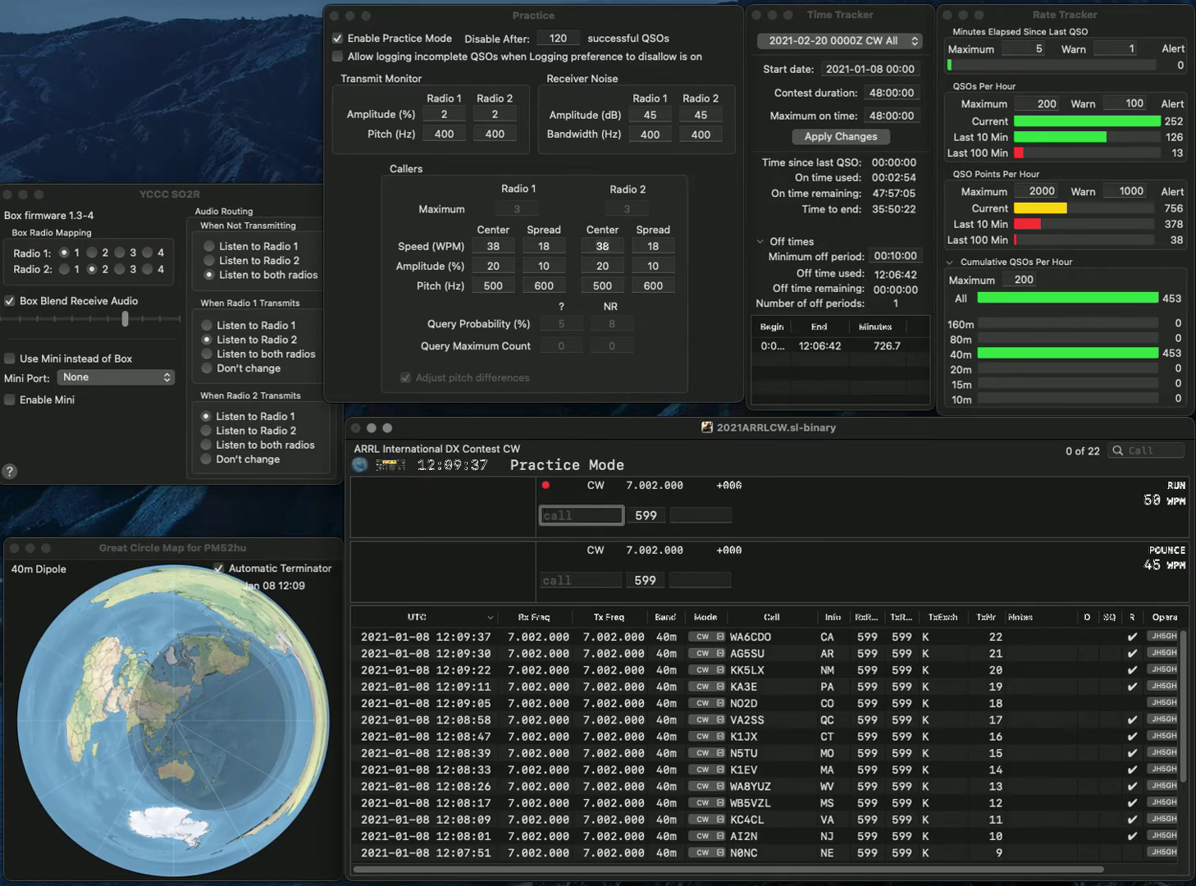
type("N3EU")
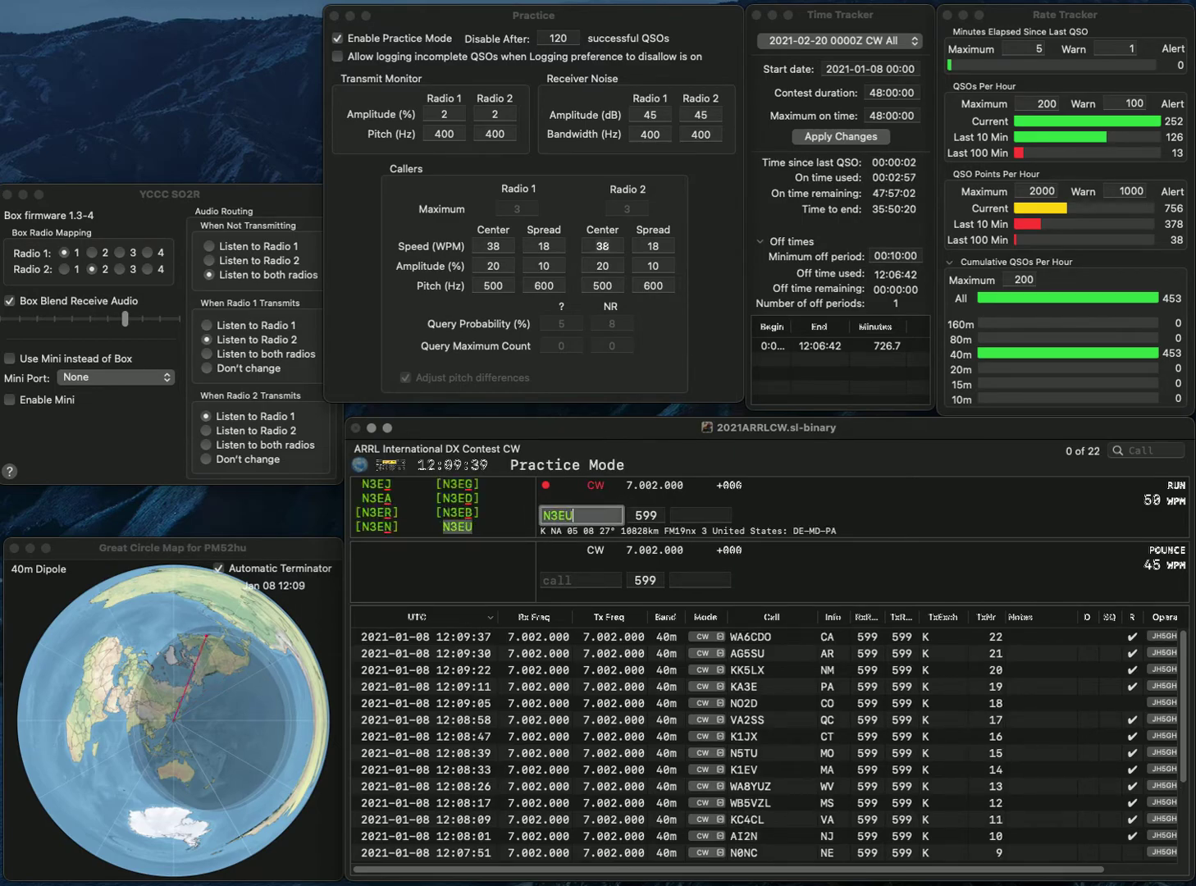
key("Tab")
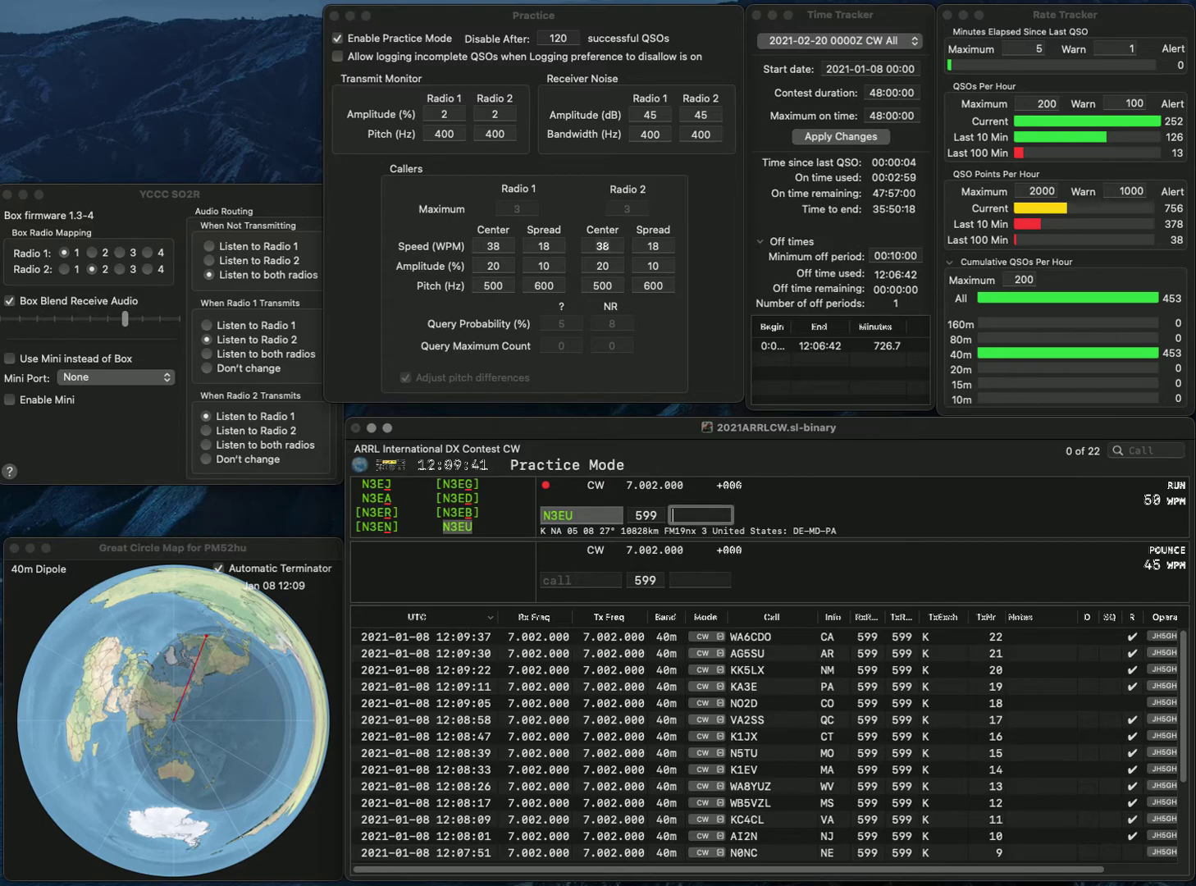
type("DE")
key("Return")
type("K")
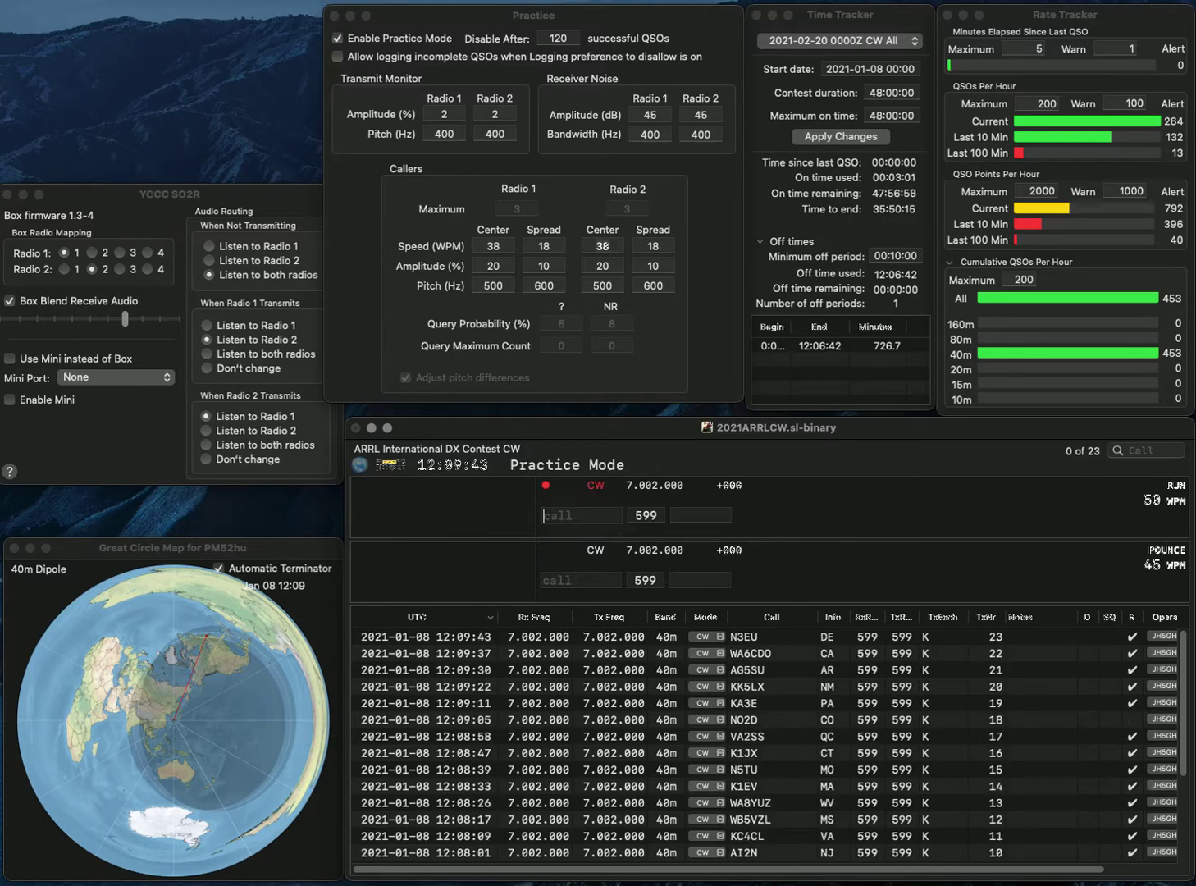
type("J4")
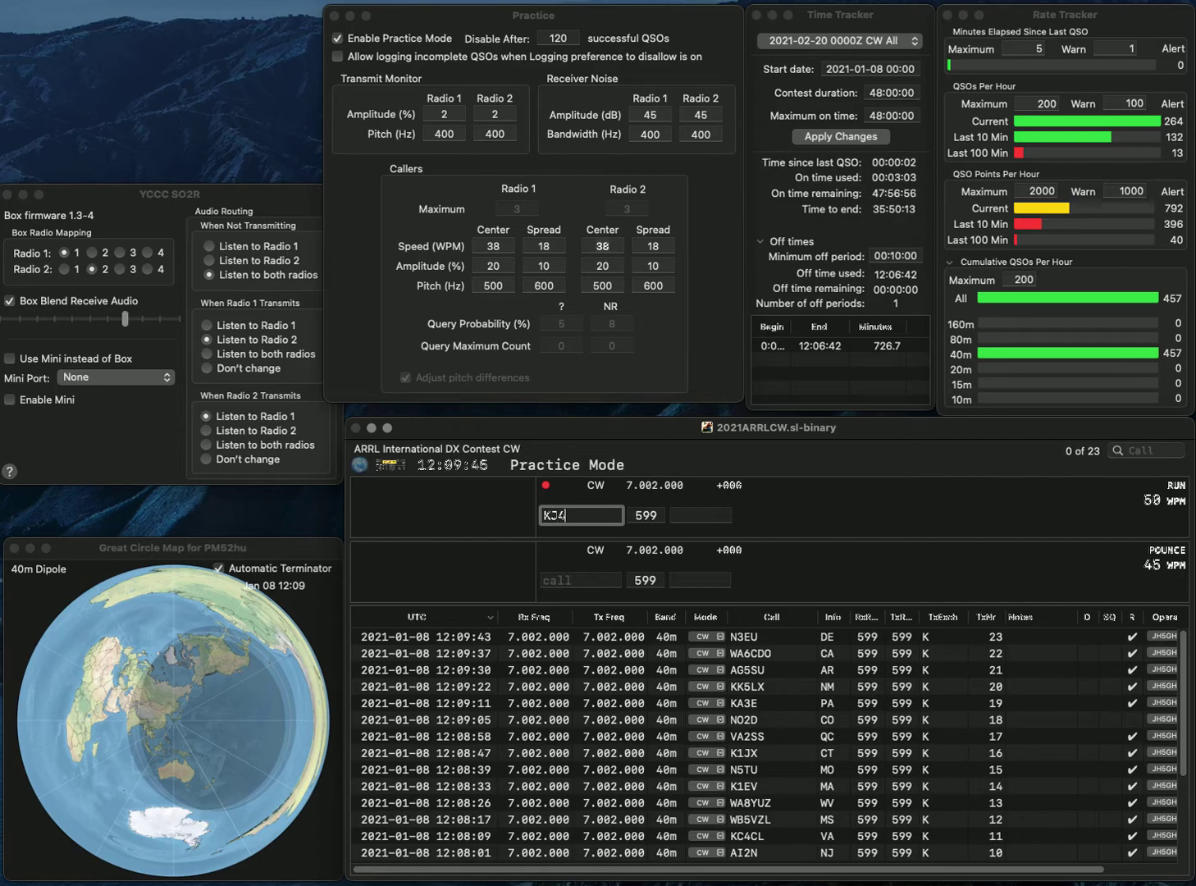
type("YKG")
key("space")
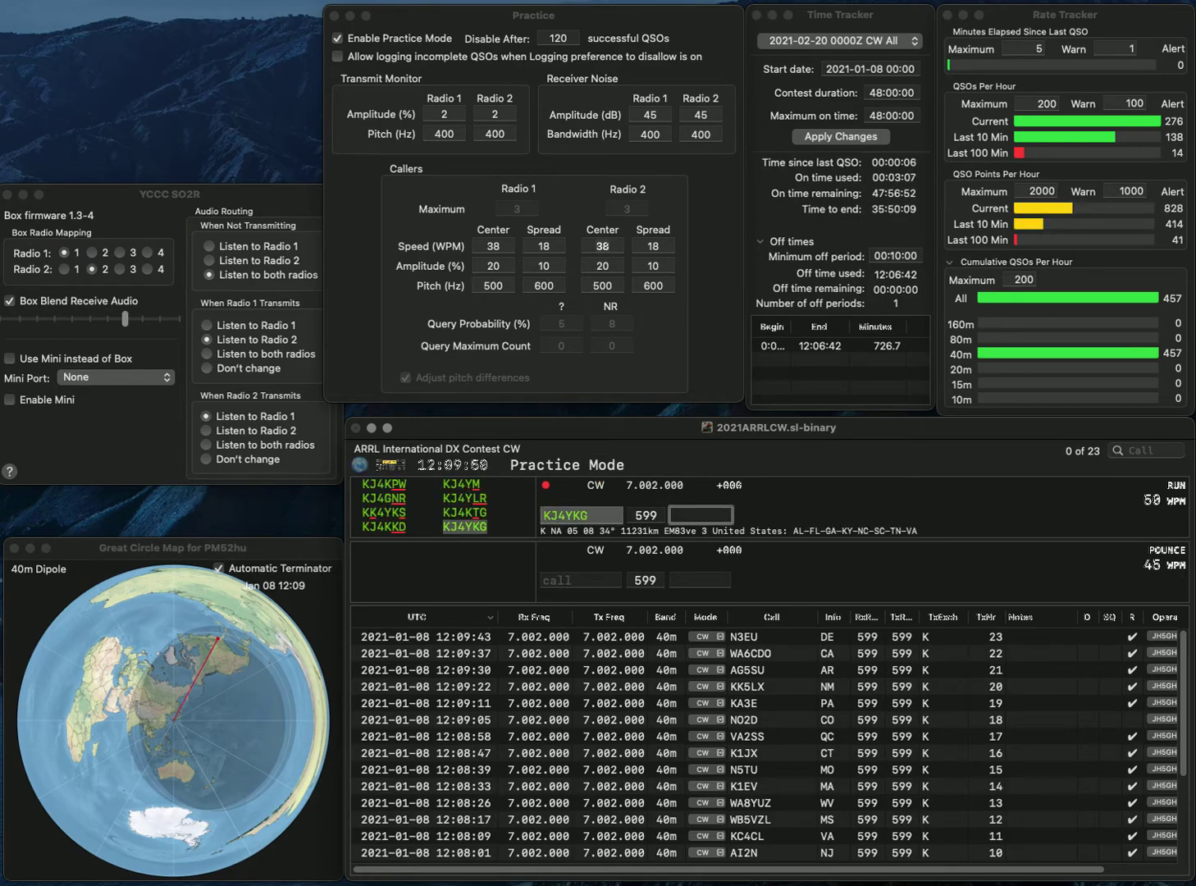
type("SD")
key("BackSpace")
type("C")
key("Return")
Log the CW contact with AF4B, entering SC as the received exchange
type("AF4B")
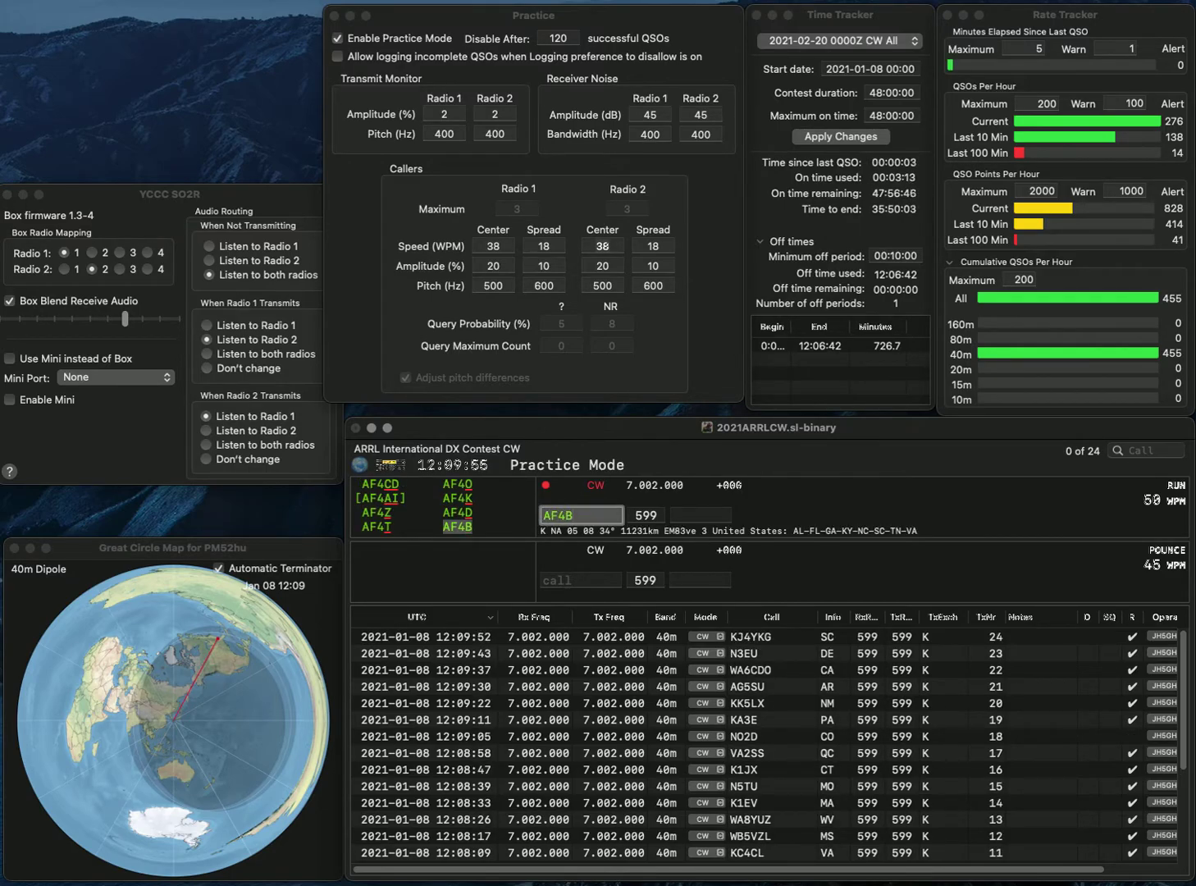
key("Return")
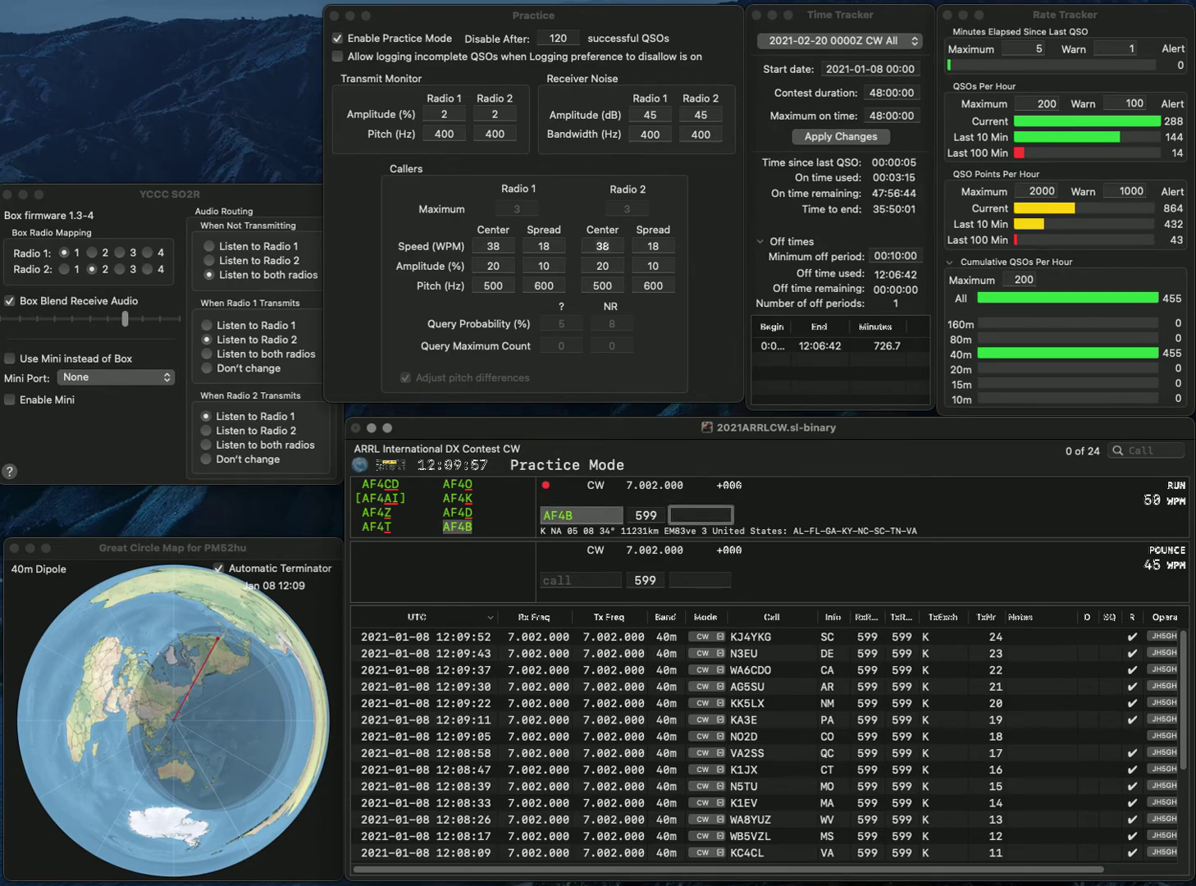
key("Return")
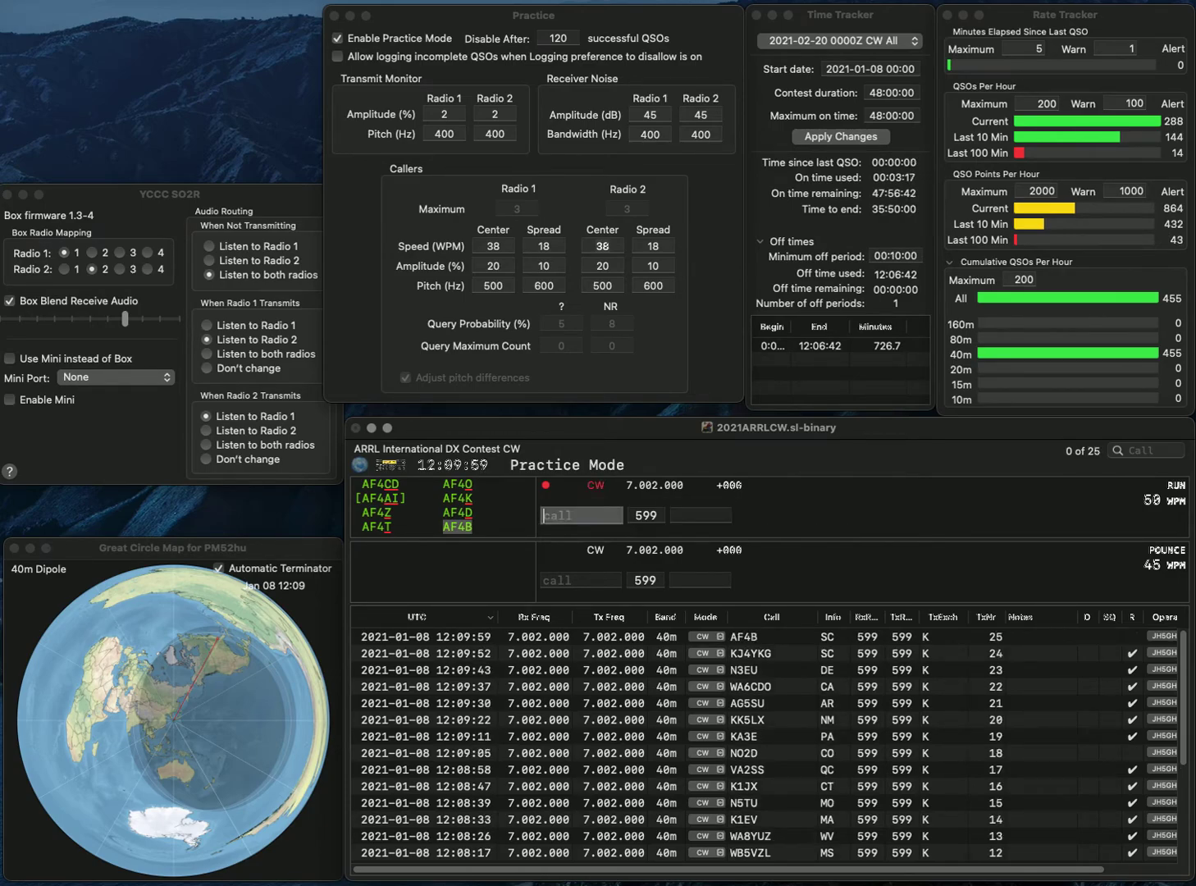
Enter the next caller, correct the call sign to KW4HQ, and log the contact with KY as the received exchange
type("KJ4H")
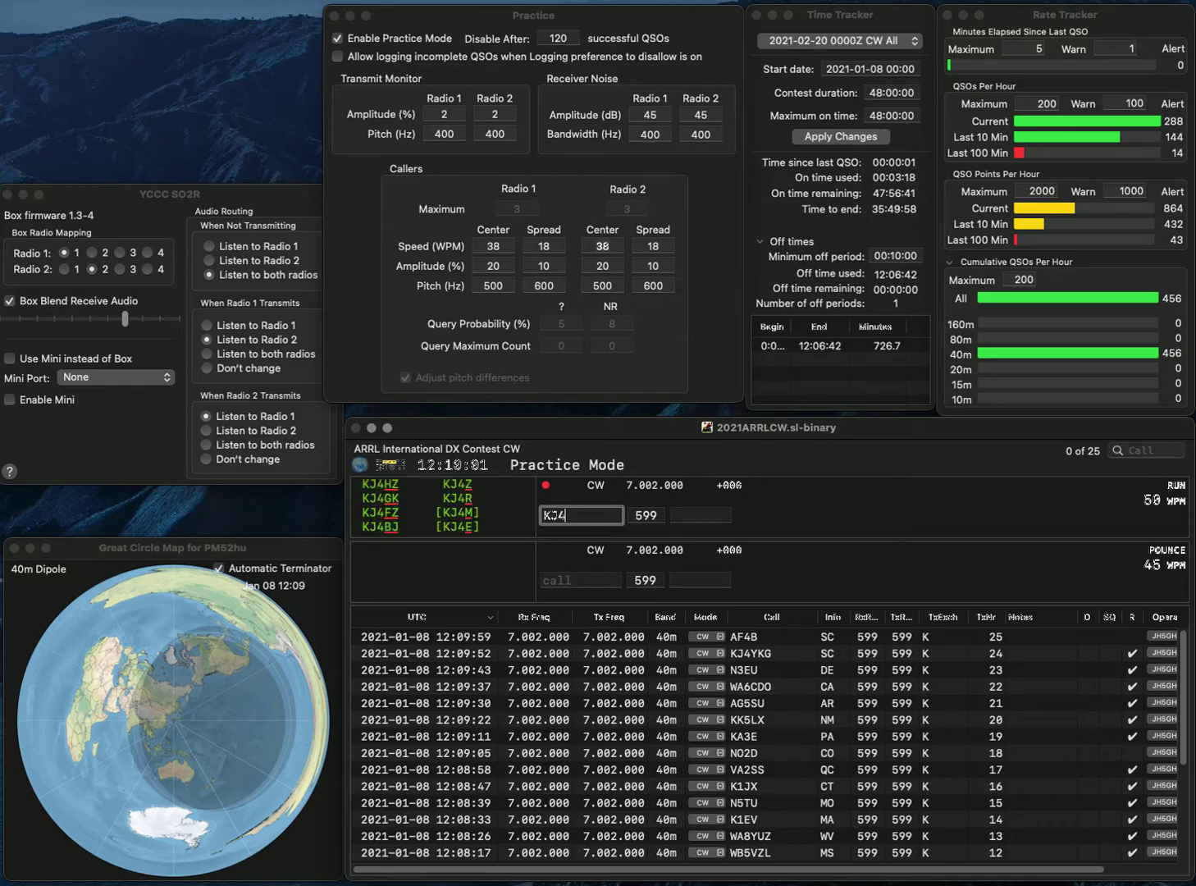
type("HQ")
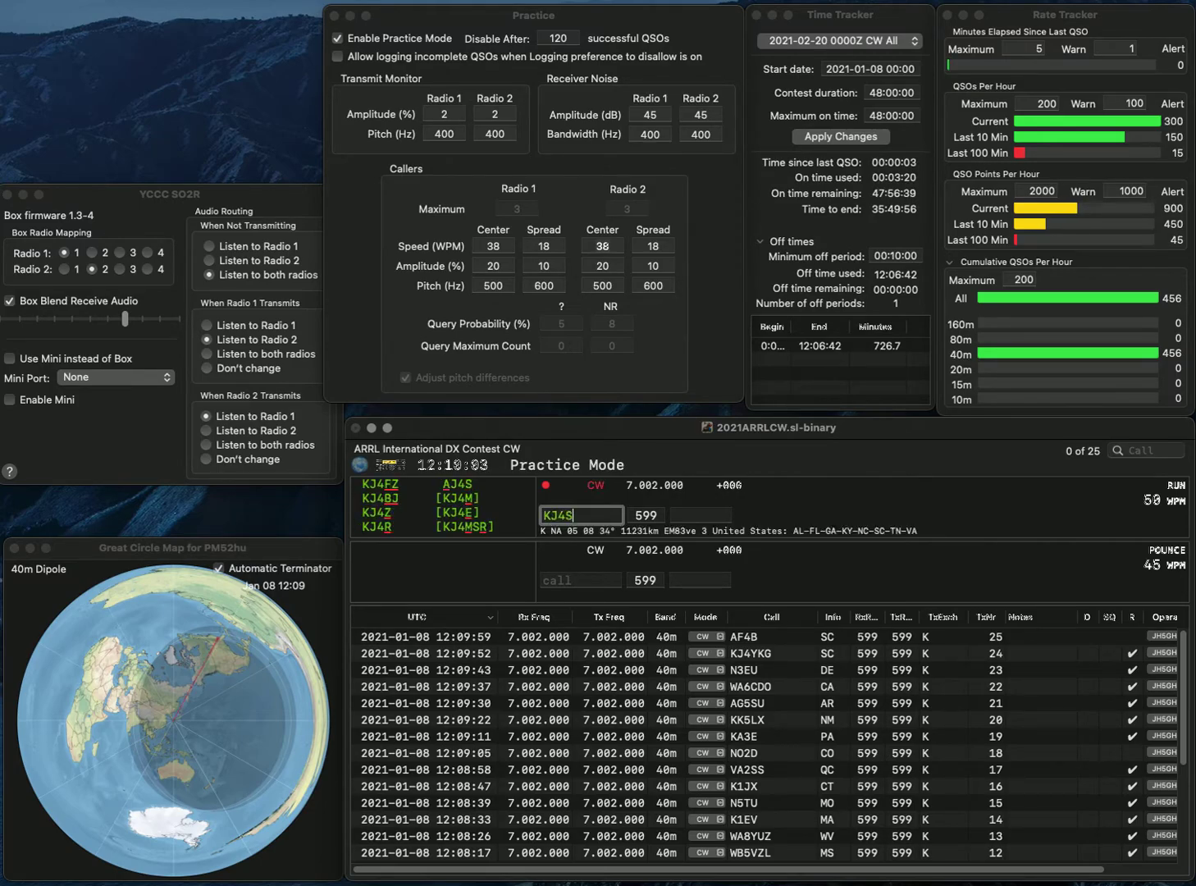
key("Return")
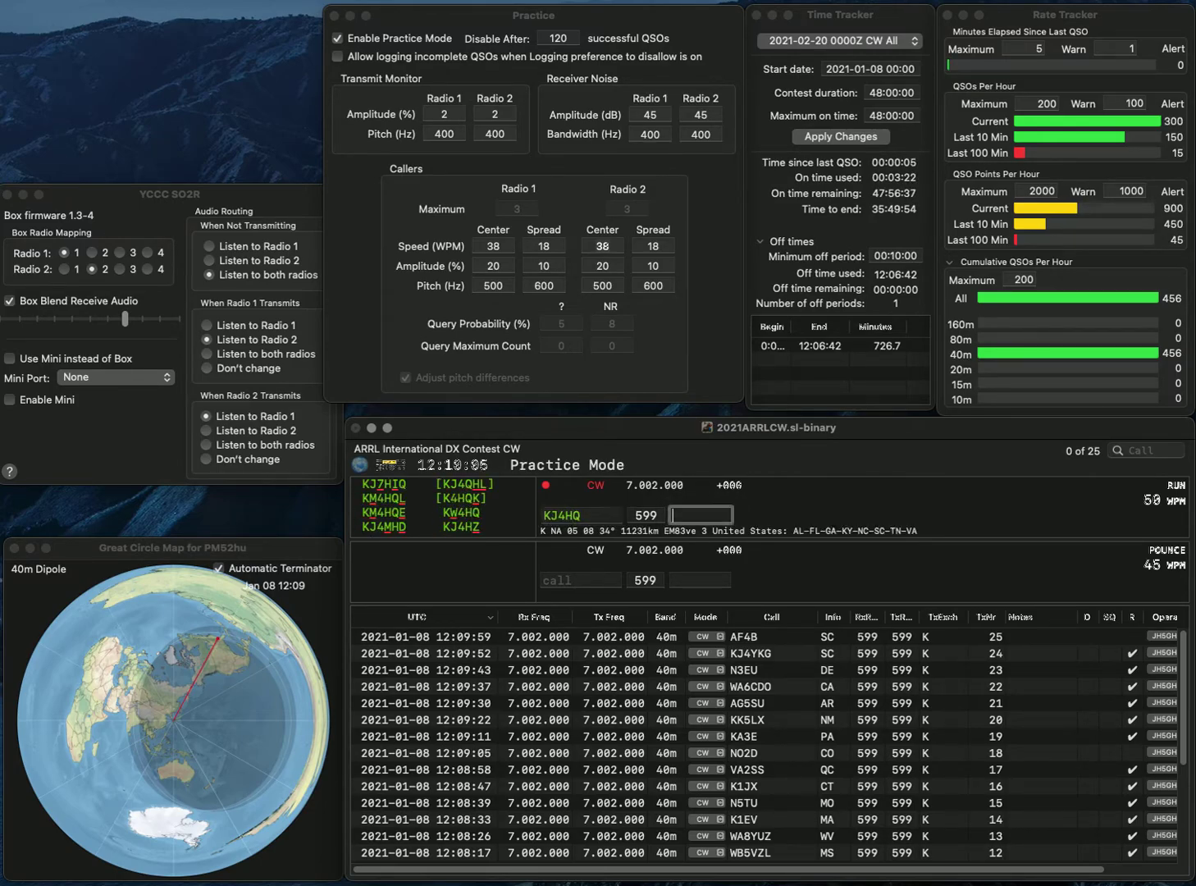
key("shift+Tab")
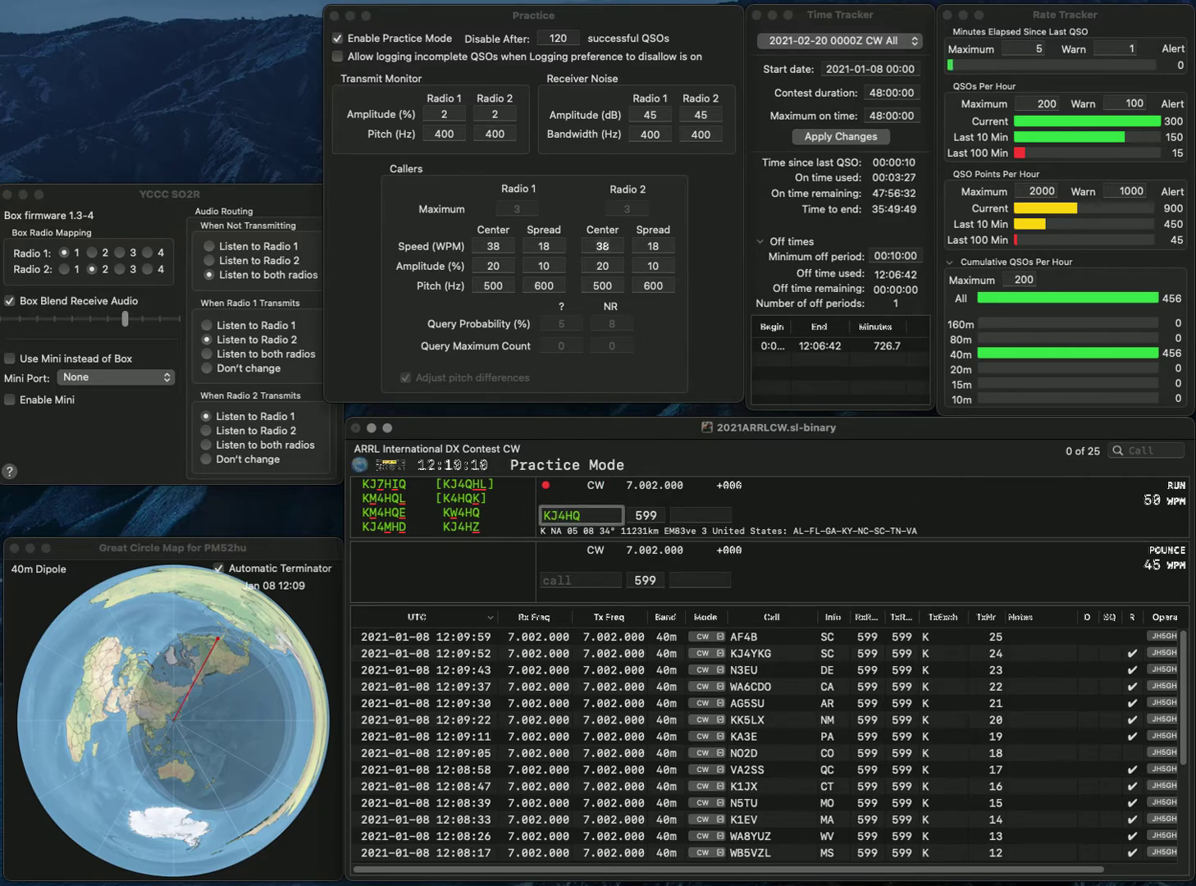
key("BackSpace")
type("W")
key("Tab")
type("KY")
key("Return")
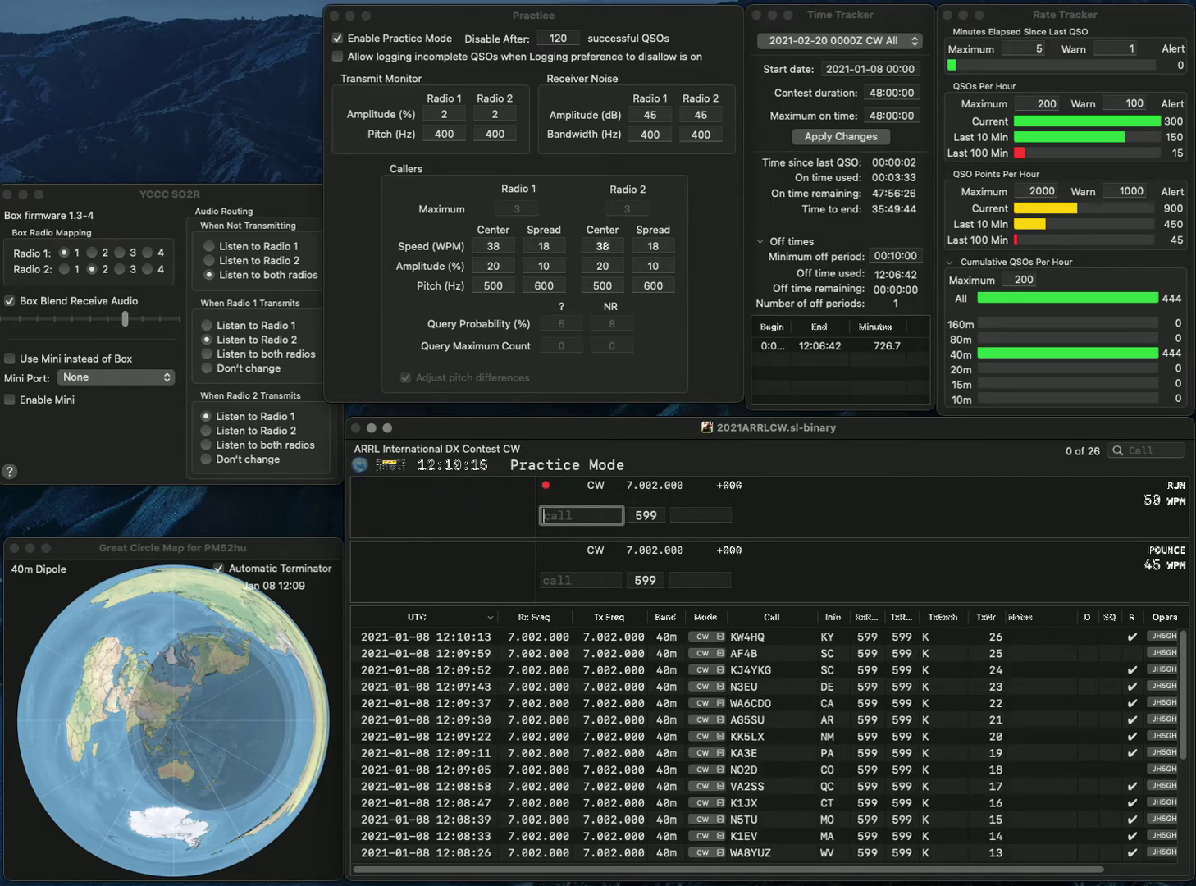
Log the CW contact with WA9JLV, entering IN as the received exchange
type("WA9JLV")
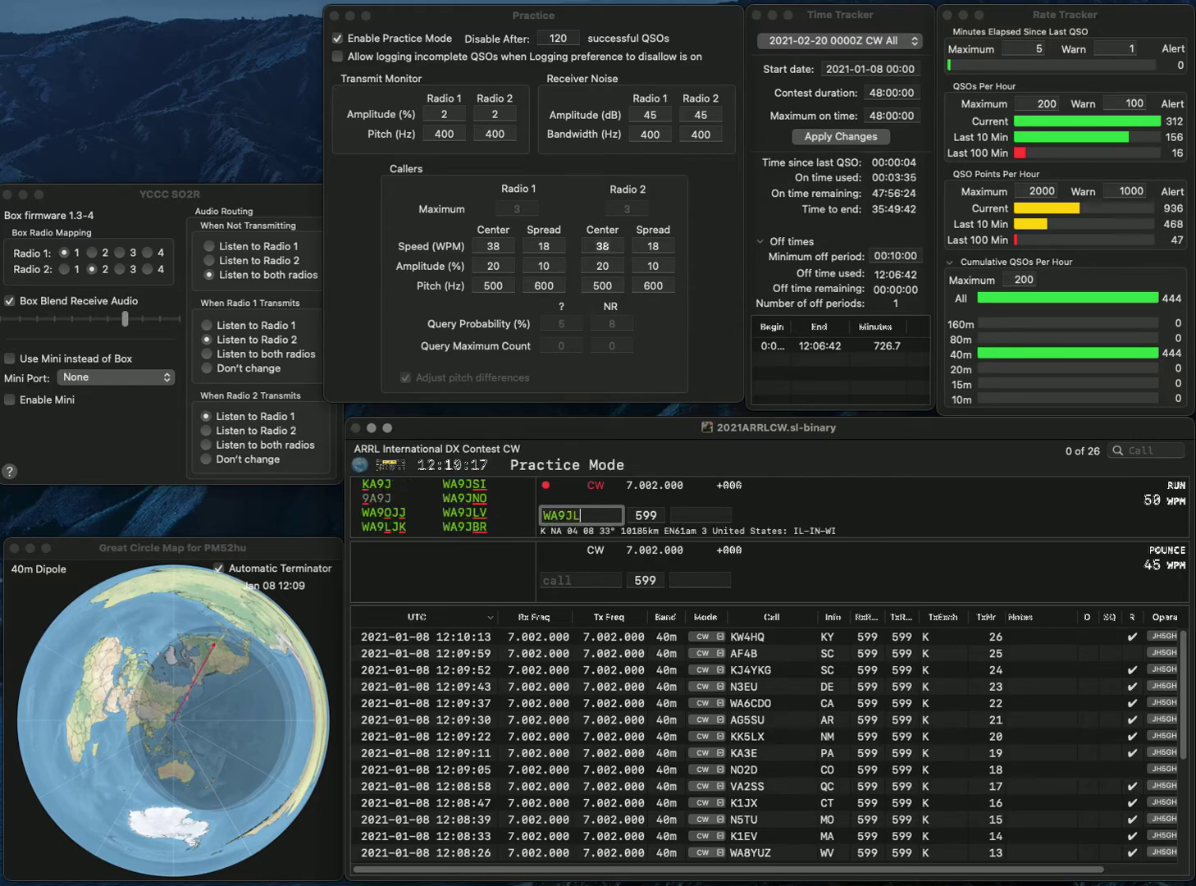
left_click(701, 515)
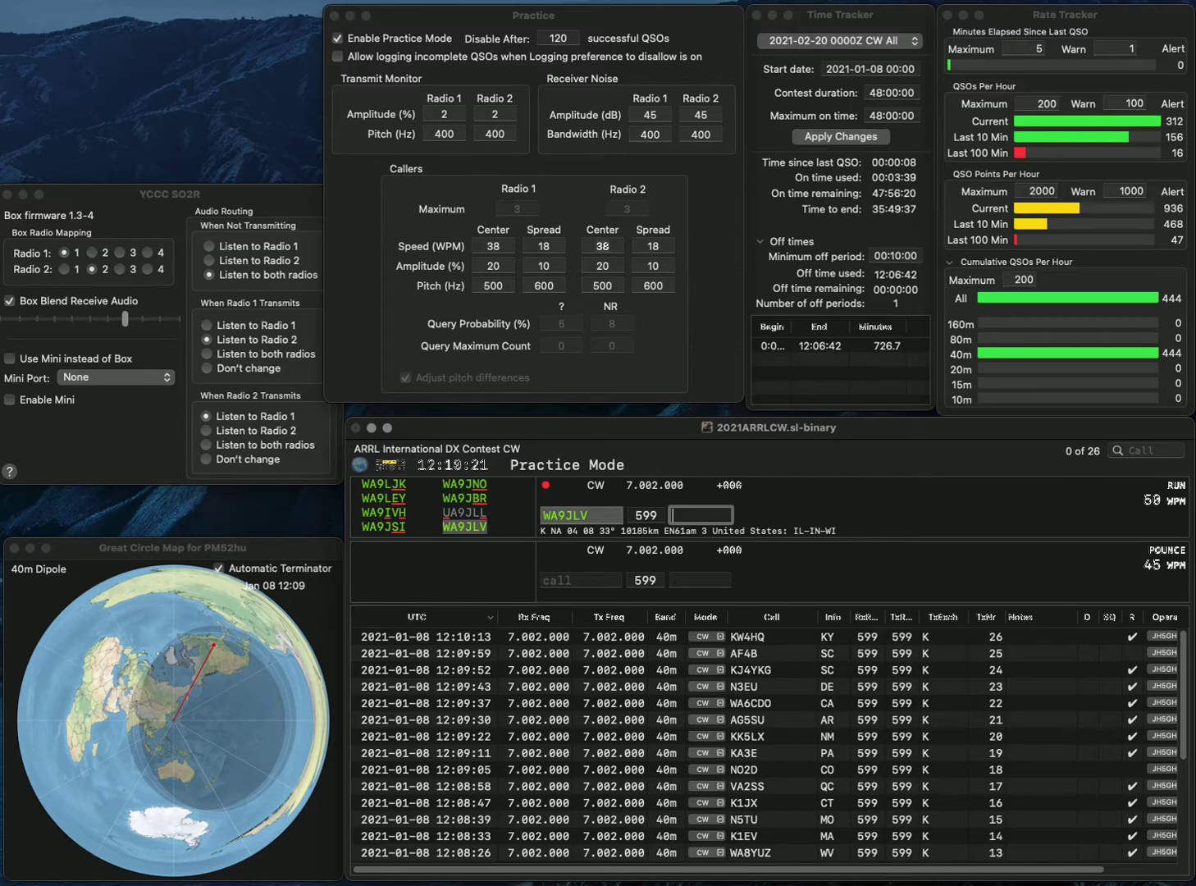
type("IN")
key("Return")
Log the CW contact with AB5XP, entering LA as the received exchange
type("AB5XP")
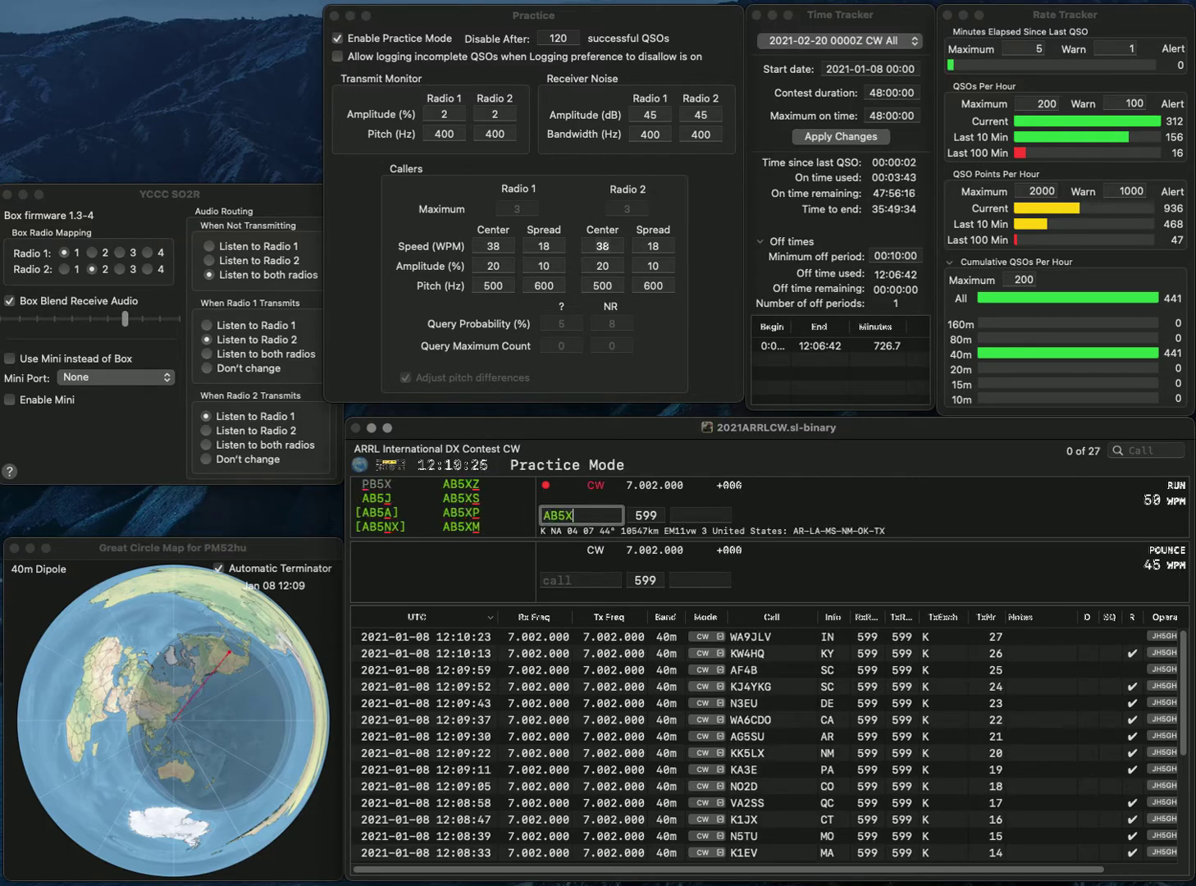
key("Return")
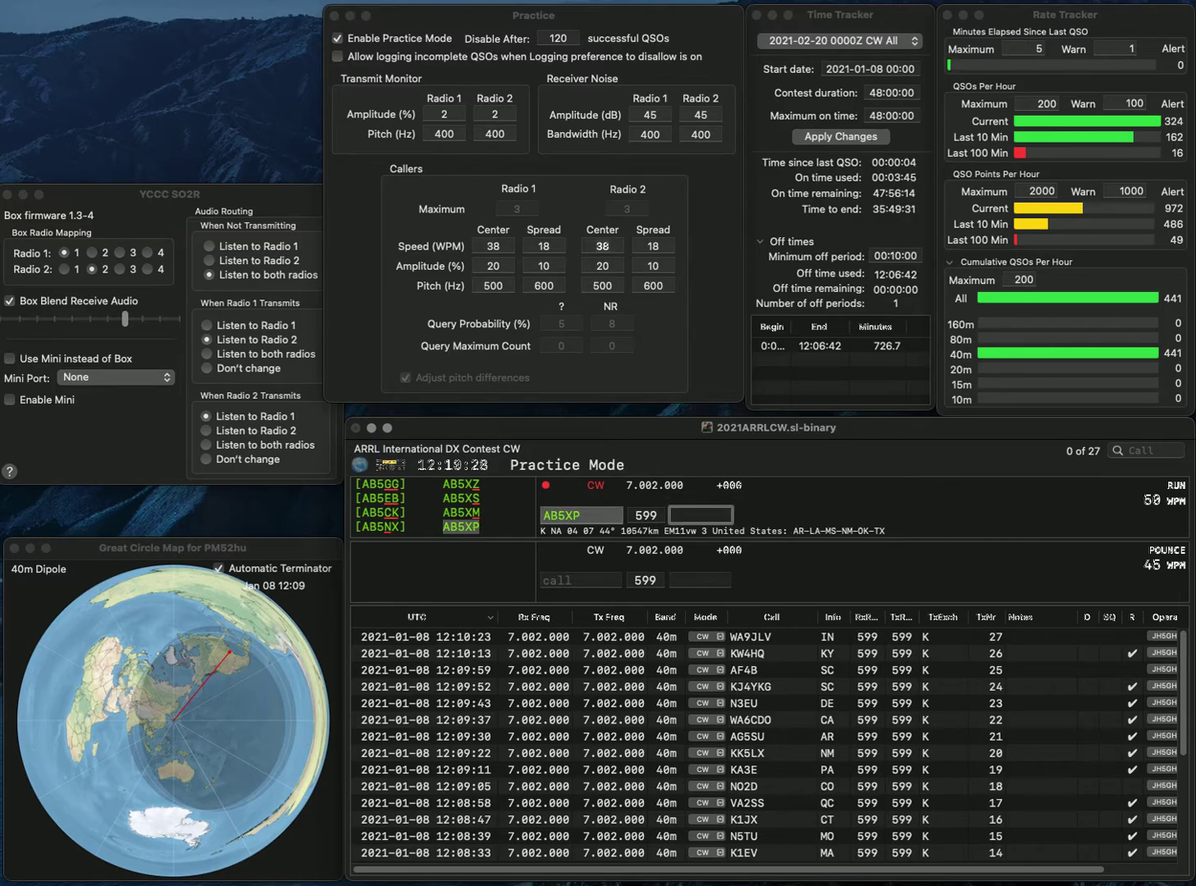
type("LA")
key("Return")
Log the CW contact with WY1G, entering VT as the received exchange
type("WY1G")
key("Return")
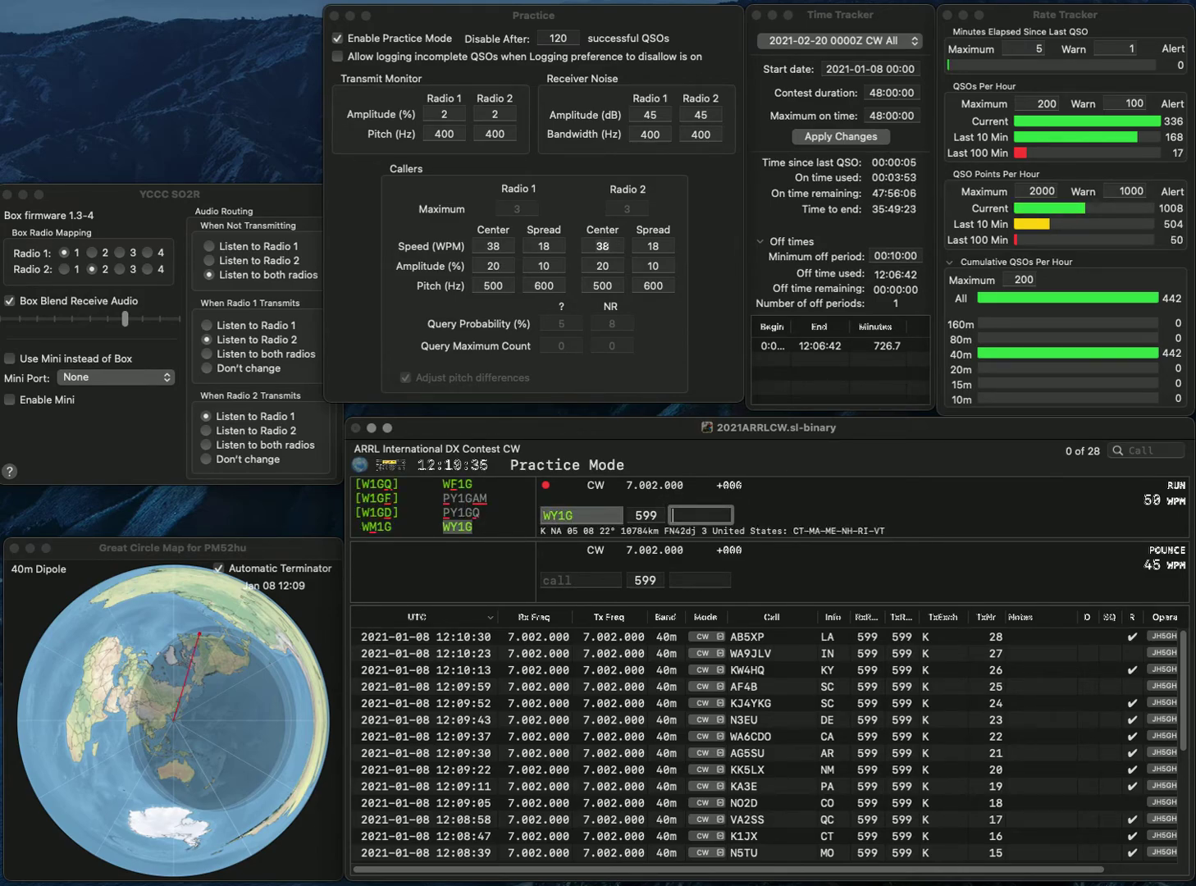
type("VT")
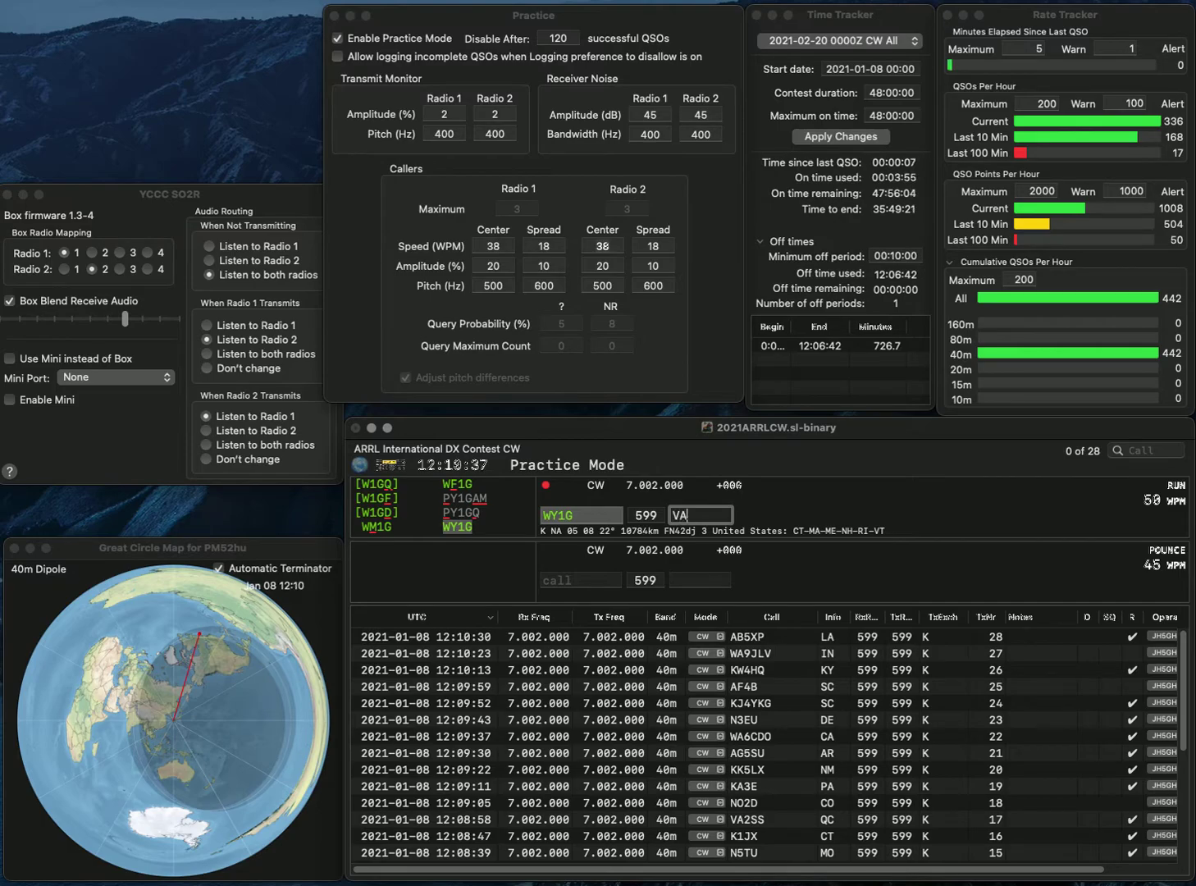
key("Return")
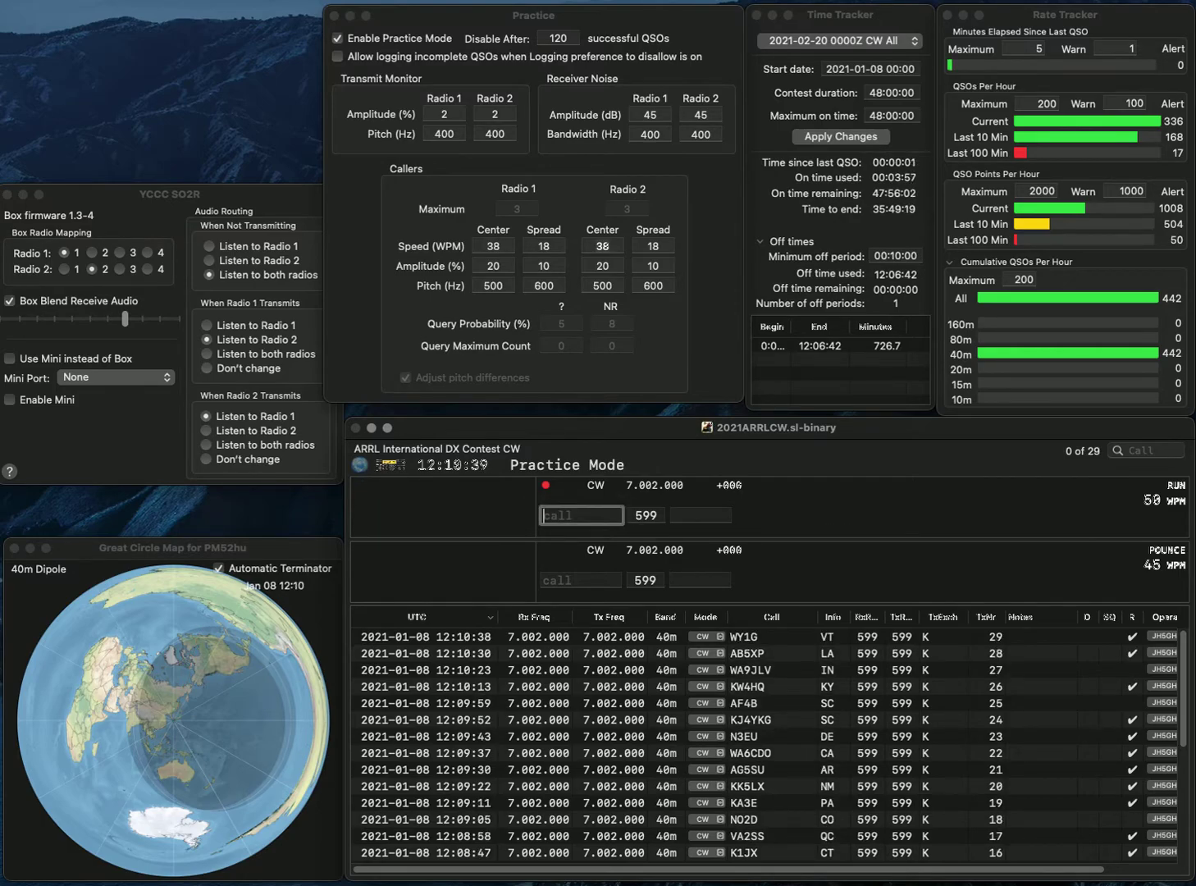
Log the CW contact with KE8JUF, entering OH as the received exchange
type("KE8JU")
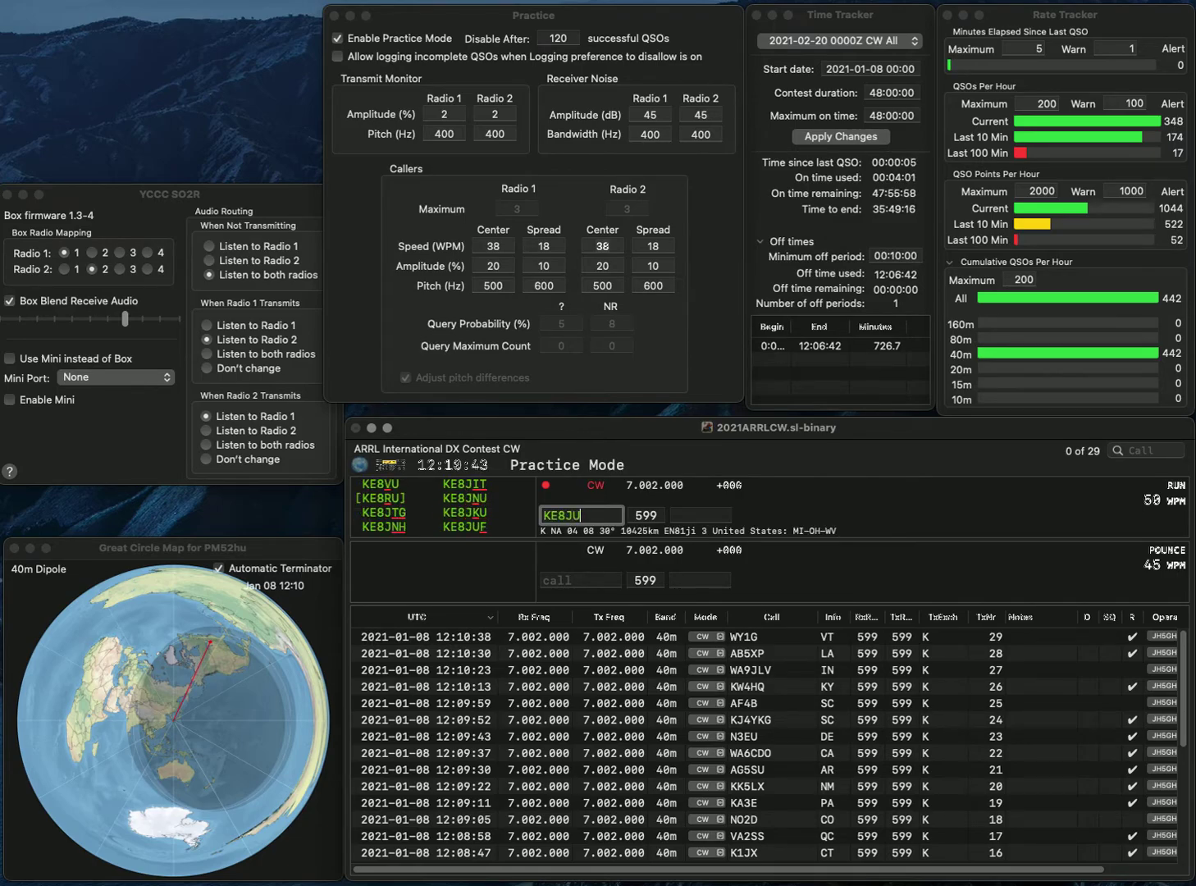
type("F")
key("Return")
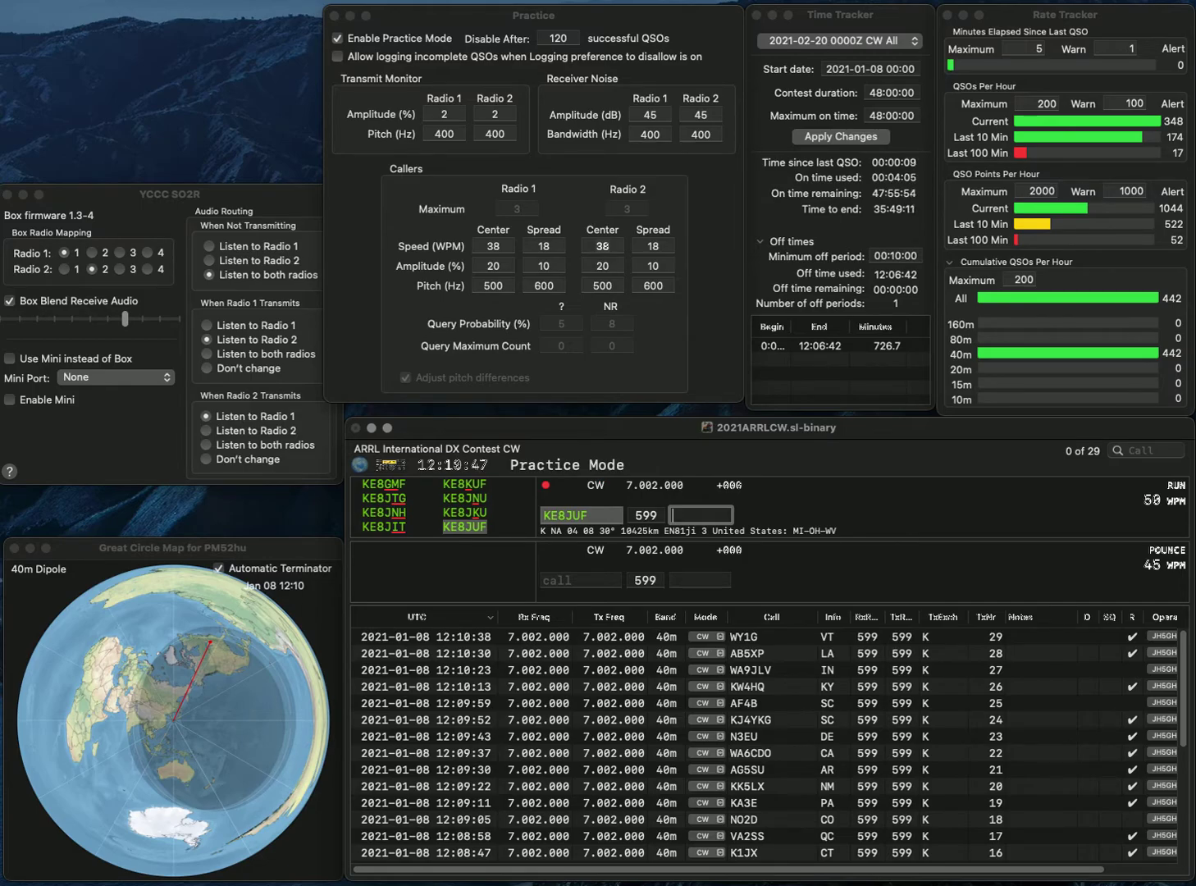
type("OH")
key("Return")
type("W6")
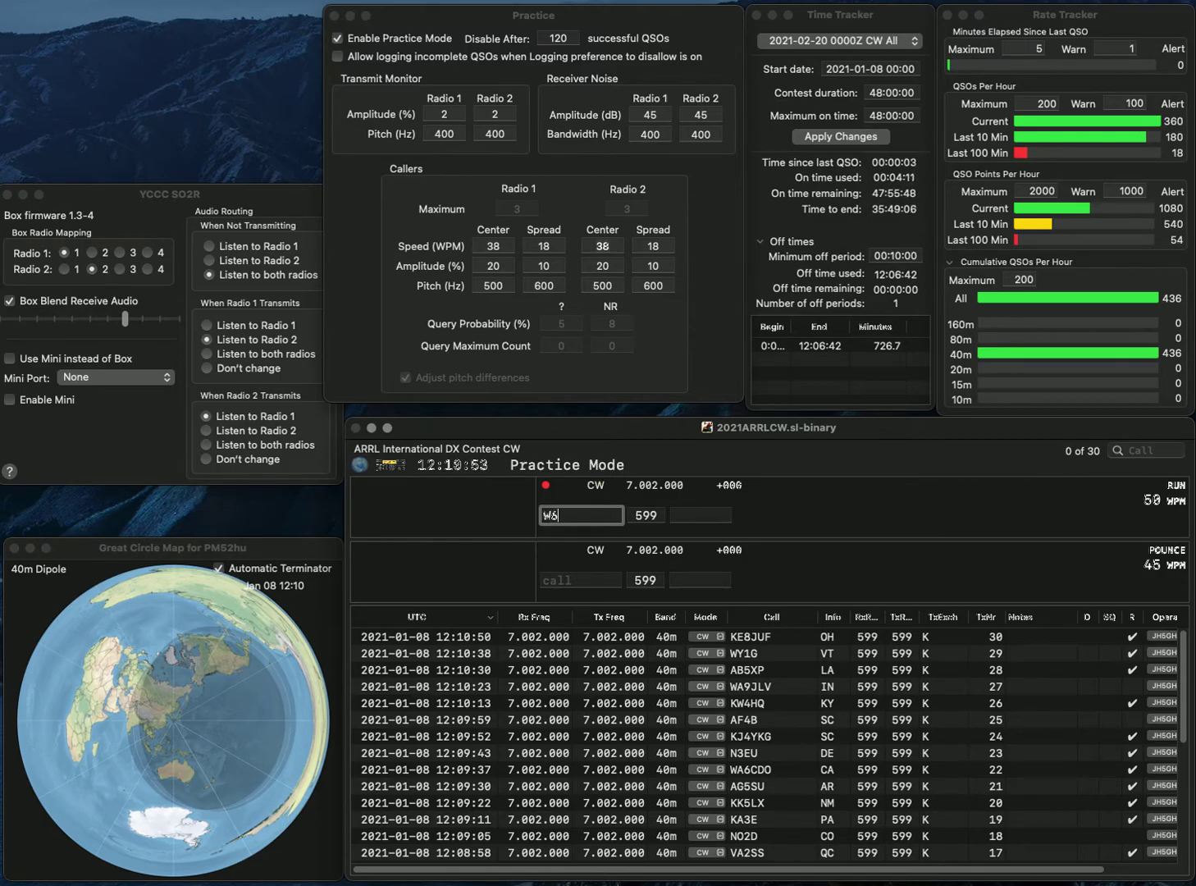
type("FA")
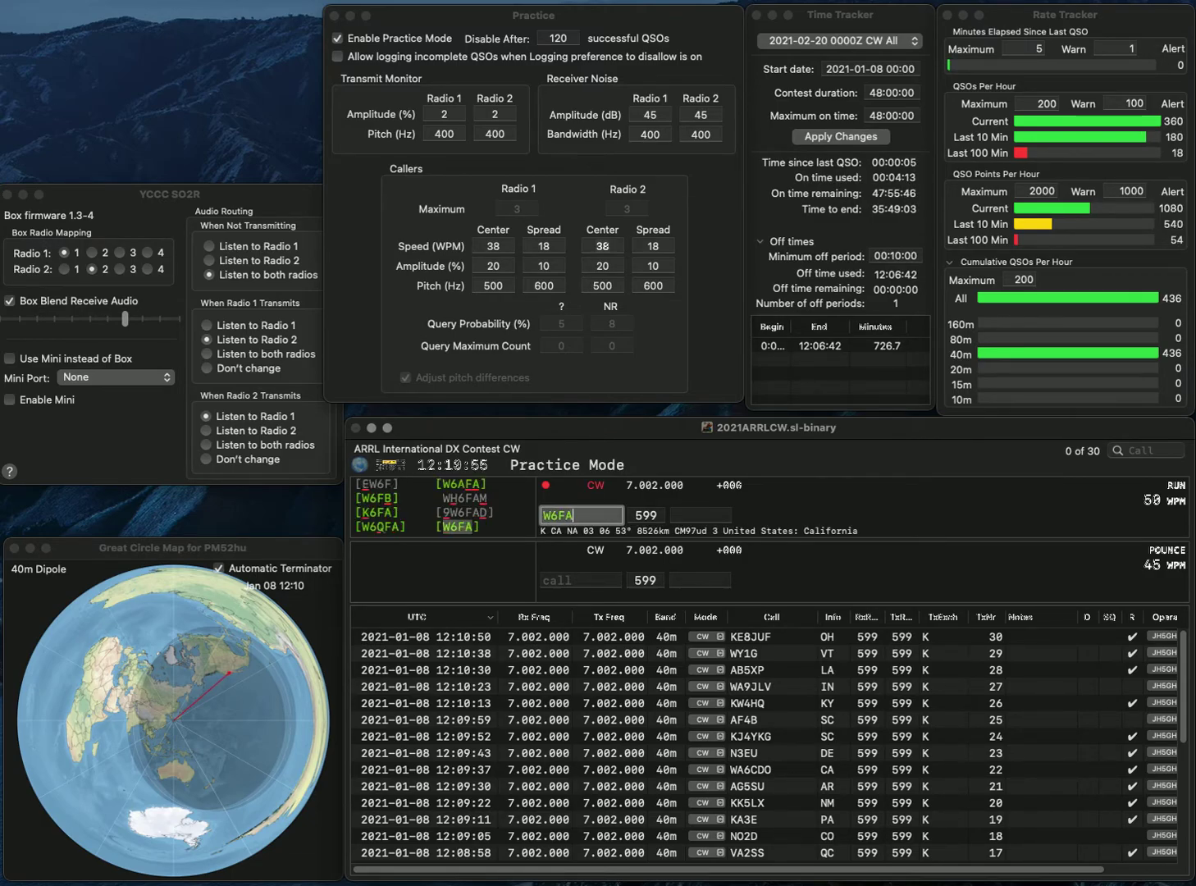
key("Tab")
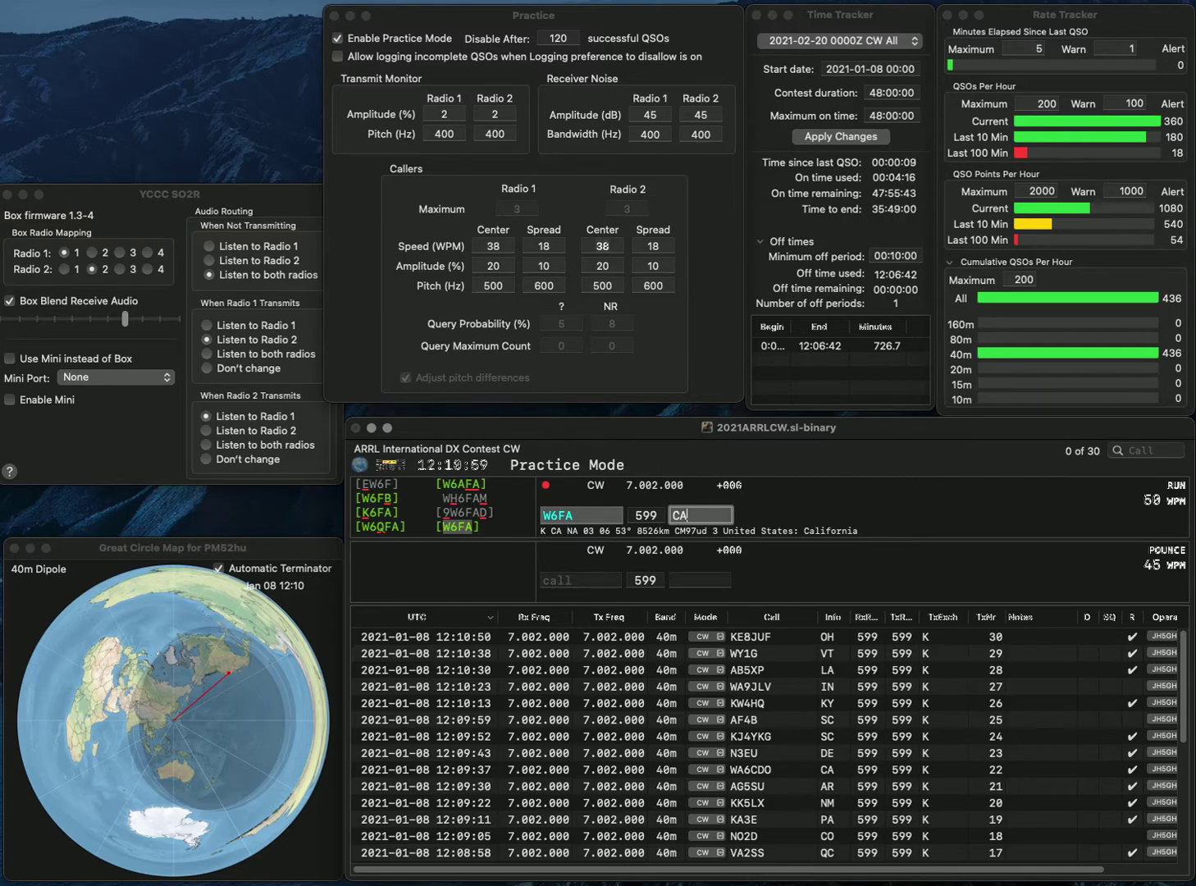
key("Return")
Log the CW contact with KA0UNB, entering MN as the received exchange
type("N")
key("BackSpace")
type("KA0UNB")
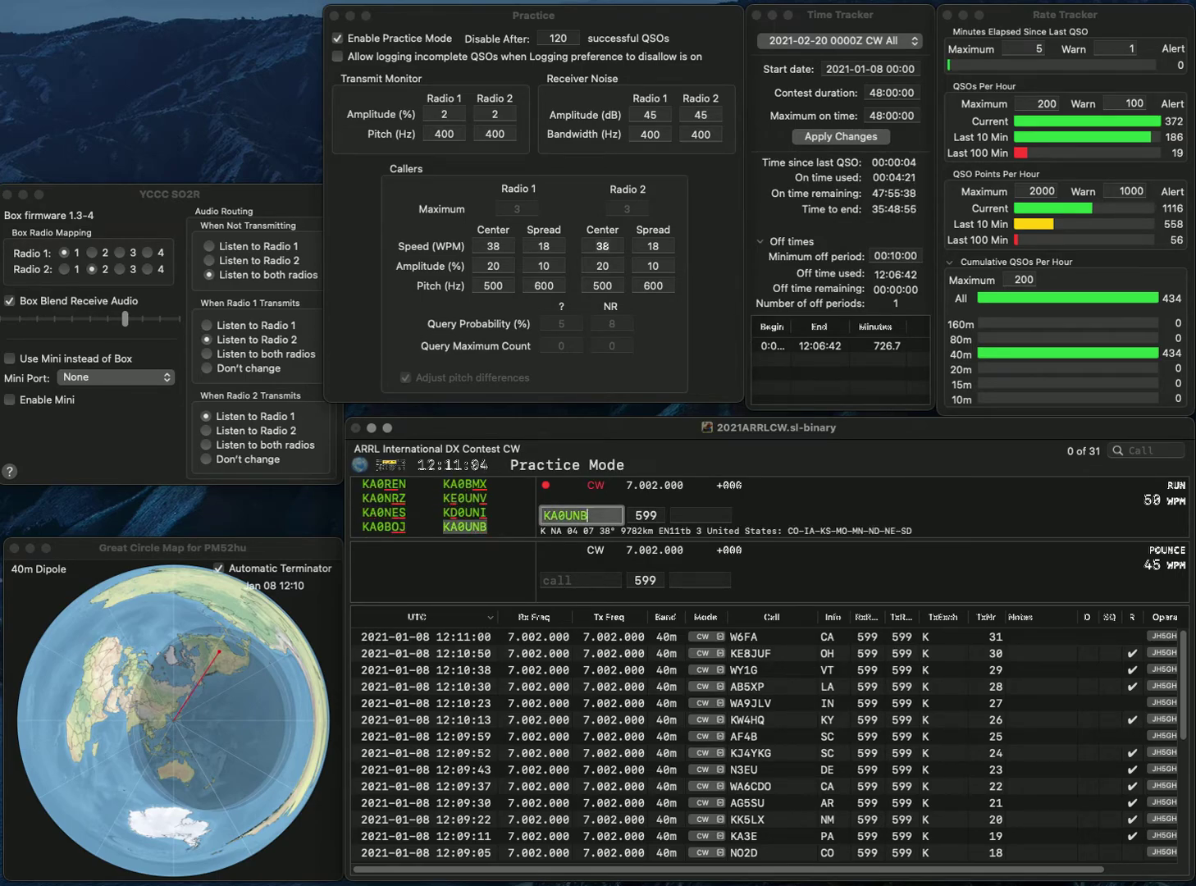
key("space")
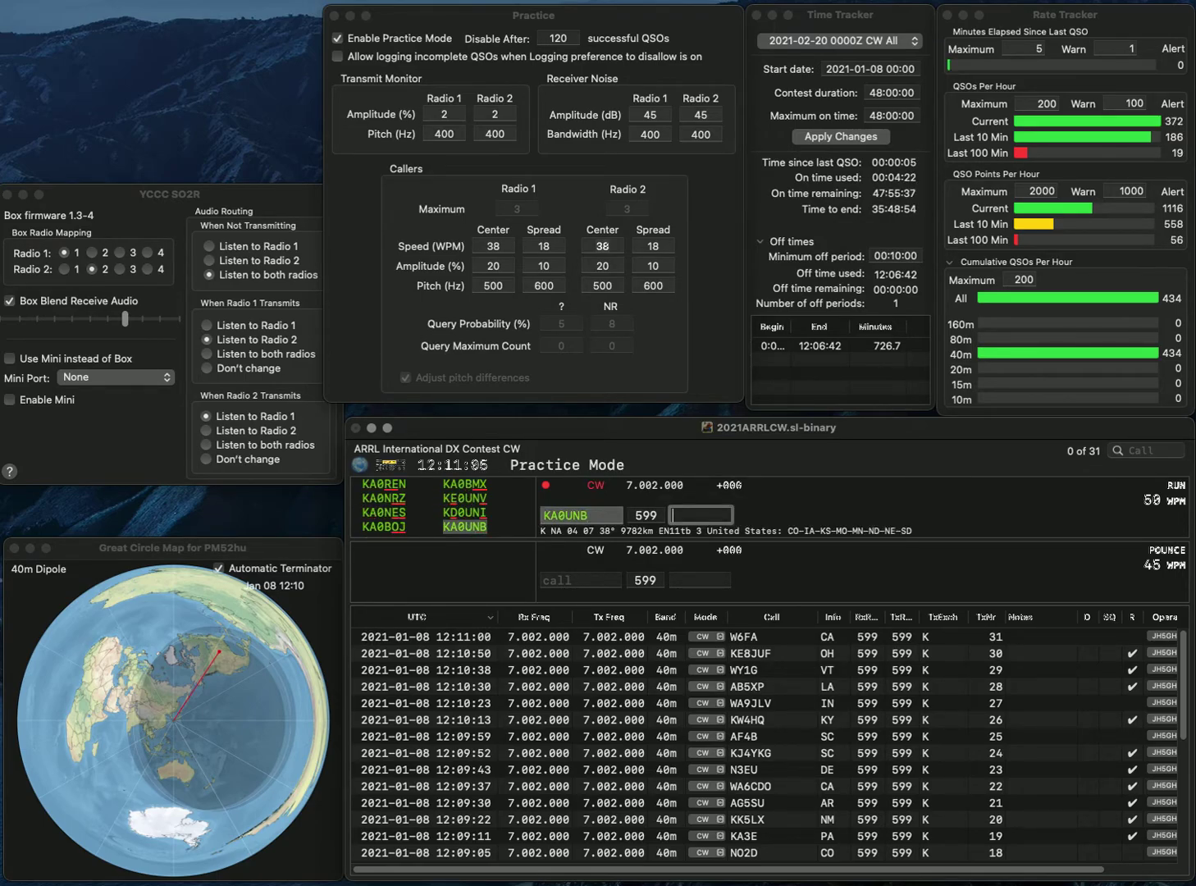
type("MN")
key("Return")
type("N8HMG")
key("space")
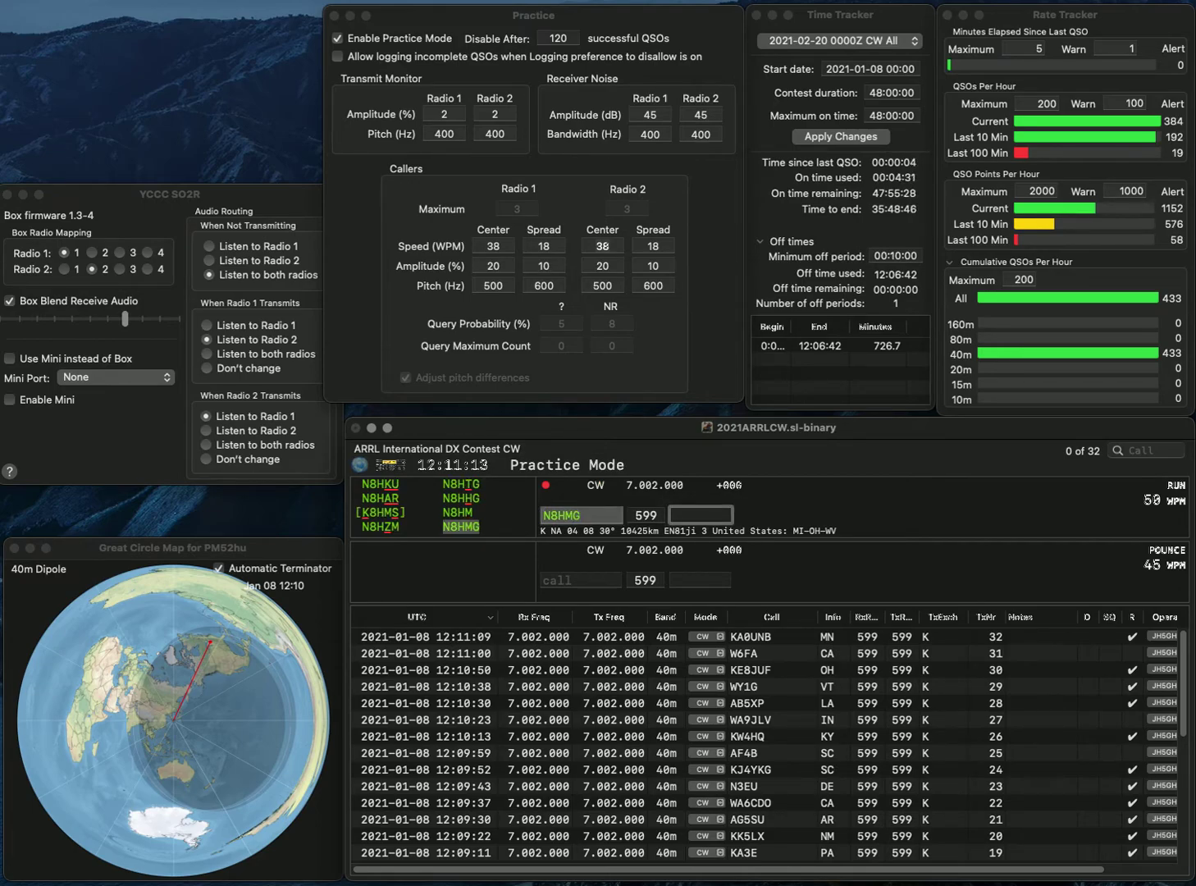
type("WV")
key("Return")
type("N2DOM")
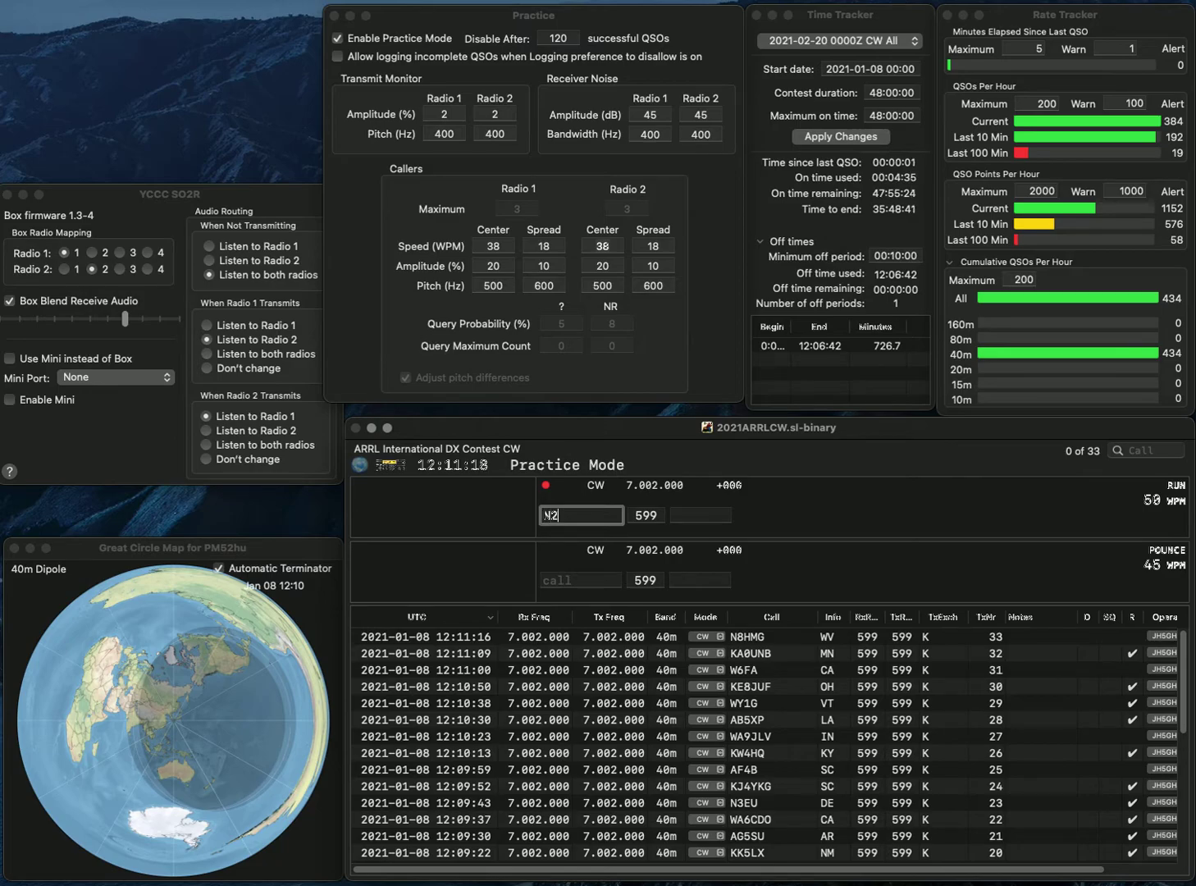
key("Return")
type("N")
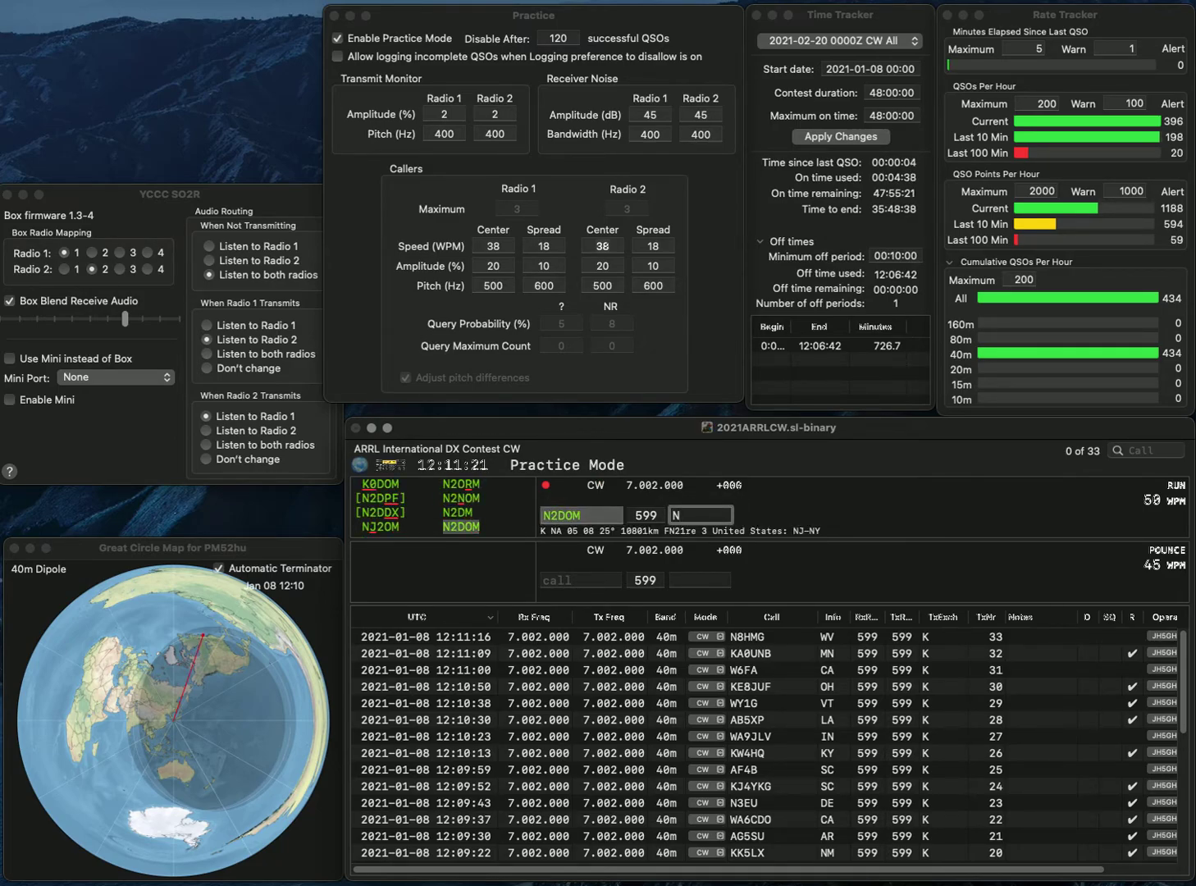
type("J")
key("Return")
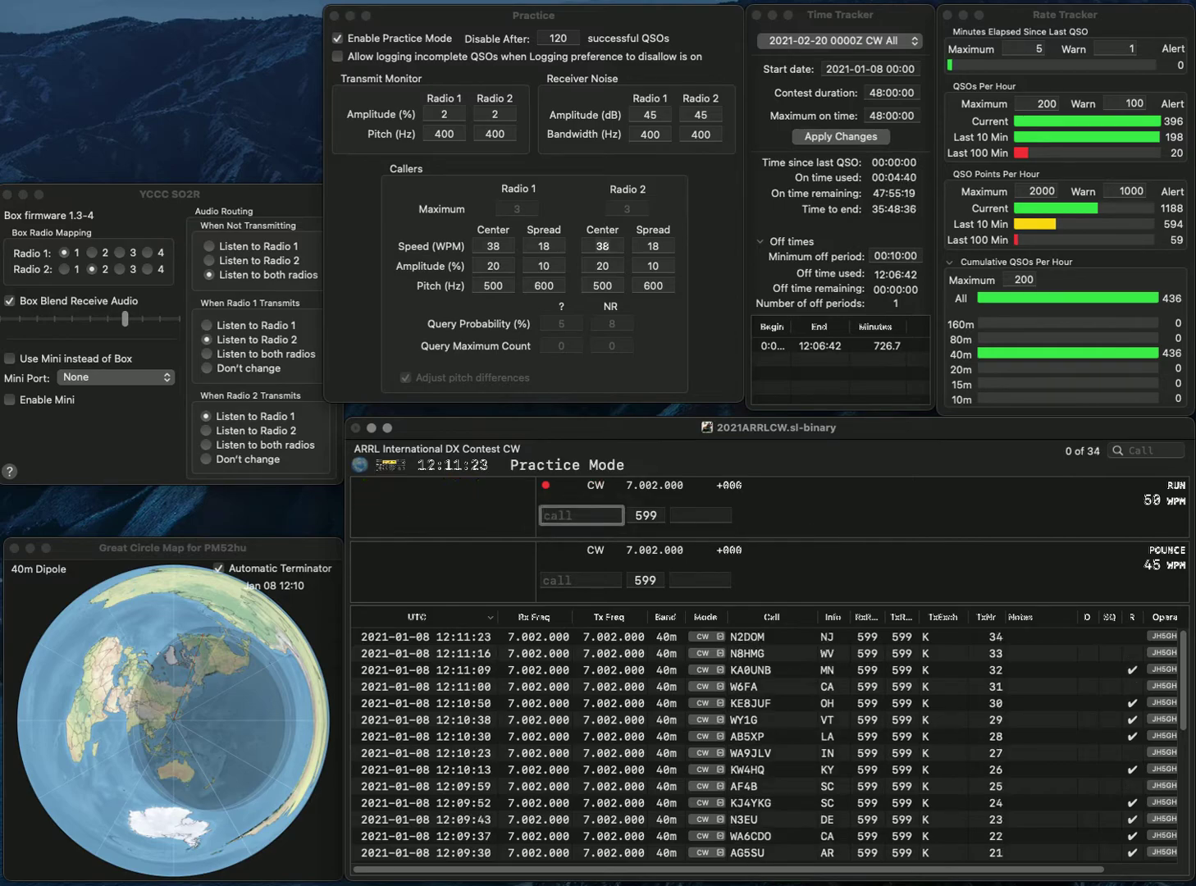
type("N6PF")
key("space")
type("CA")
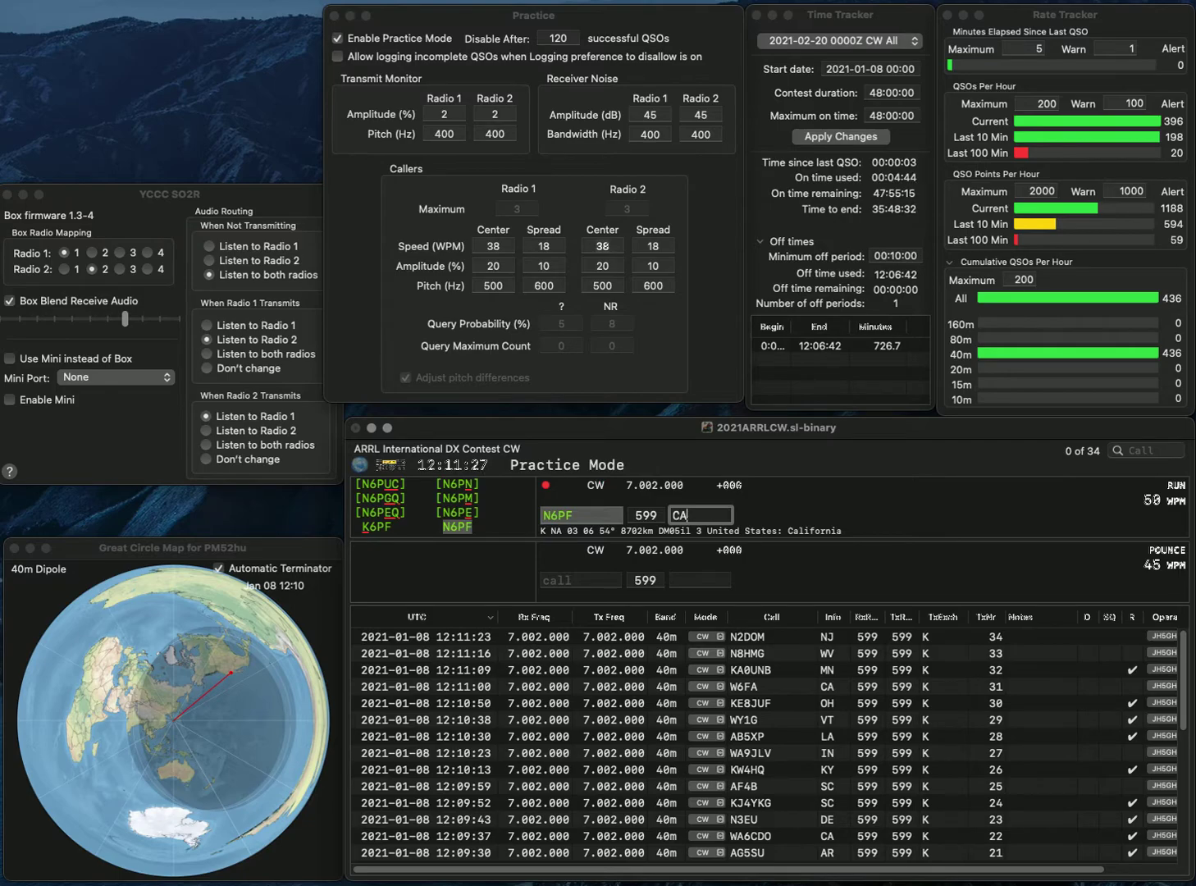
key("Return")
Log the CW contact with VE5UF, using SK as the received exchange
type("VE5")
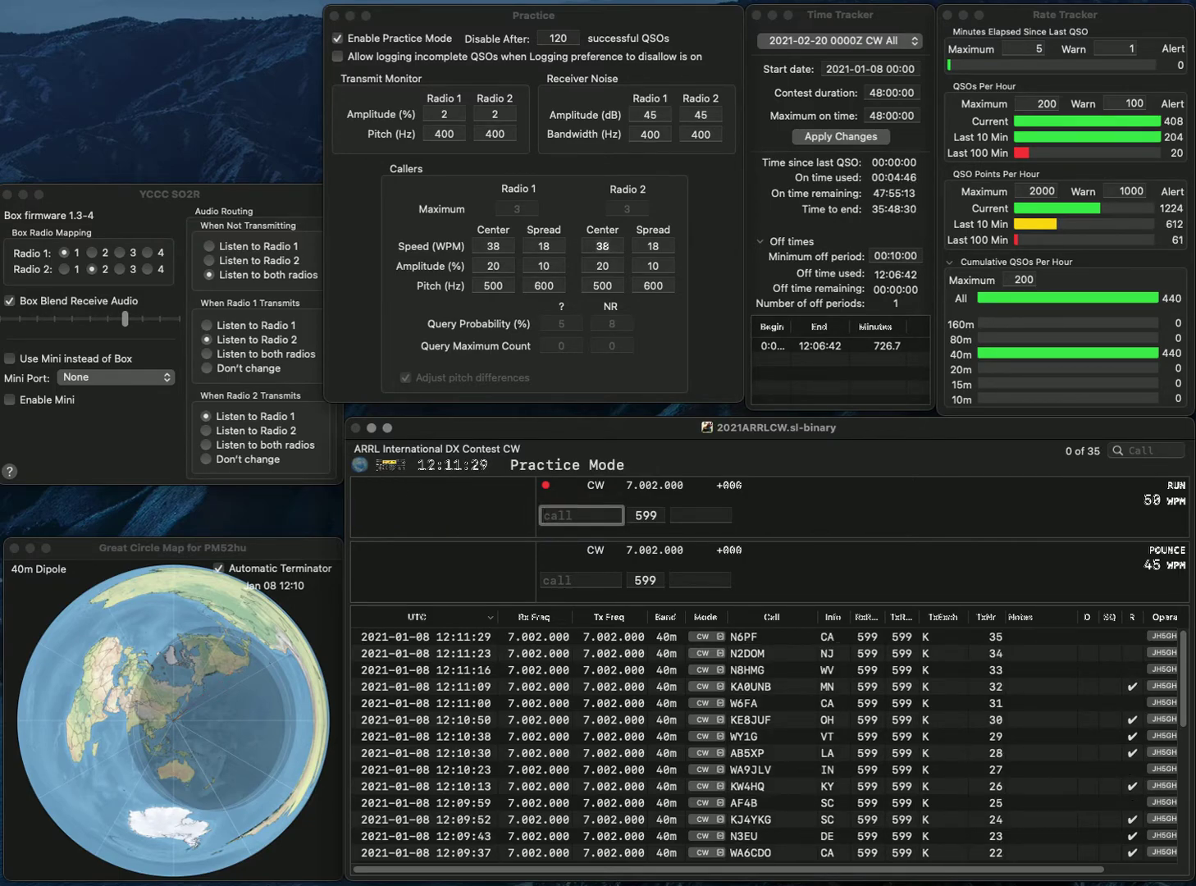
type("UF")
key("Return")
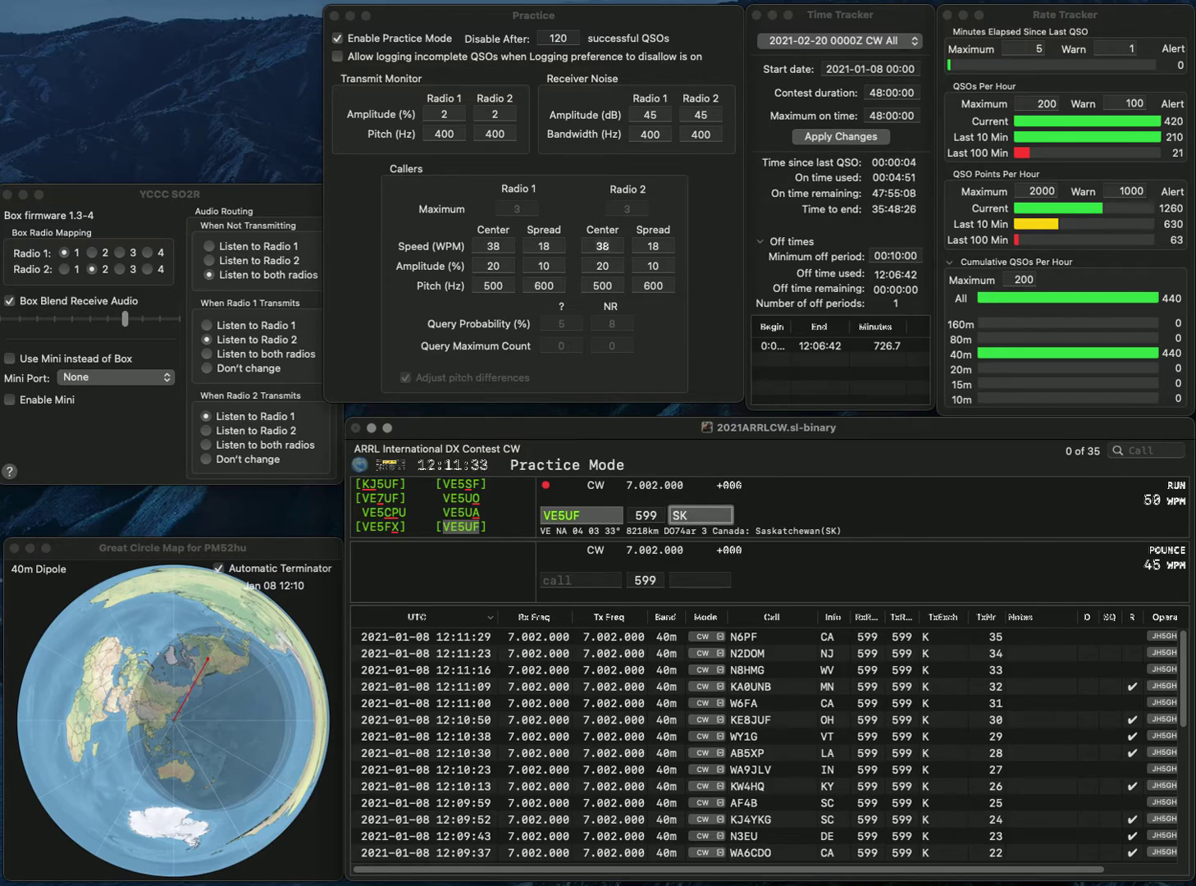
key("Return")
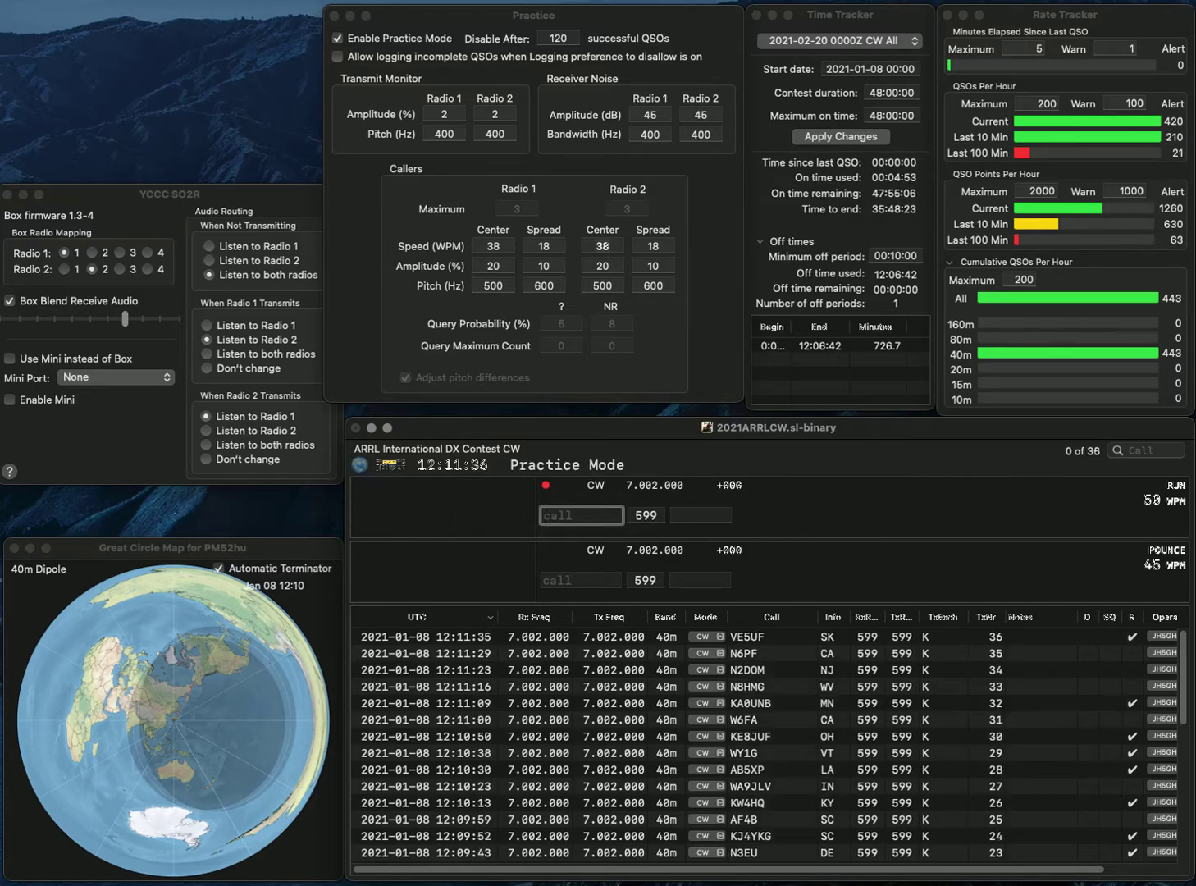
Log the CW contact with NR0R, entering IA as the received exchange
type("NR0R")
key("Return")
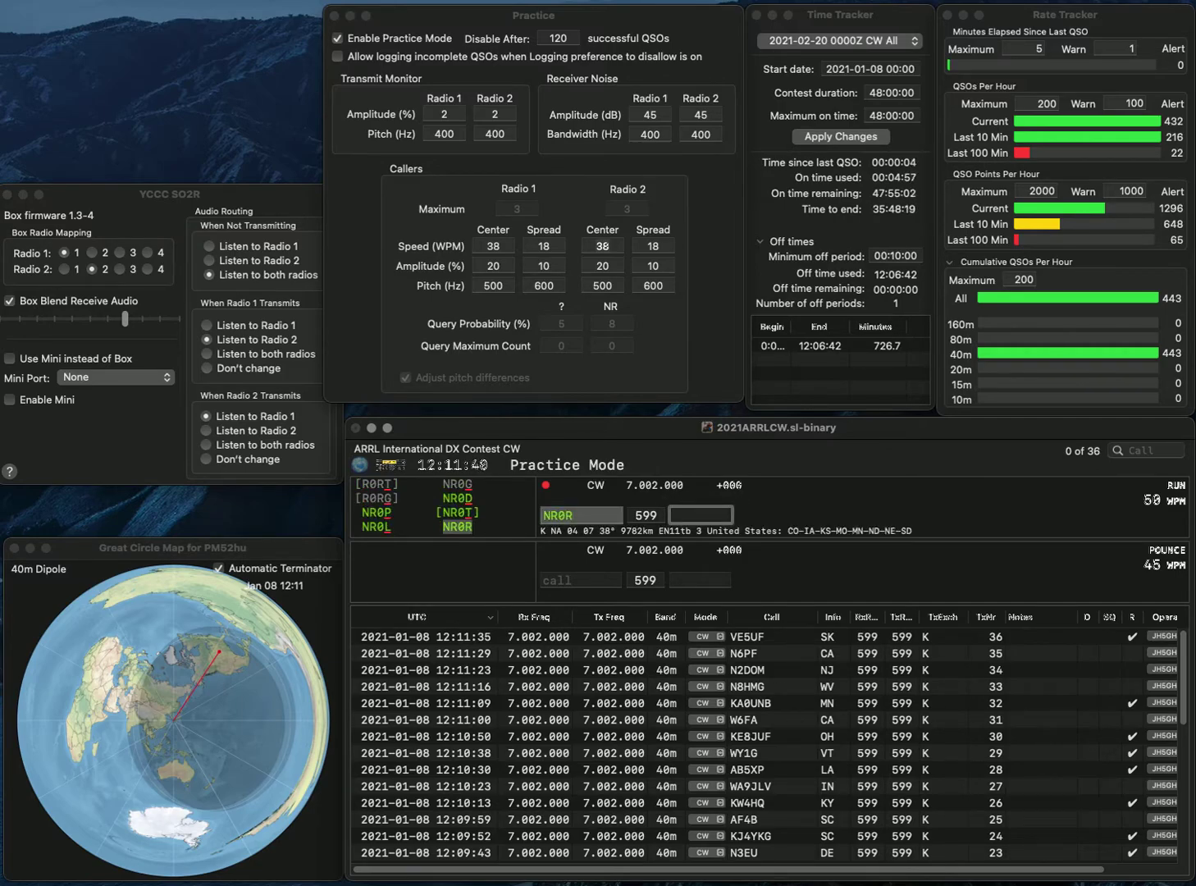
type("IA")
key("Return")
type("K4FTO")
key("Return")
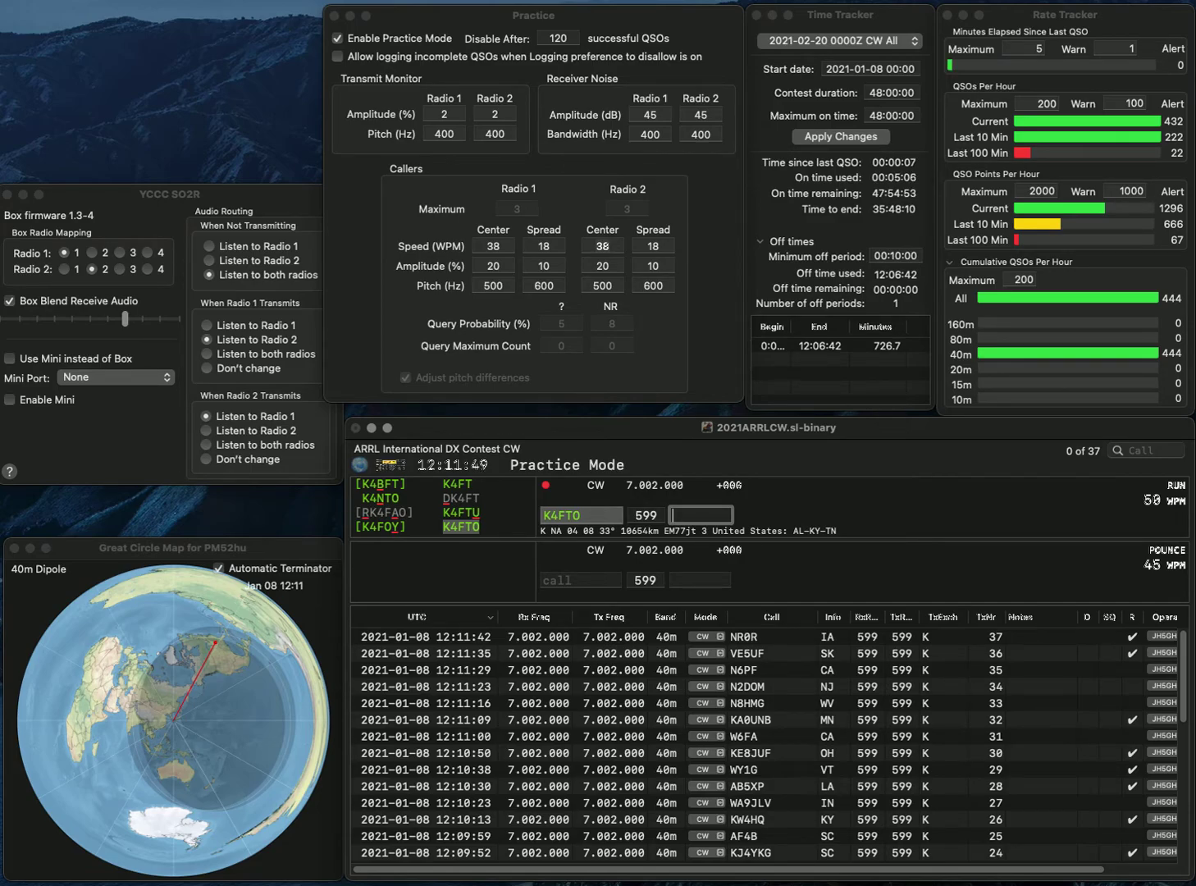
type("TN")
key("Return")
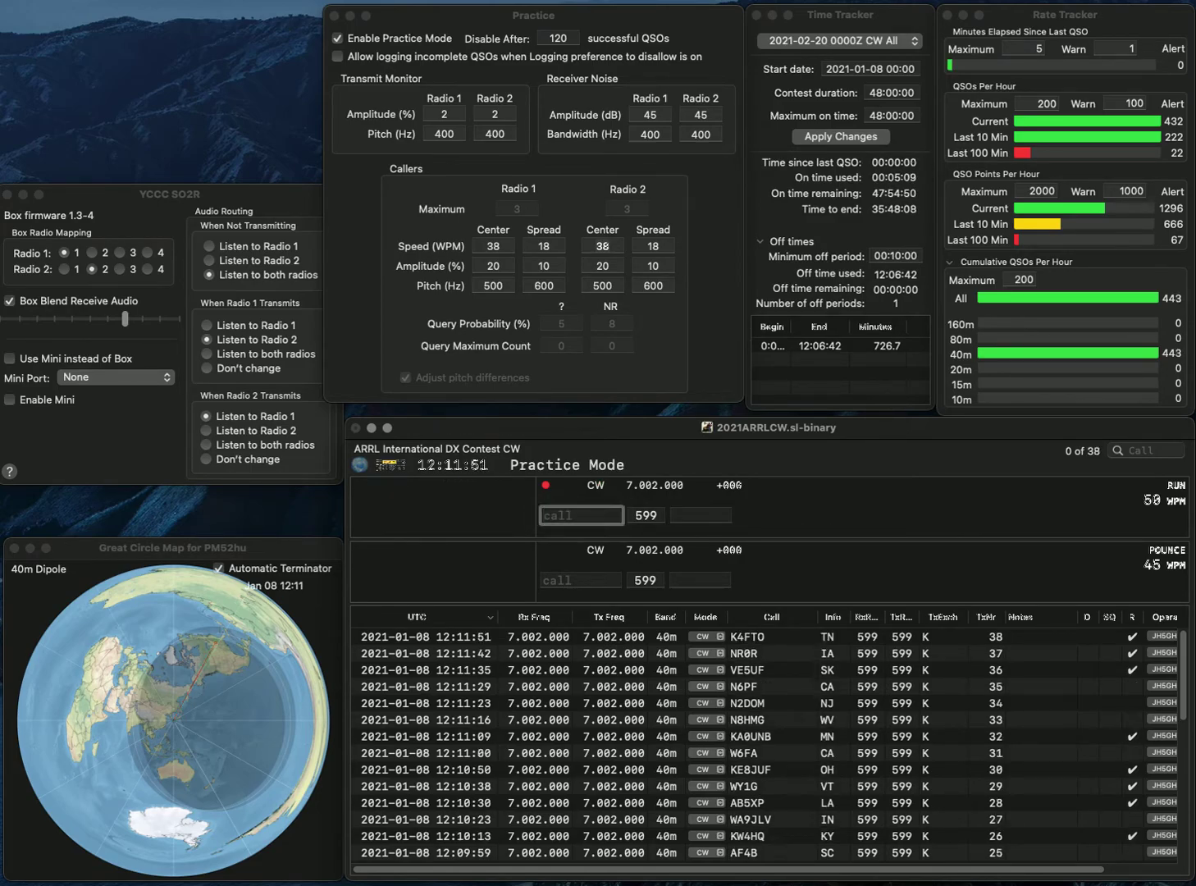
Log the CW contact with N4MMR, entering VA as the received exchange
type("N4M")
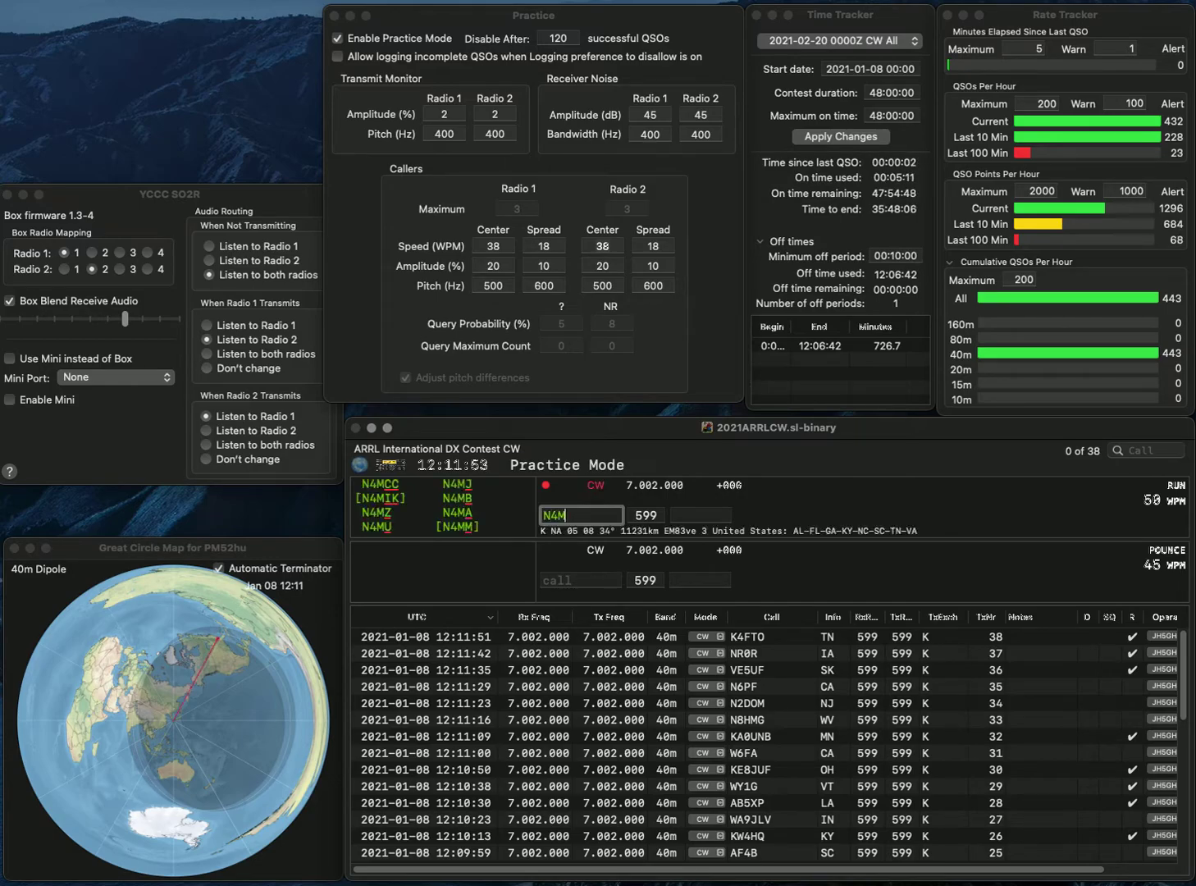
type("MR")
key("Return")
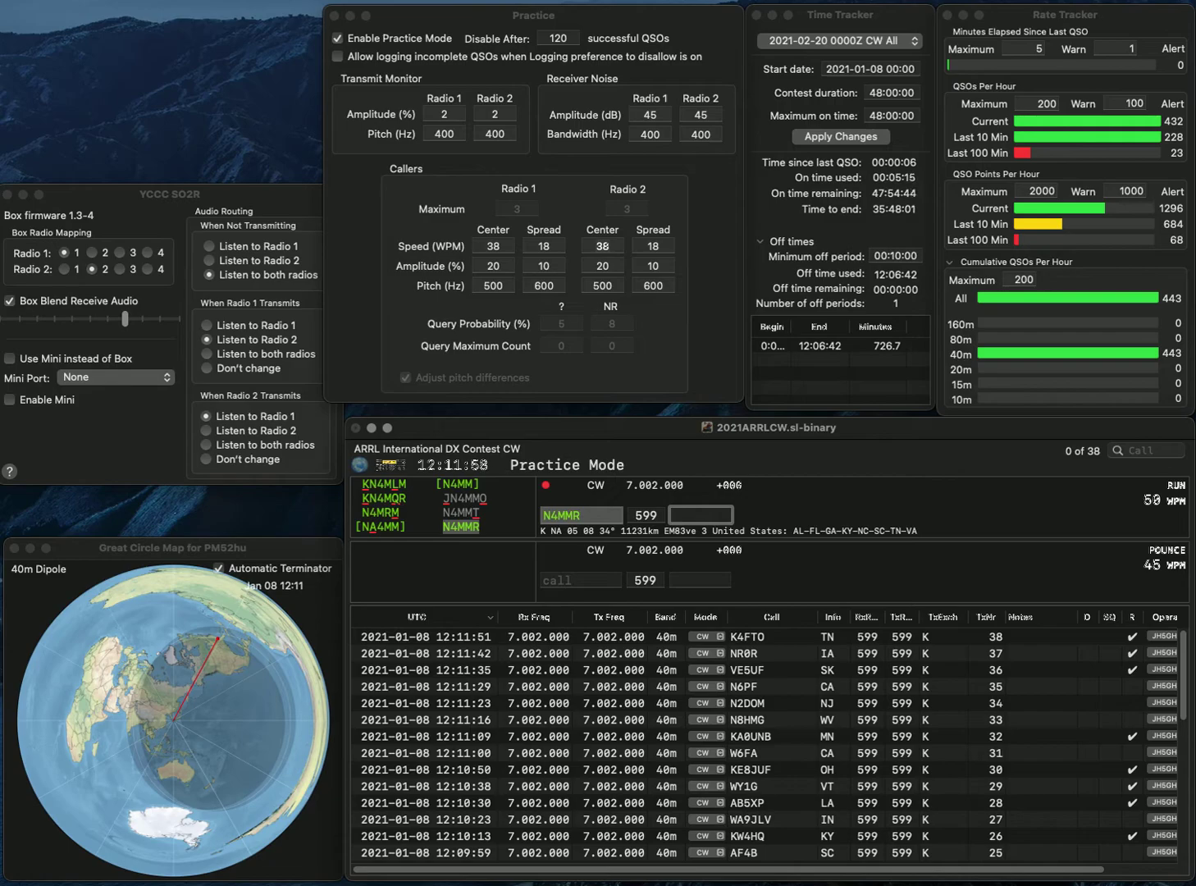
key("Return")
type("K4LFJ")
key("Return")
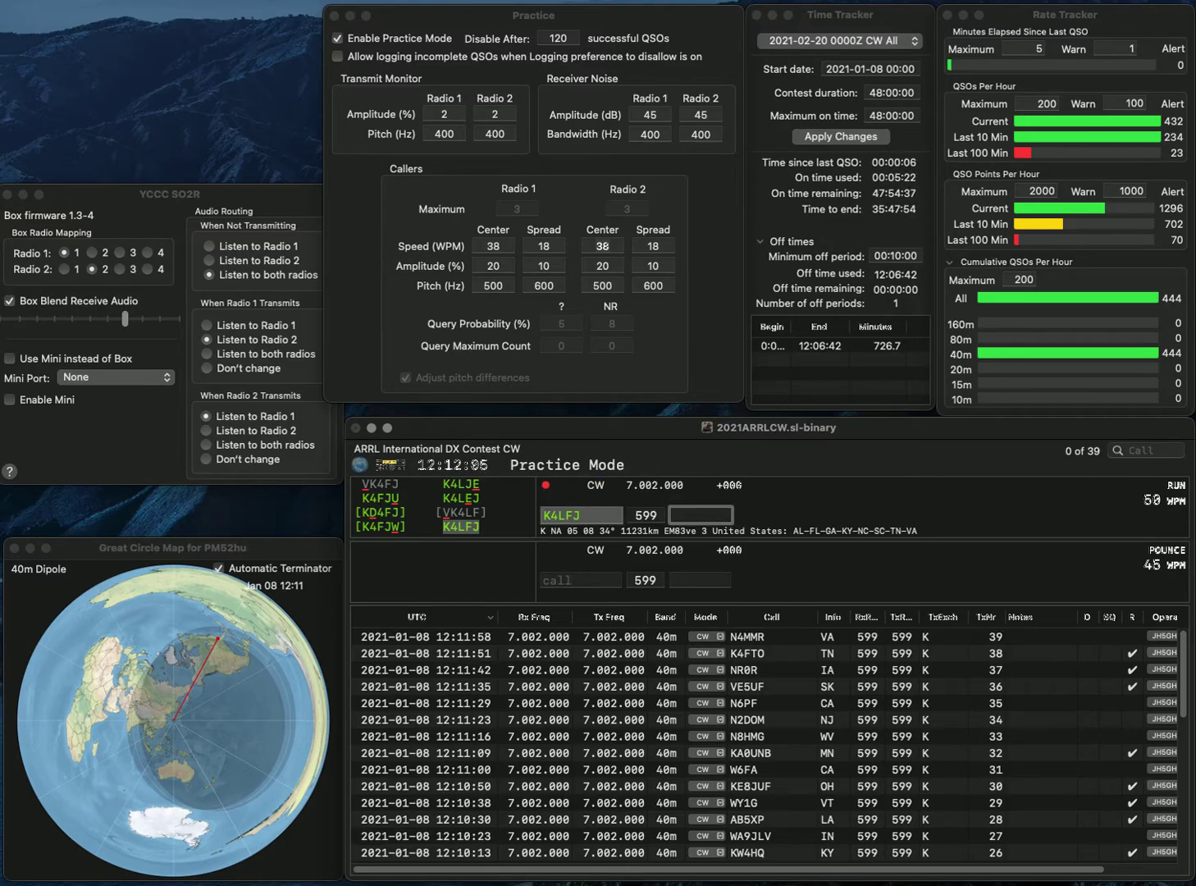
type("AL")
key("Return")
type("VMAR")
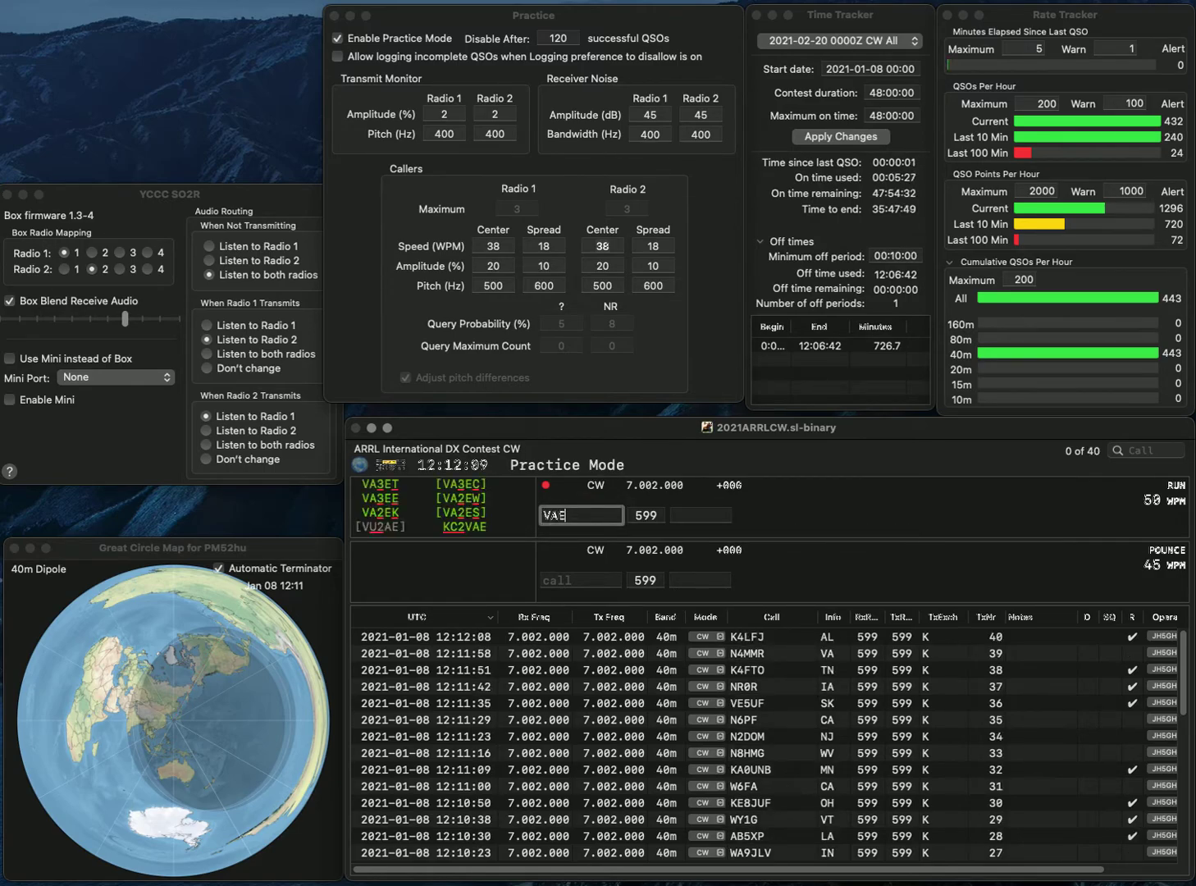
key("Left")
key("Left")
key("Left")
type("E4")
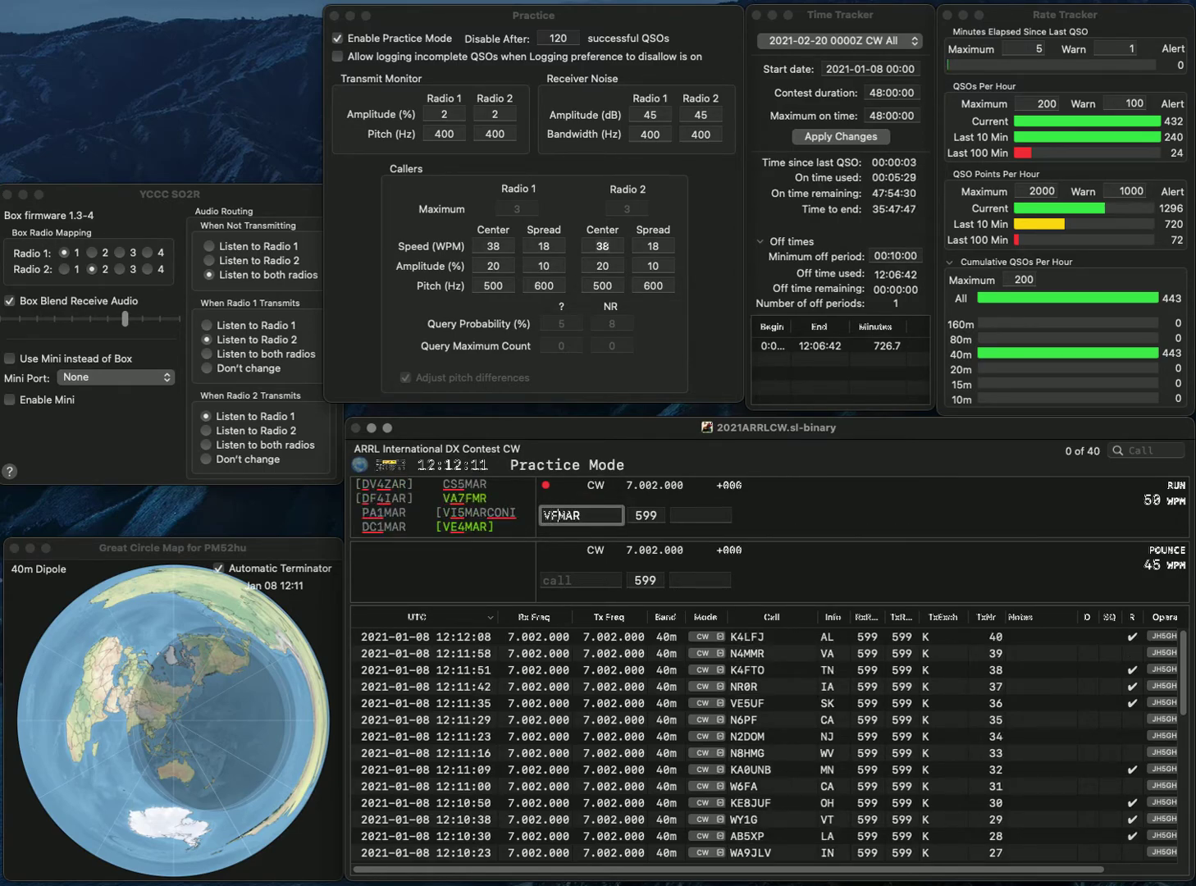
key("Return")
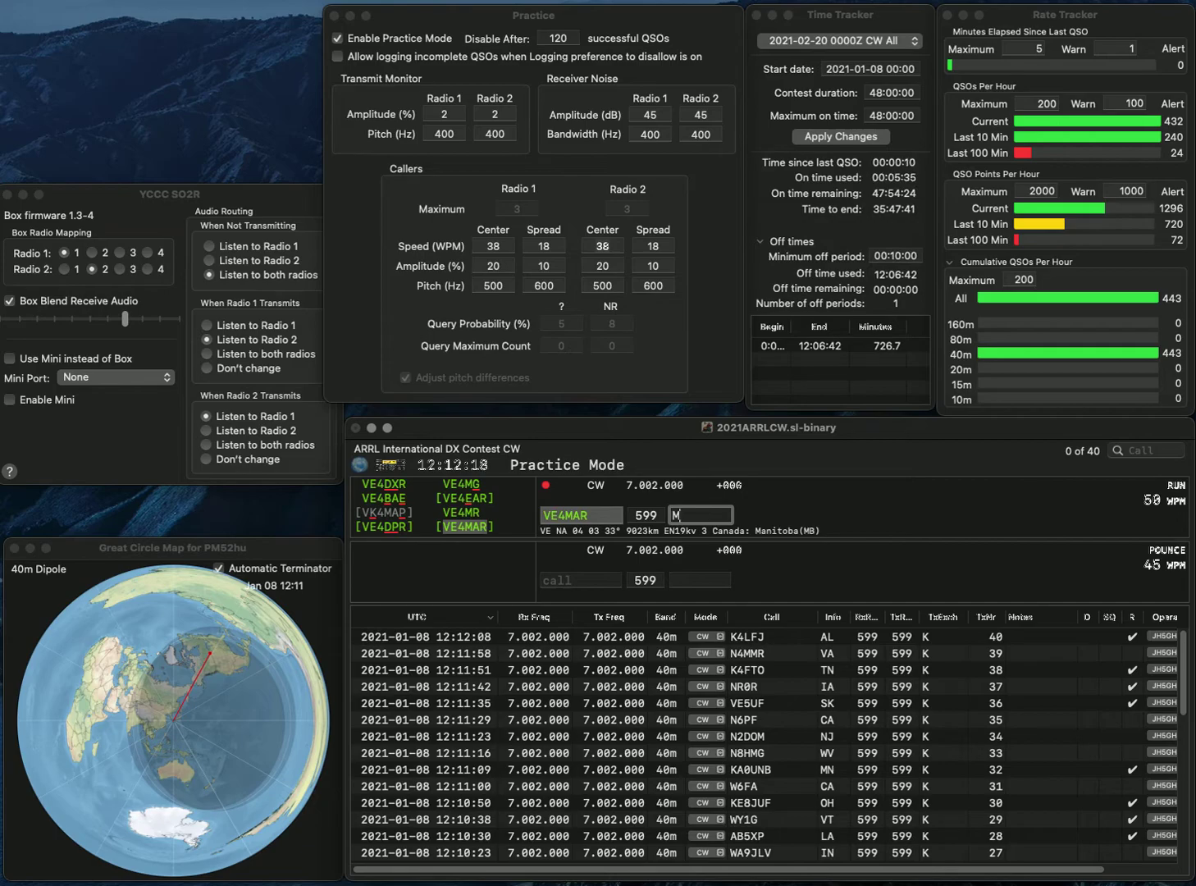
key("Return")
type("N6FMF")
key("Return")
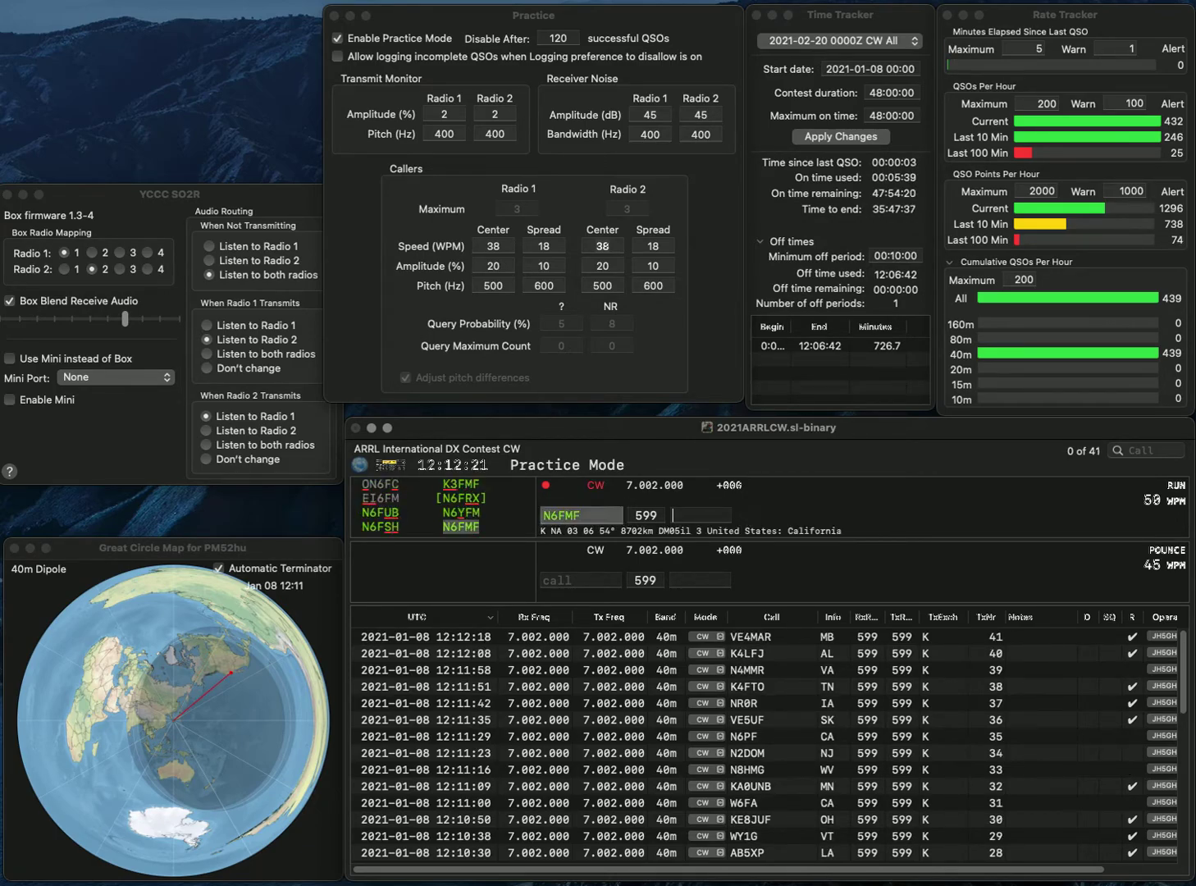
type("CA")
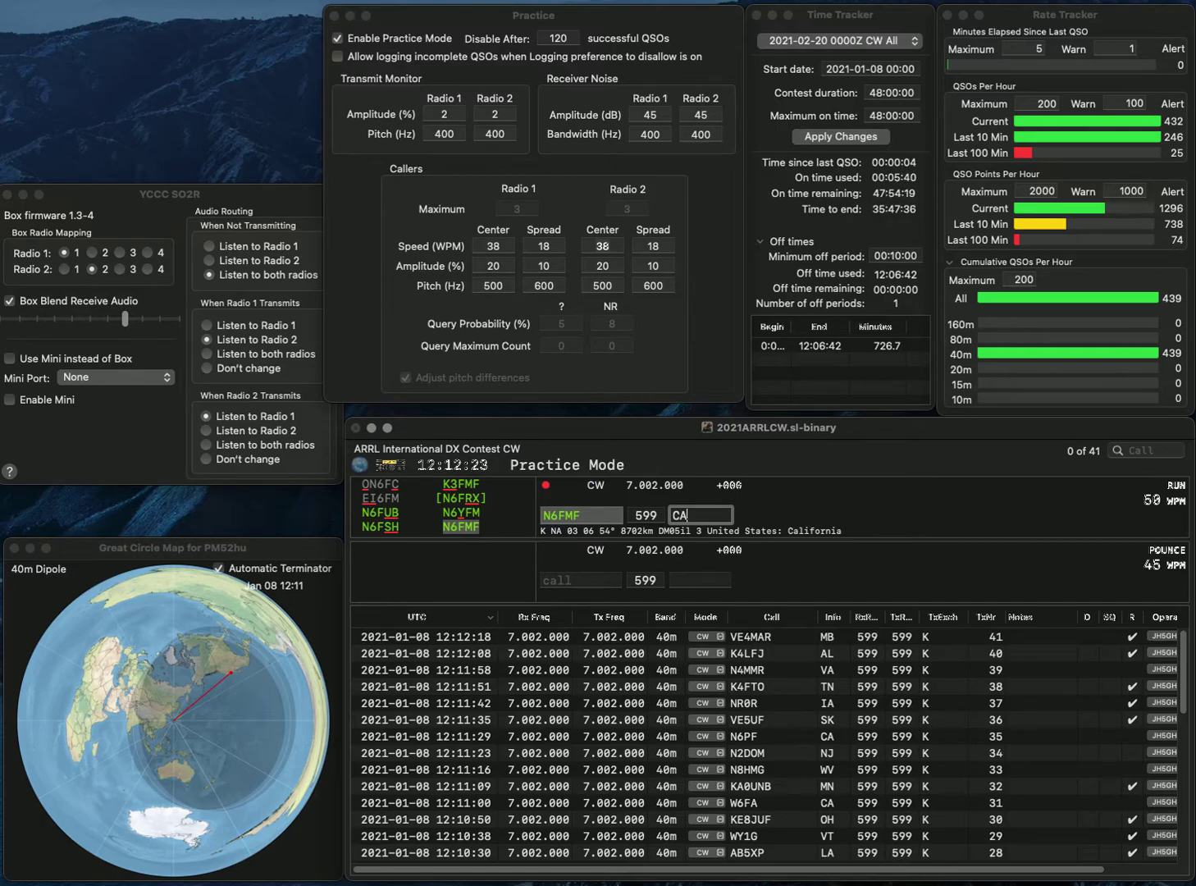
key("Return")
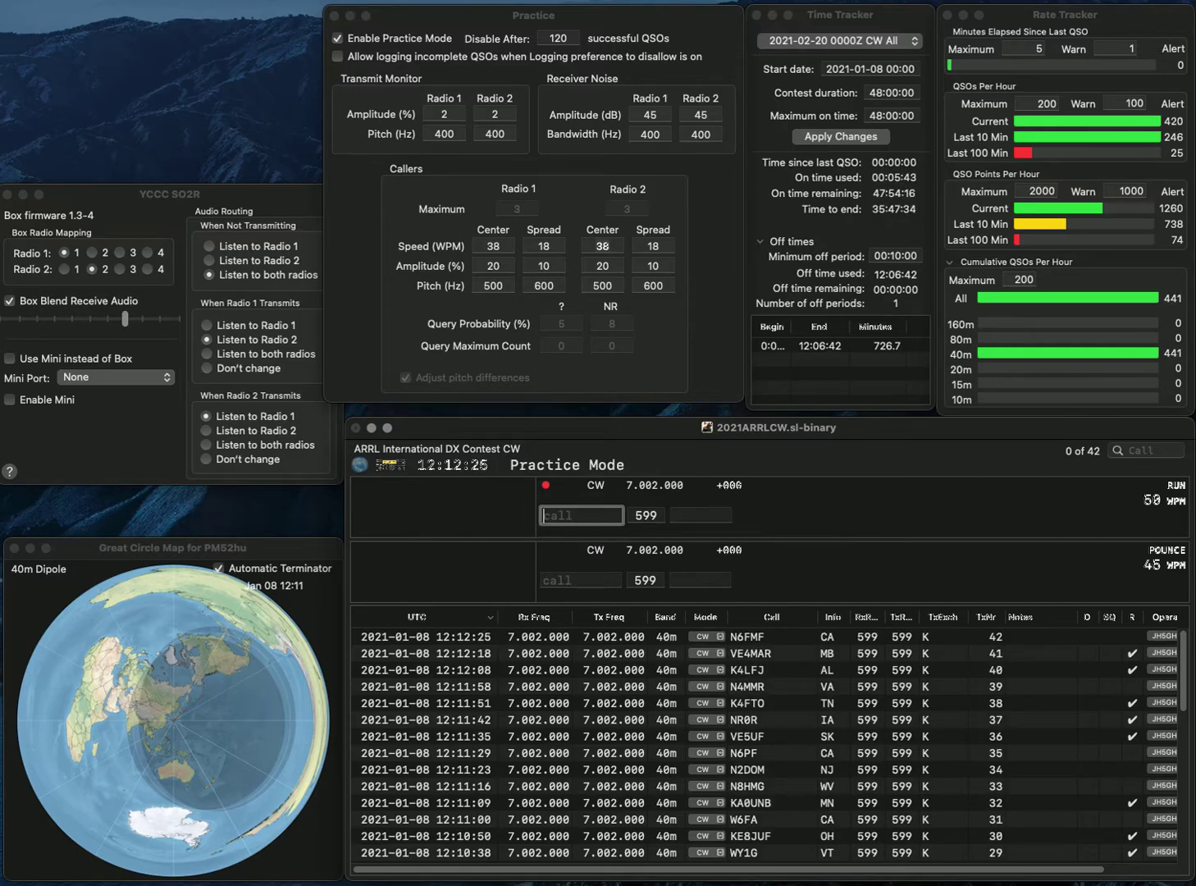
Correct the call sign entry to NX1K and log the CW contact with CT as the received exchange
type("NXK1")
key("BackSpace")
key("BackSpace")
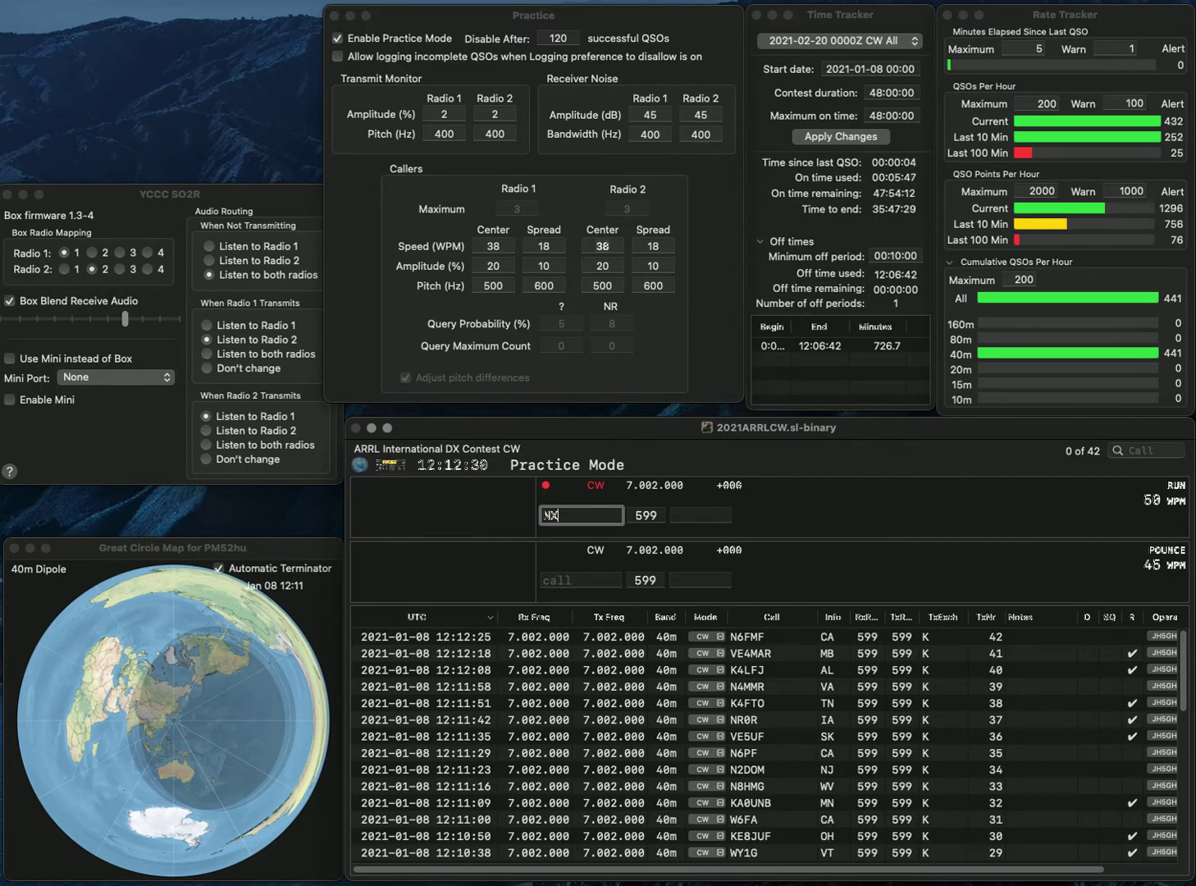
type("1K")
key("Return")
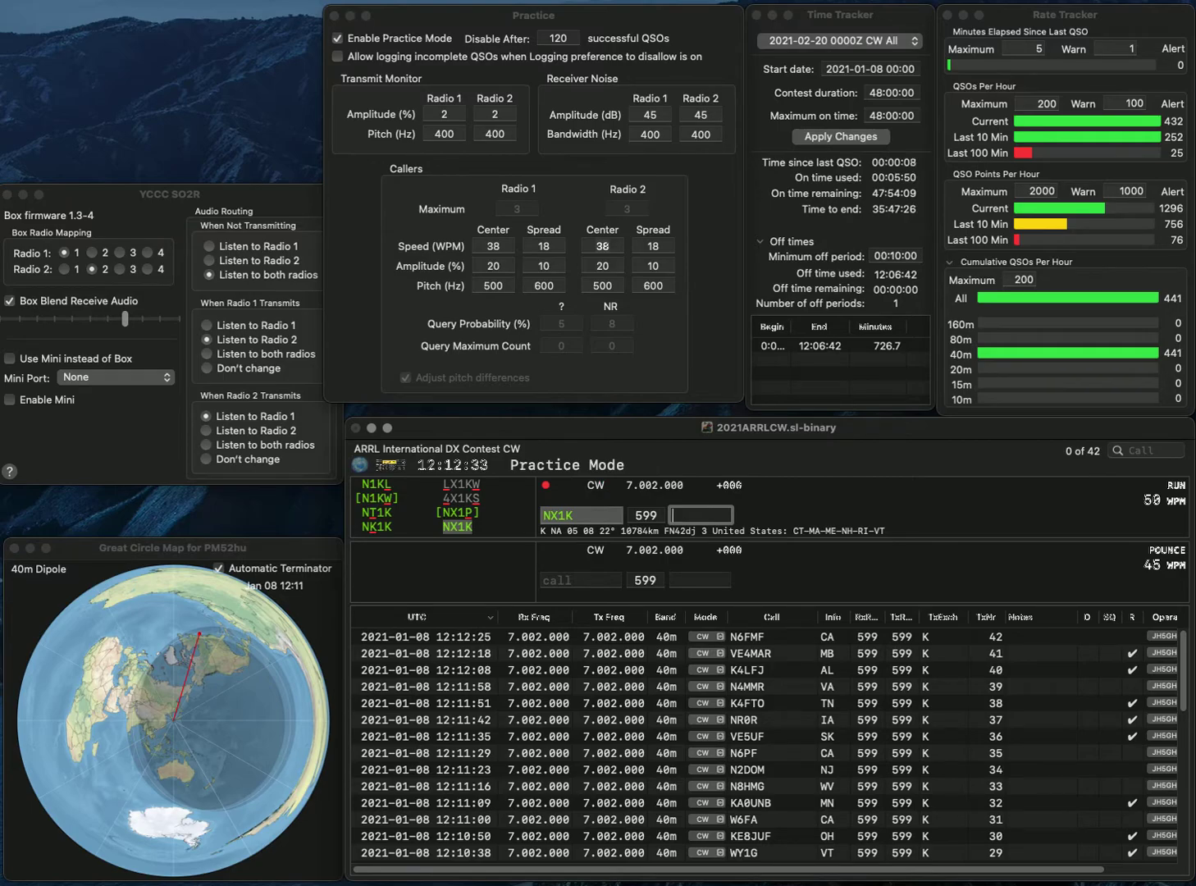
type("CT")
key("Return")
Log the CW contact with WA8LRW, entering OH as the received exchange
type("WA8LRW")
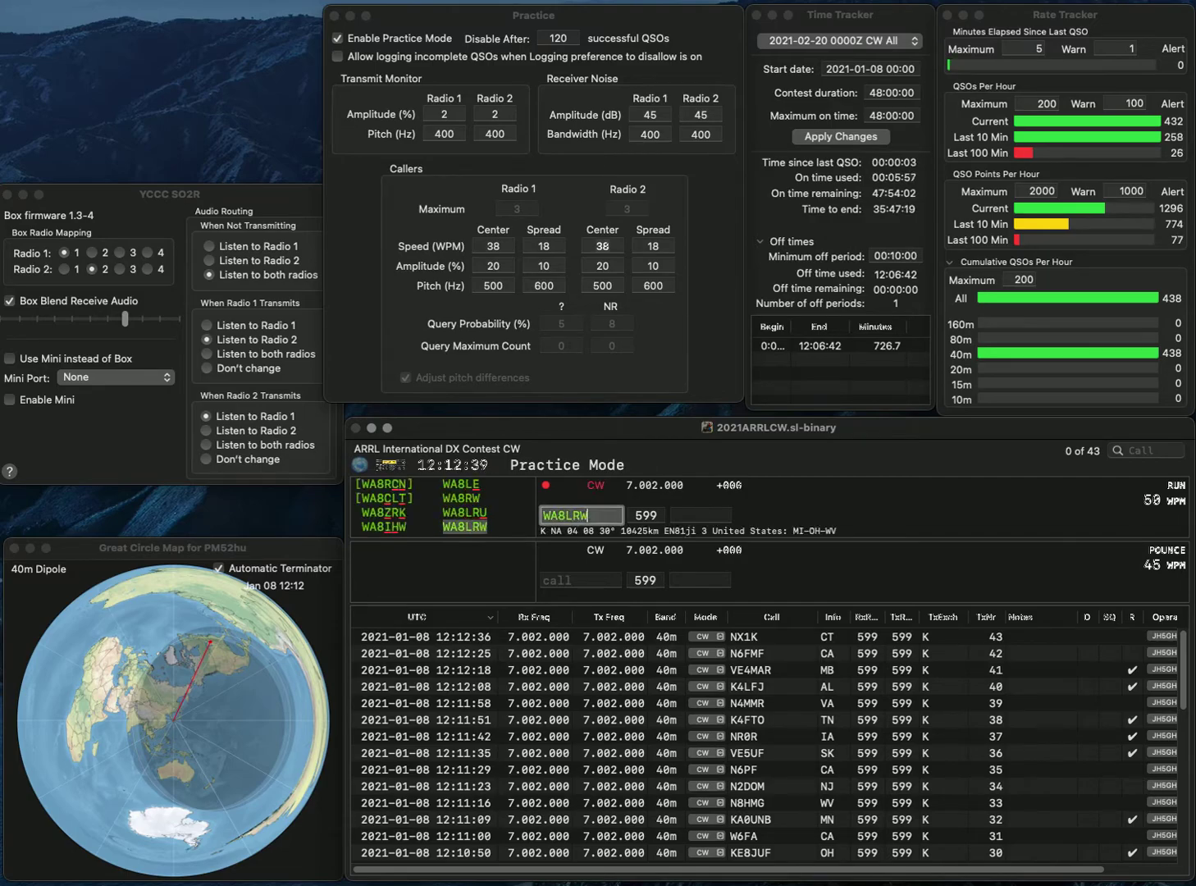
key("Return")
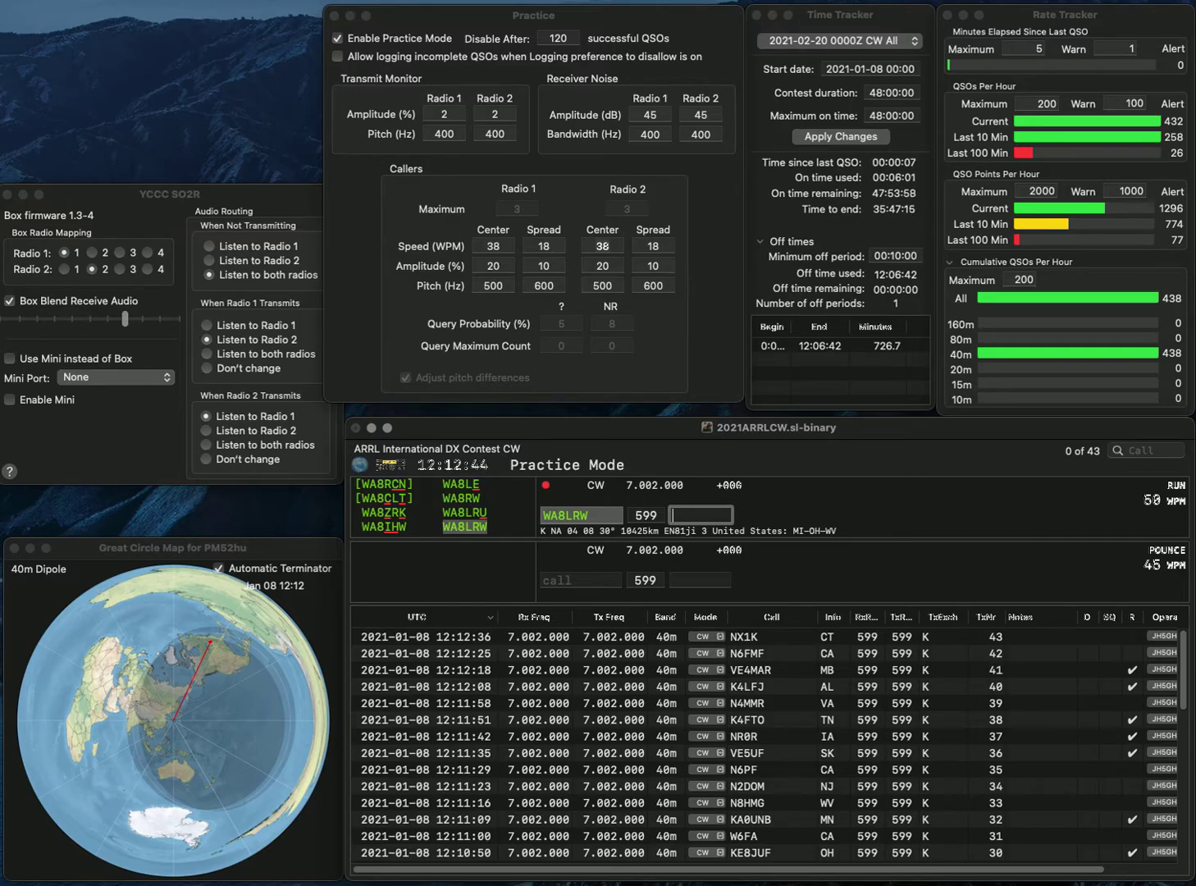
type("OH")
key("Return")
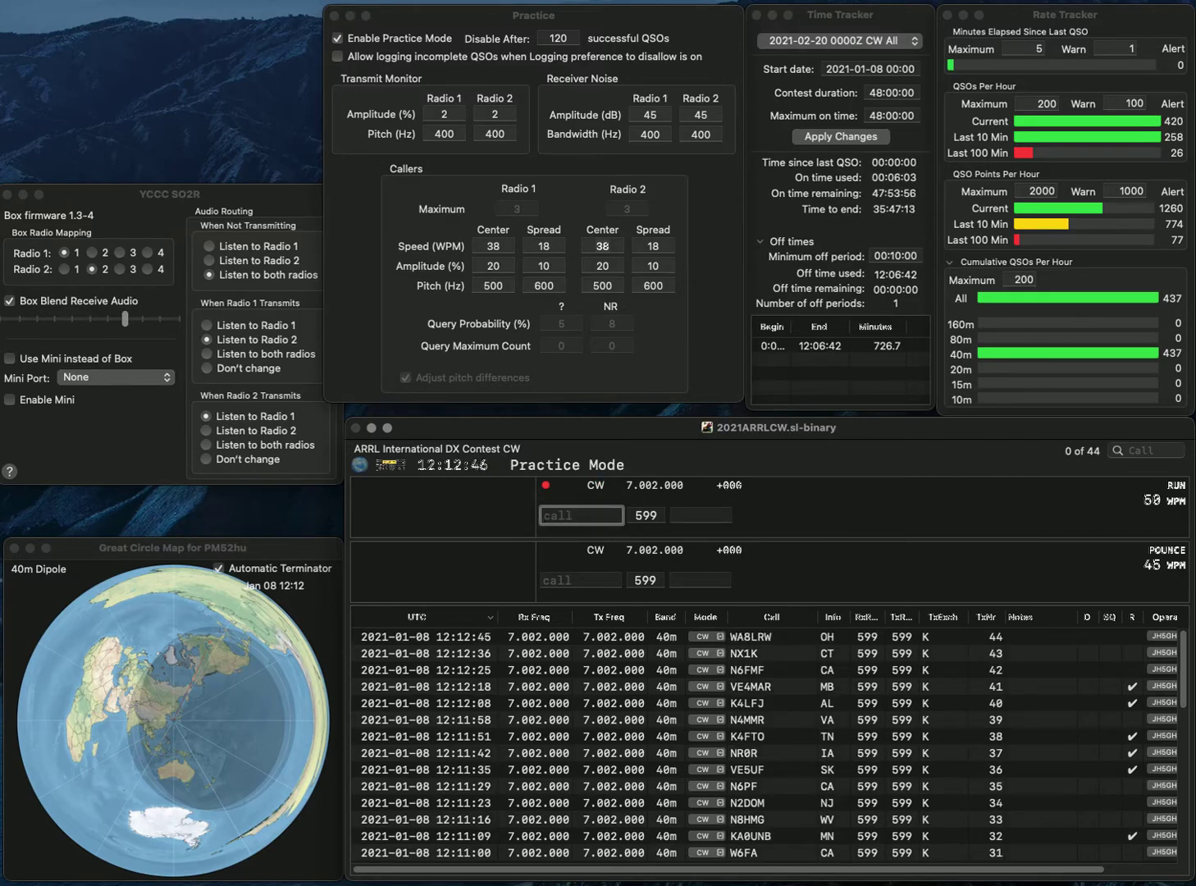
type("KB9SWI")
key("Return")
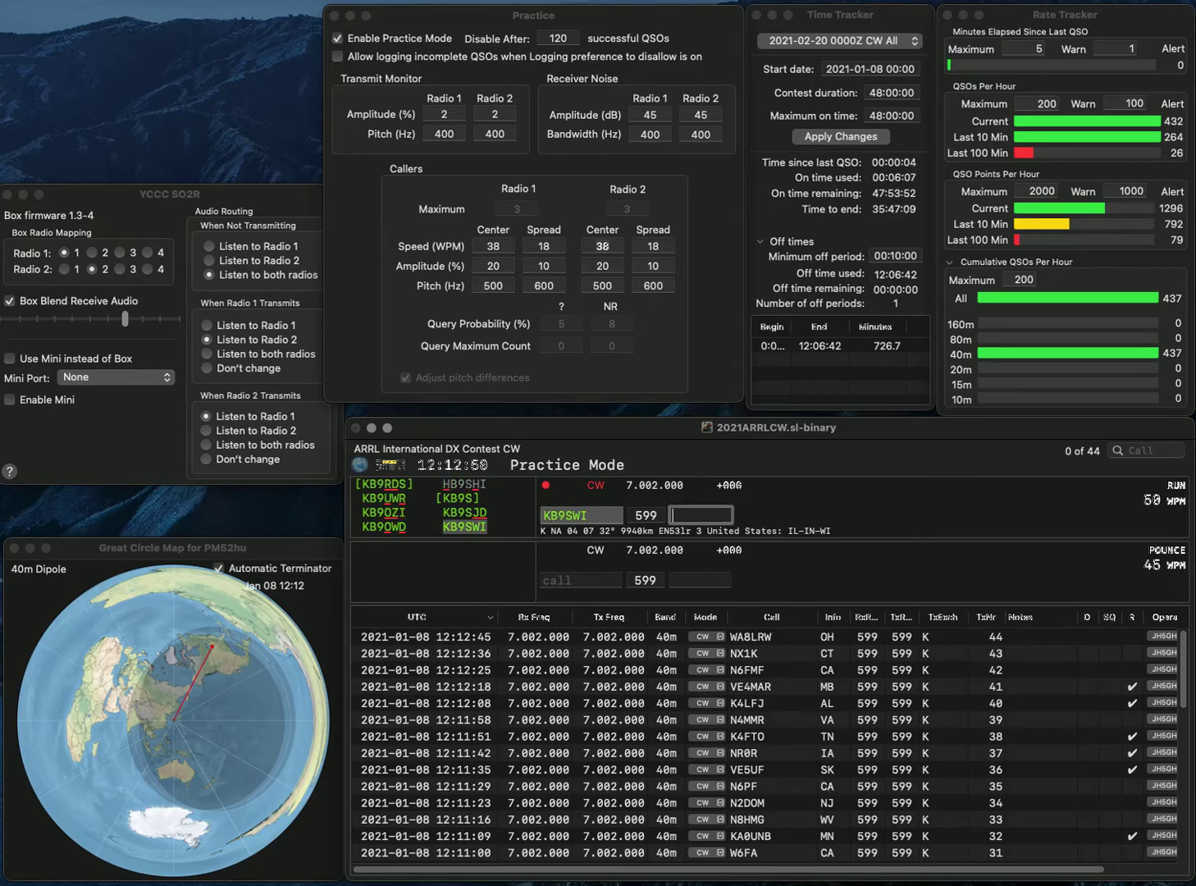
type("IN")
key("Return")
Correct the first letter of the call sign to make AG5VX and log the CW contact with AR as the received exchange
type("WG5VX")
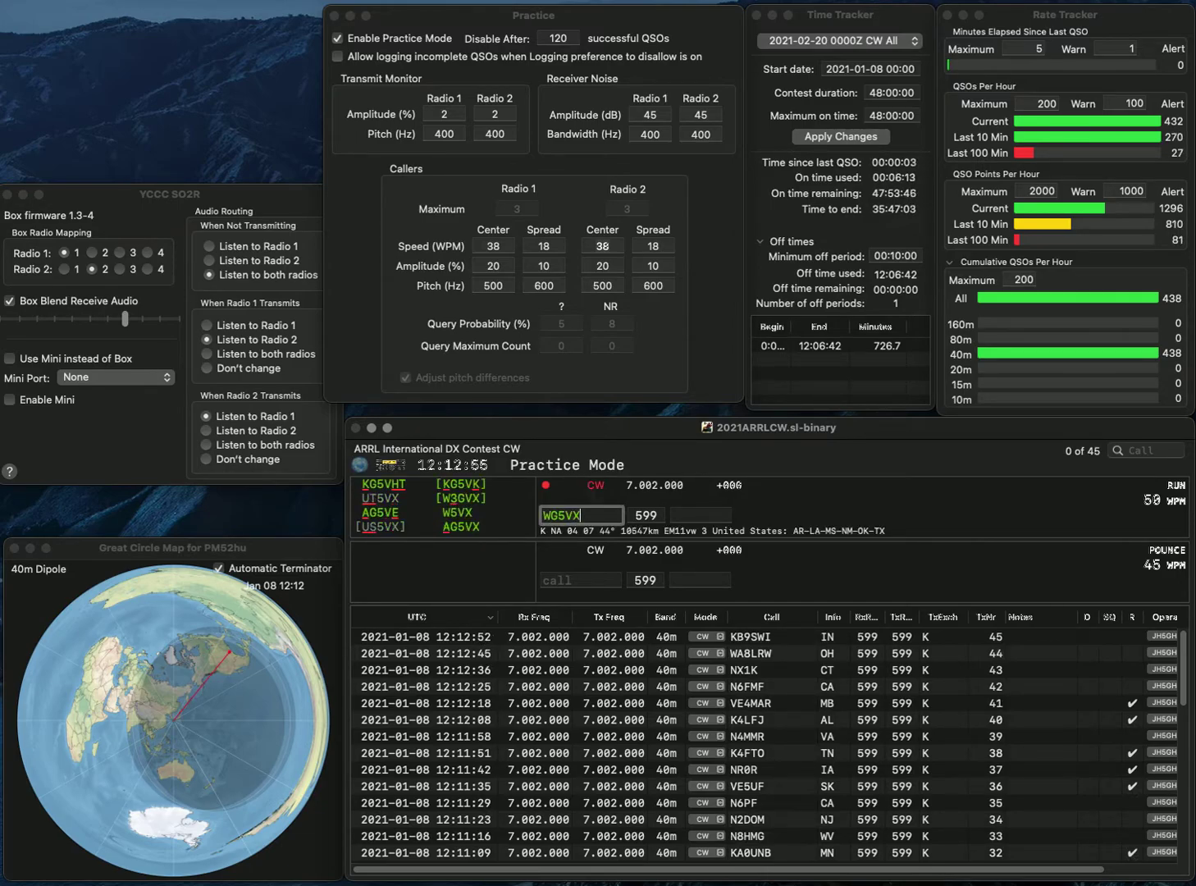
key("Home")
key("Delete")
type("A")
key("space")
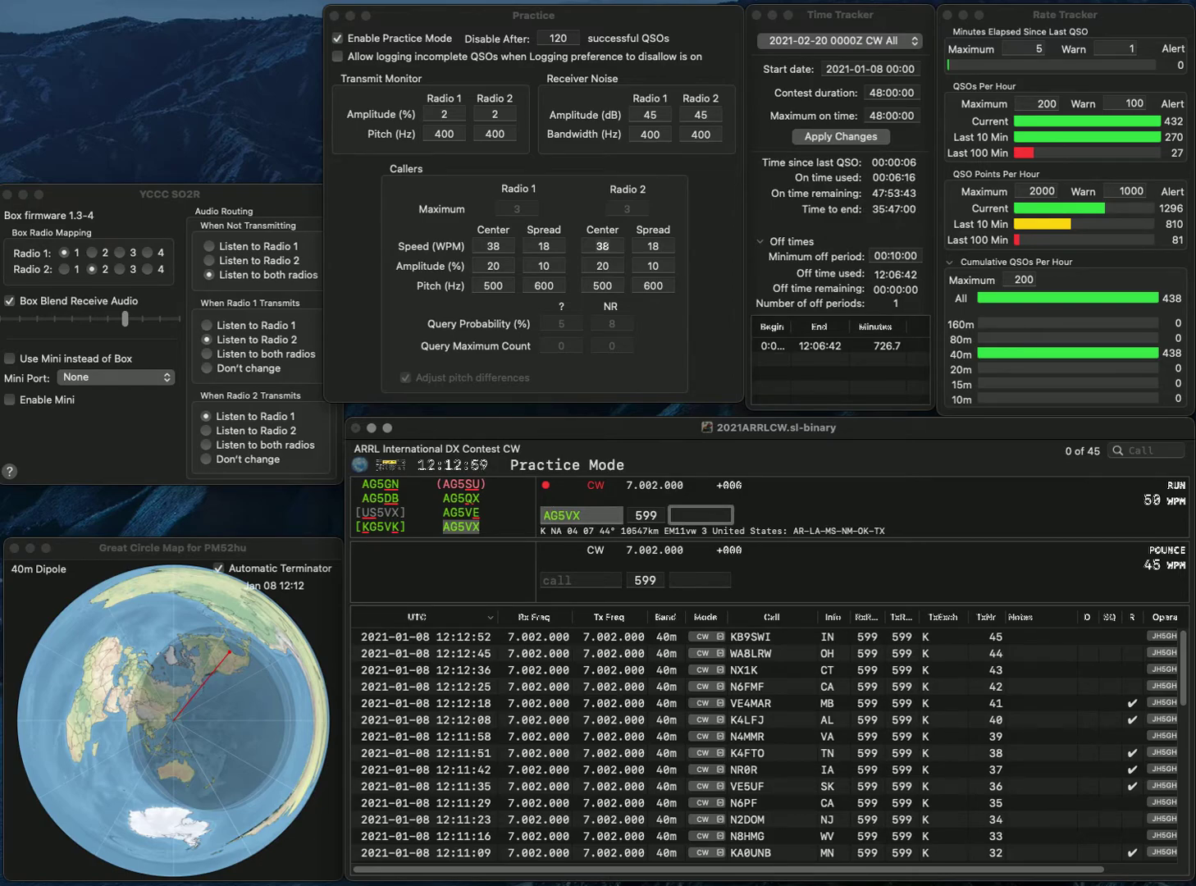
type("AR")
key("Return")
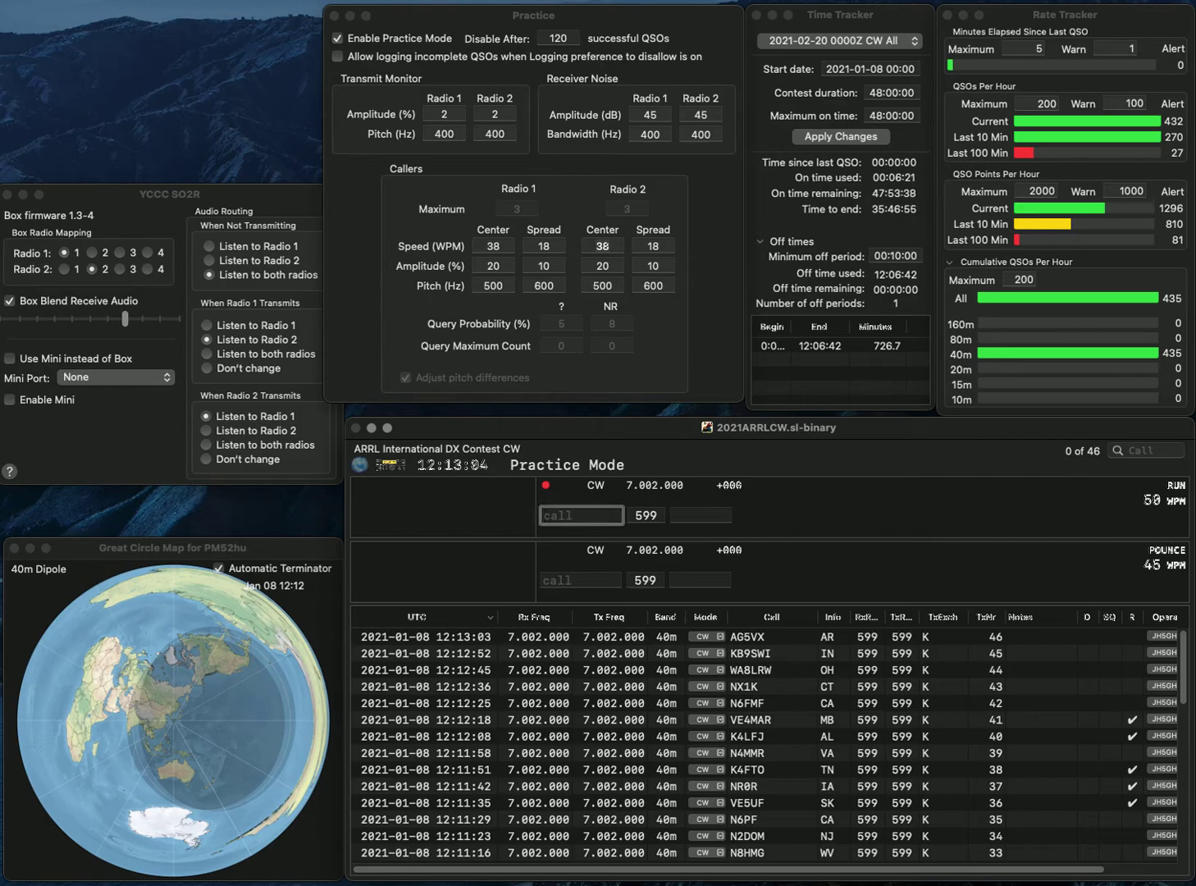
type("K0AP")
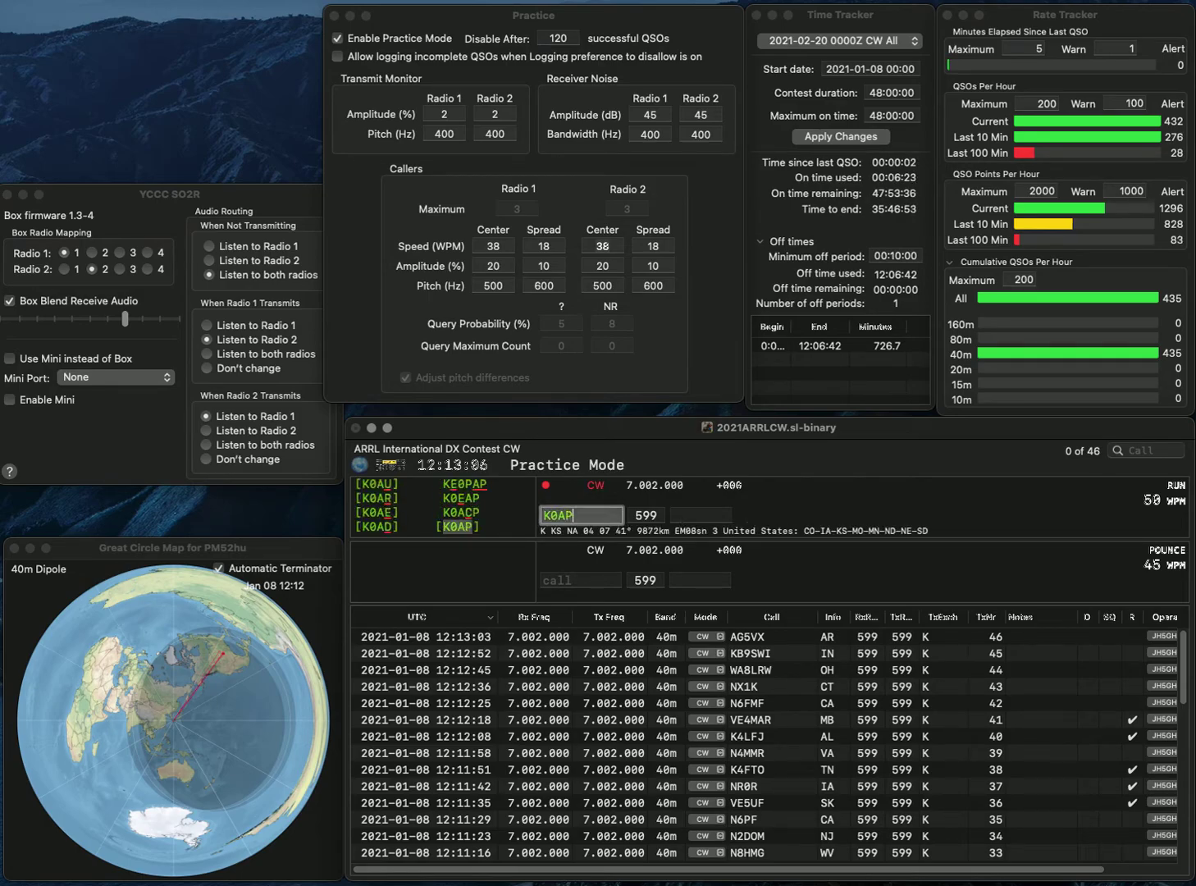
key("space")
type("KS")
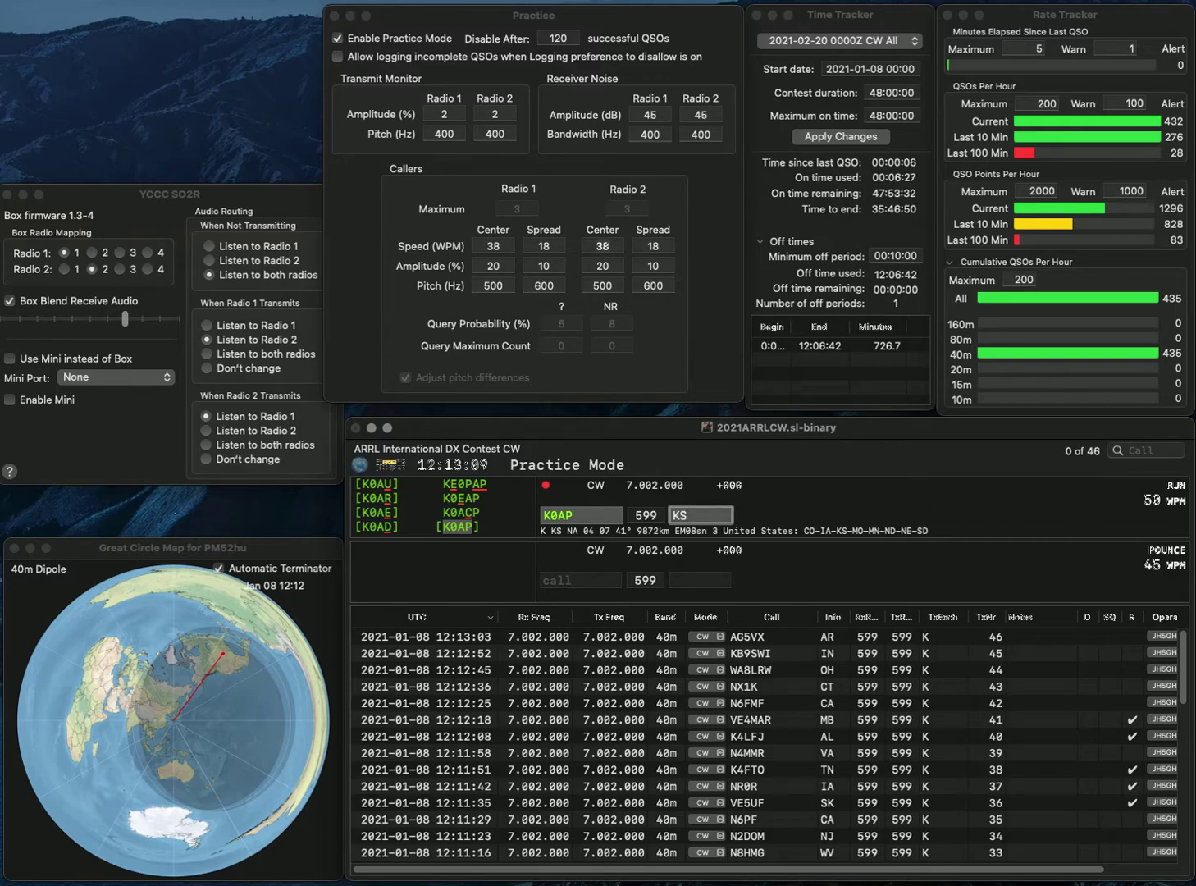
key("Return")
type("F")
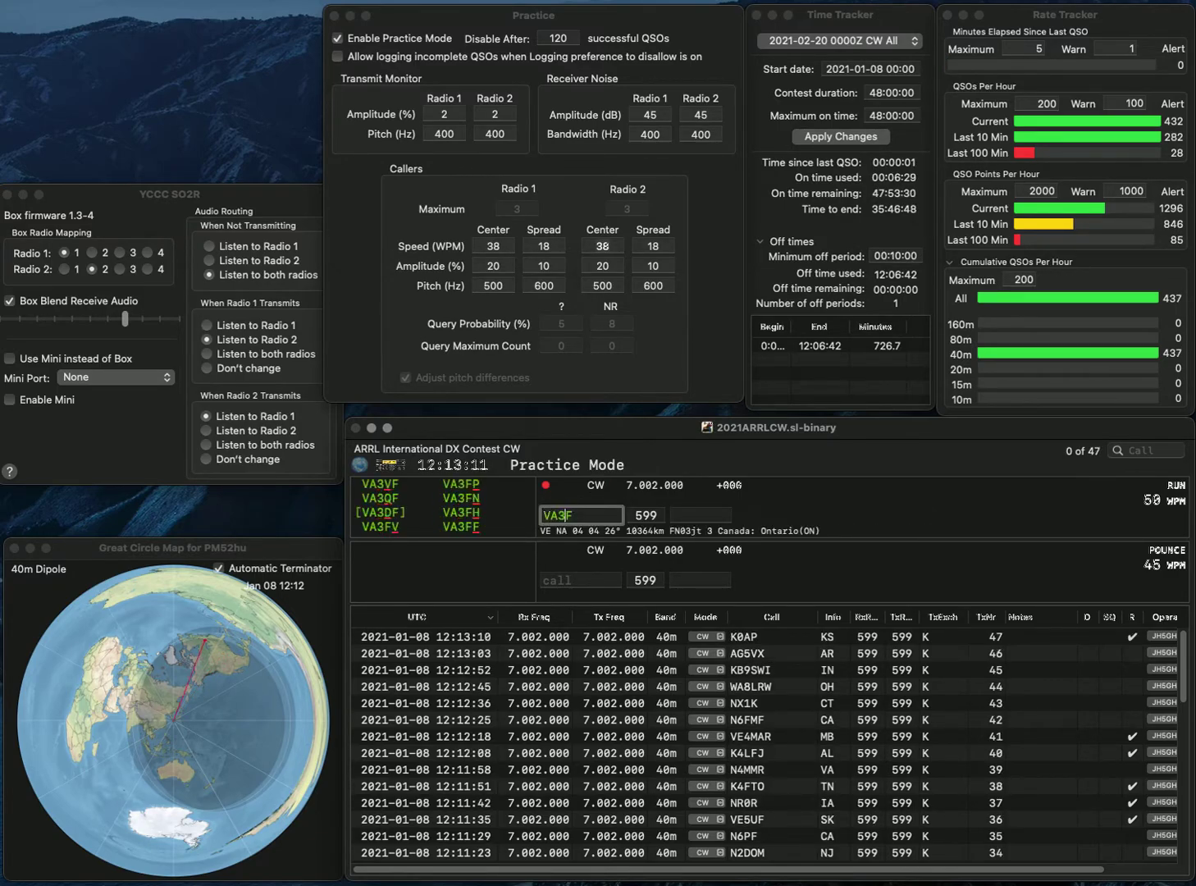
type("VA3JL")
key("Tab")
type("ON")
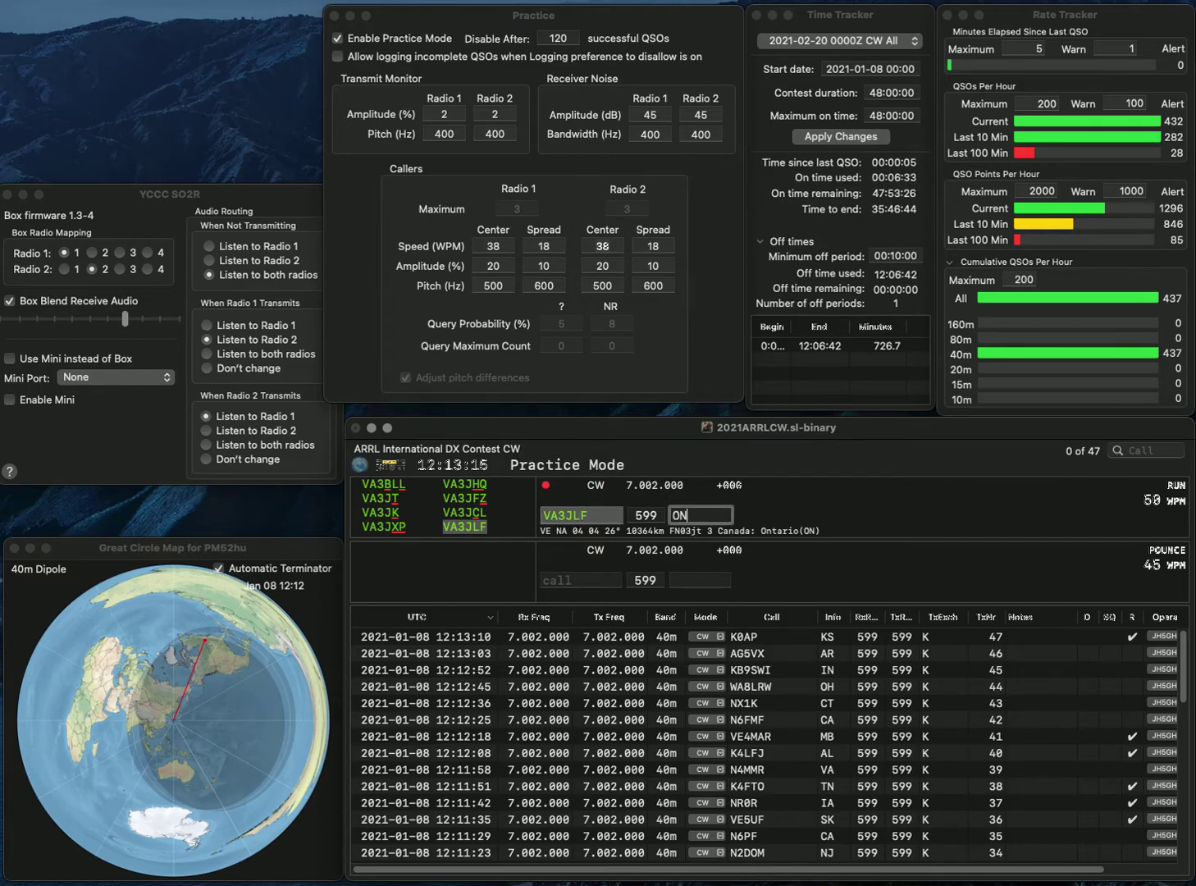
key("Return")
type("KN7T")
key("Tab")
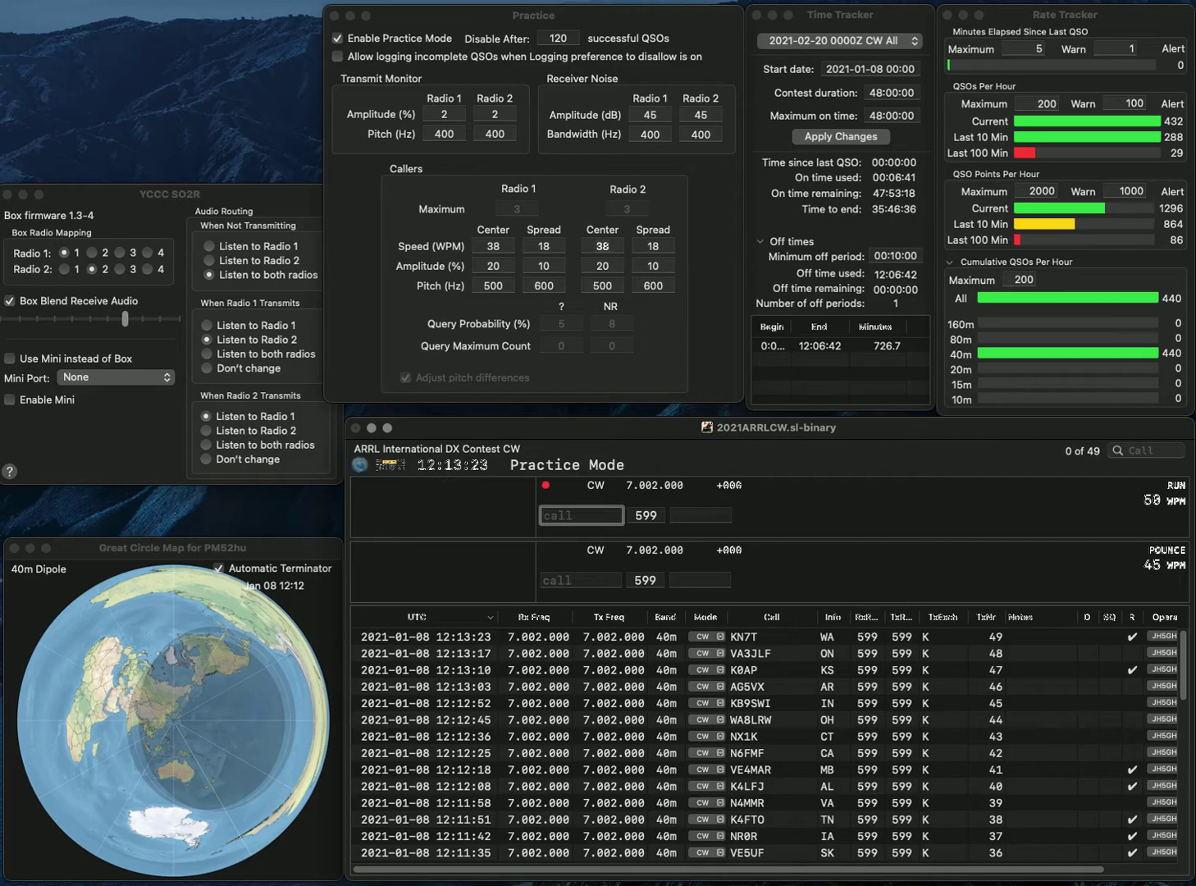
type("W5")
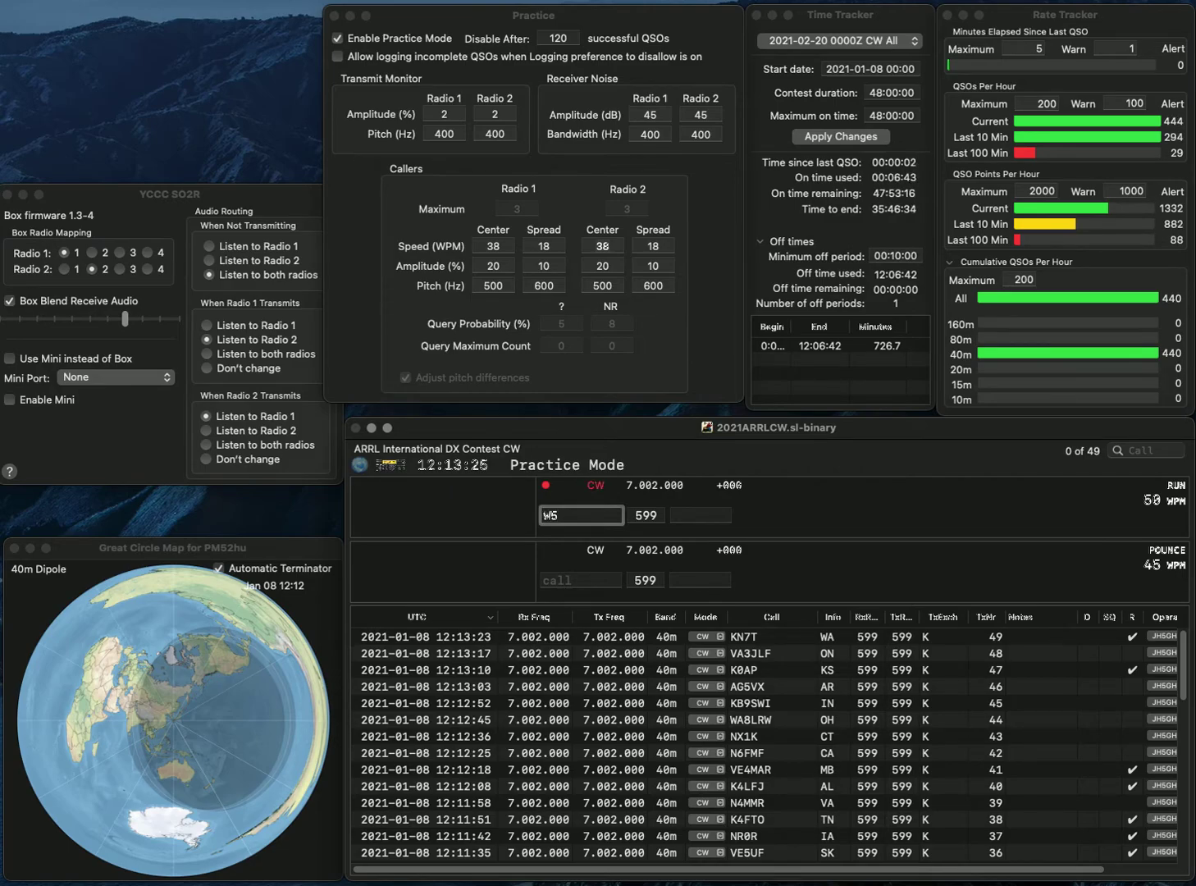
type("LGO")
key("space")
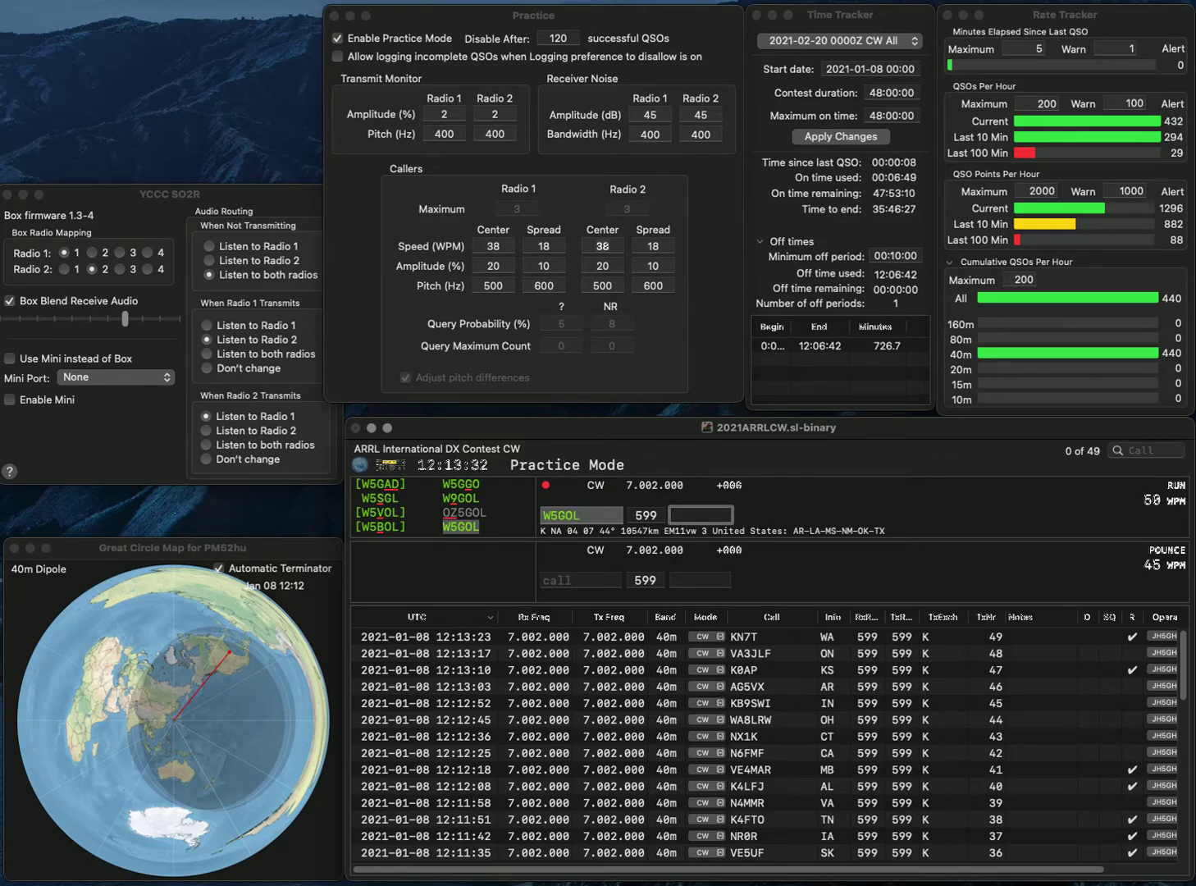
type("LA")
key("Return")
Log the CW contact with KJ4M, using AL as the received exchange
type("K")
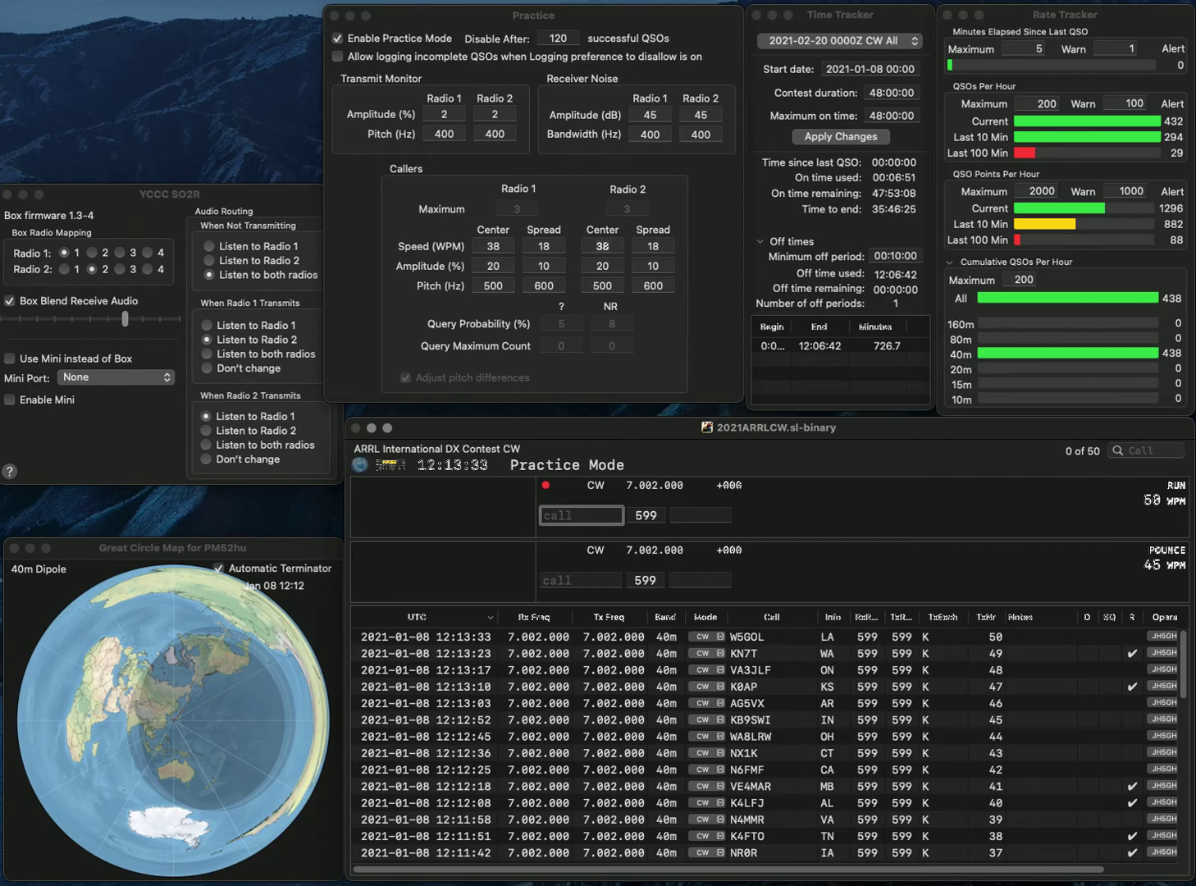
type("J4M")
key("Return")
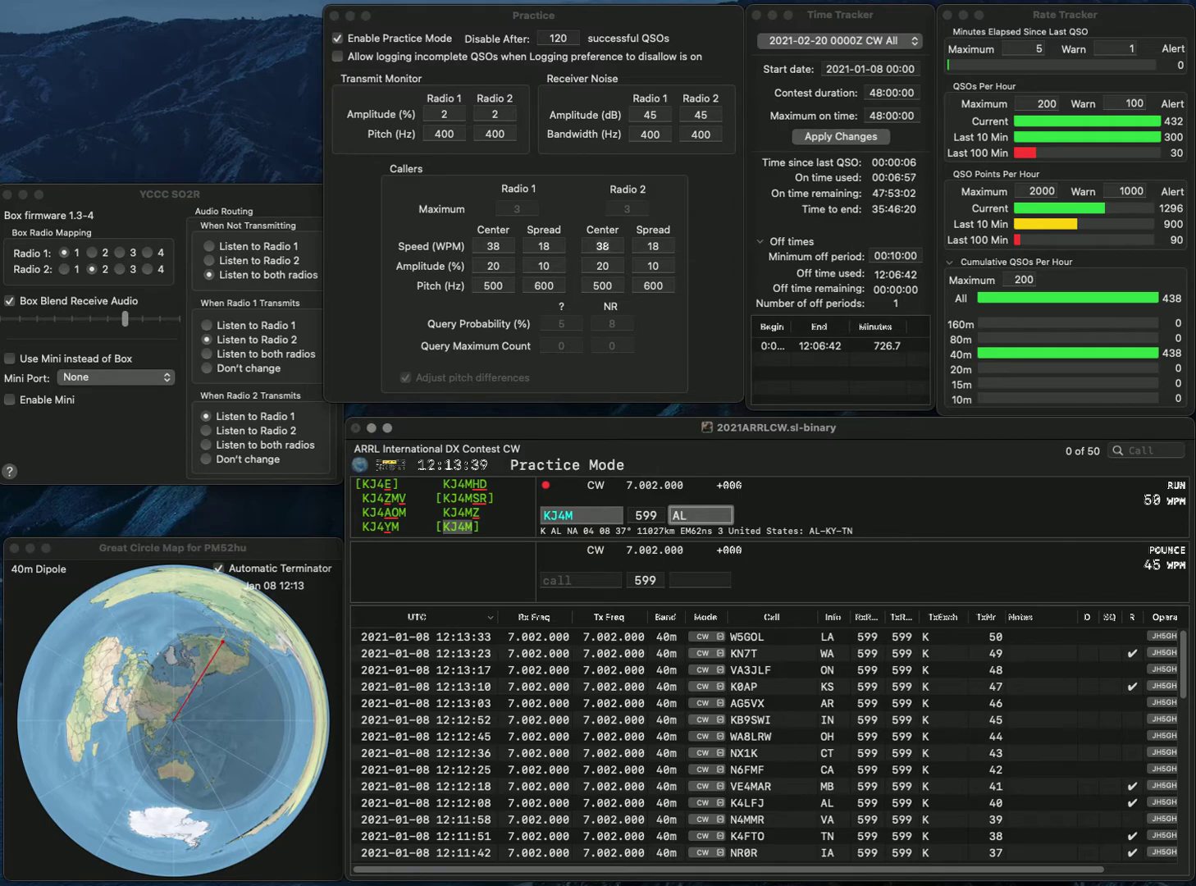
key("Return")
type("N")
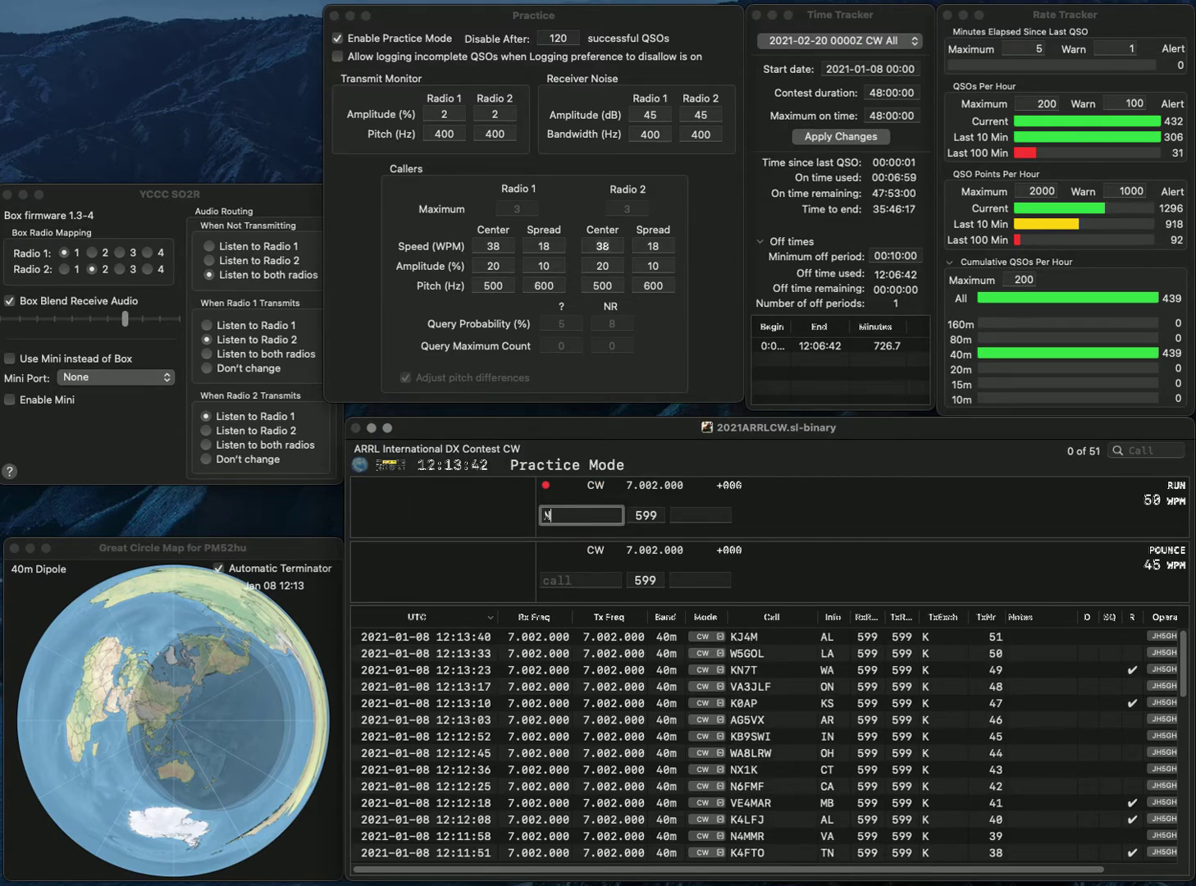
type("5HOG")
key("space")
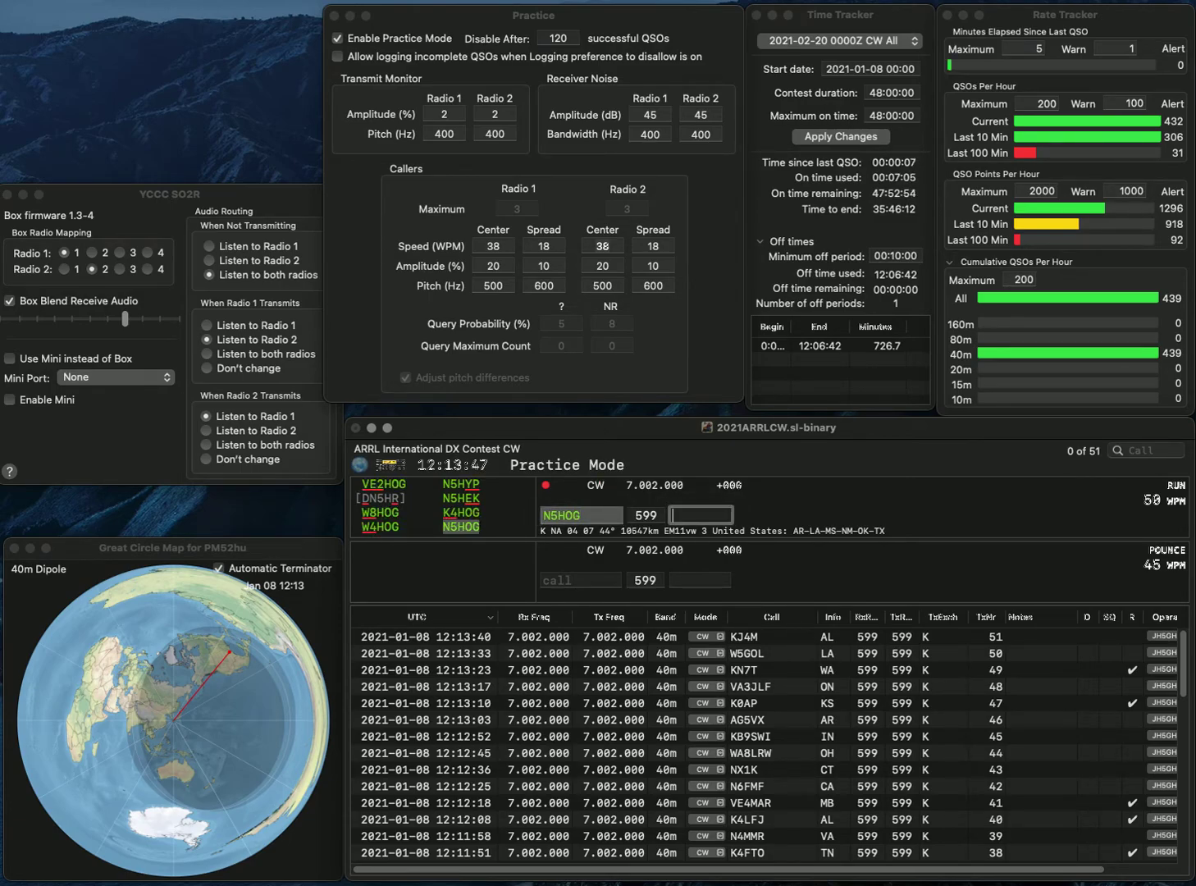
type("AR")
key("Return")
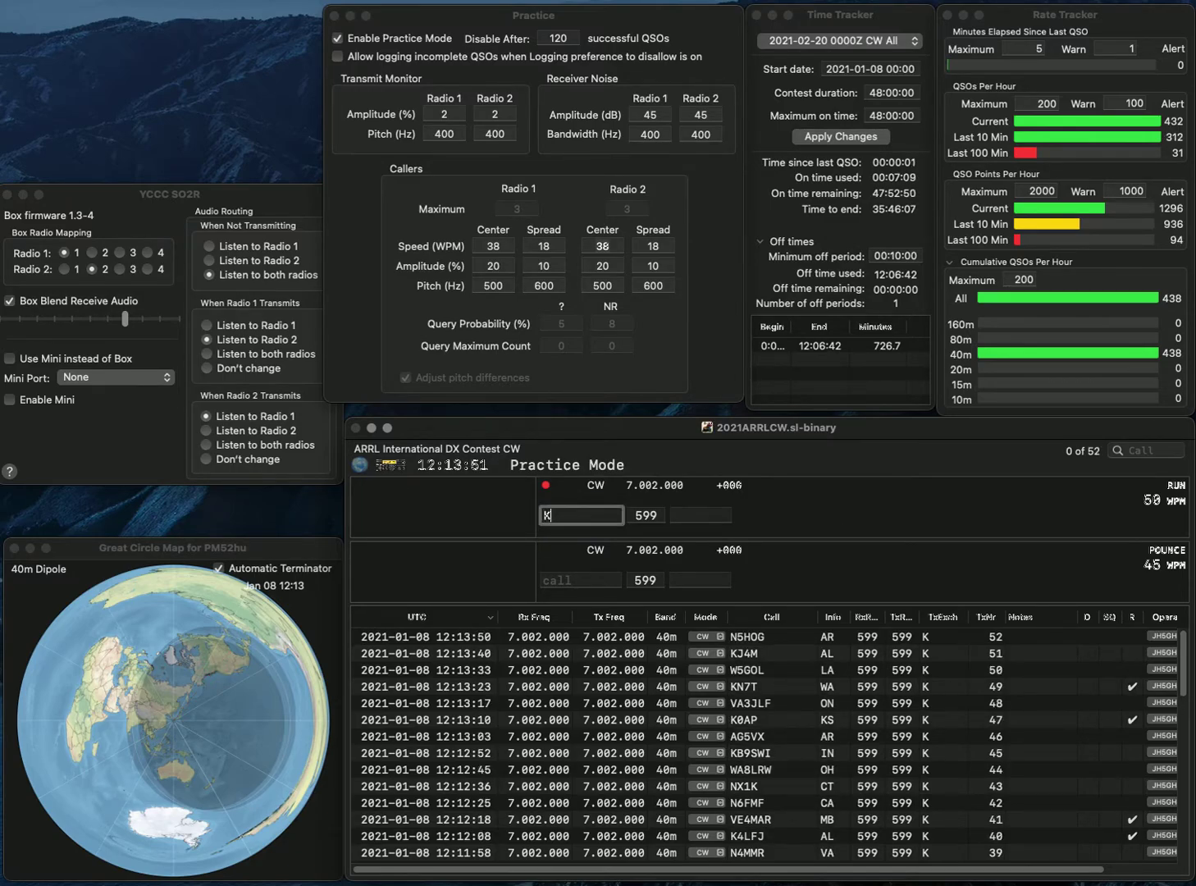
Log the CW contact with KV4AC, entering GA as the received exchange
type("KV4AC")
key("Return")
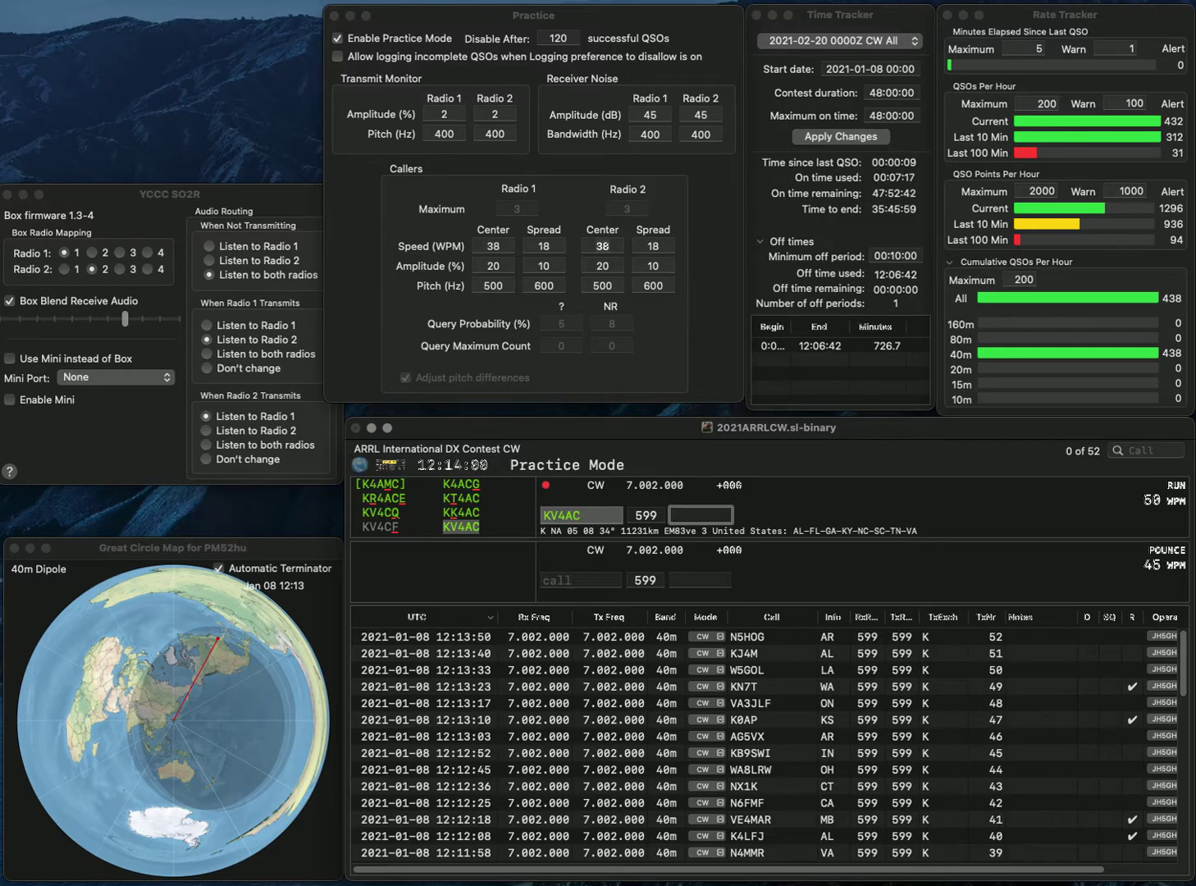
type("GA")
key("Return")
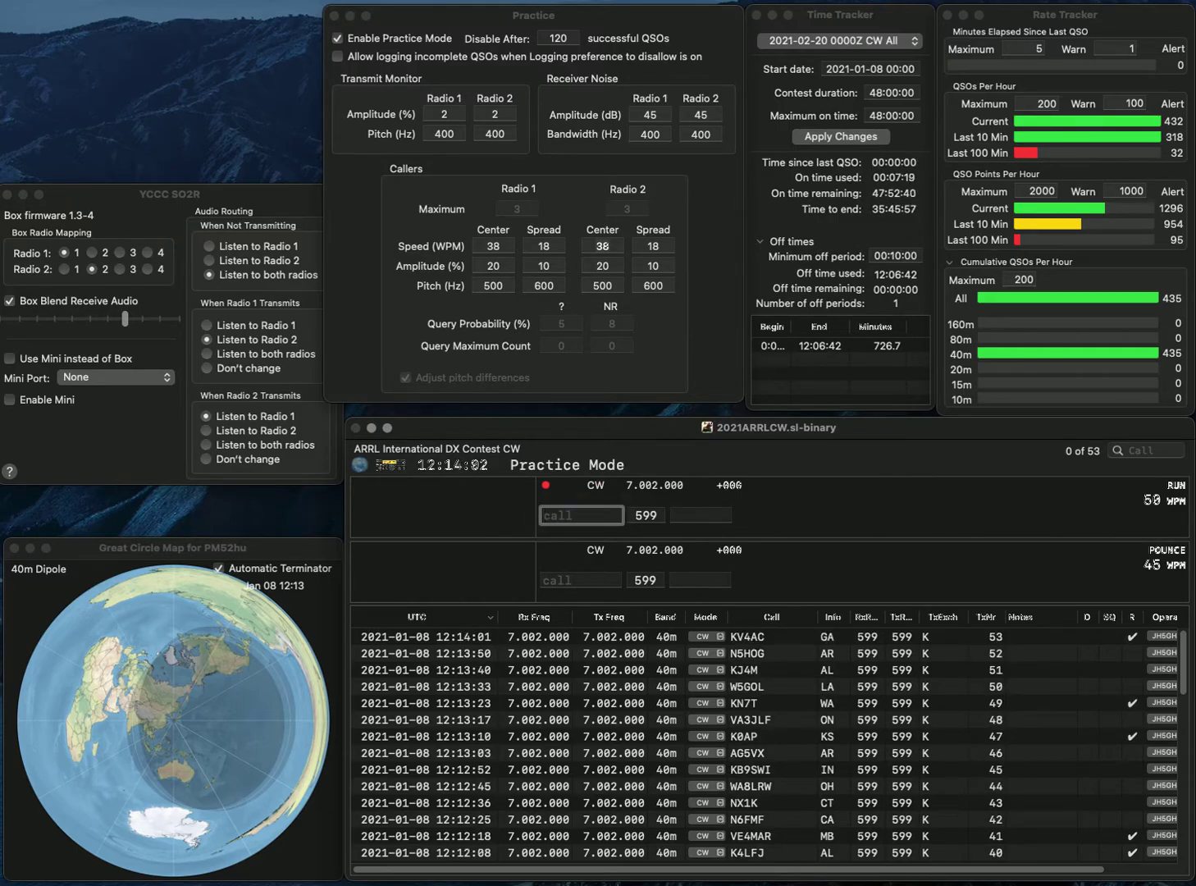
type("K1PGV")
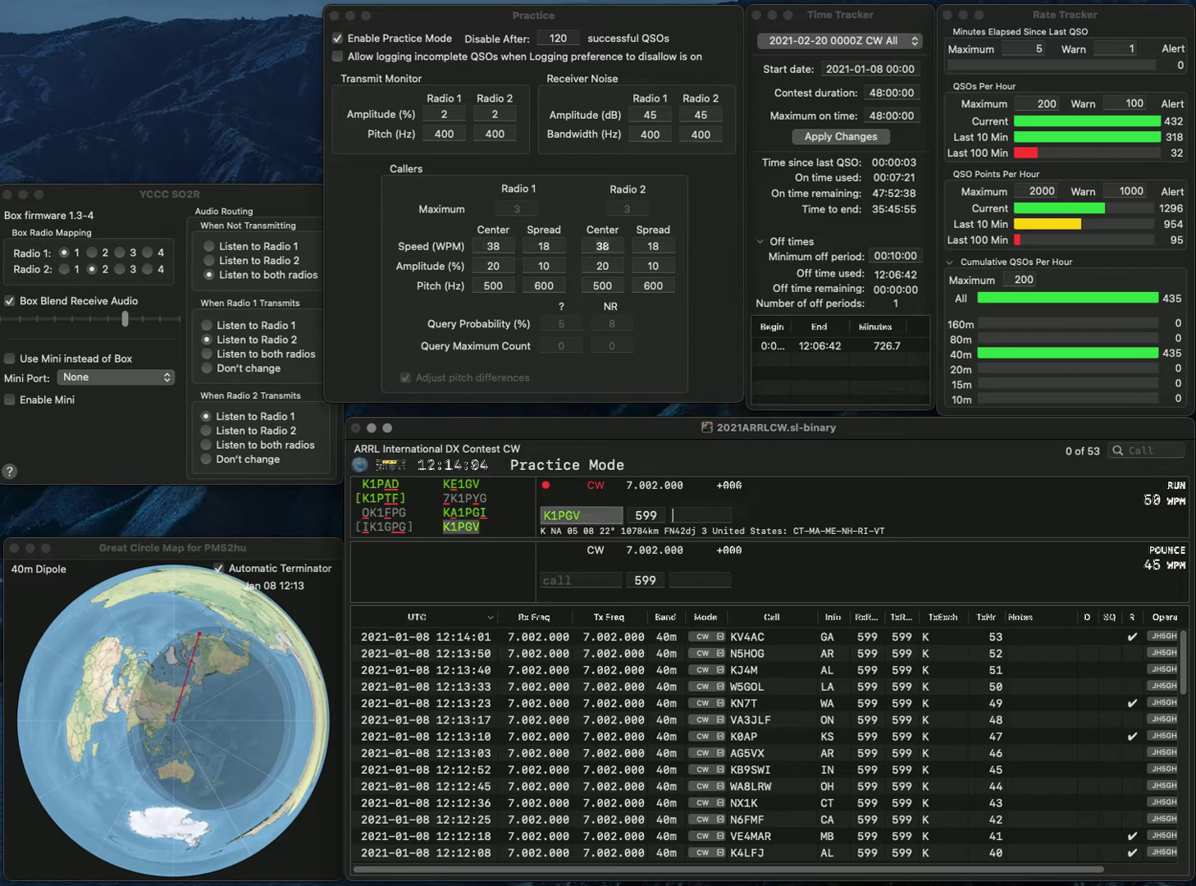
key("Return")
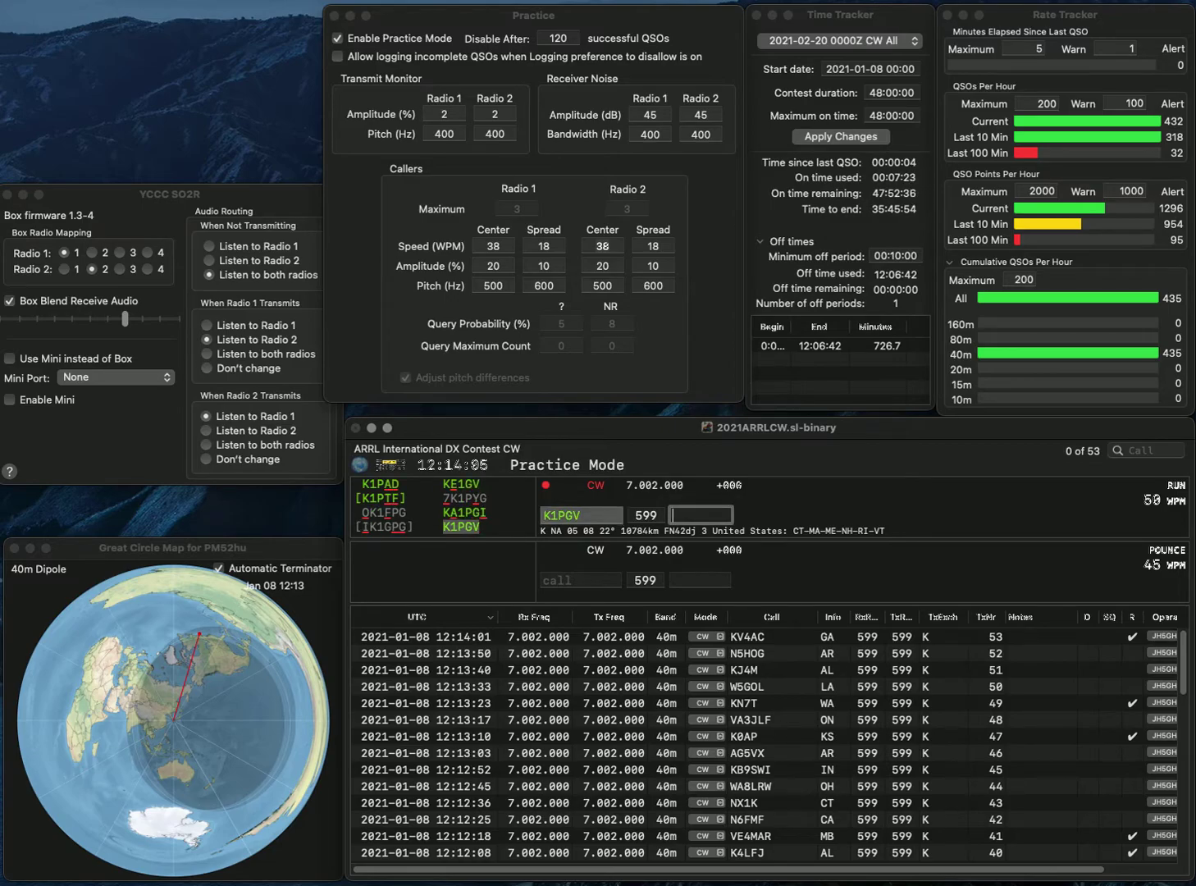
type("RI")
key("Return")
type("KI8")
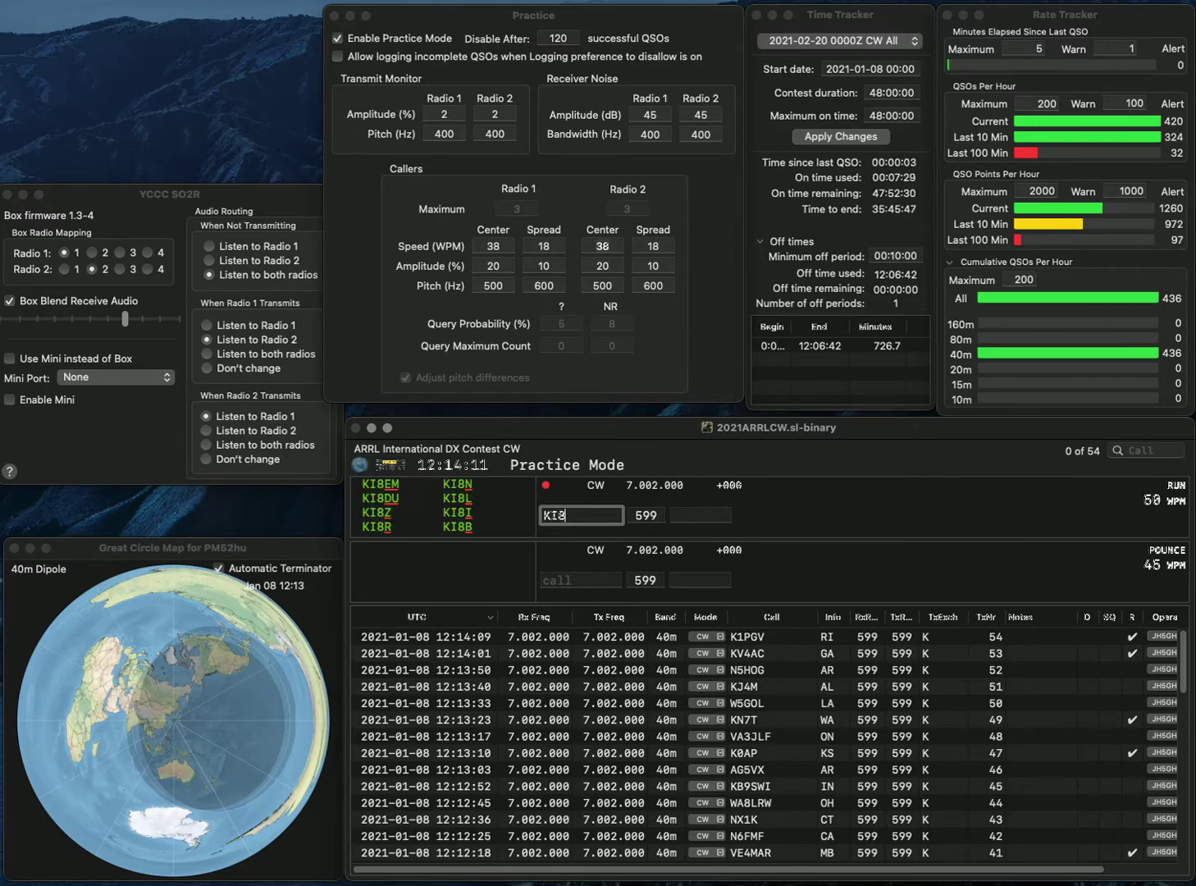
type("I")
key("Return")
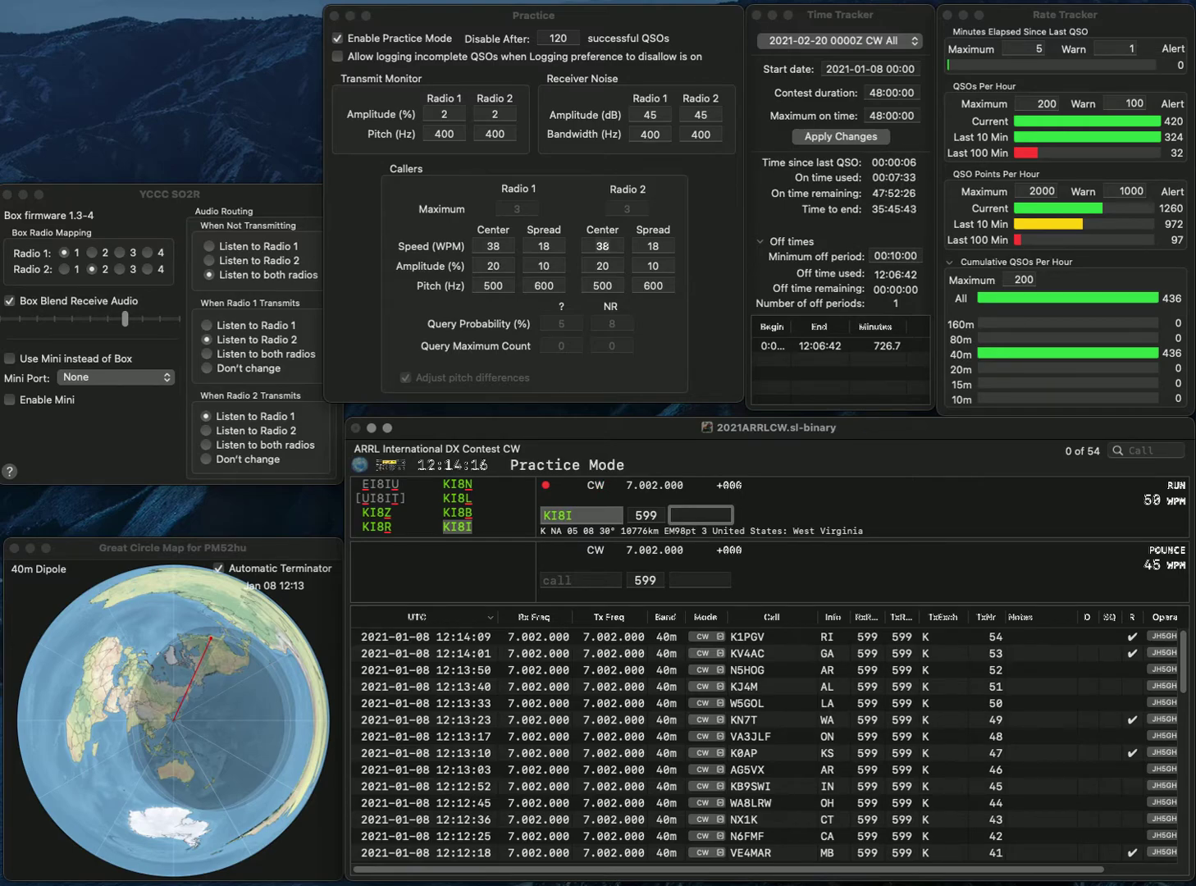
type("CA")
key("Return")
type("WA")
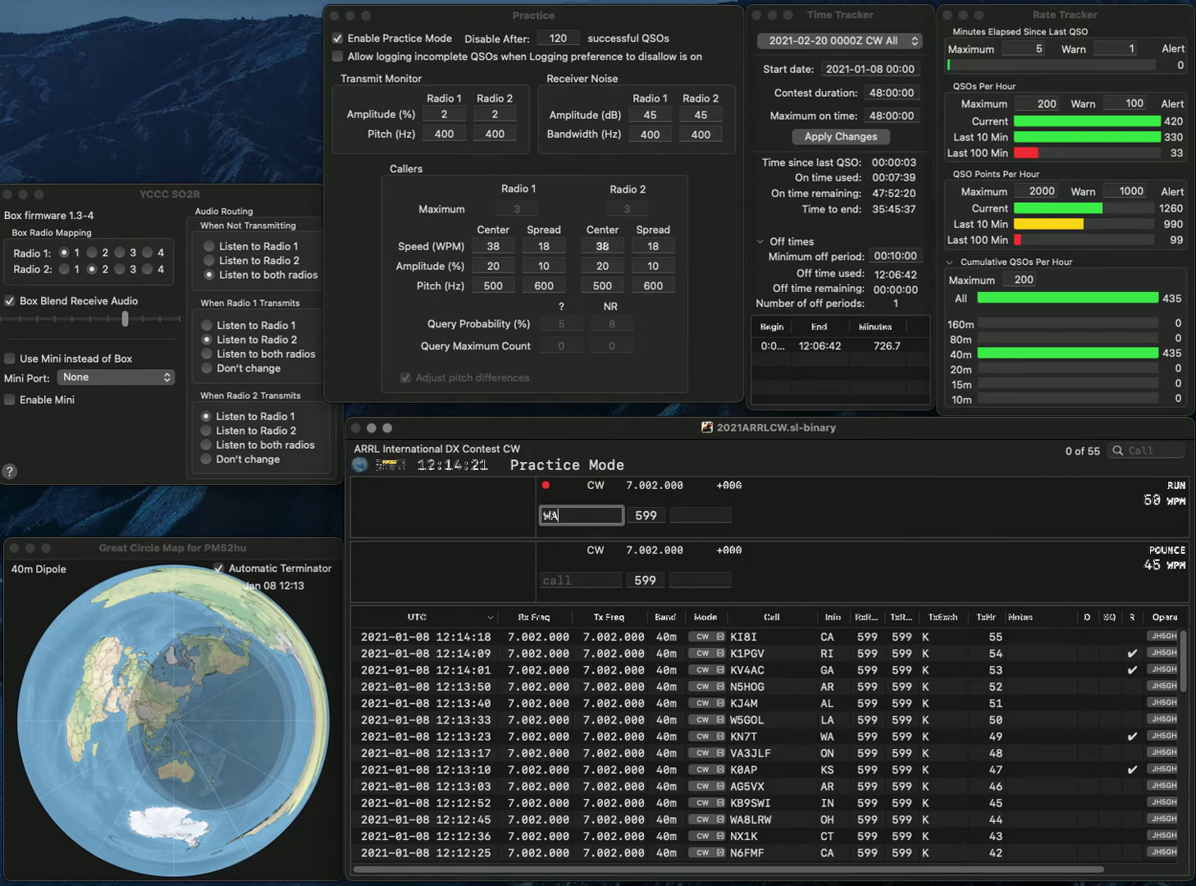
type("9Y")
key("Tab")
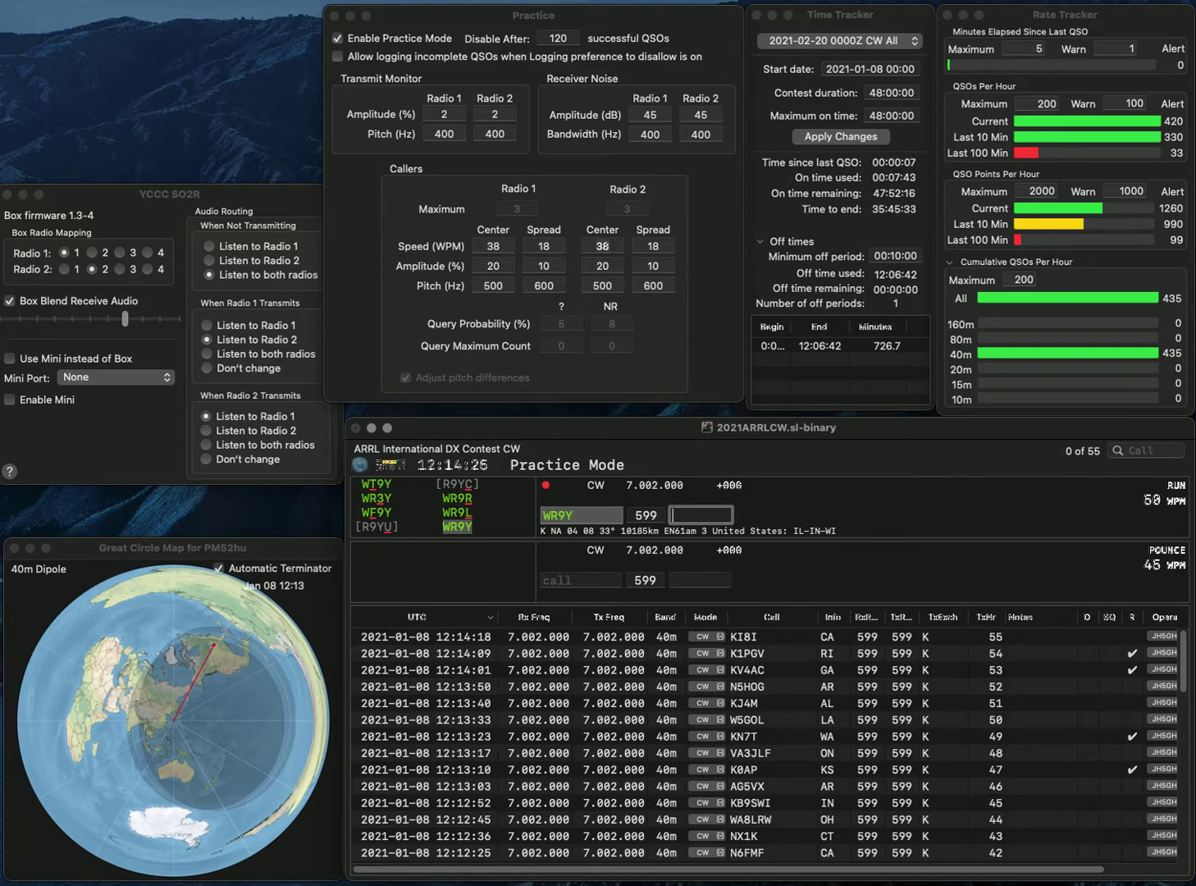
key("Return")
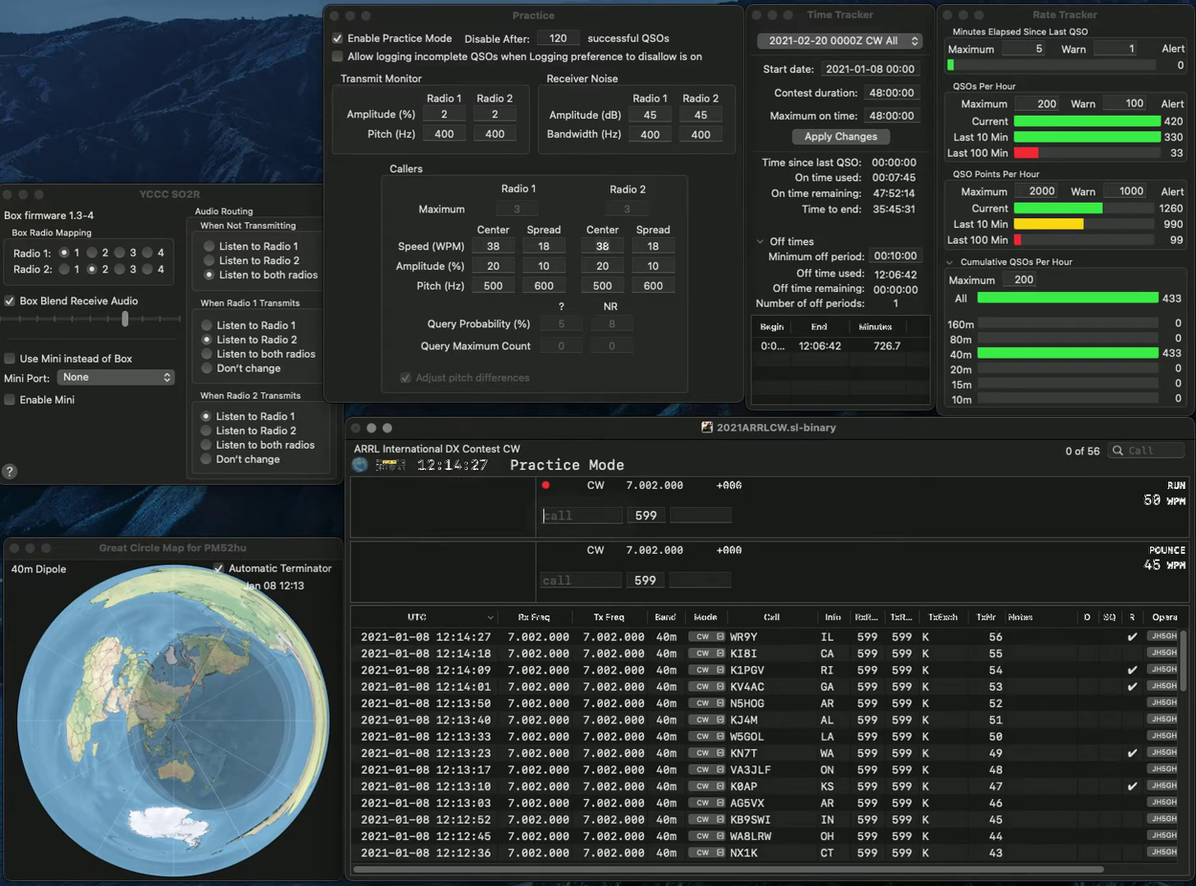
type("VO")
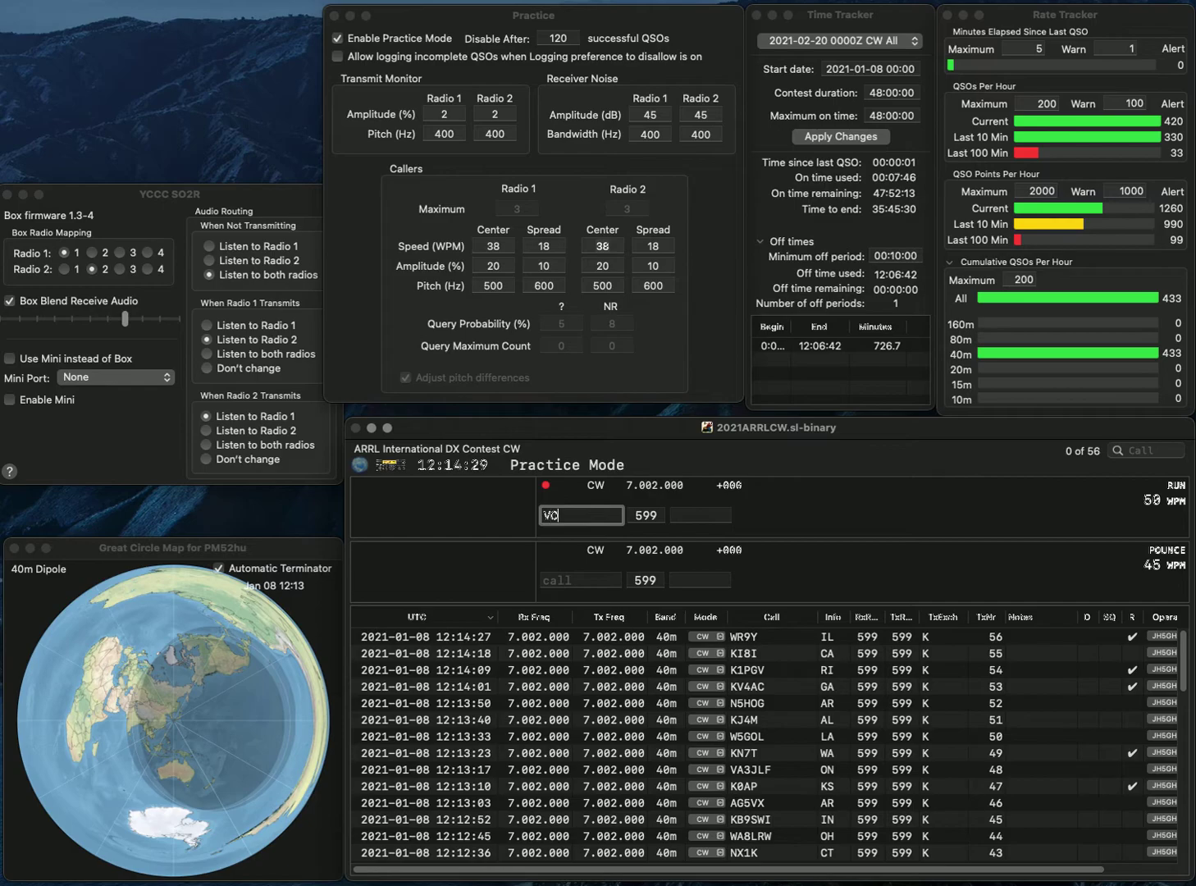
type("1OE")
key("space")
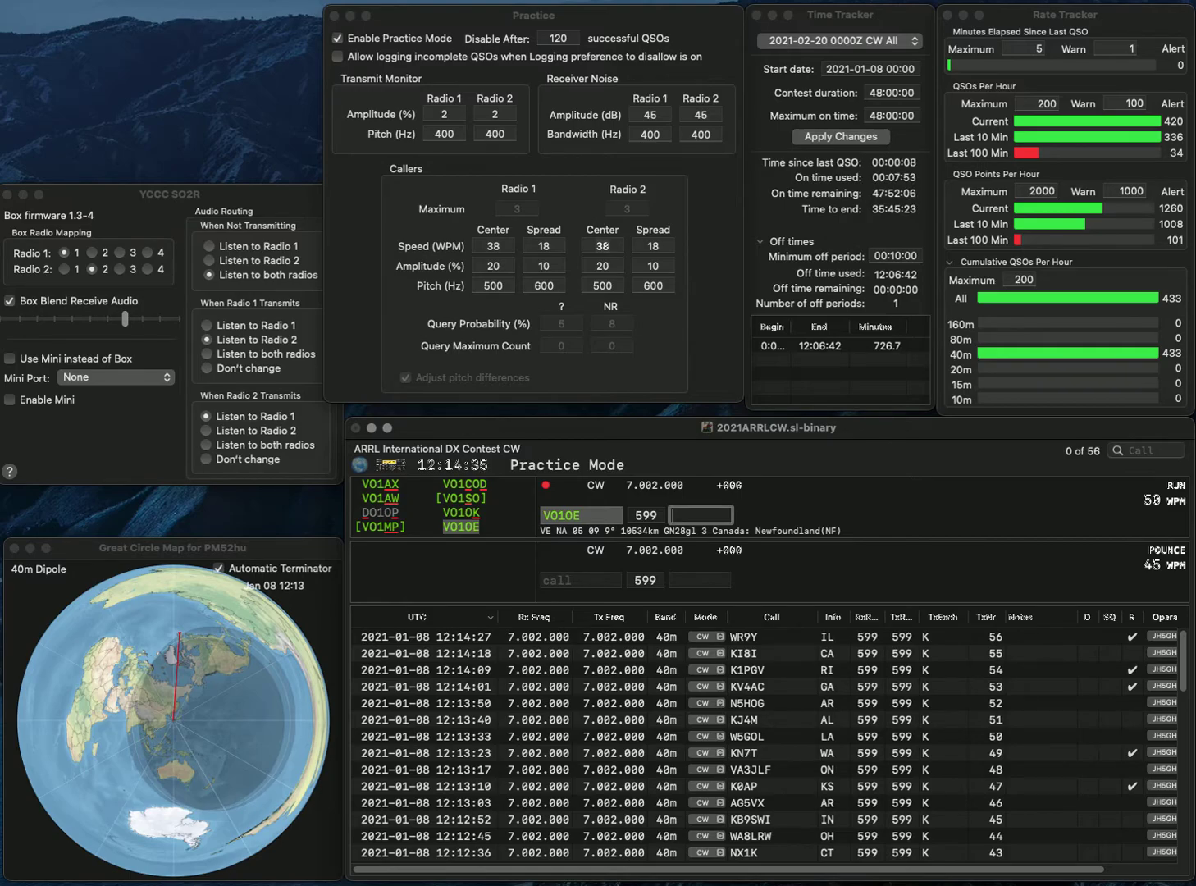
type("F")
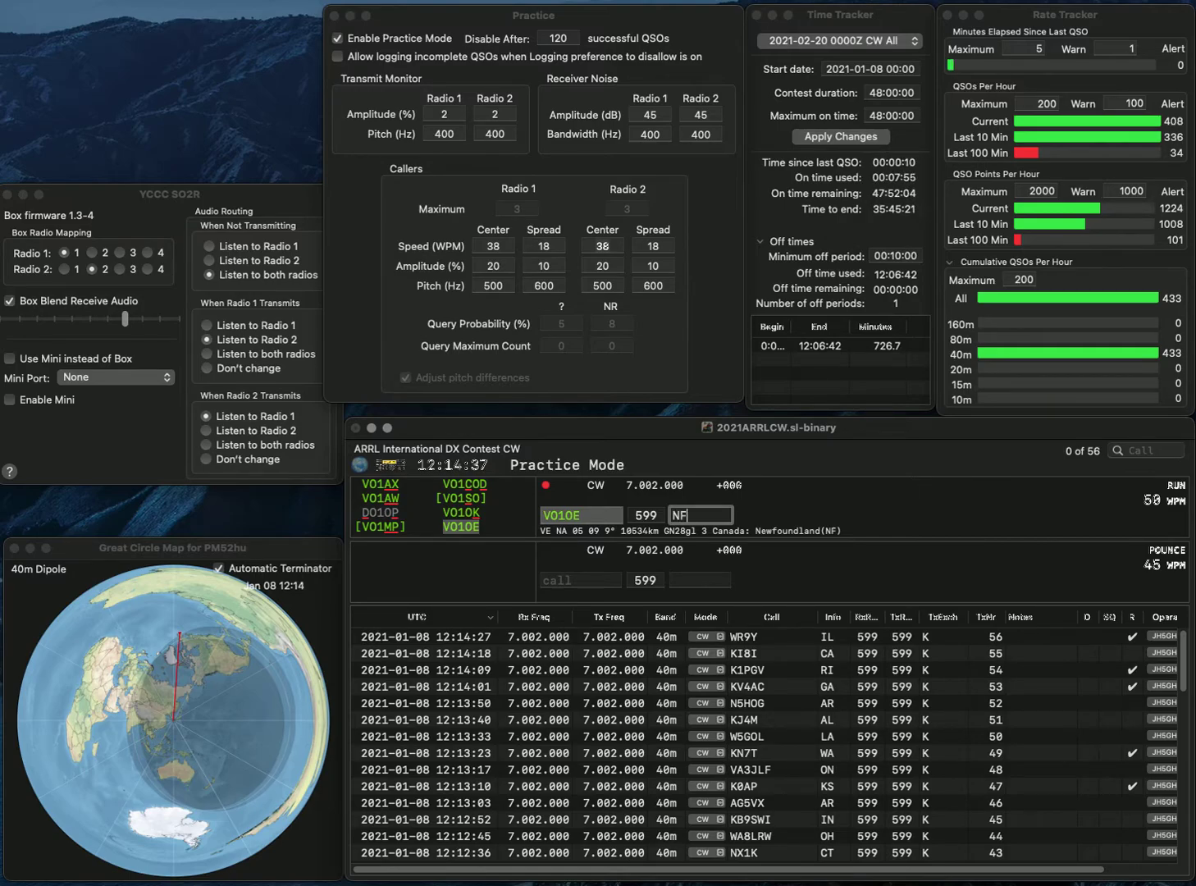
key("Return")
Enter the caller starting with W9, correct the suffix to make W9LG, and log the CW contact with IL as the received exchange
type("W9RZ")
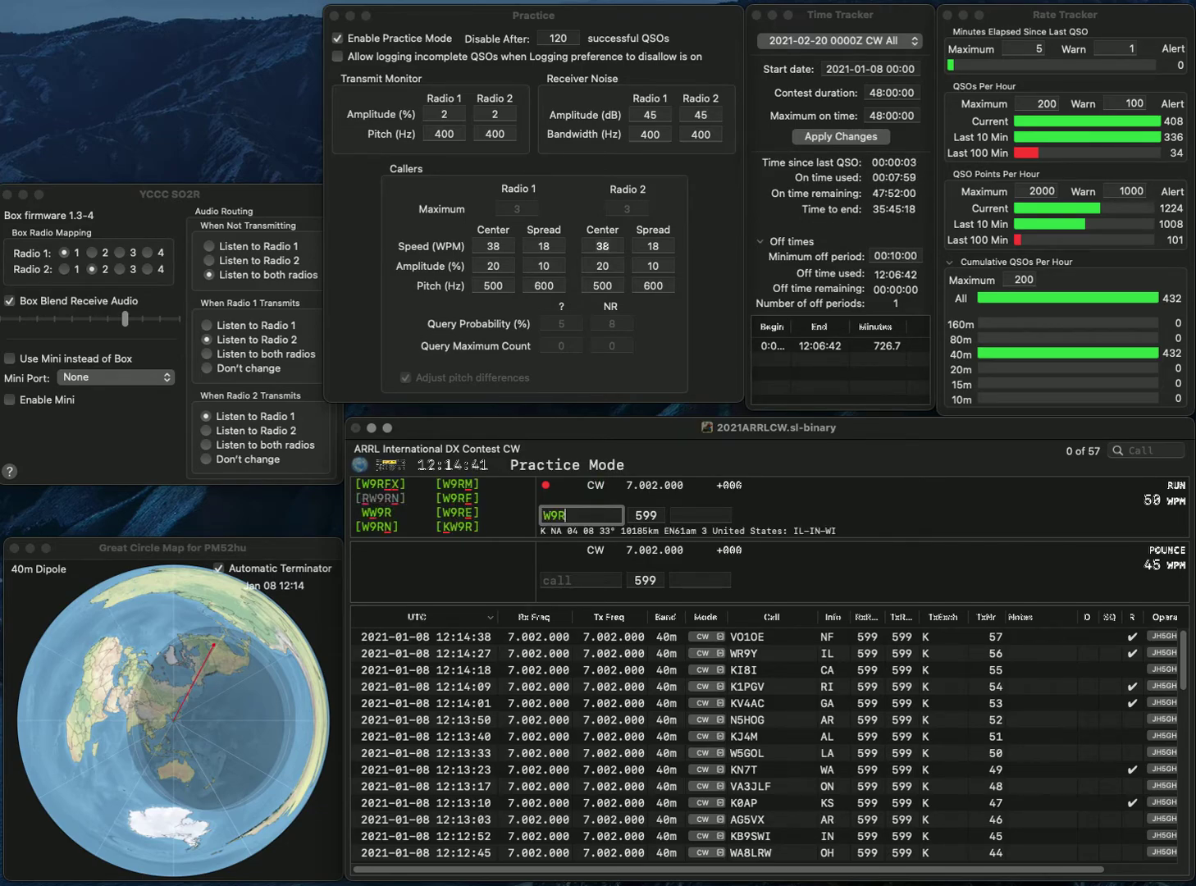
key("BackSpace")
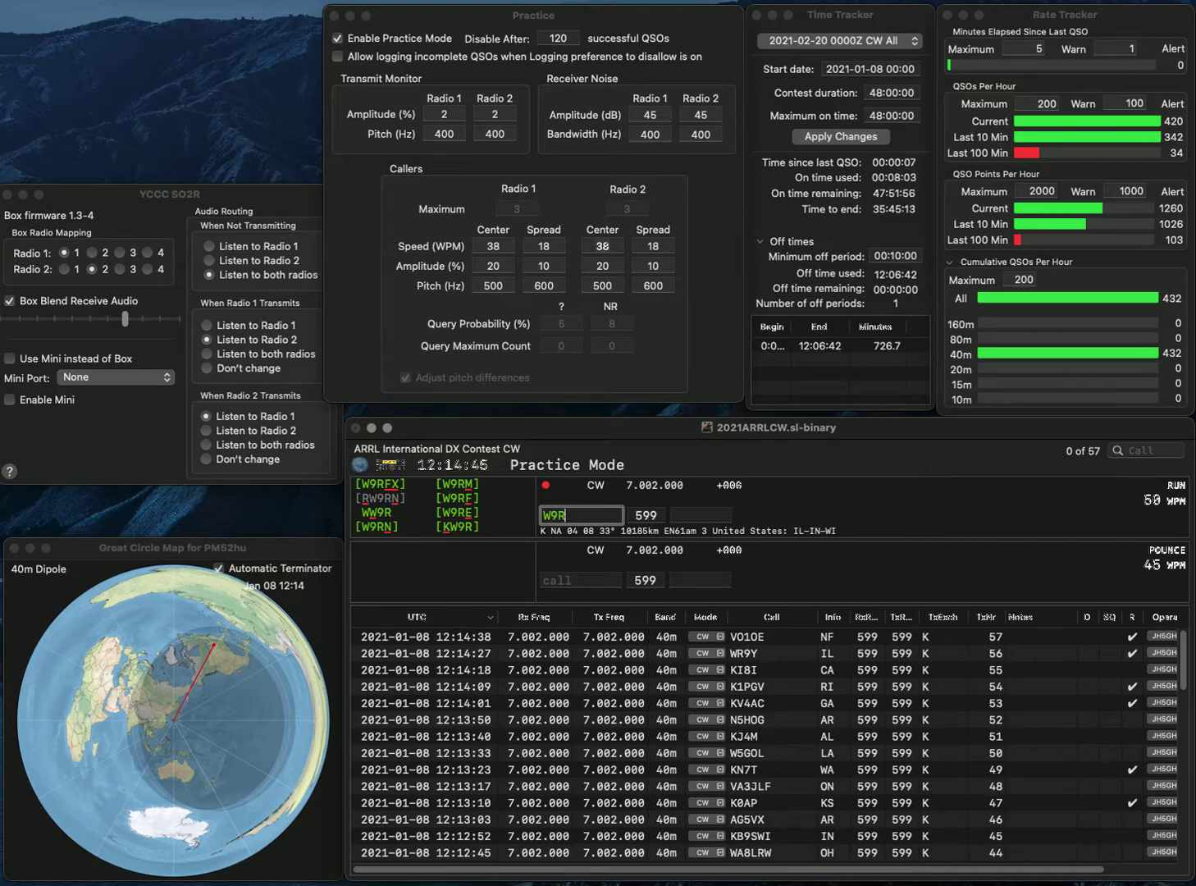
key("BackSpace")
type("LG")
key("Return")
key("Return")
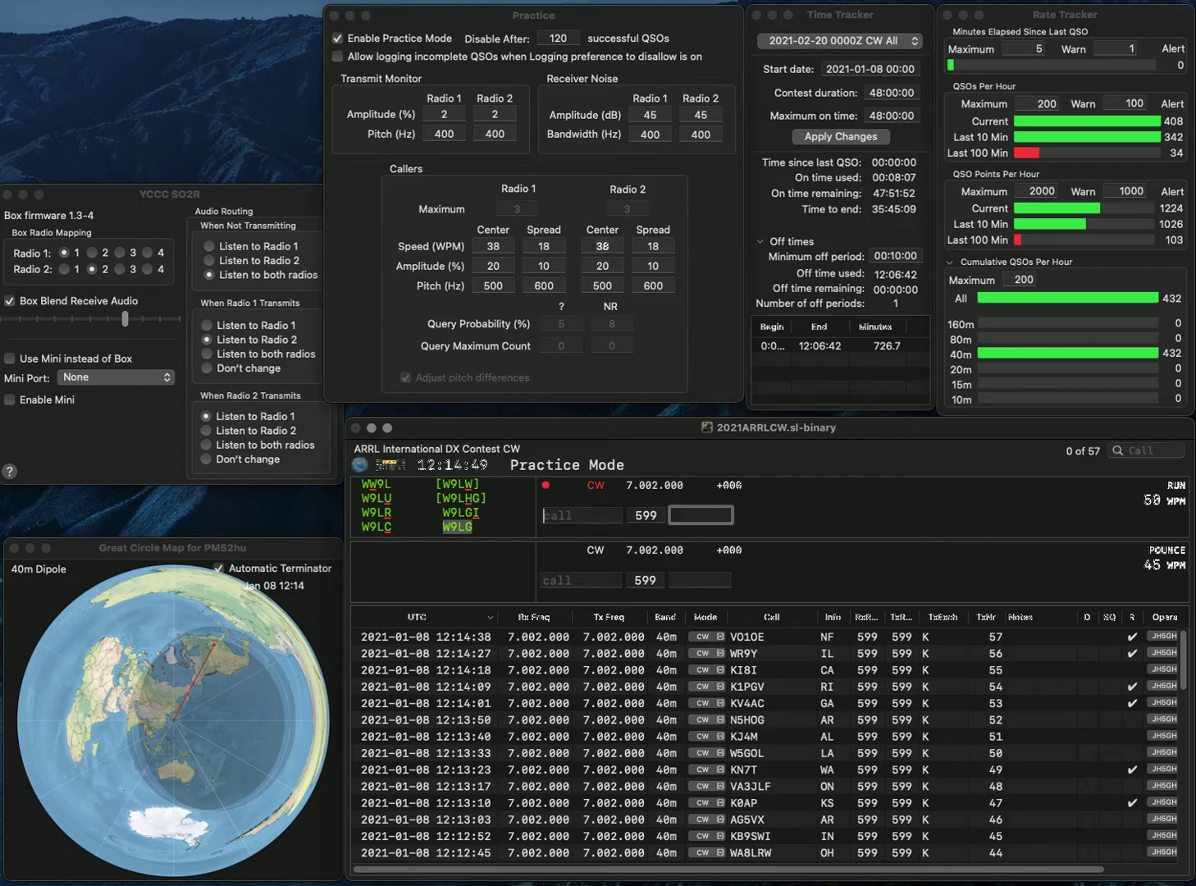
type("10")
type("P")
key("Home")
type("W")
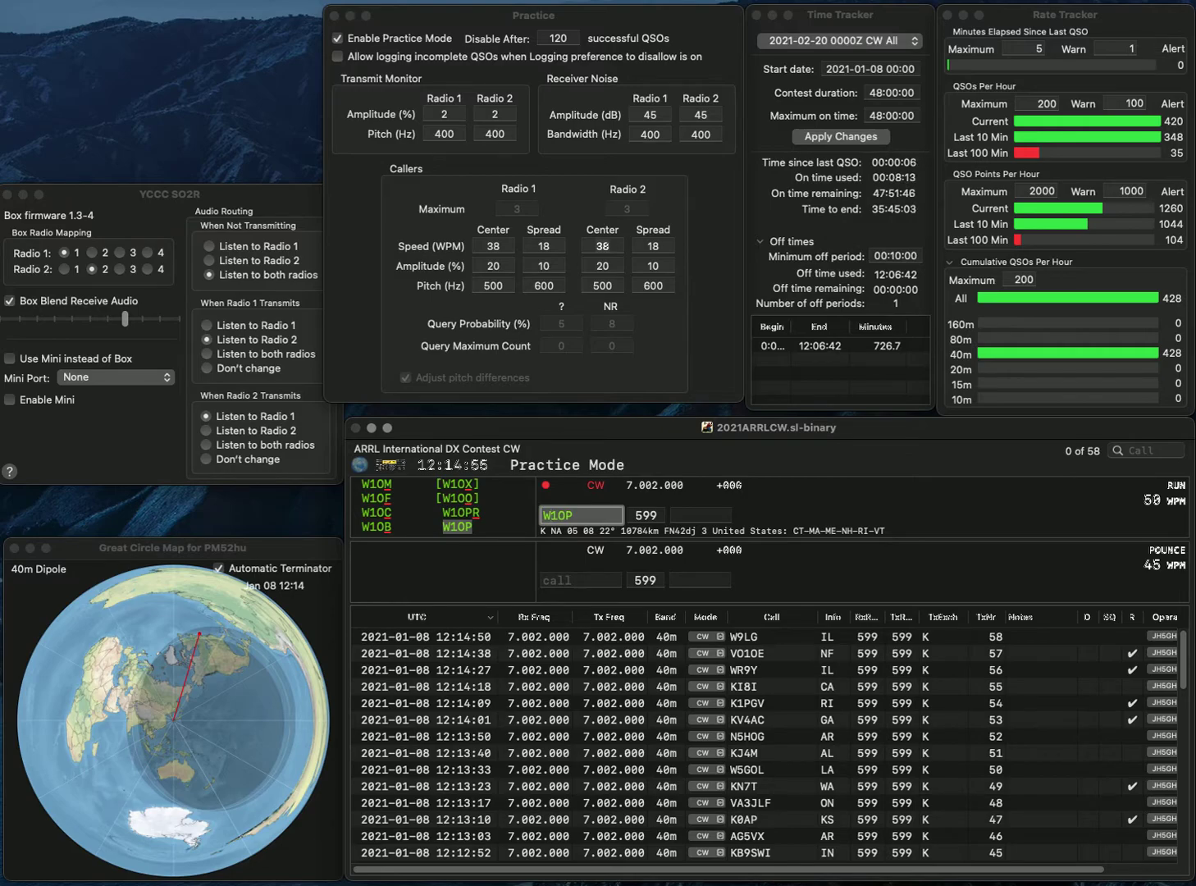
key("Tab")
type("NH")
key("Return")
type("C4")
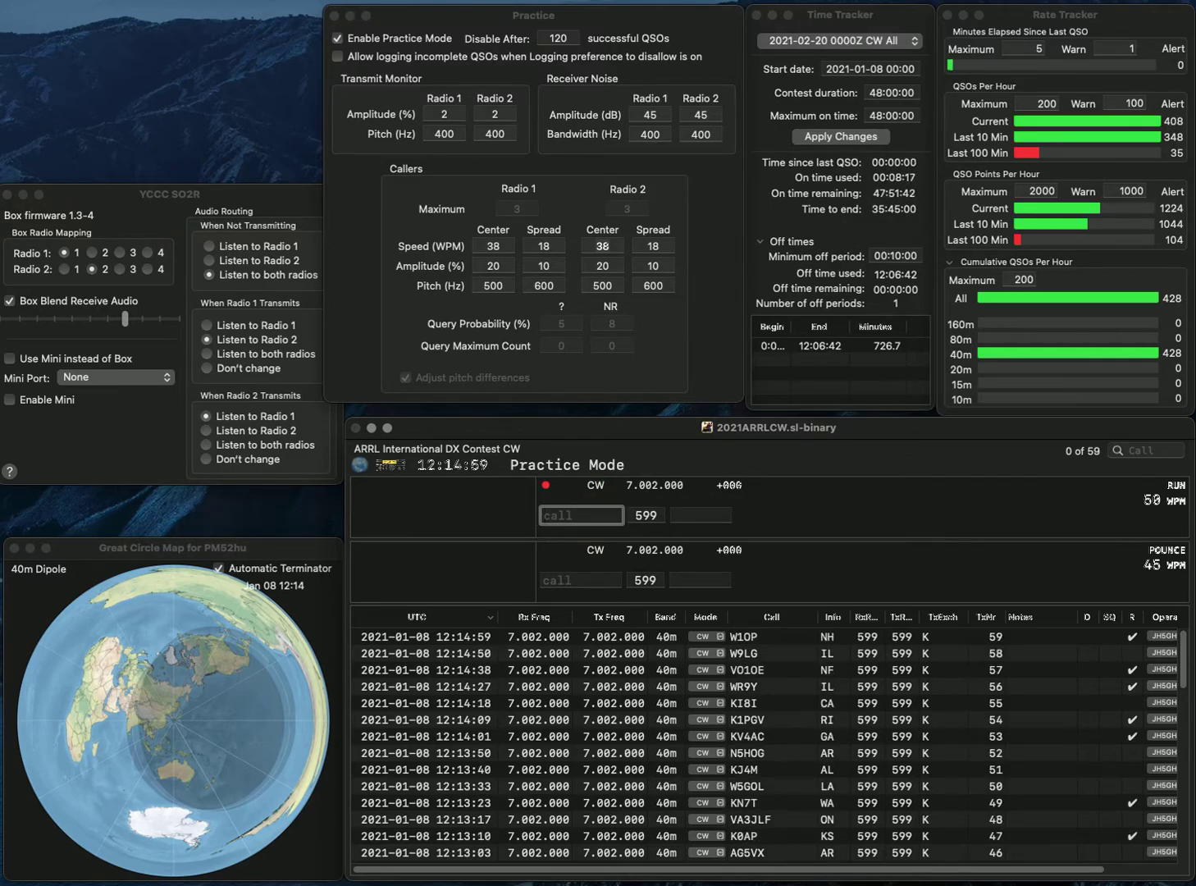
type("CL")
key("Tab")
type("VA")
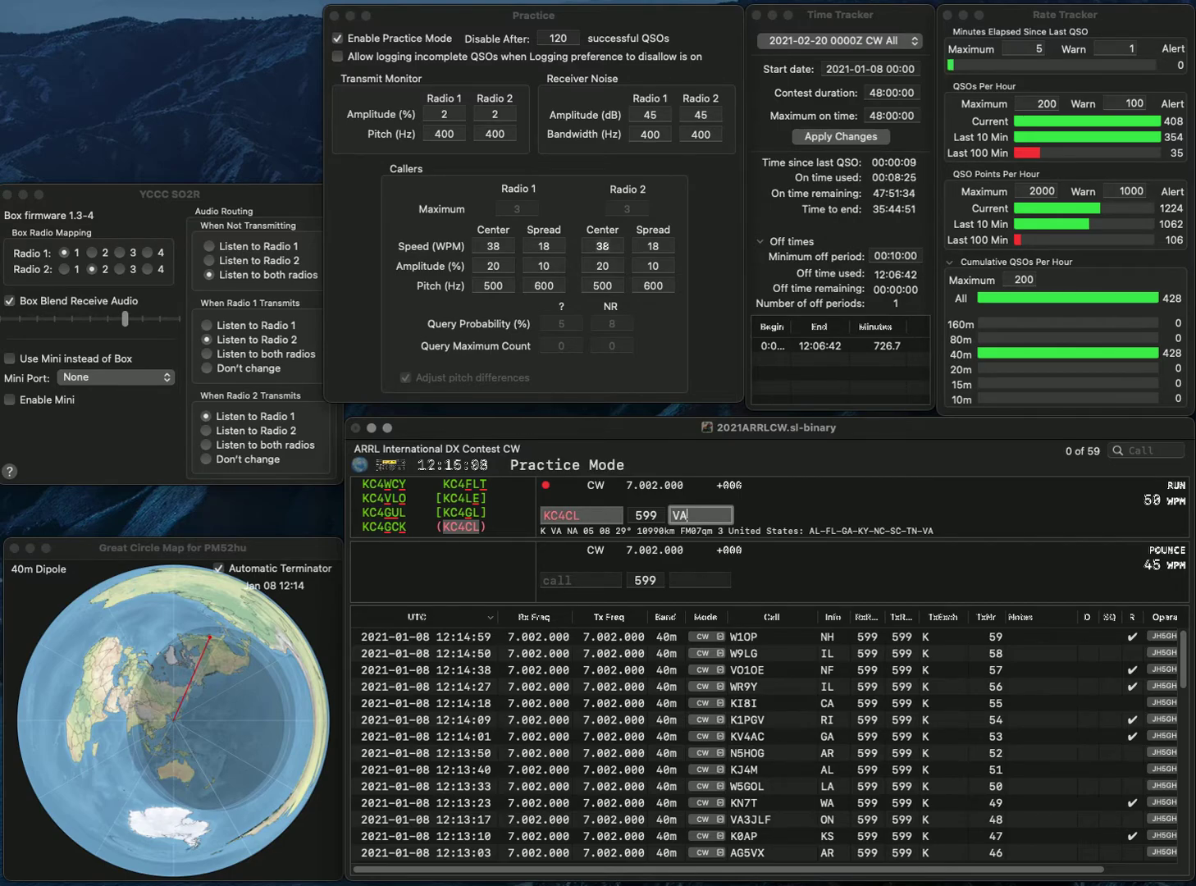
key("Return")
Log the CW contact with AB2TB, entering NJ as the received exchange
type("AB2TB")
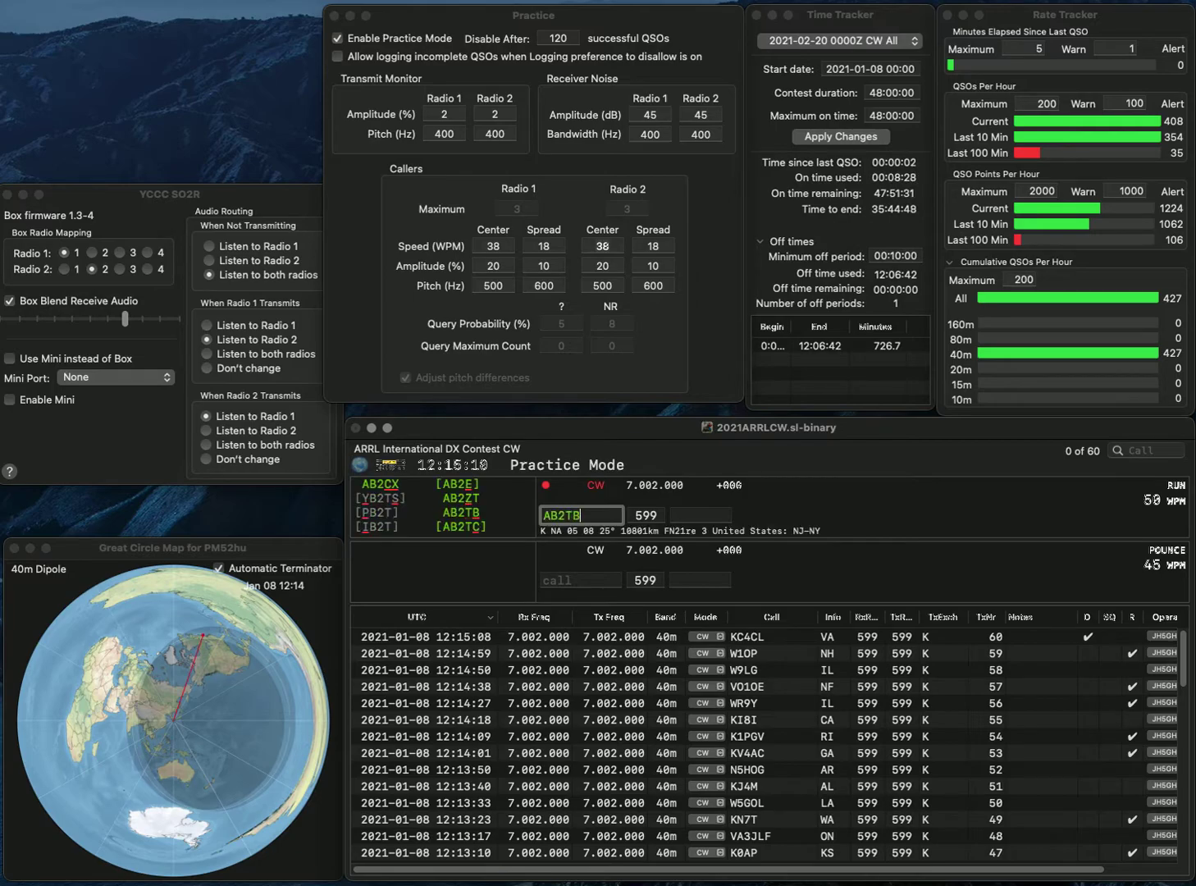
key("Return")
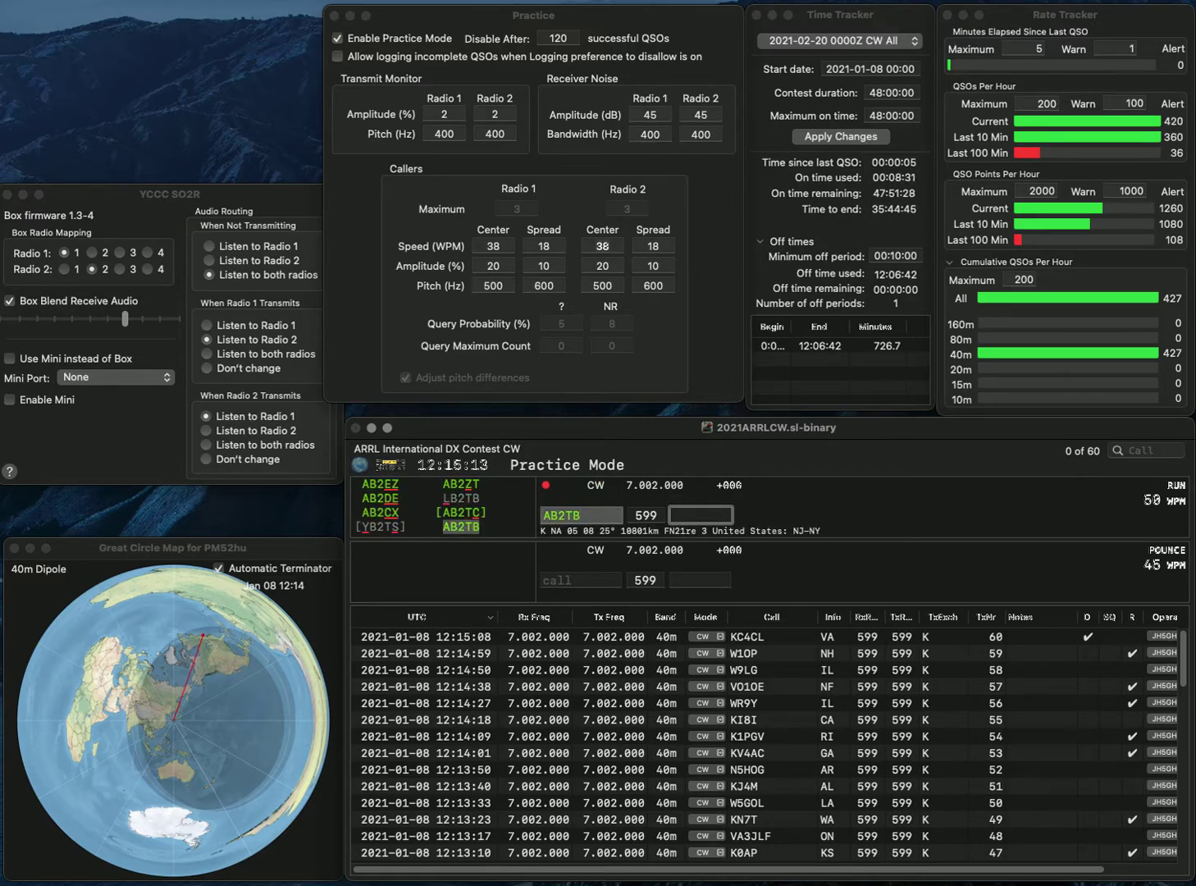
type("NJ")
key("Return")
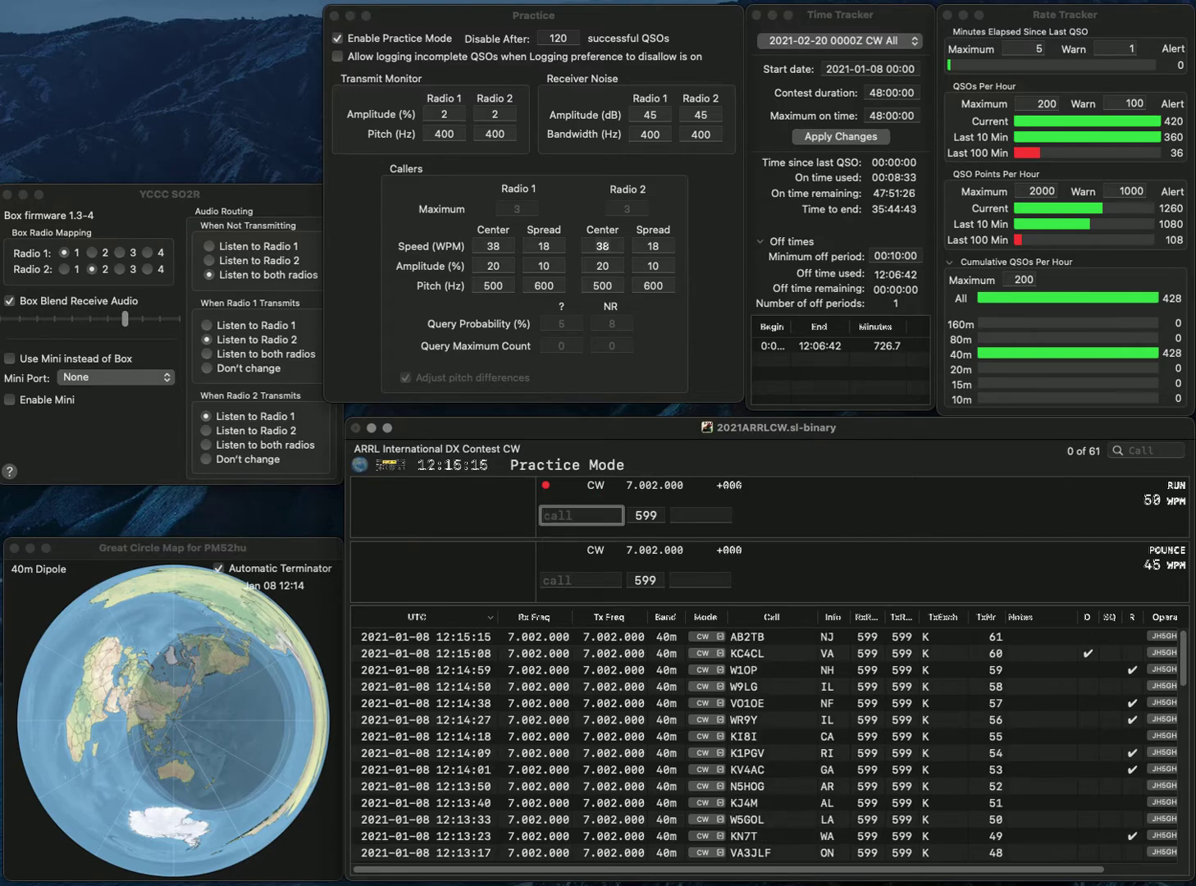
type("W5BLD")
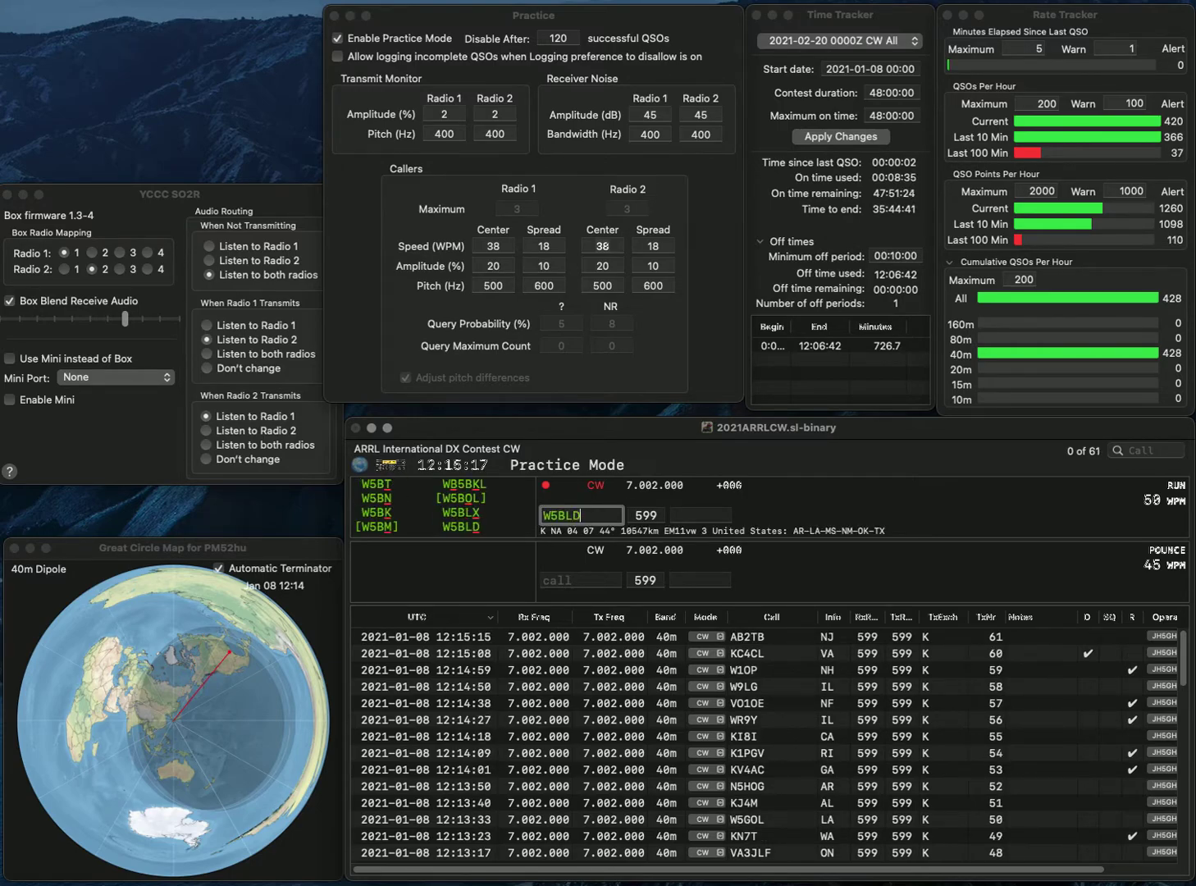
key("Return")
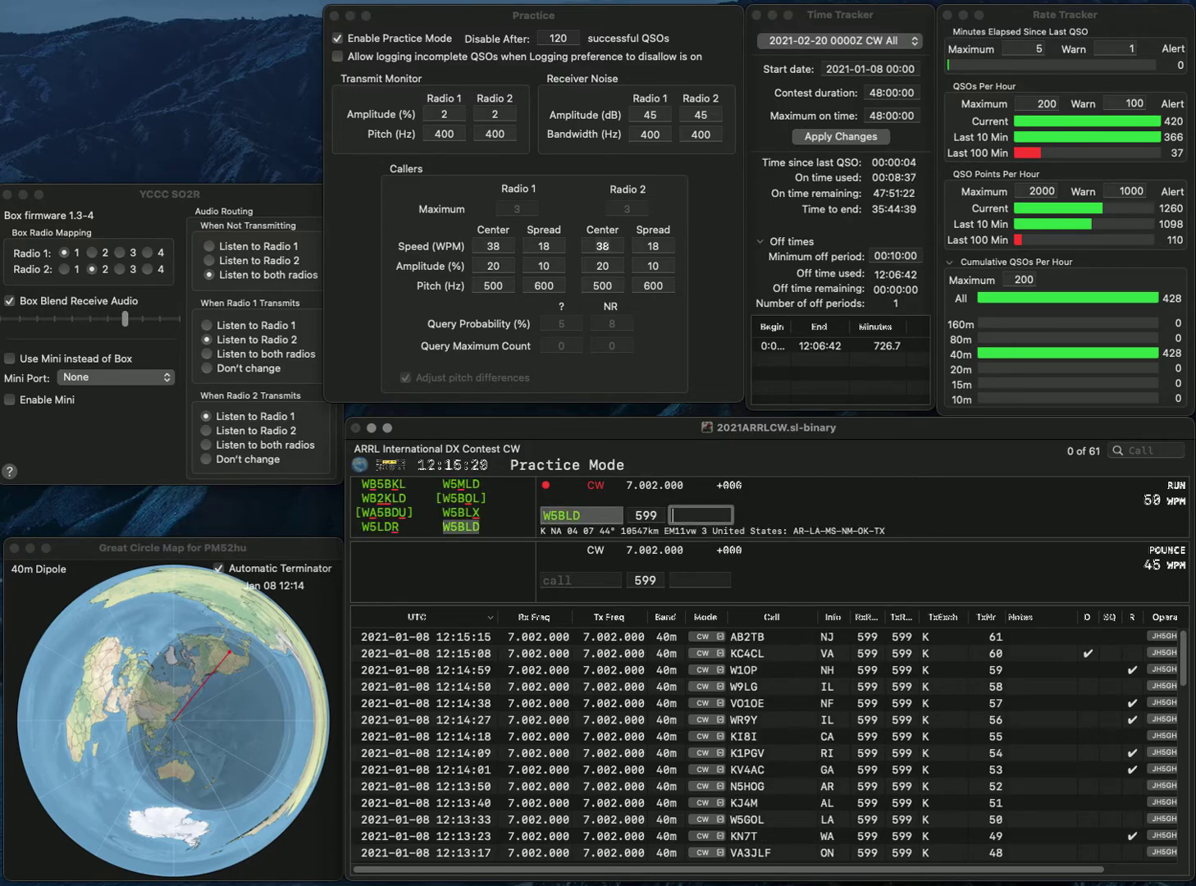
type("MS")
key("Return")
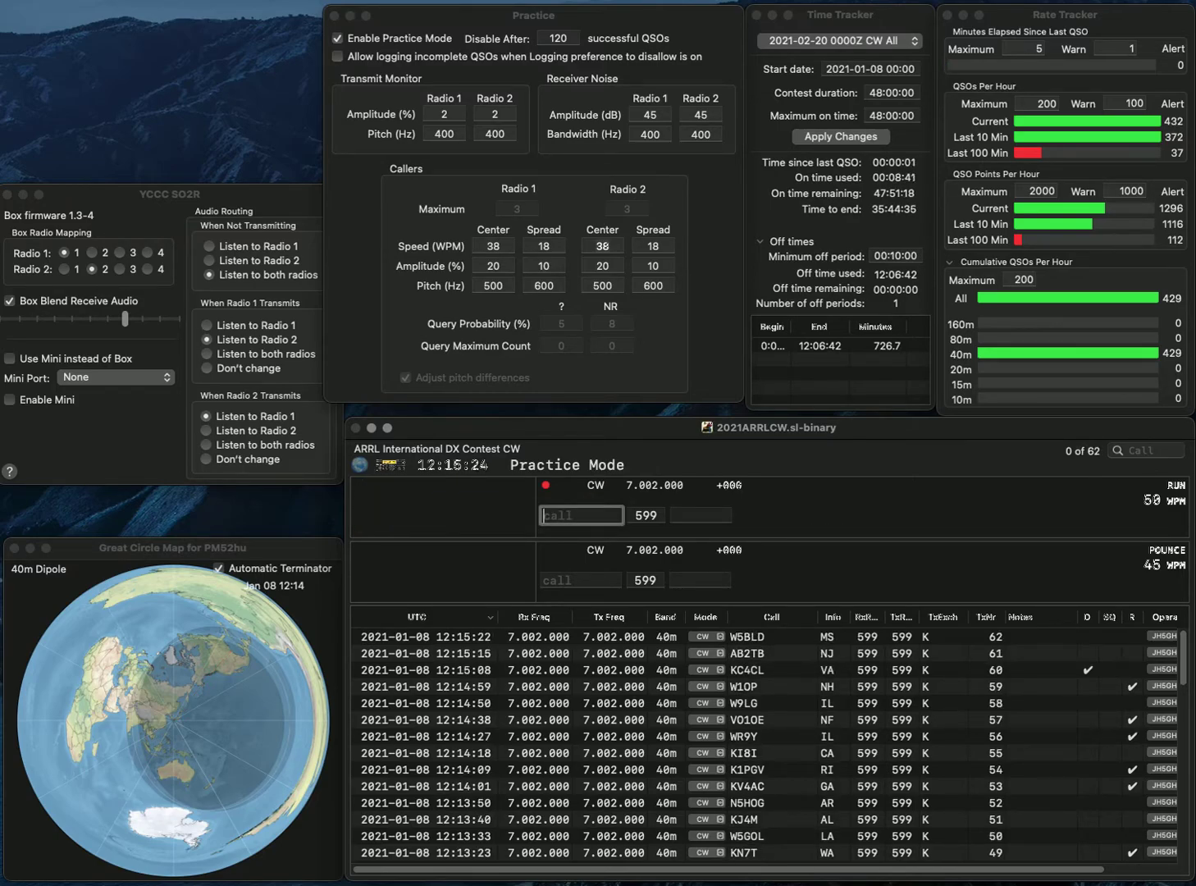
type("WBELA")
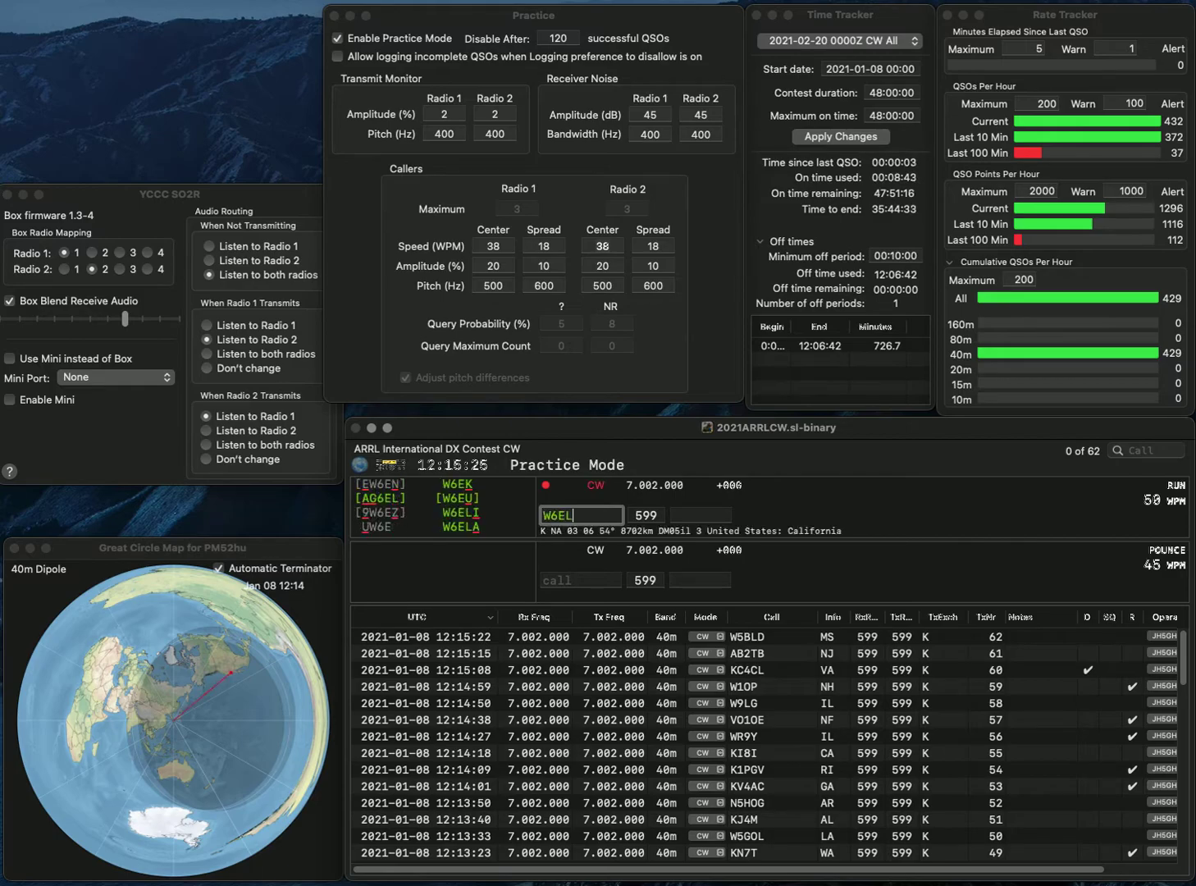
key("space")
type("CA")
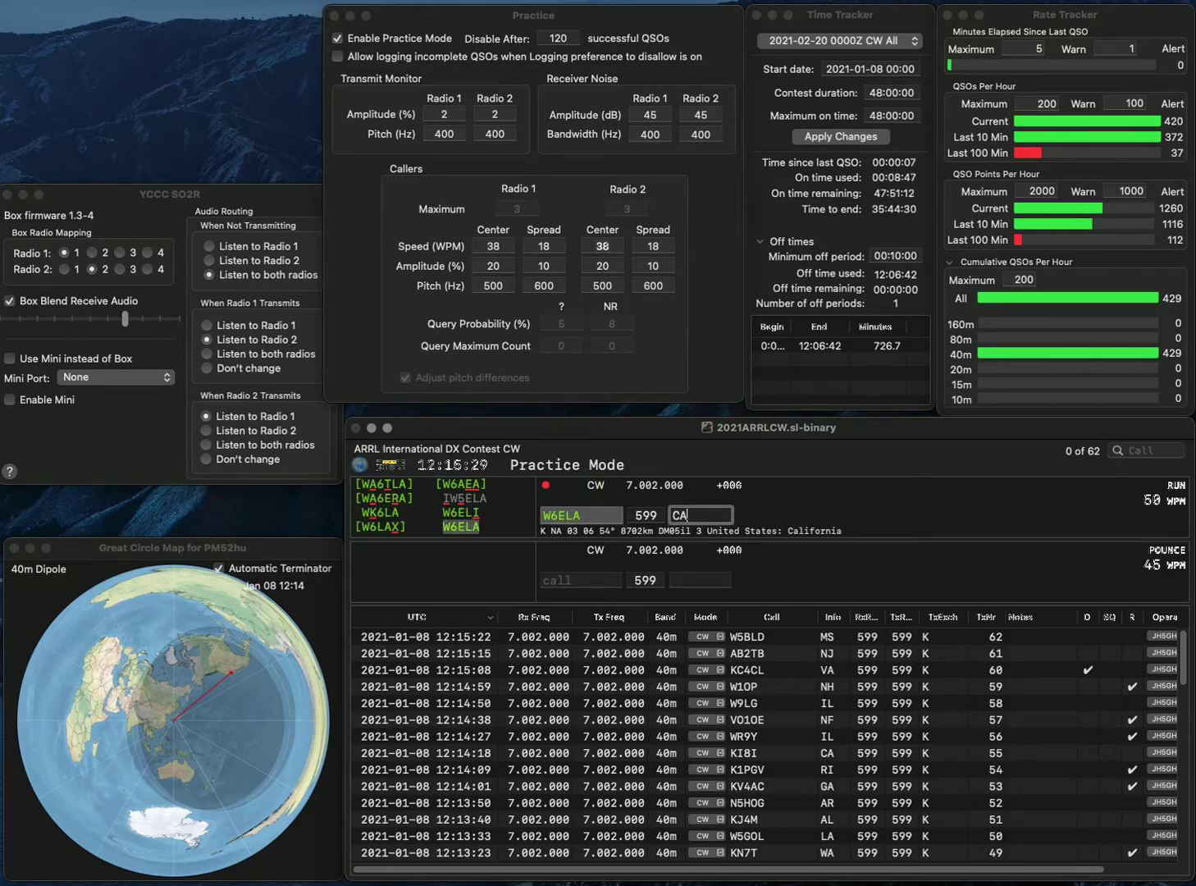
key("Return")
type("WR")
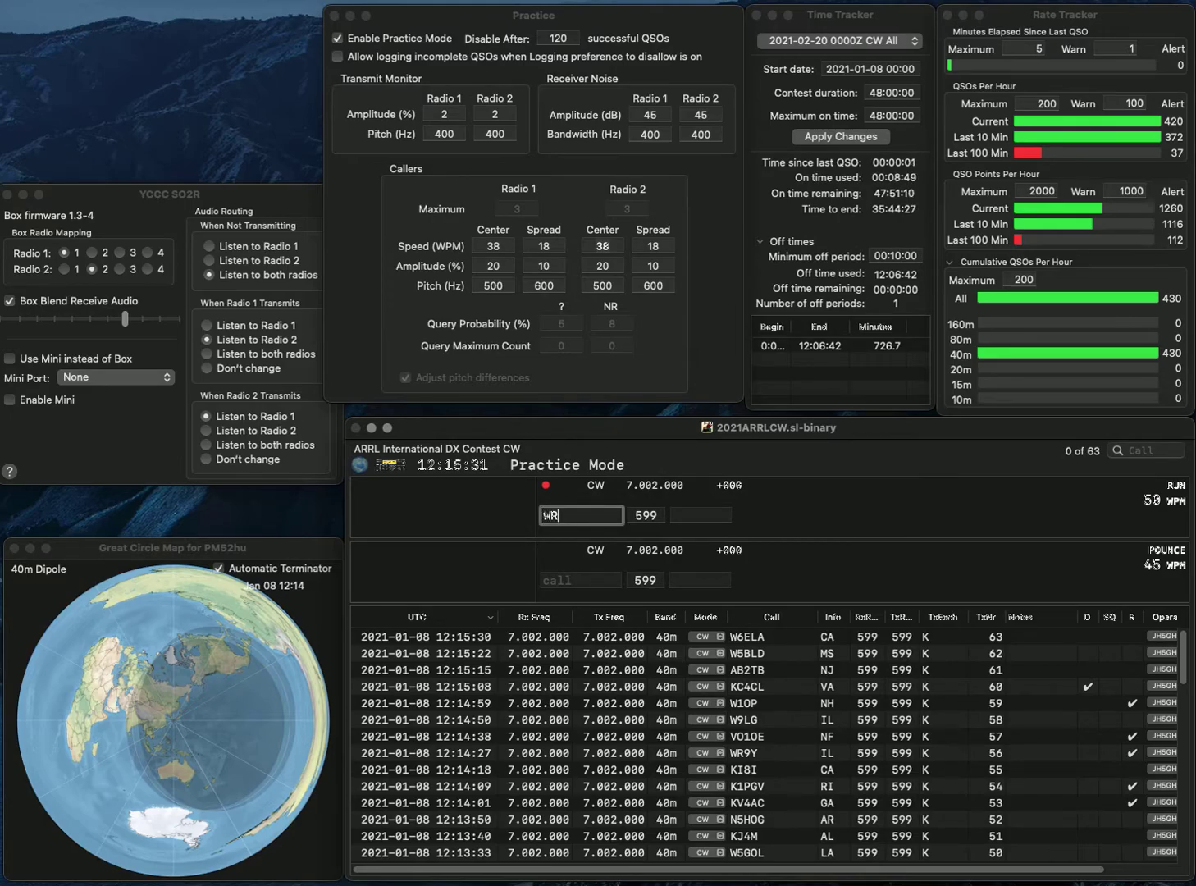
type("0J")
key("space")
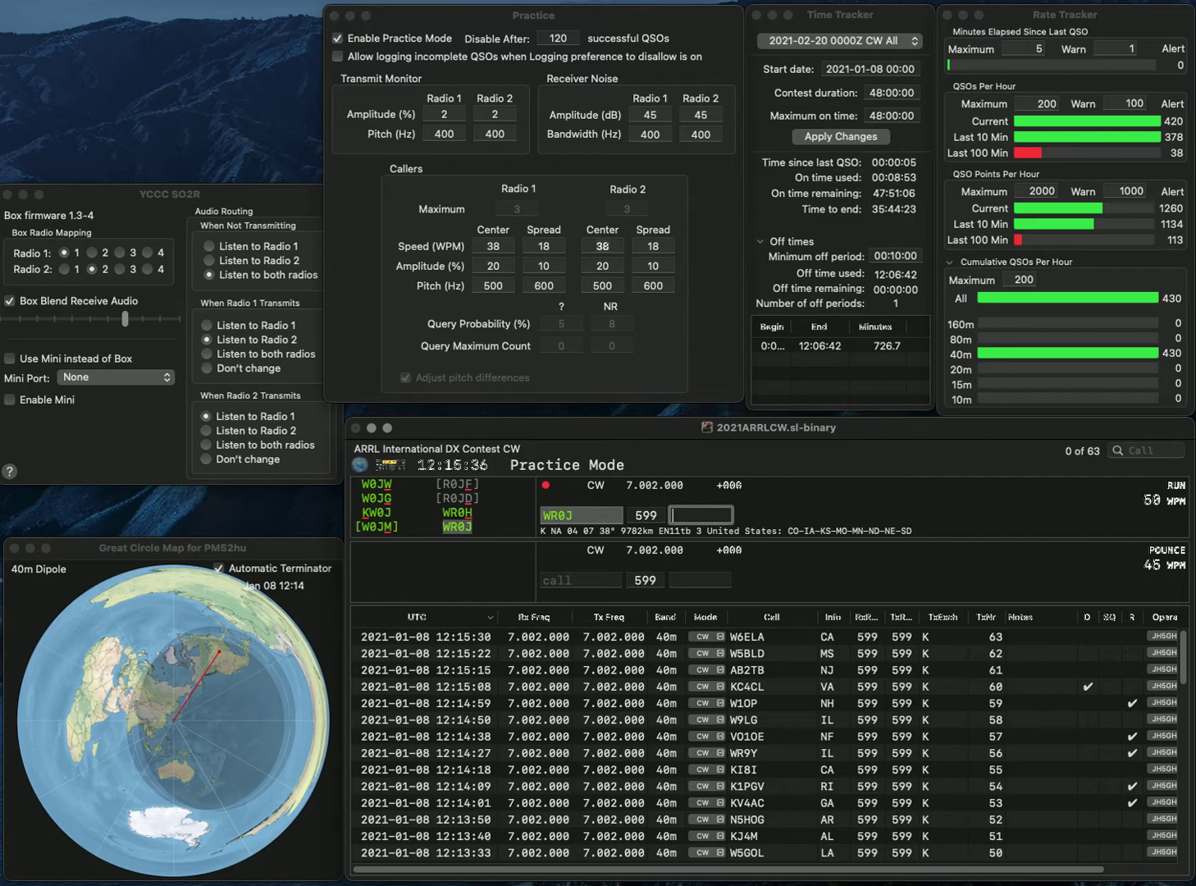
type("IA")
key("Return")
type("W4RTV")
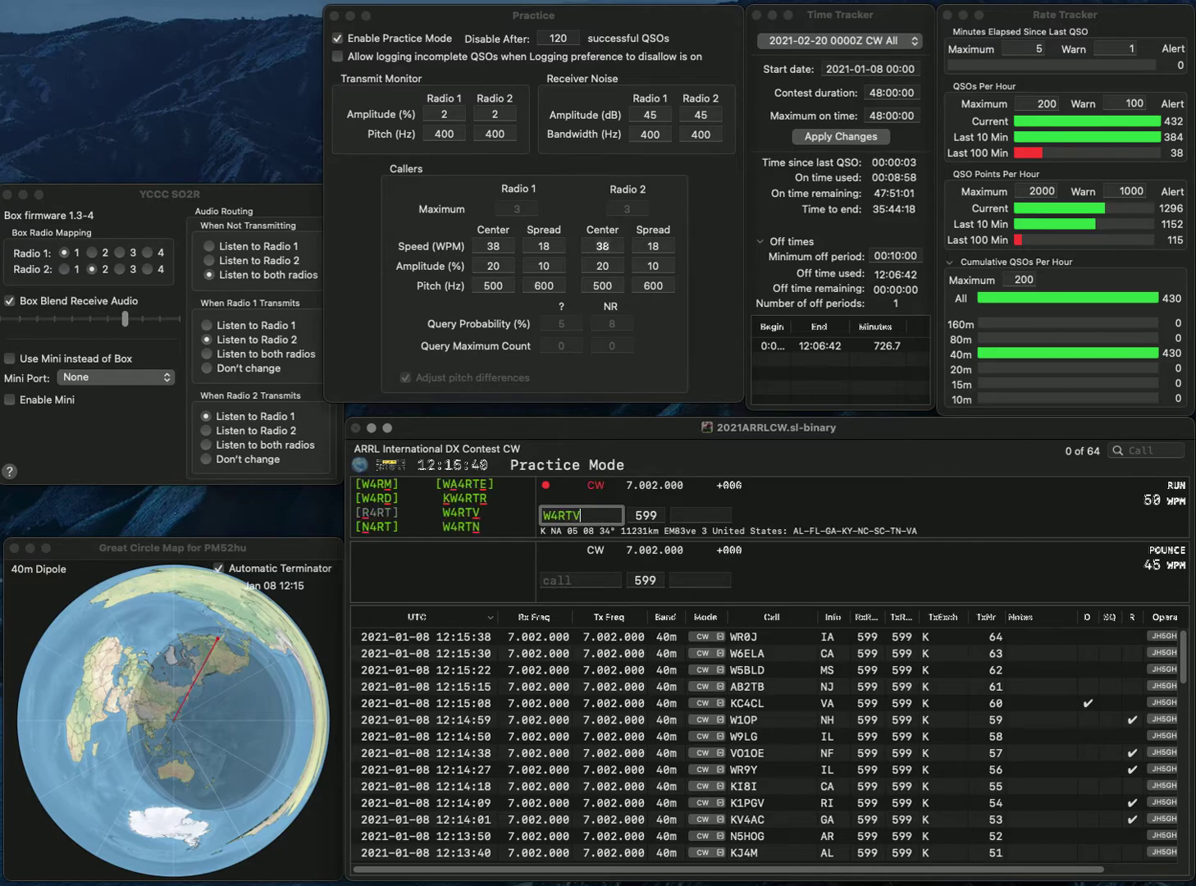
key("Return")
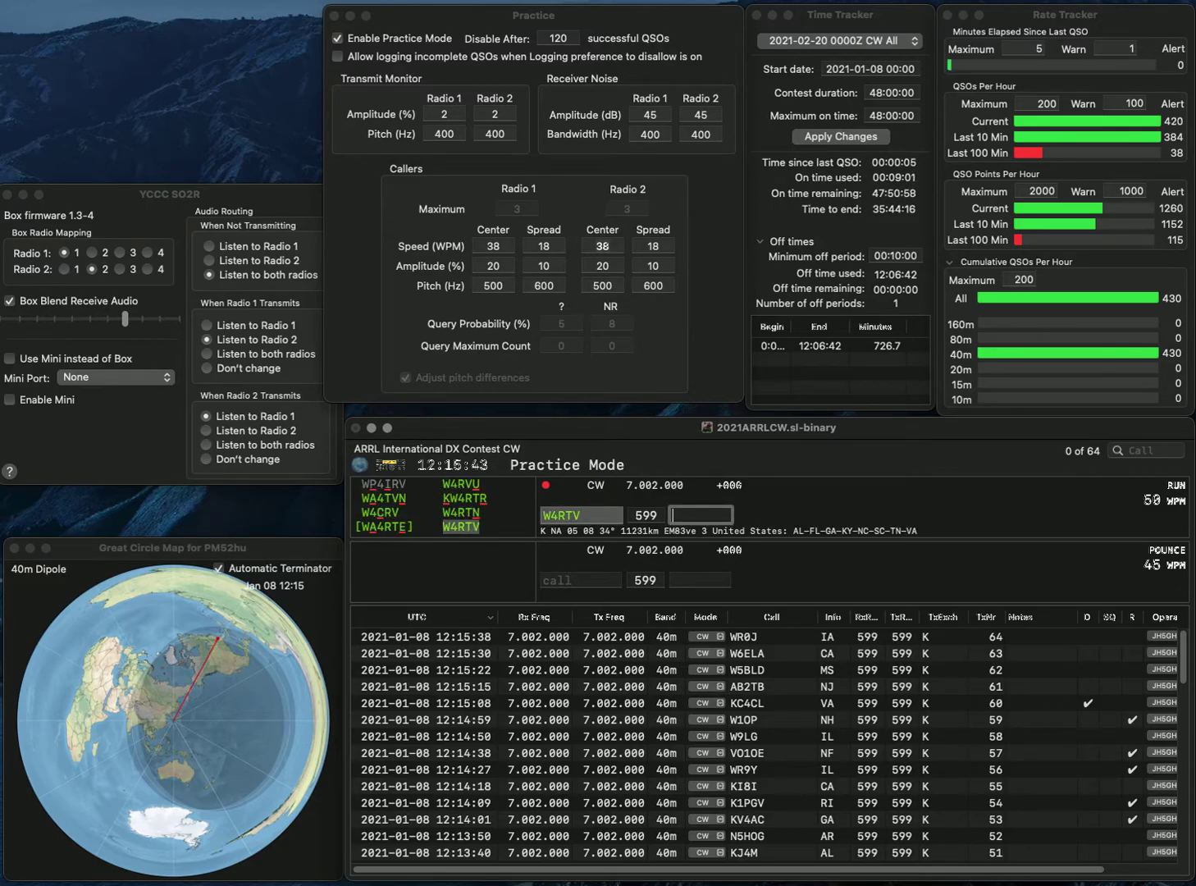
type("AL")
key("Return")
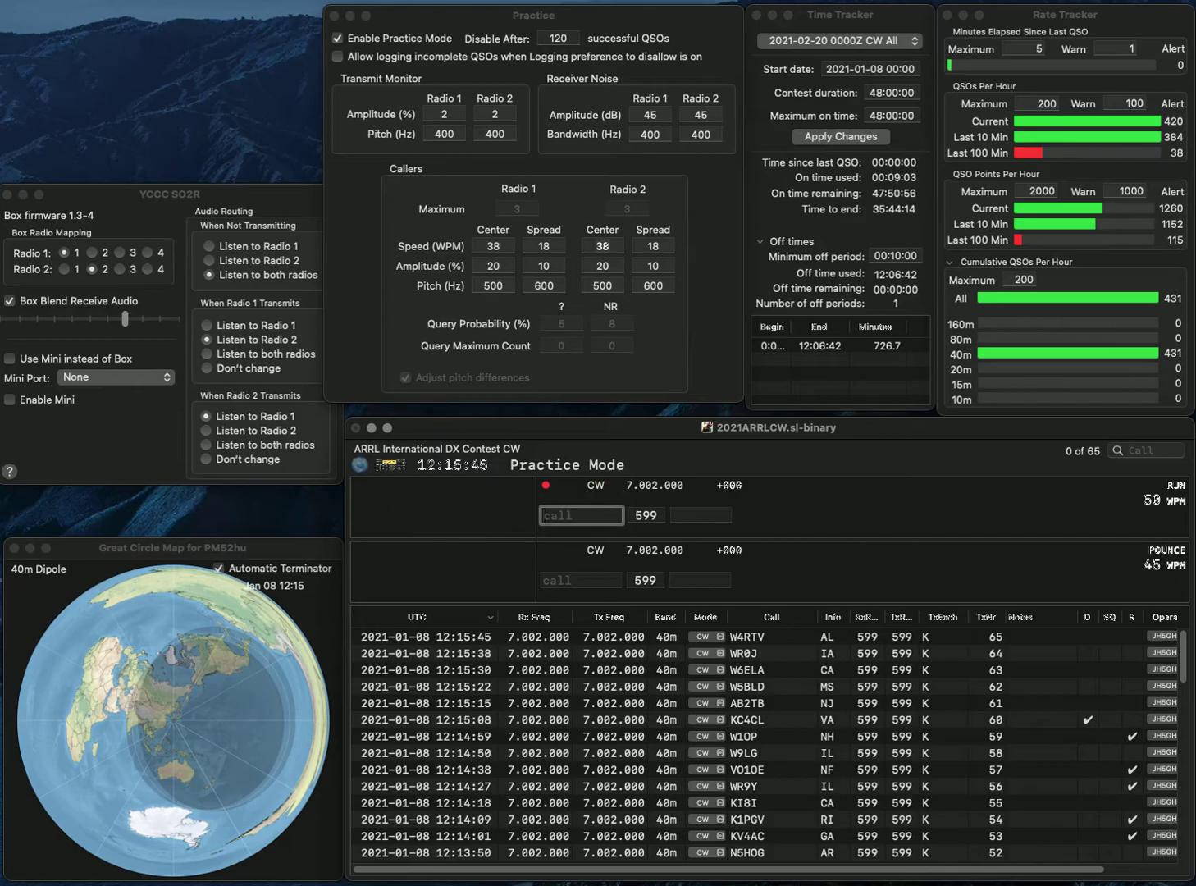
type("KB0JI")
key("Tab")
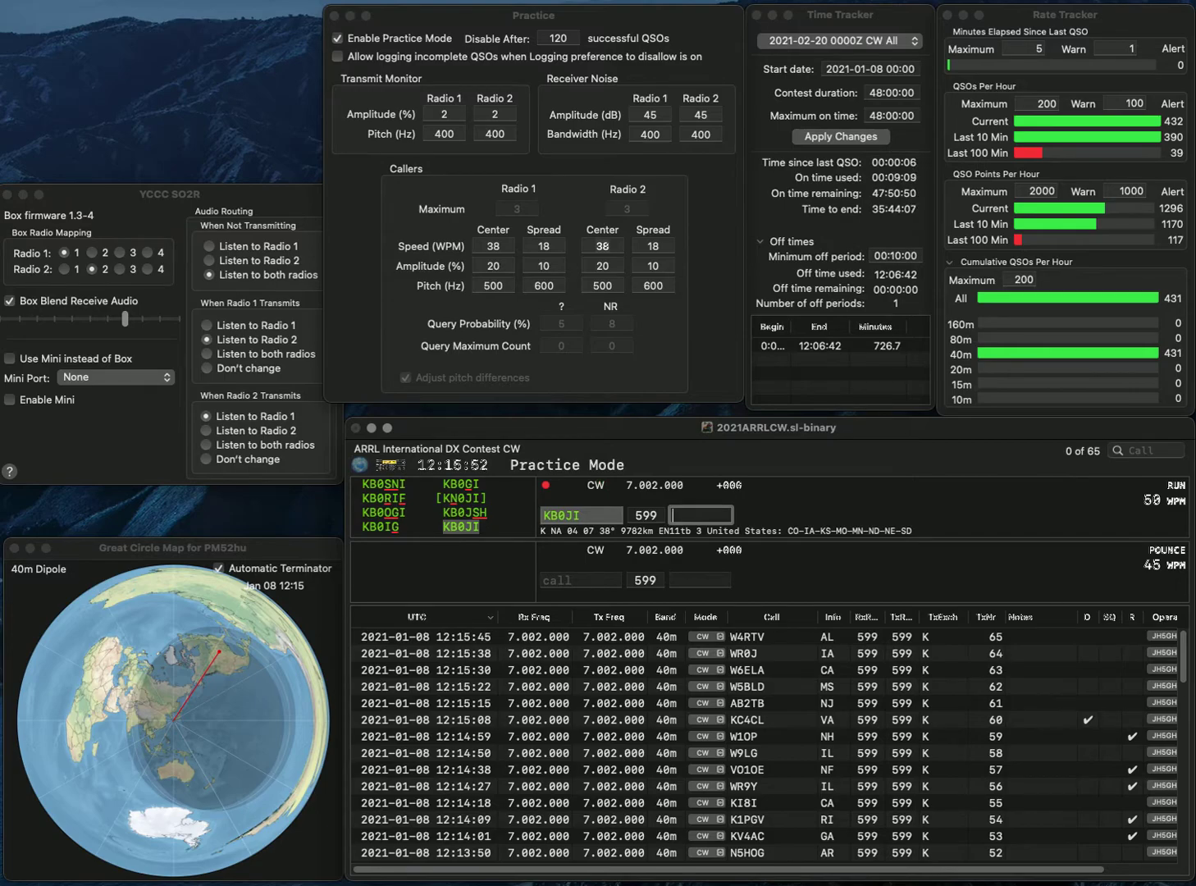
type("NE")
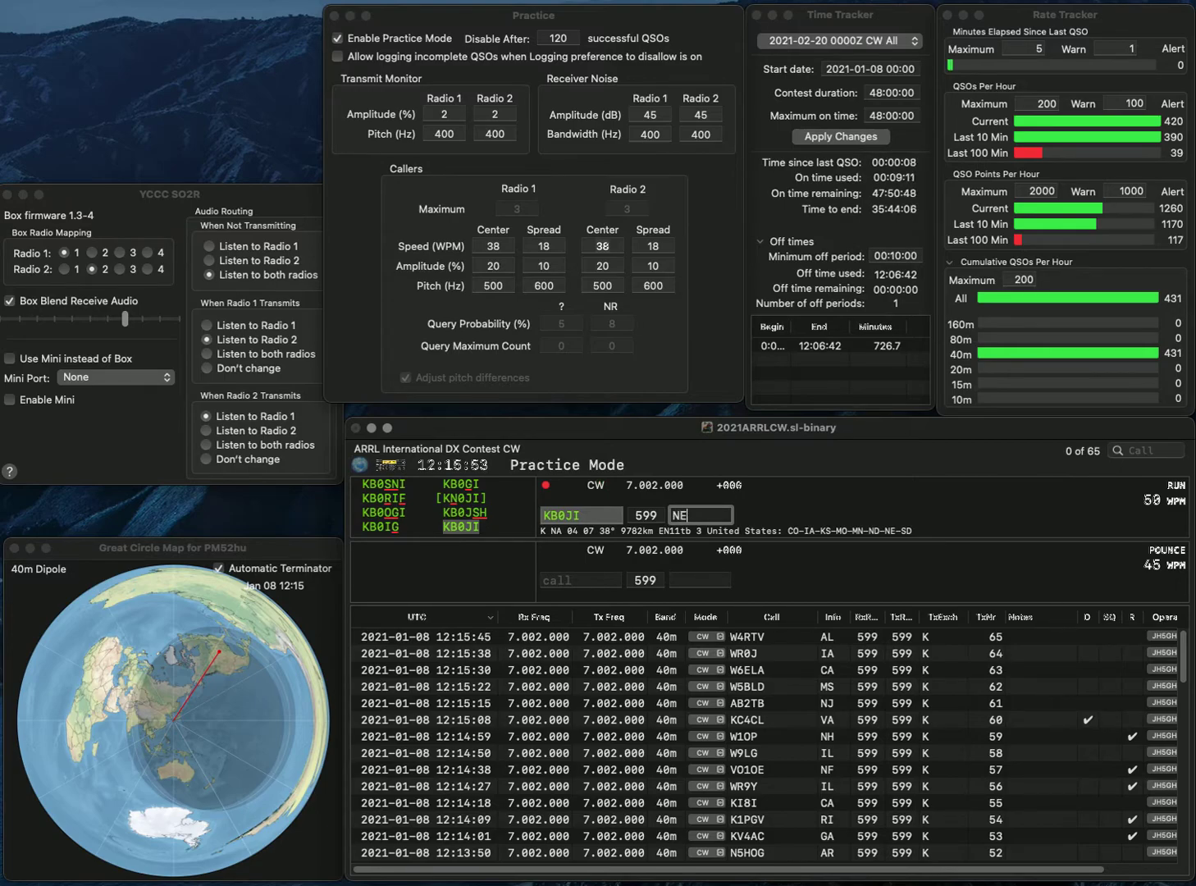
key("Return")
type("W6")
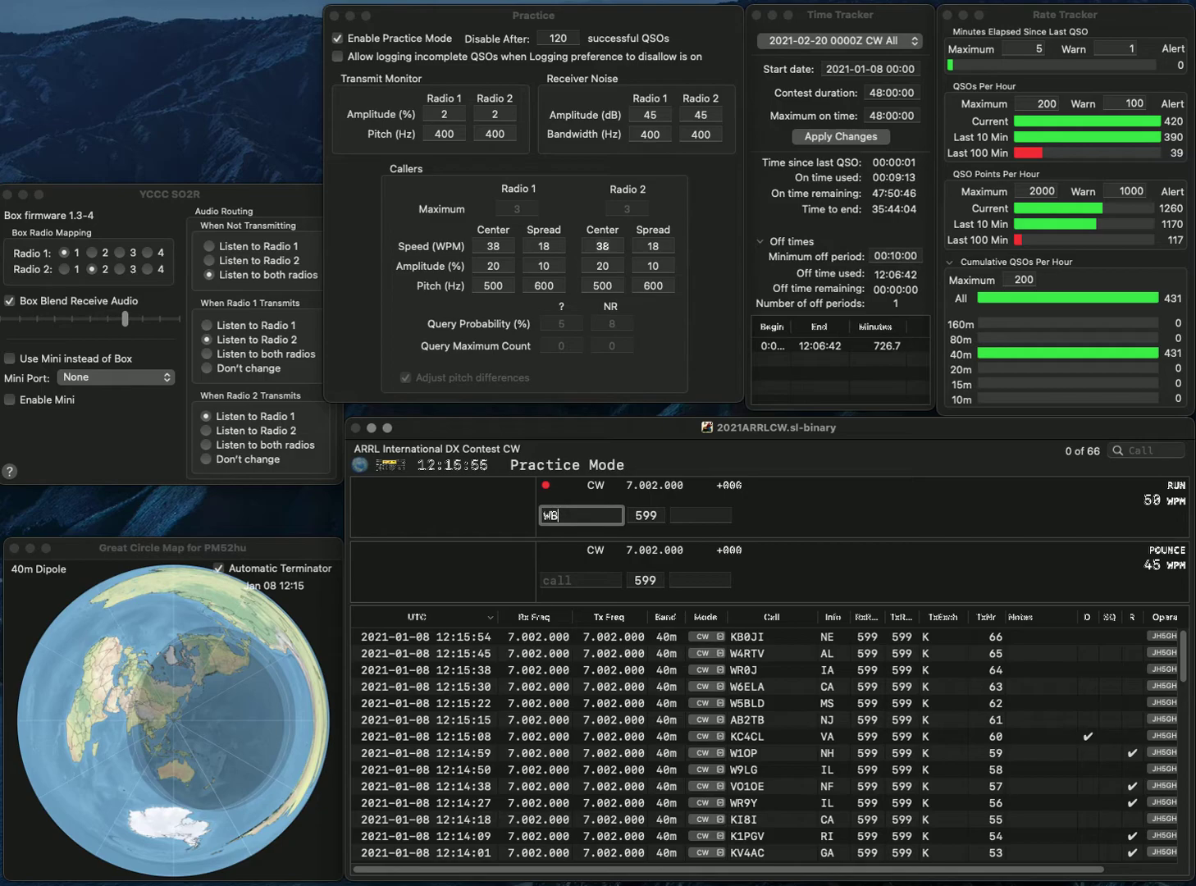
type("KA")
key("space")
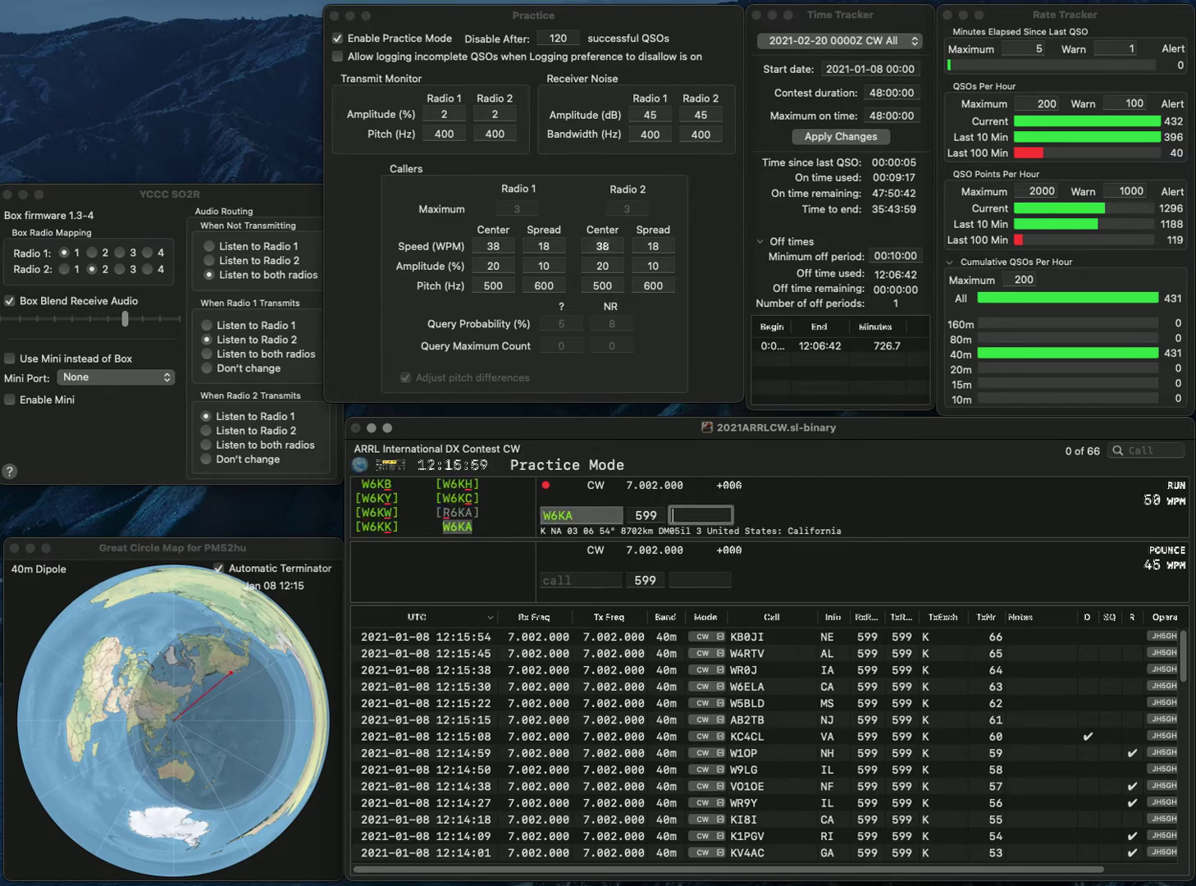
type("CA")
key("Return")
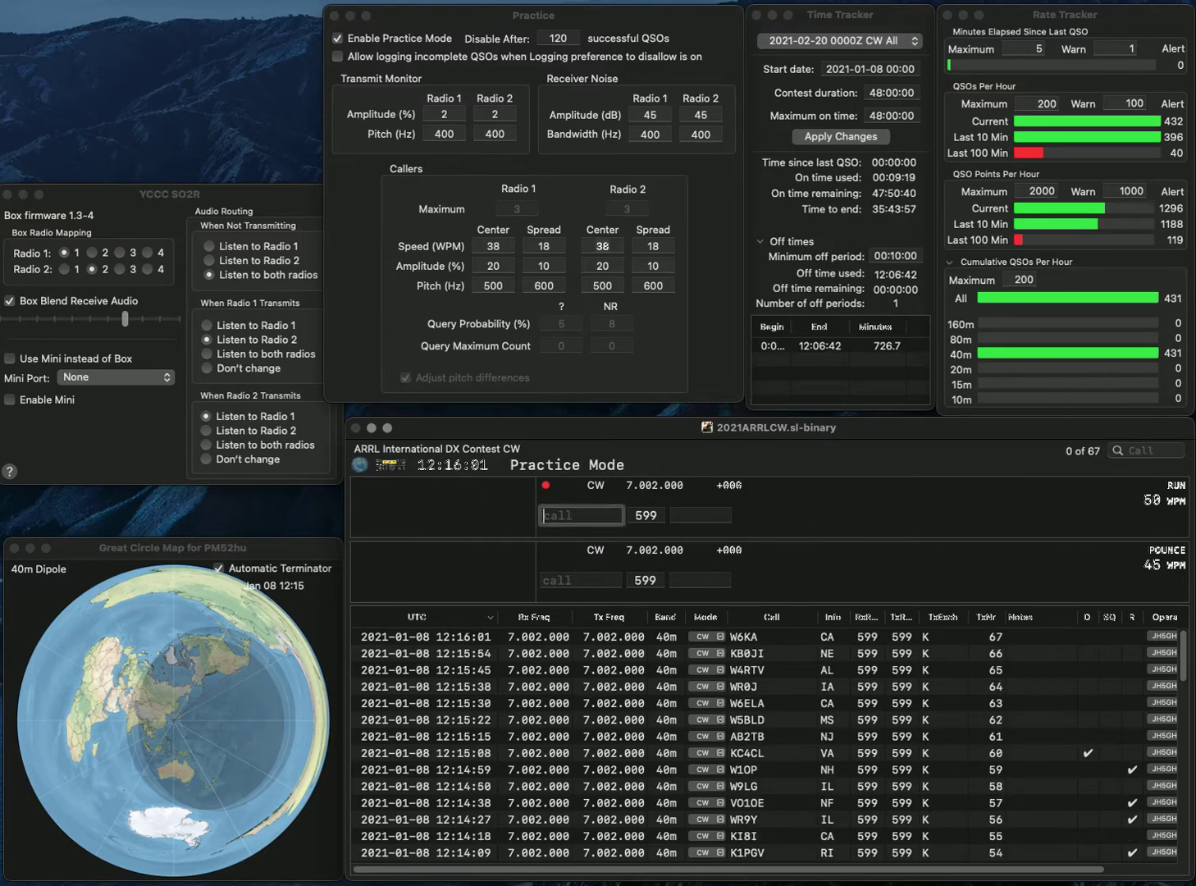
type("A")
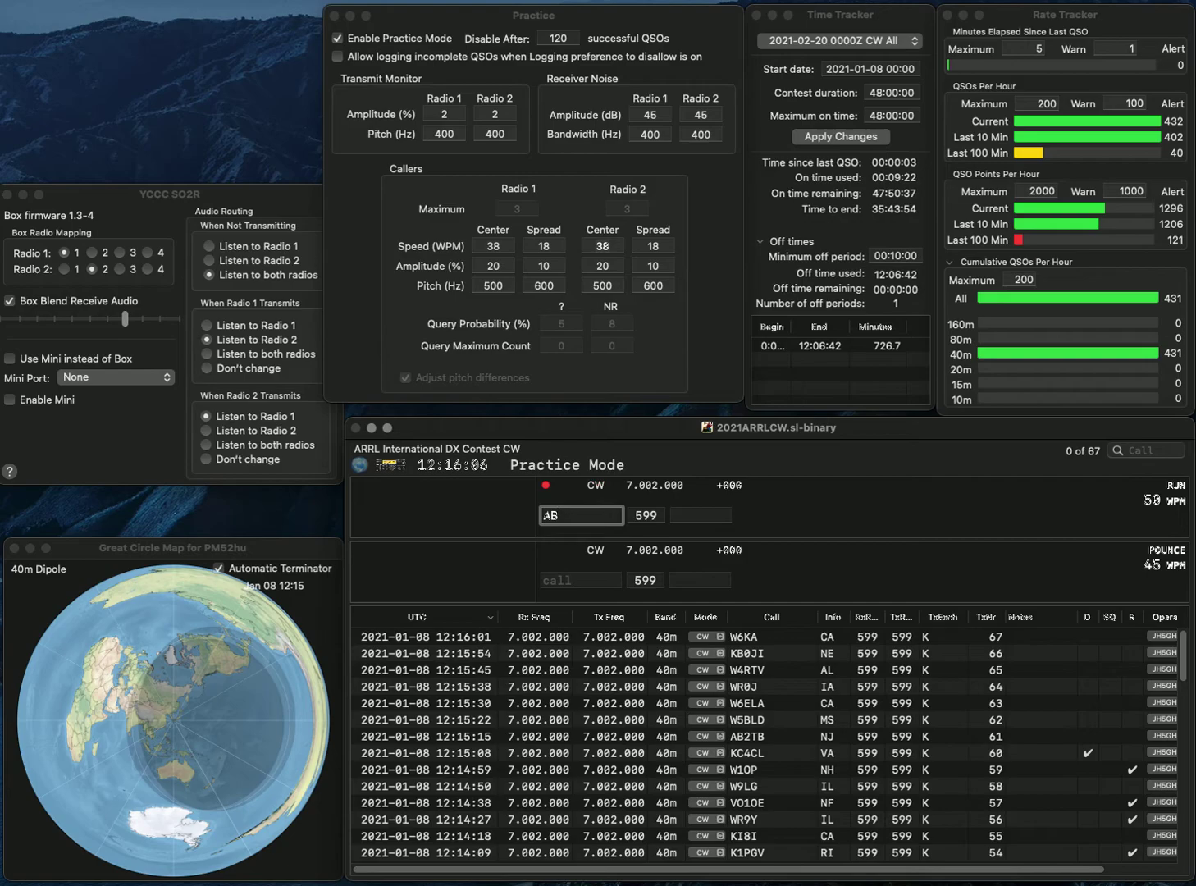
type("D4CJ")
key("Tab")
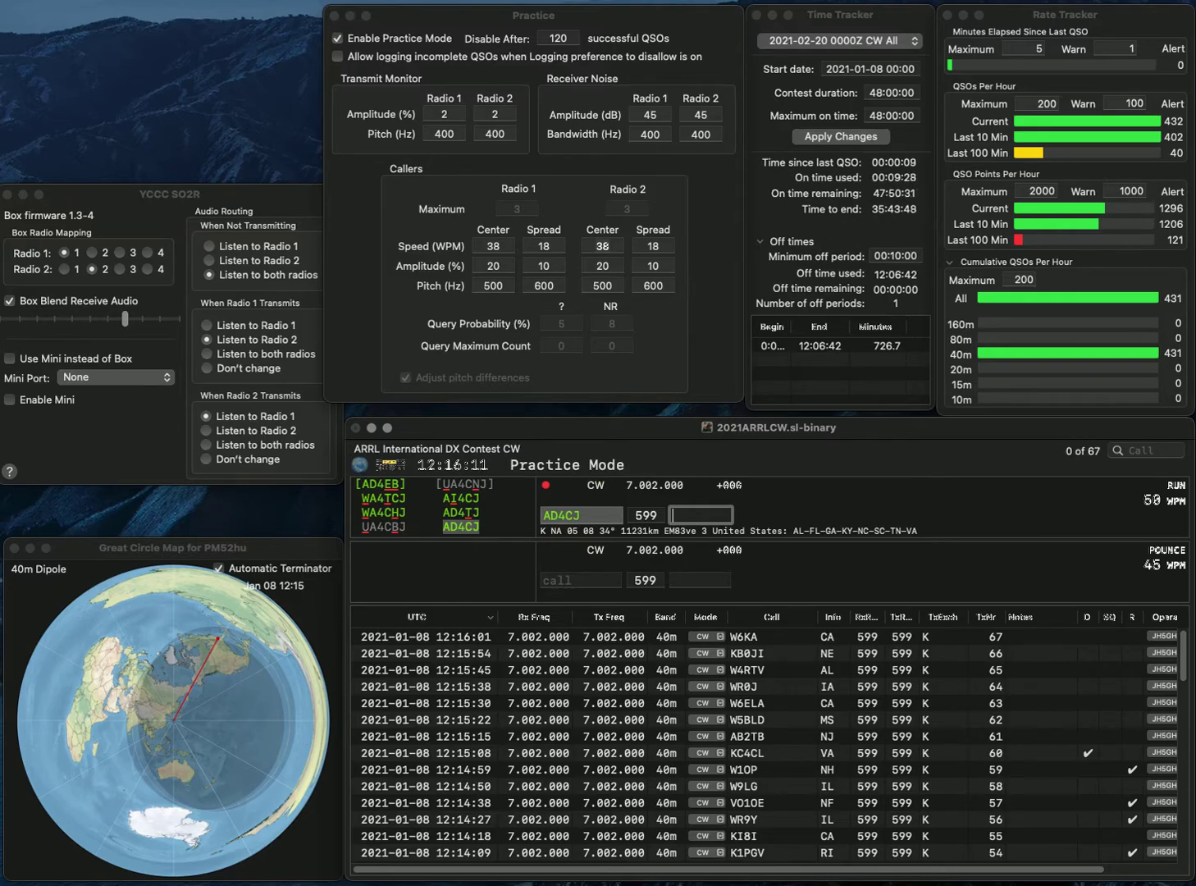
type("AL")
key("Return")
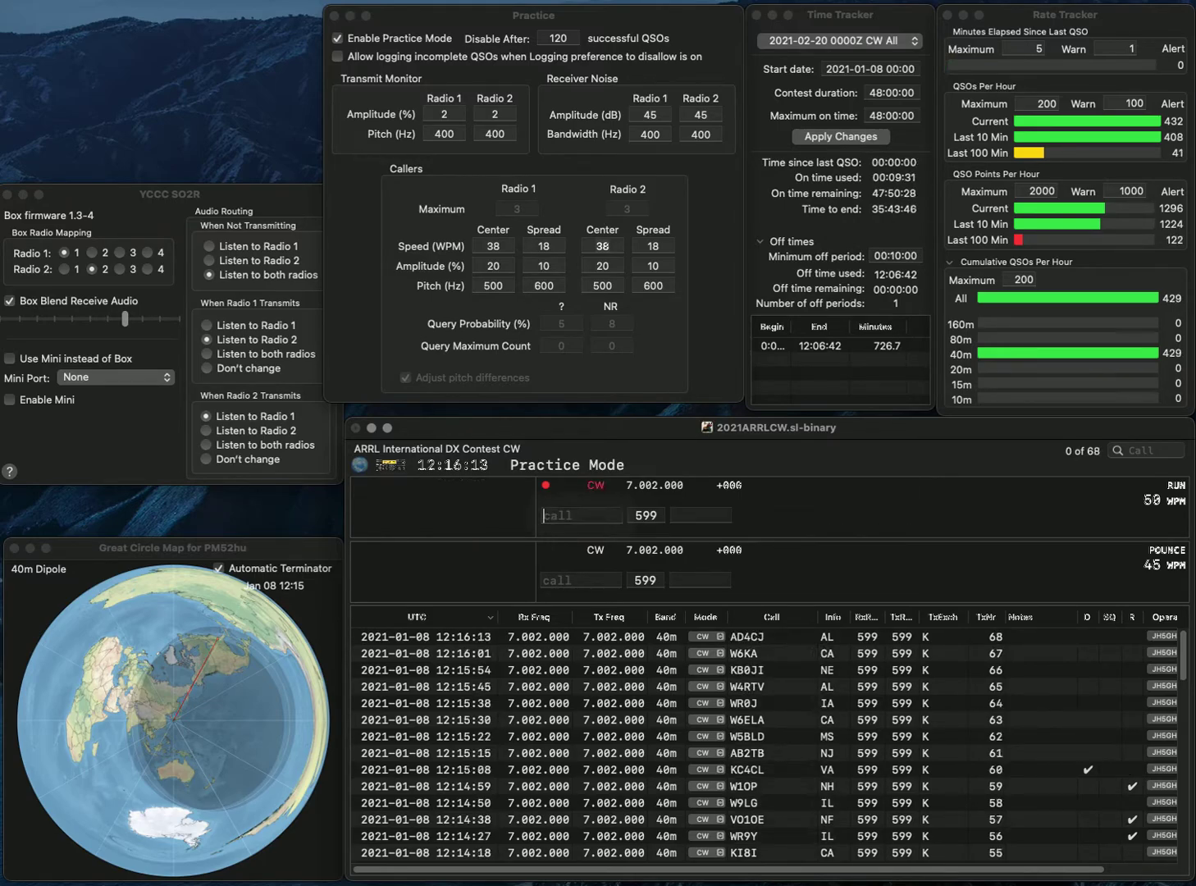
Log the CW contact with K5WNH, entering MS as the received exchange
type("K5")
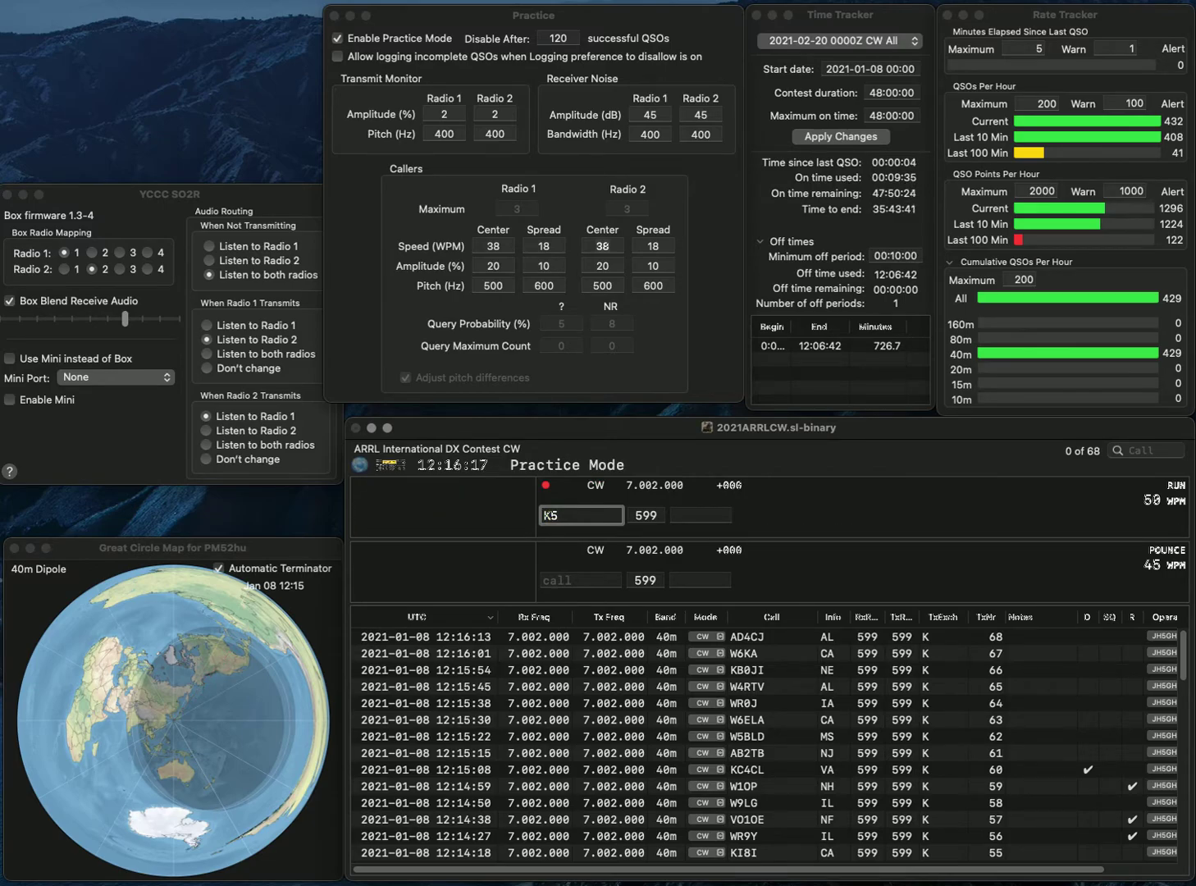
type("WNH")
key("Return")
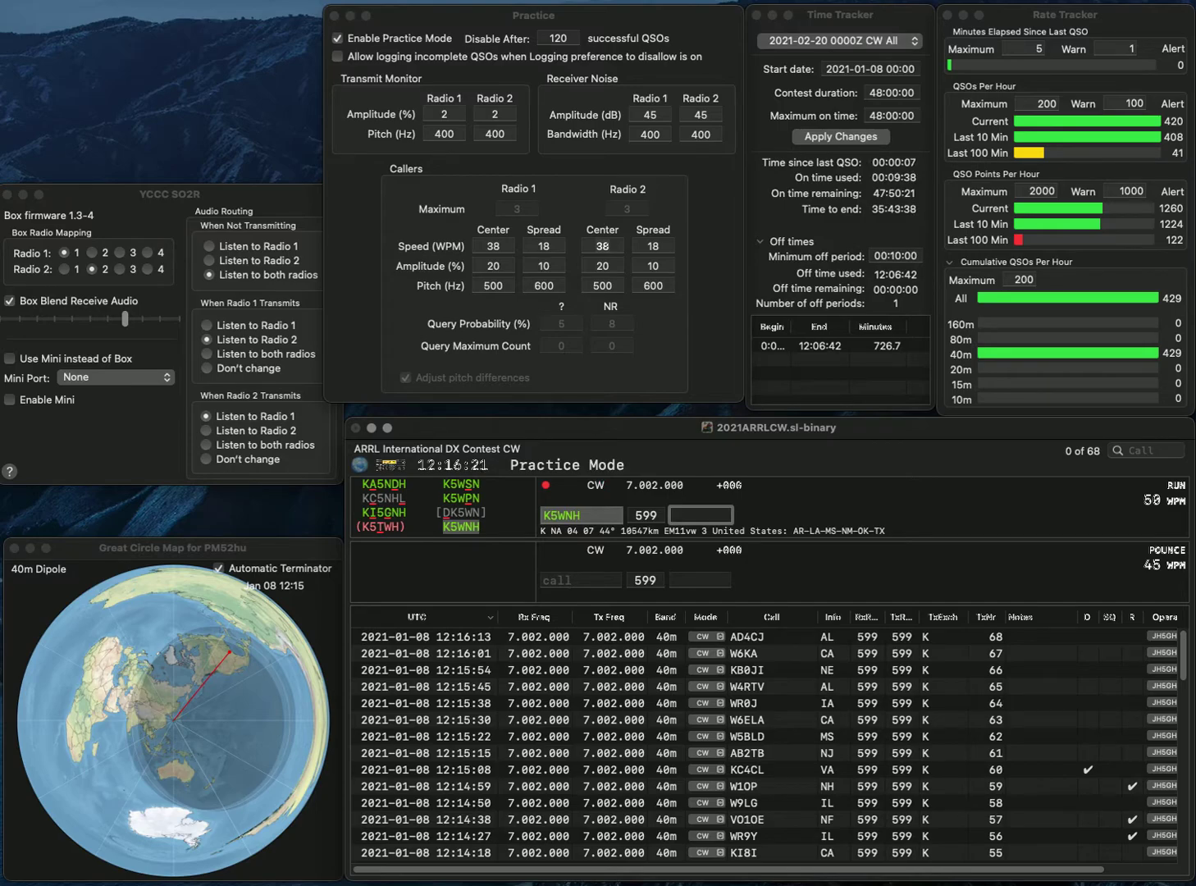
type("S")
key("Return")
Log the CW contact with K9MJA, entering WI as the received exchange
type("K9MJA")
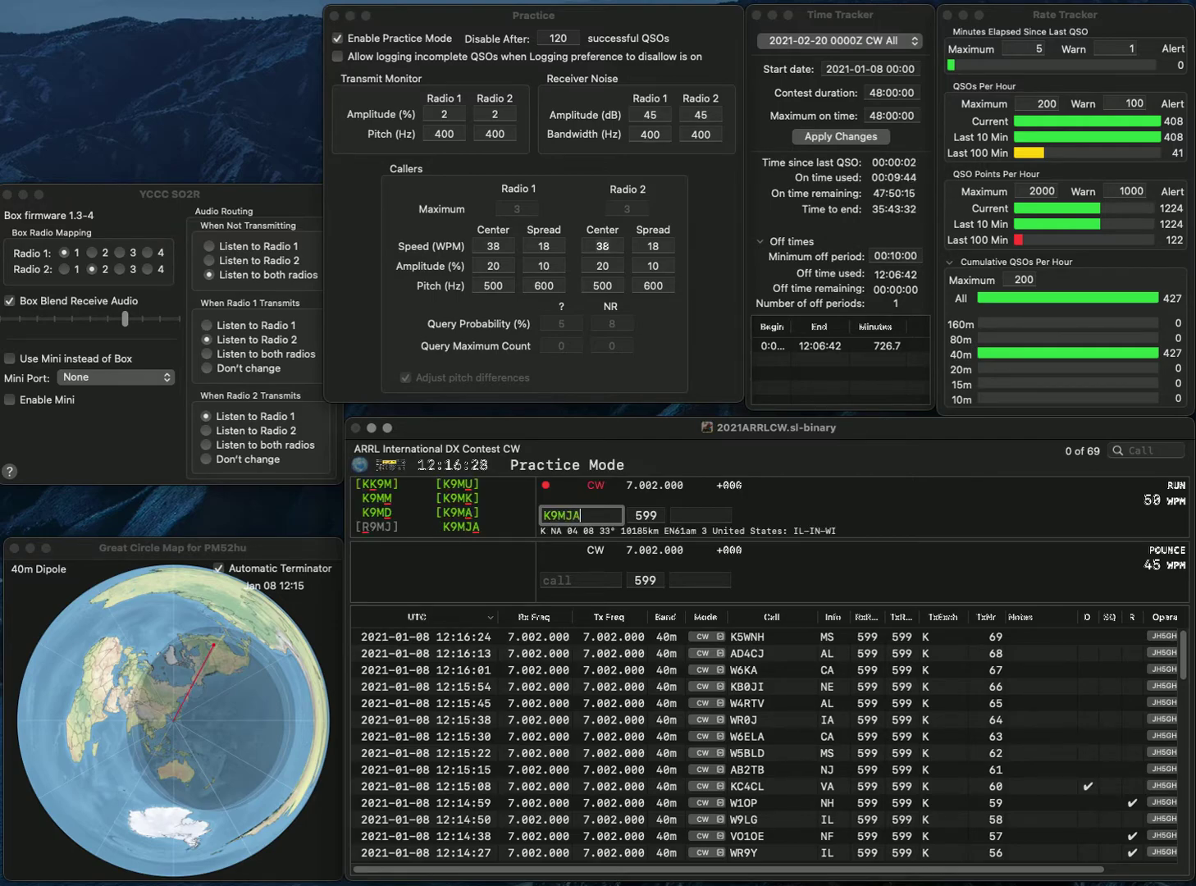
key("Return")
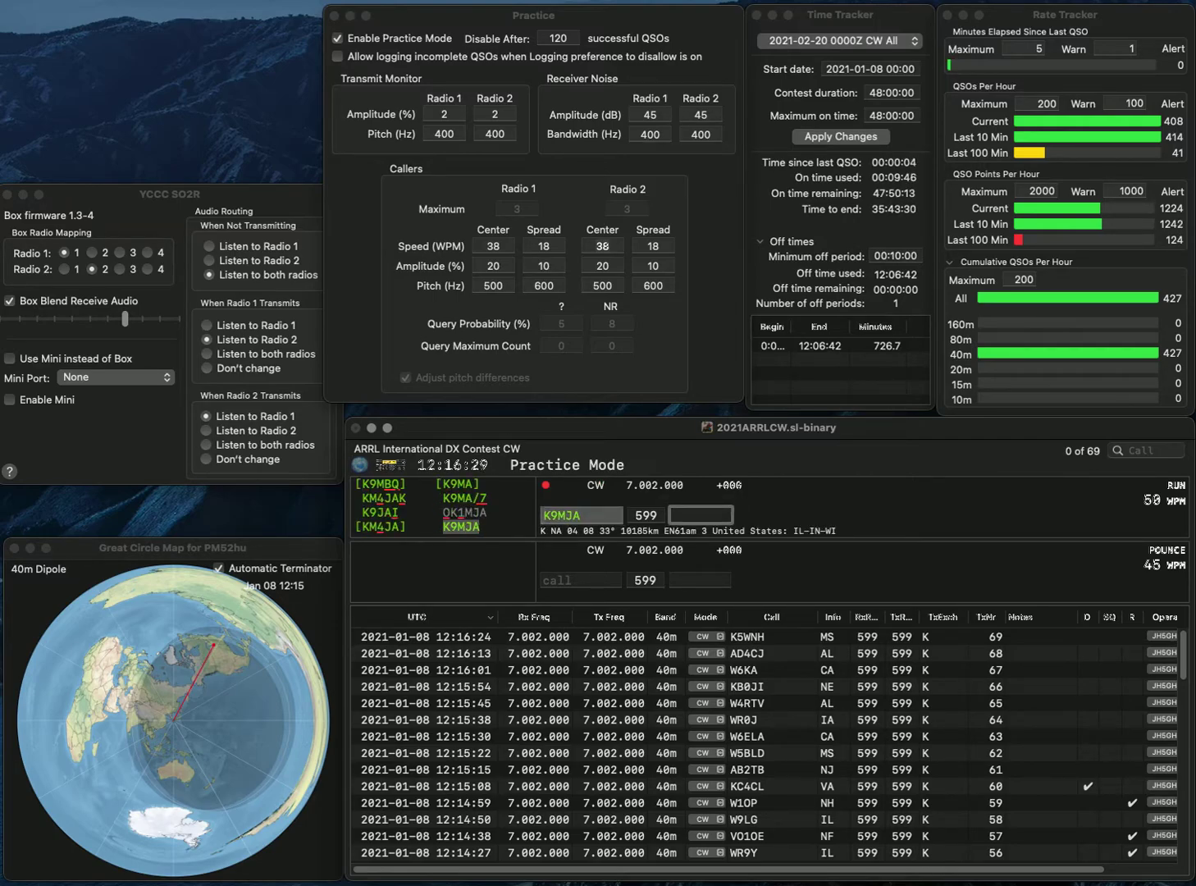
type("WI")
key("Return")
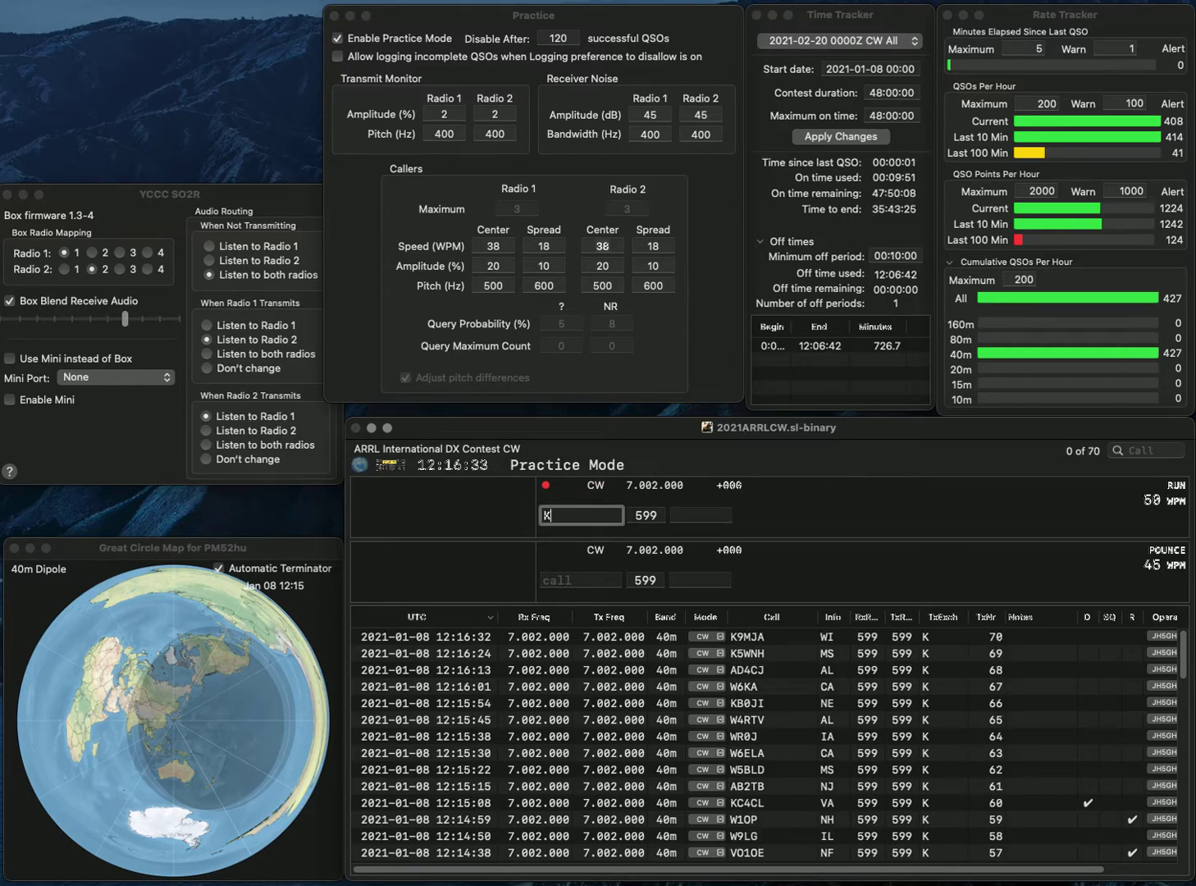
type("W7C")
key("BackSpace")
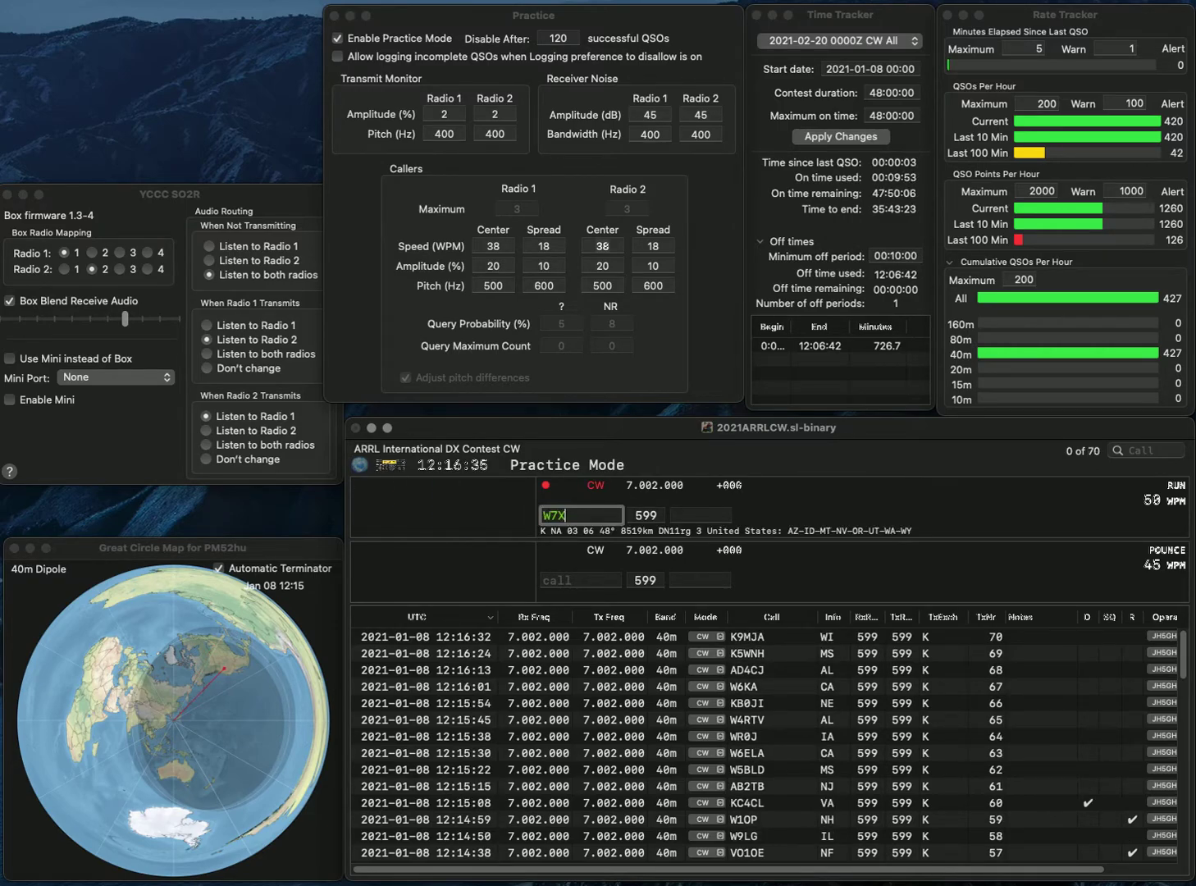
type("D")
key("BackSpace")
type("DX")
key("Return")
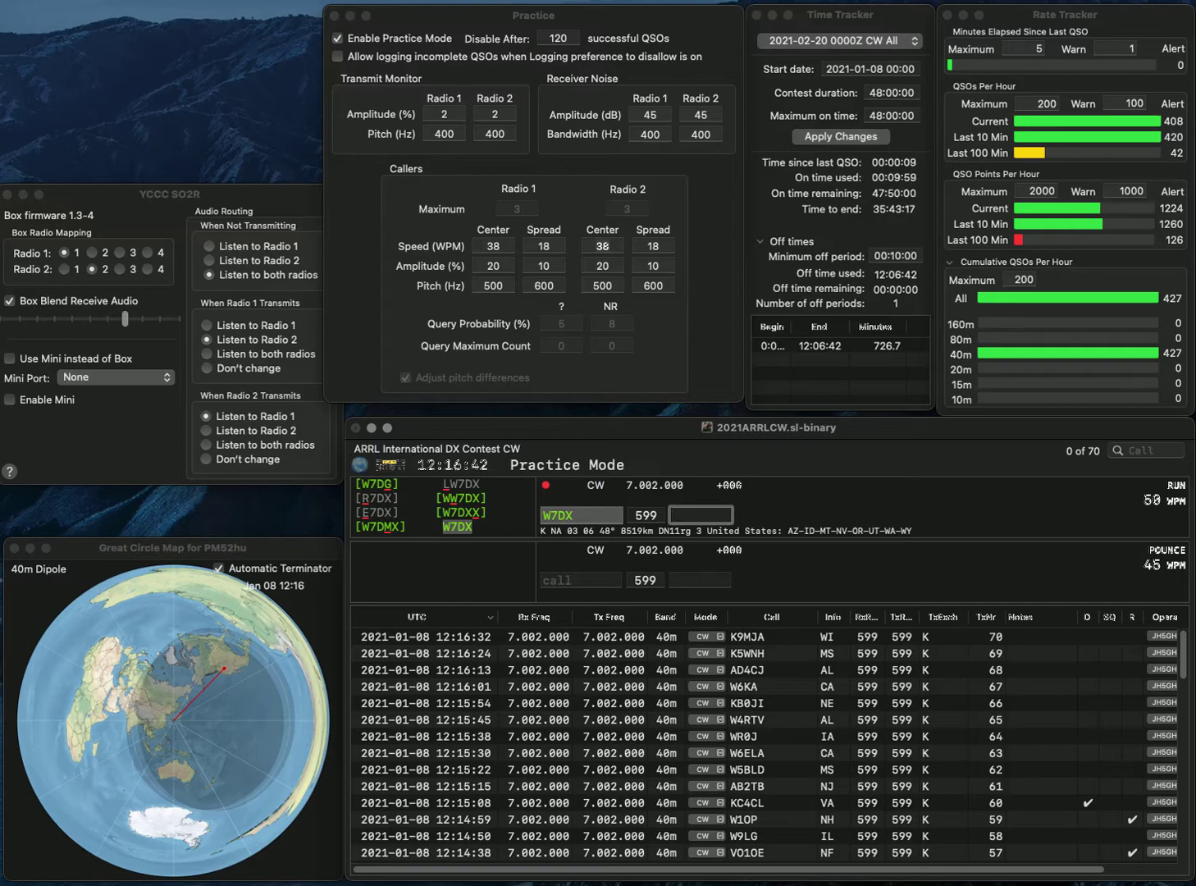
key("shift+Tab")
type("W7D")
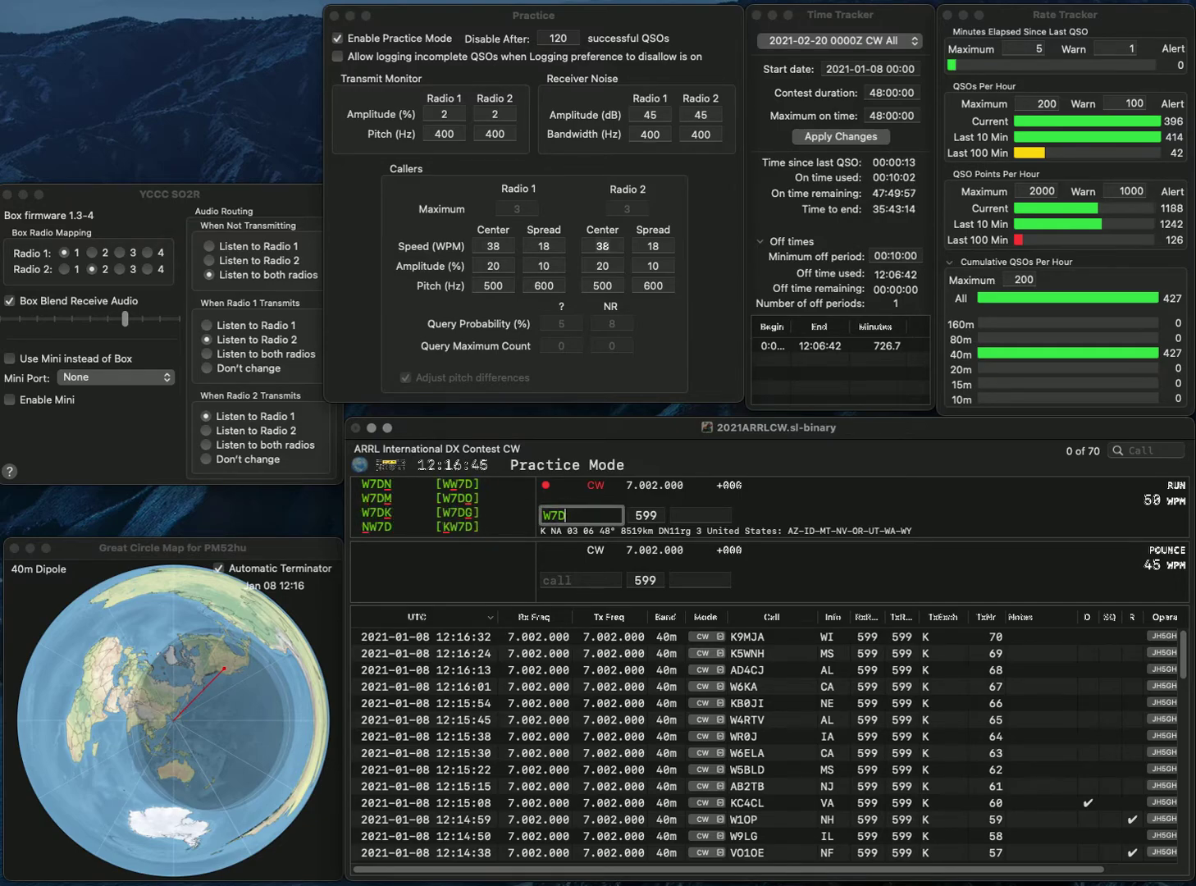
type("K")
key("Tab")
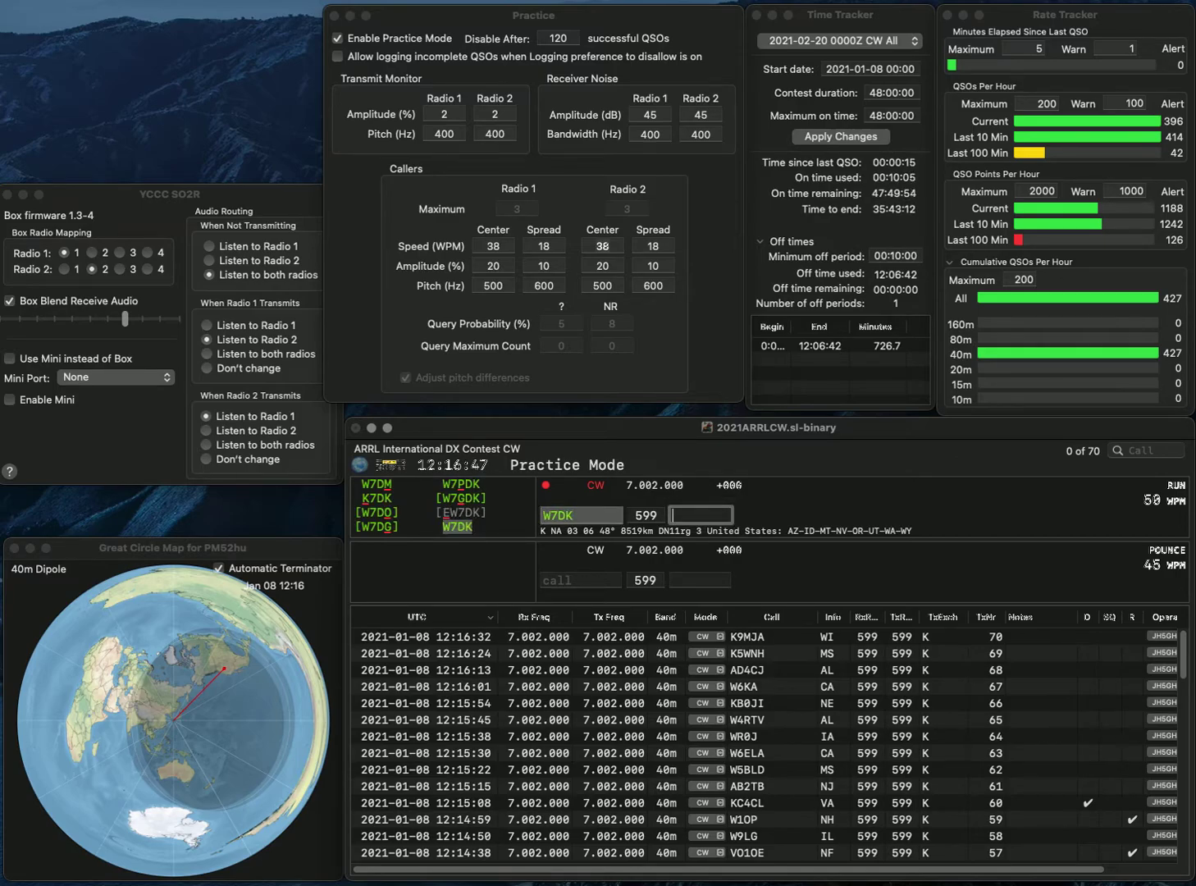
type("WA")
key("Return")
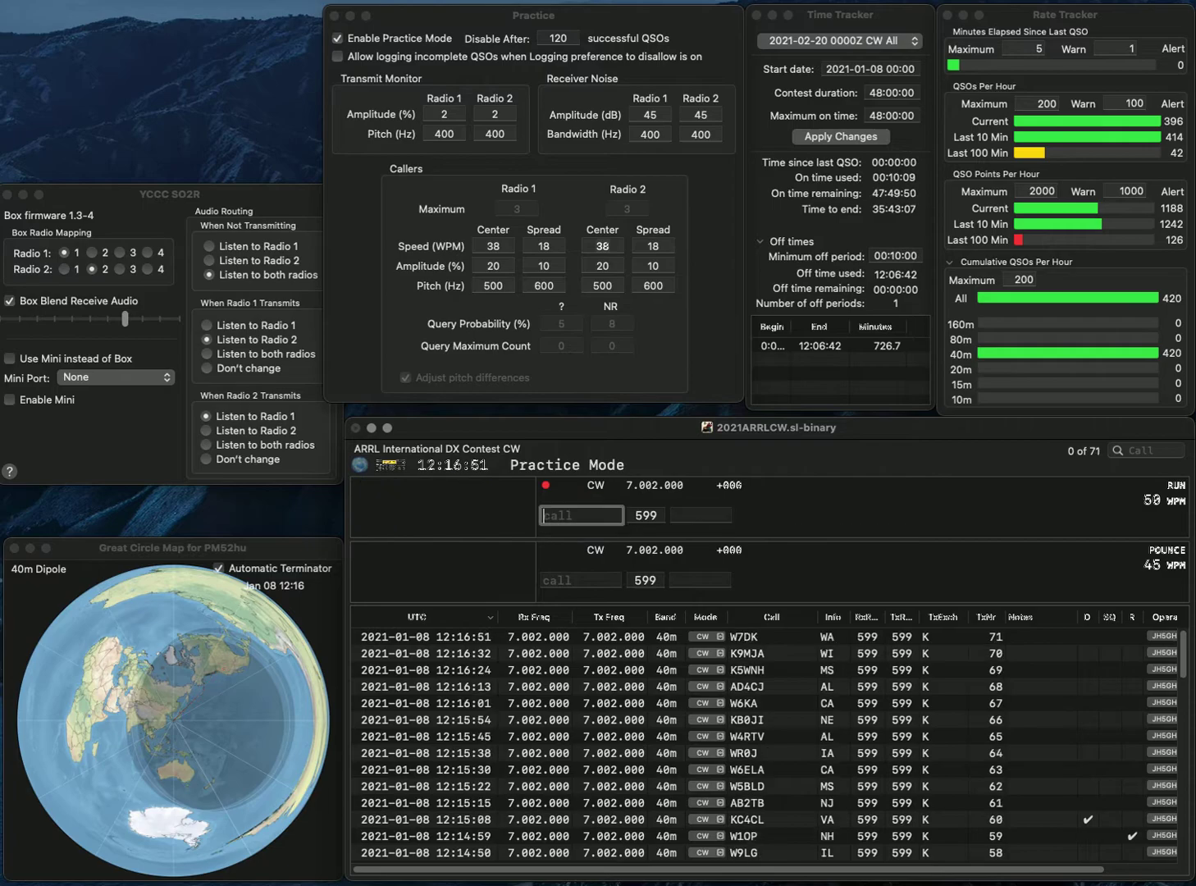
type("KE8IVY")
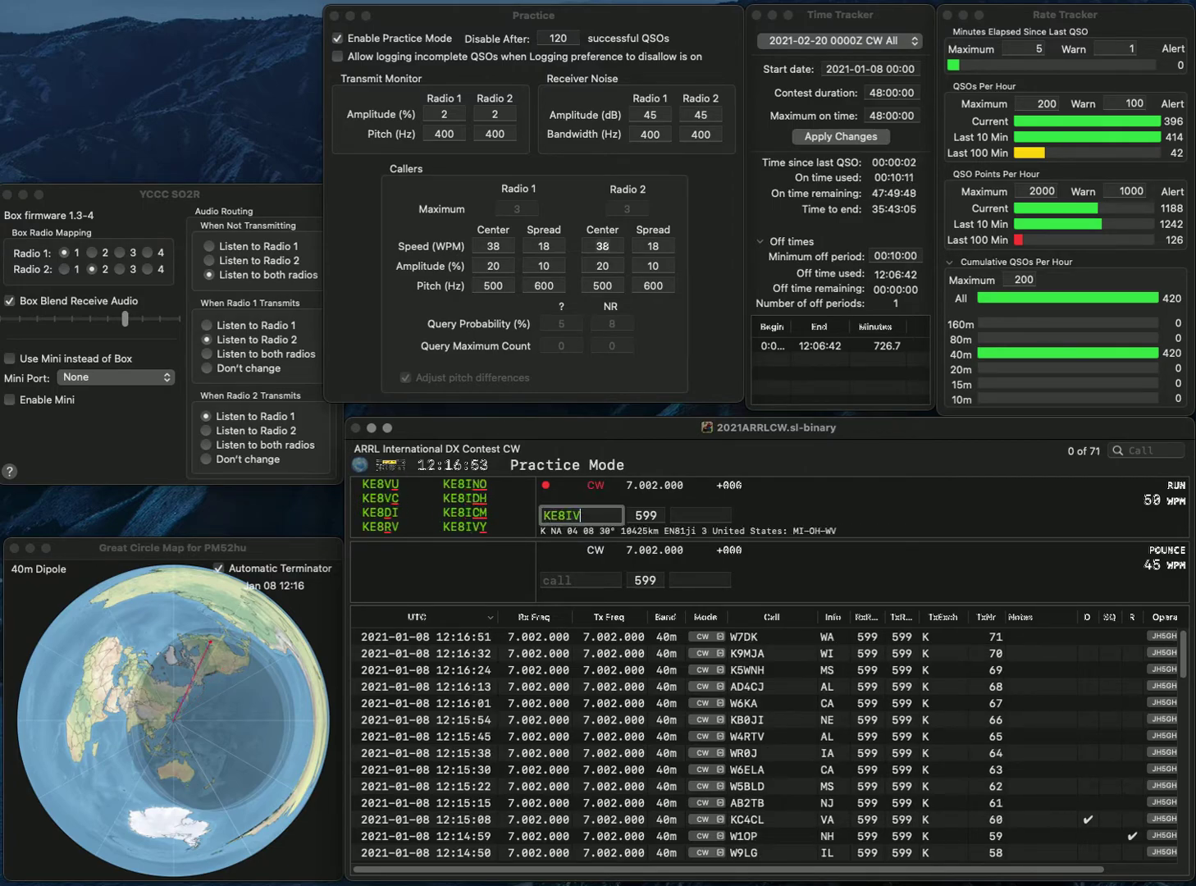
left_click(702, 515)
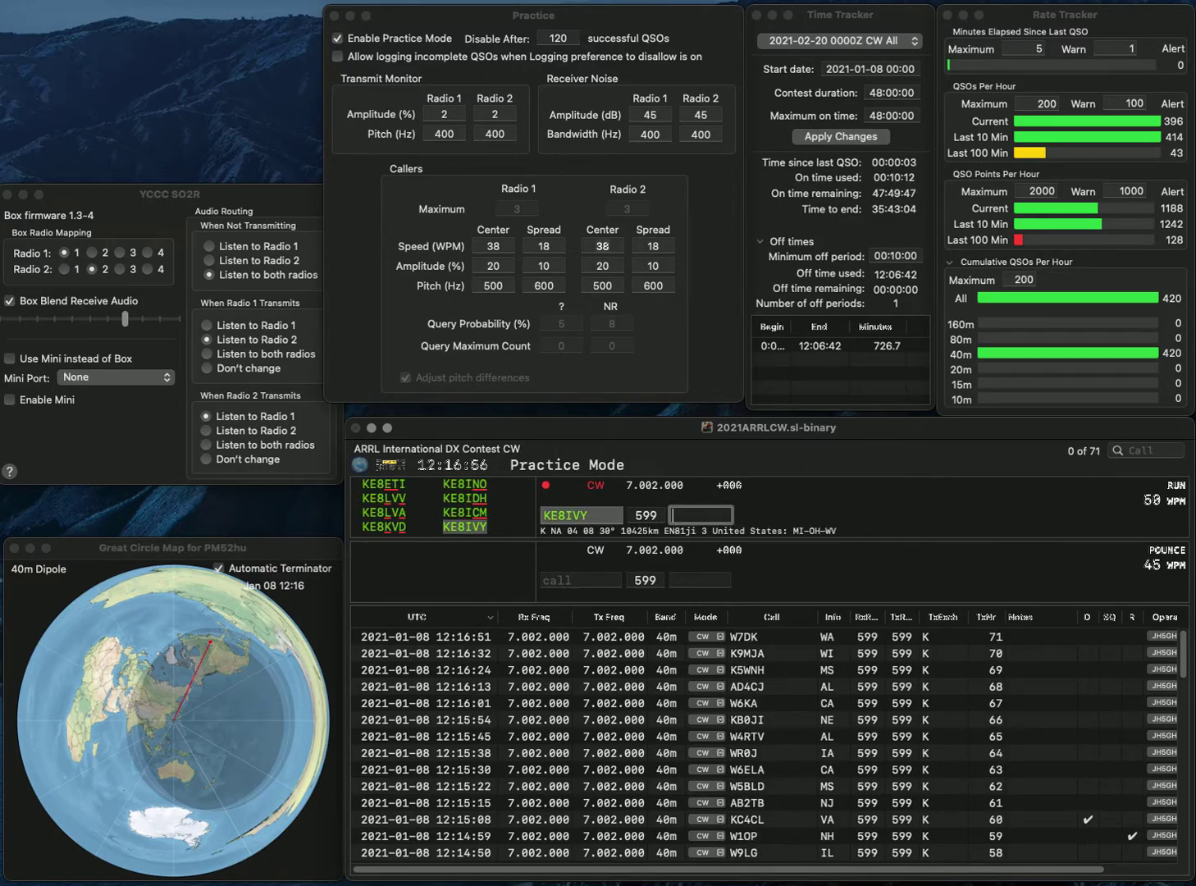
type("WV")
key("Return")
type("VE3UN")
key("Return")
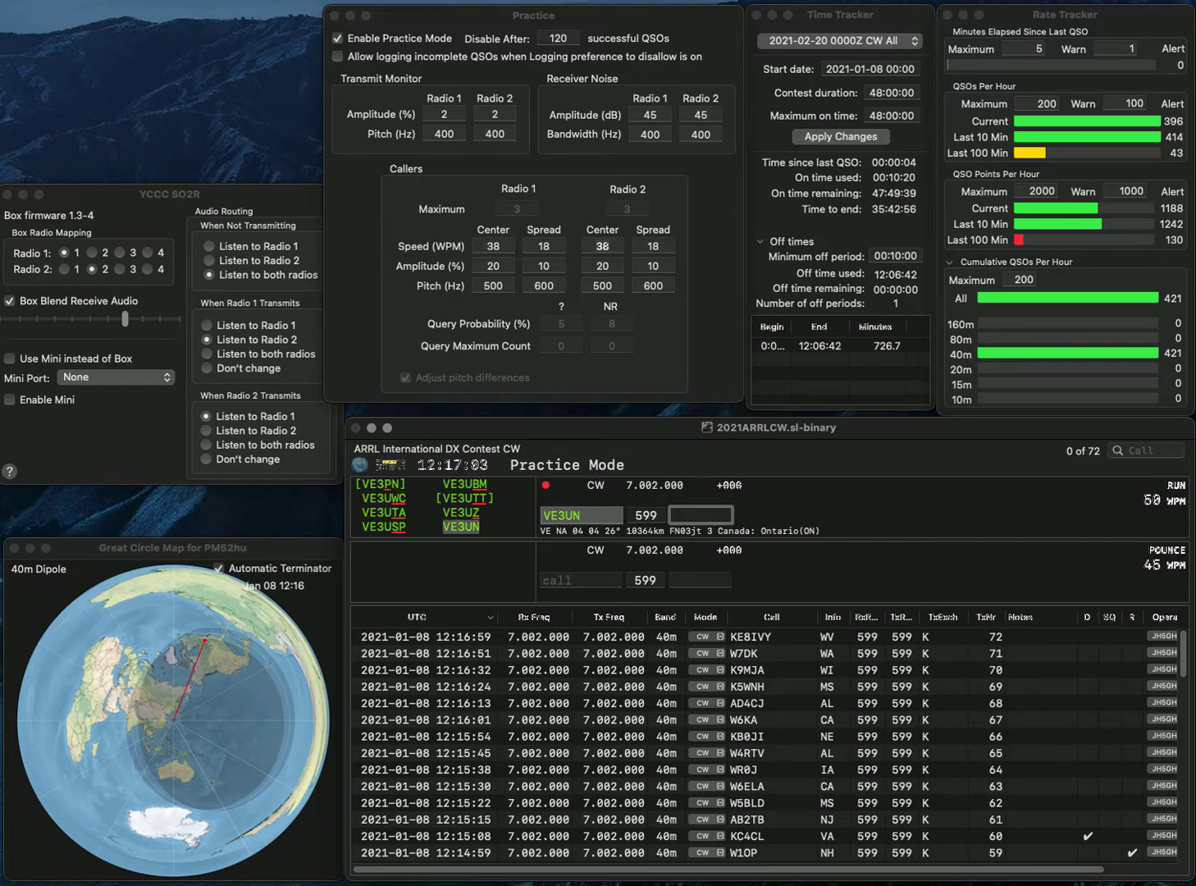
type("ON")
key("Return")
type("W7UY")
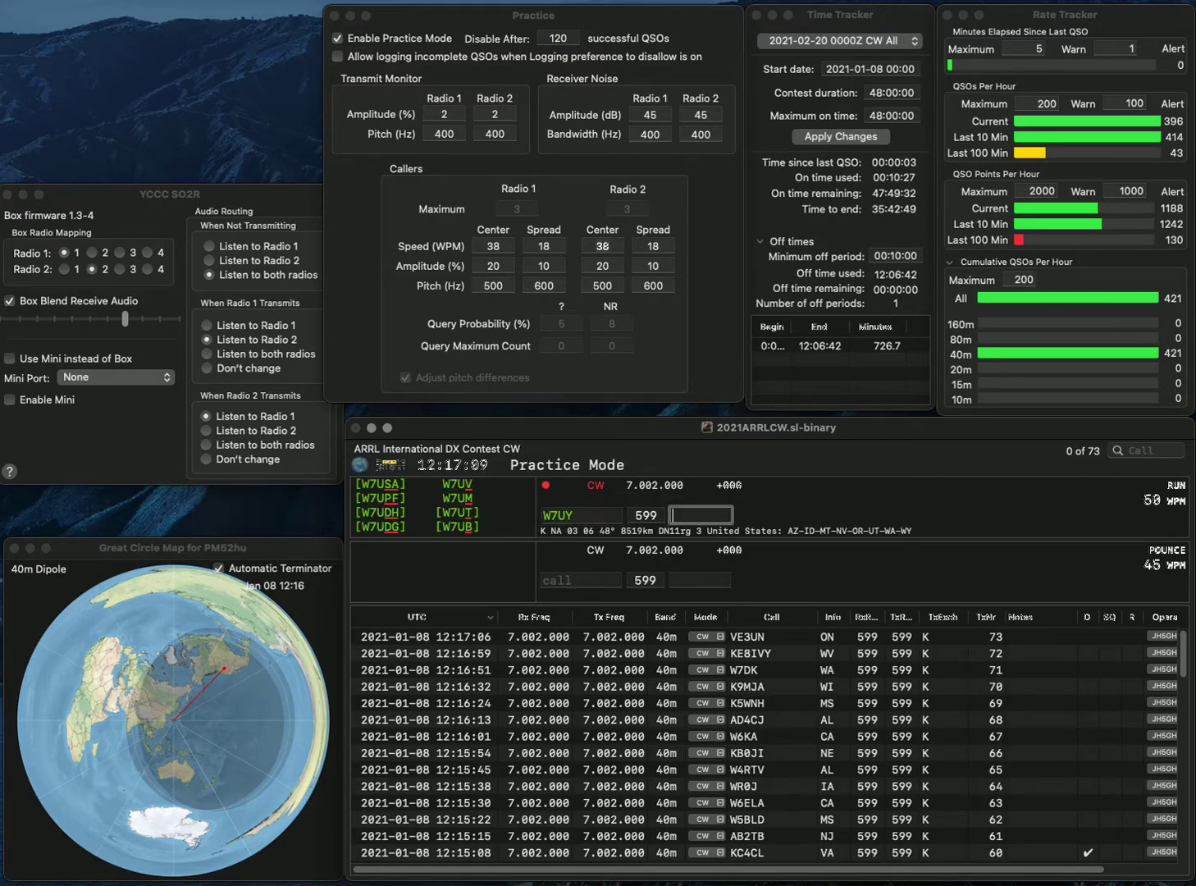
key("Left")
key("BackSpace")
type("F")
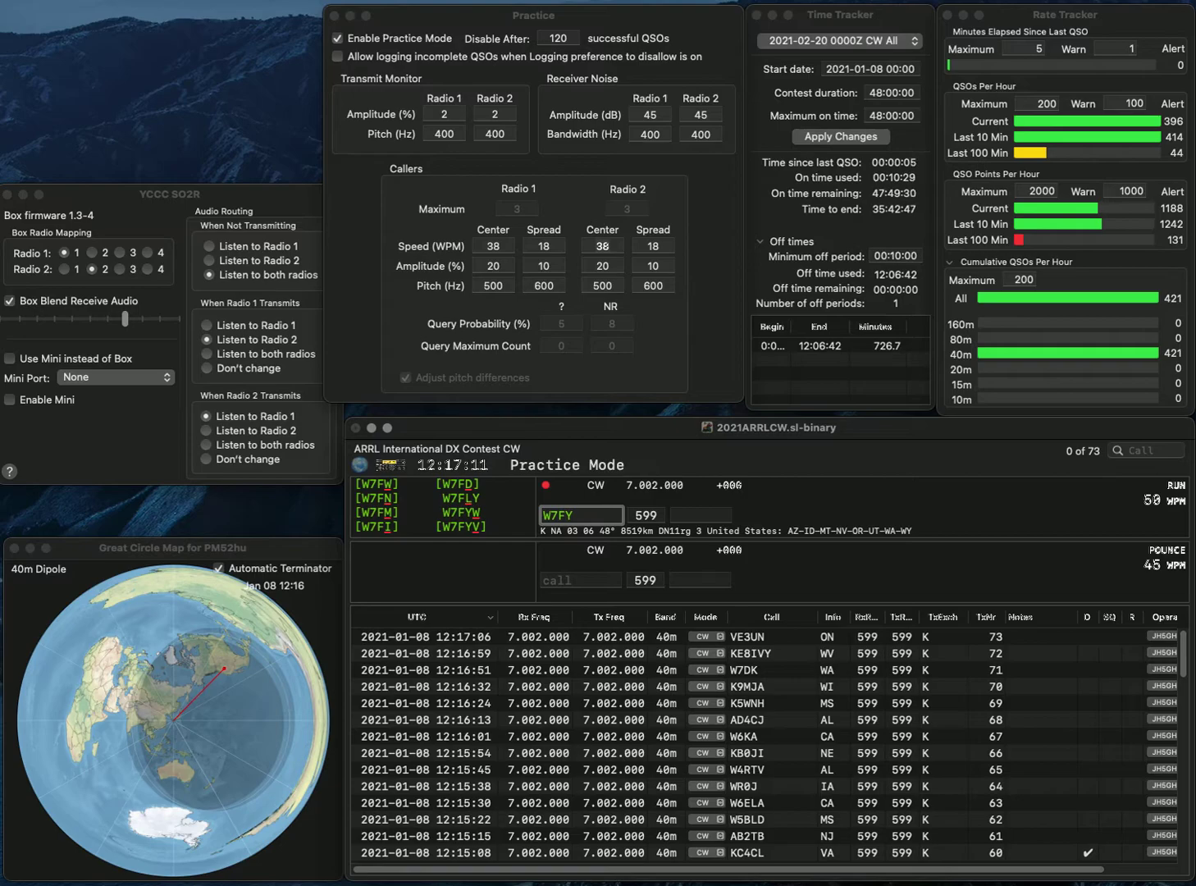
key("BackSpace")
type("V")
key("Return")
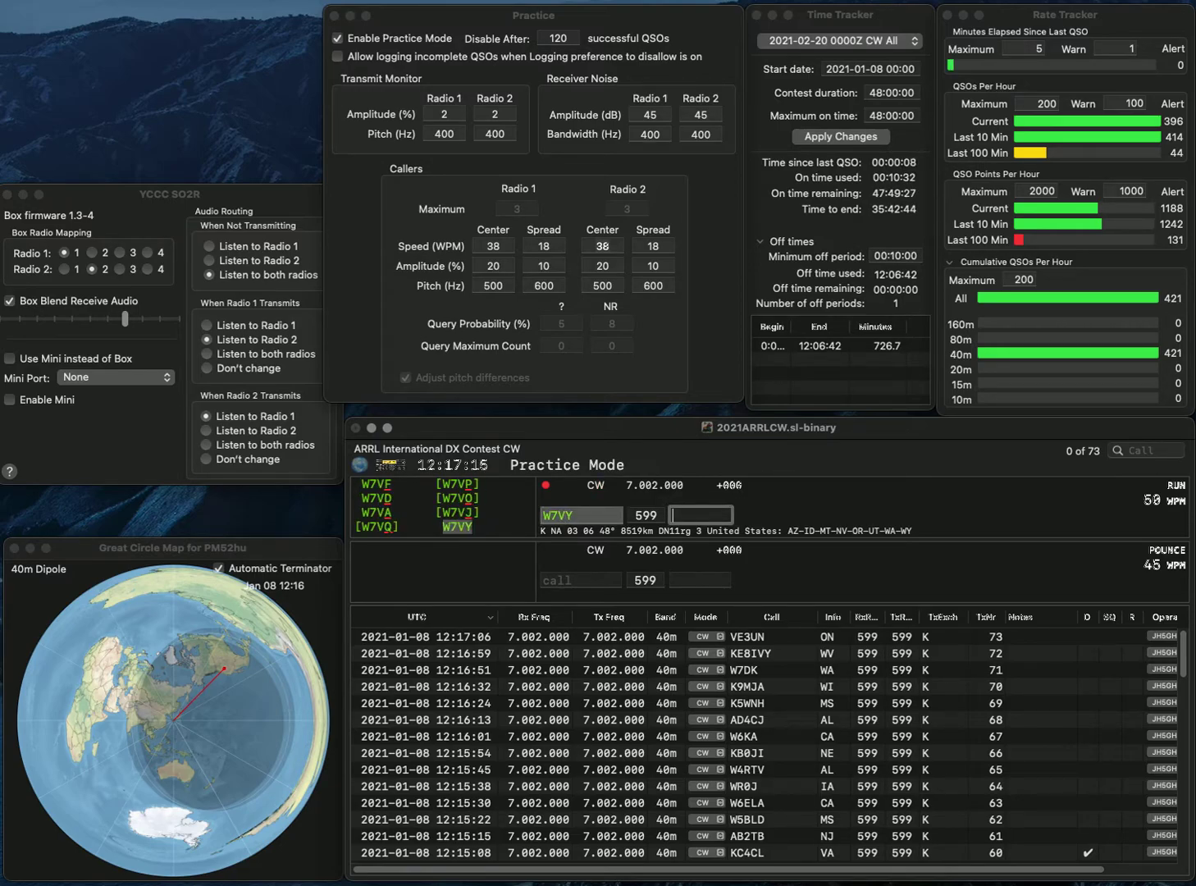
type("AZ")
key("Return")
type("AC7GL")
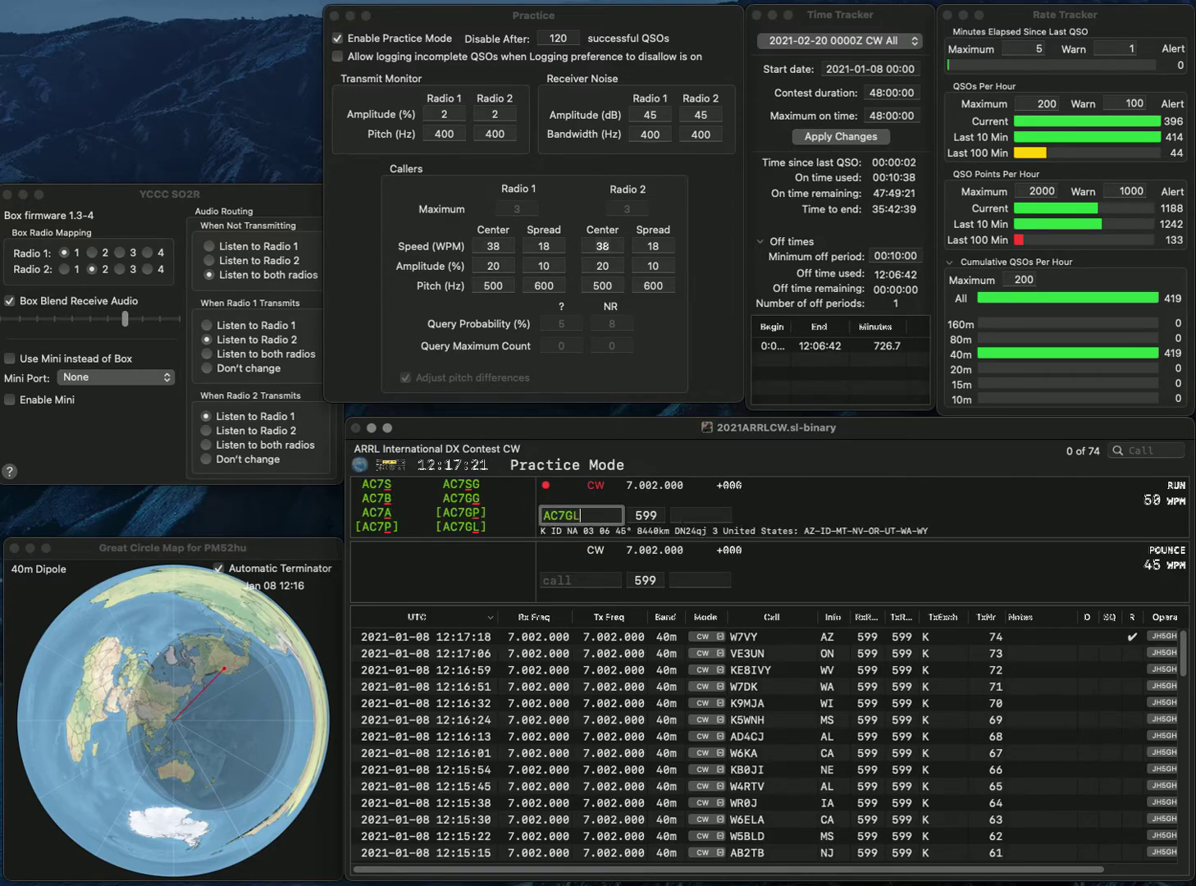
key("Return")
type("ID")
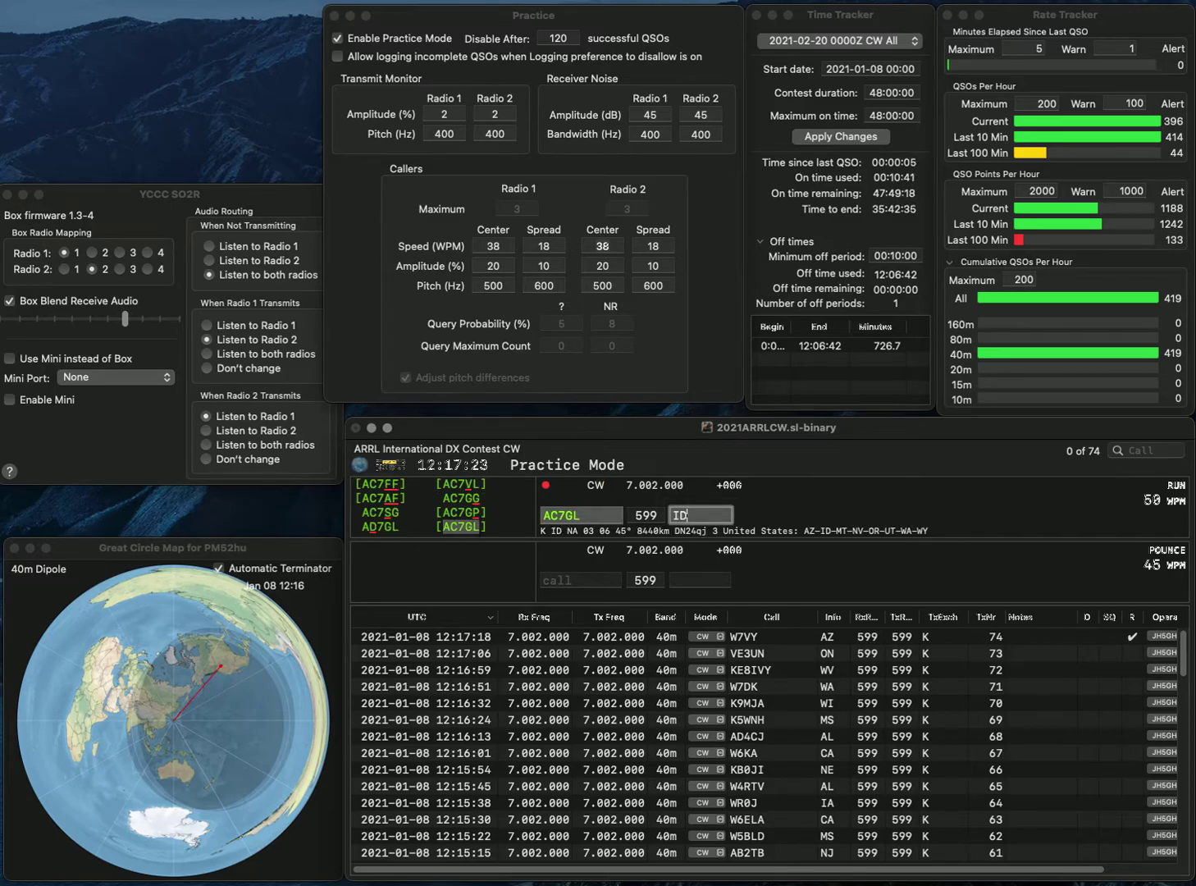
key("Return")
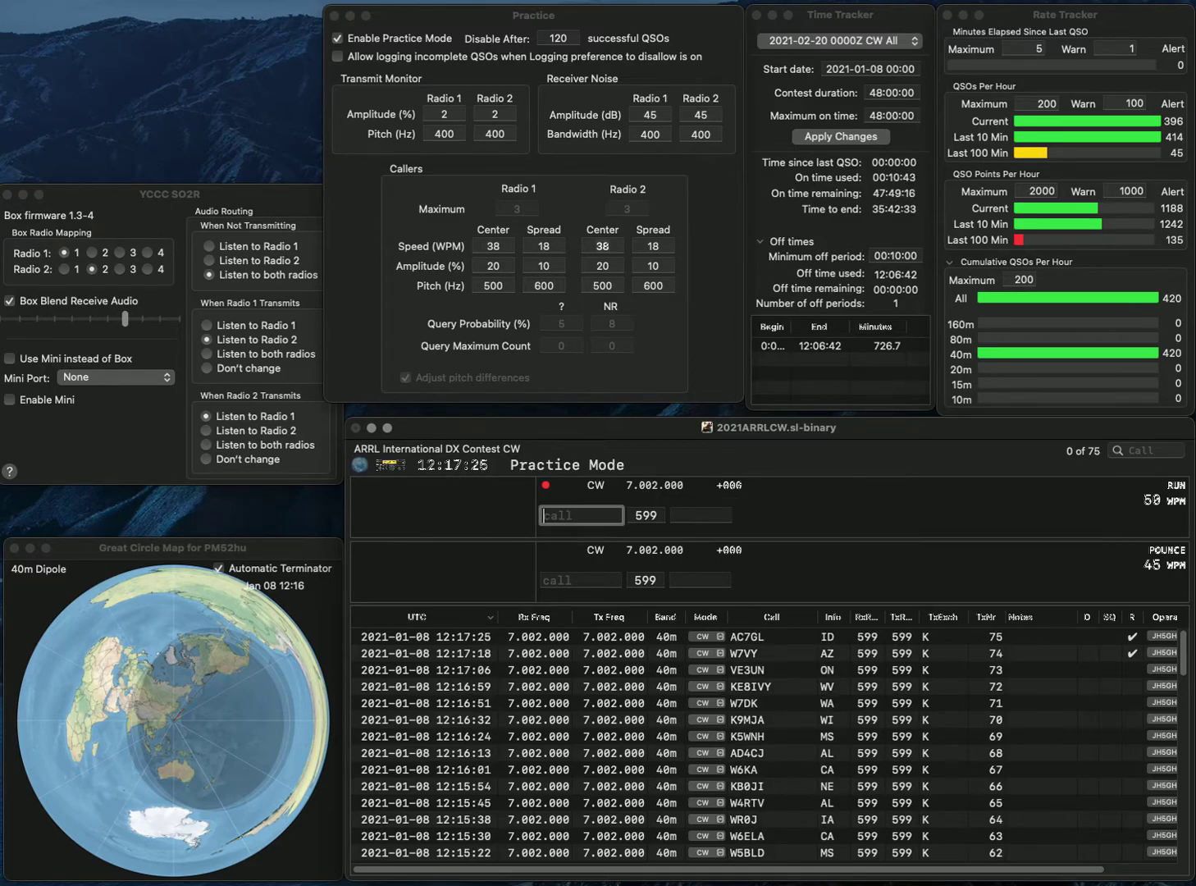
type("K4OLD")
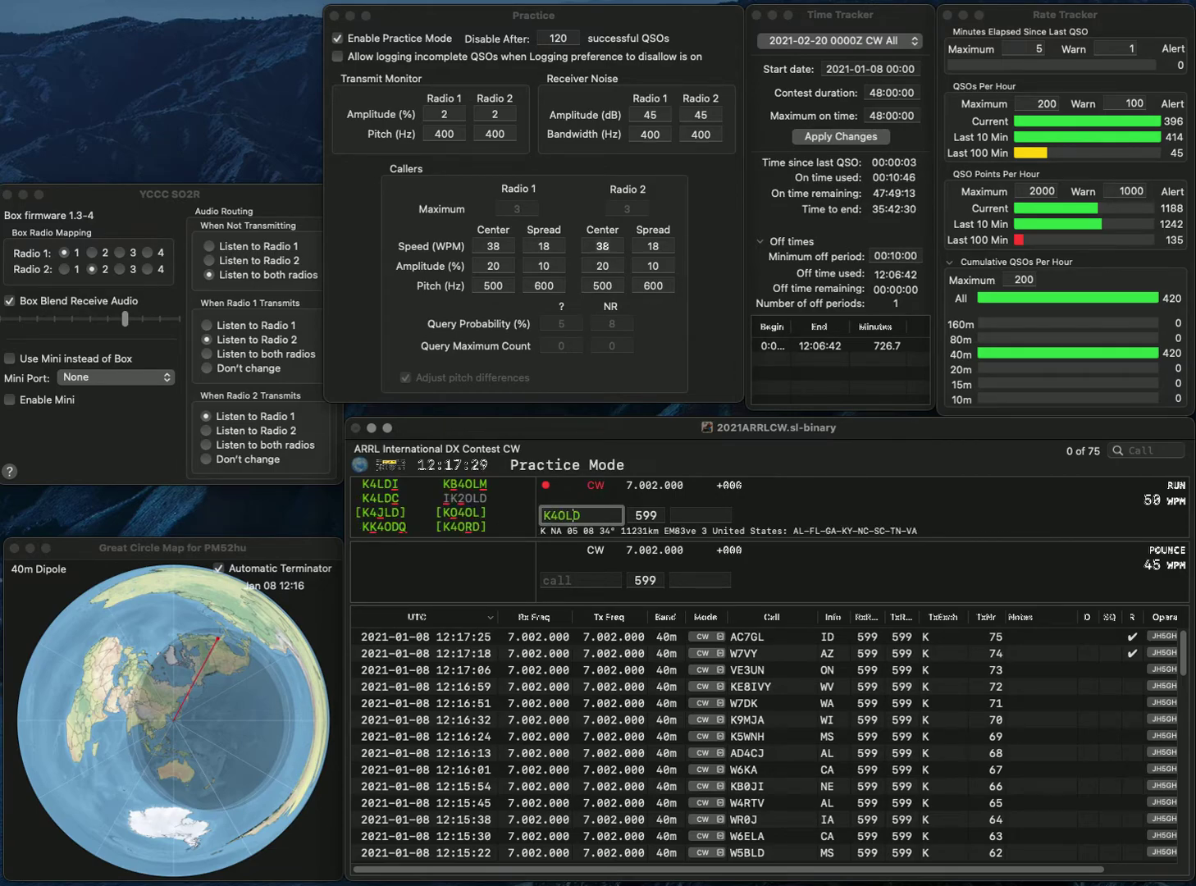
key("BackSpace")
key("BackSpace")
type("RD")
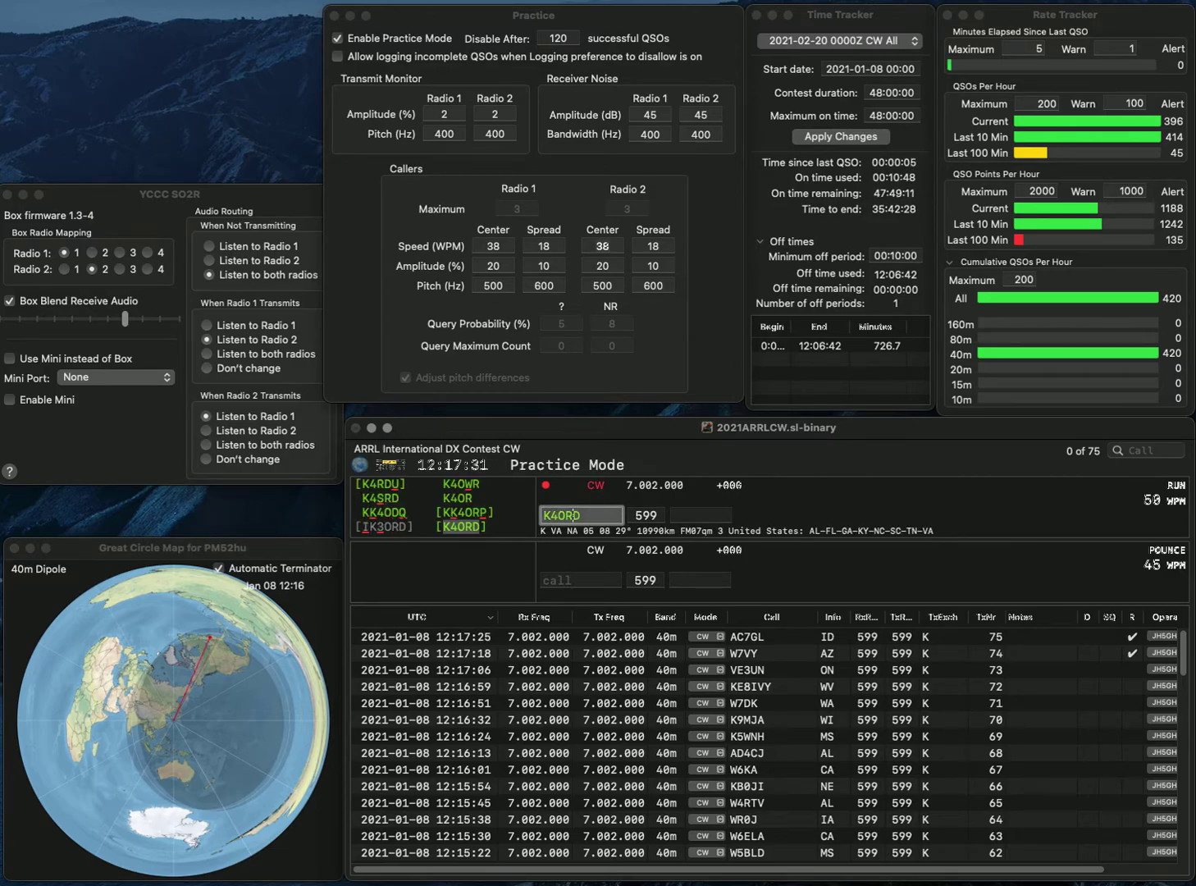
key("Return")
type("VA")
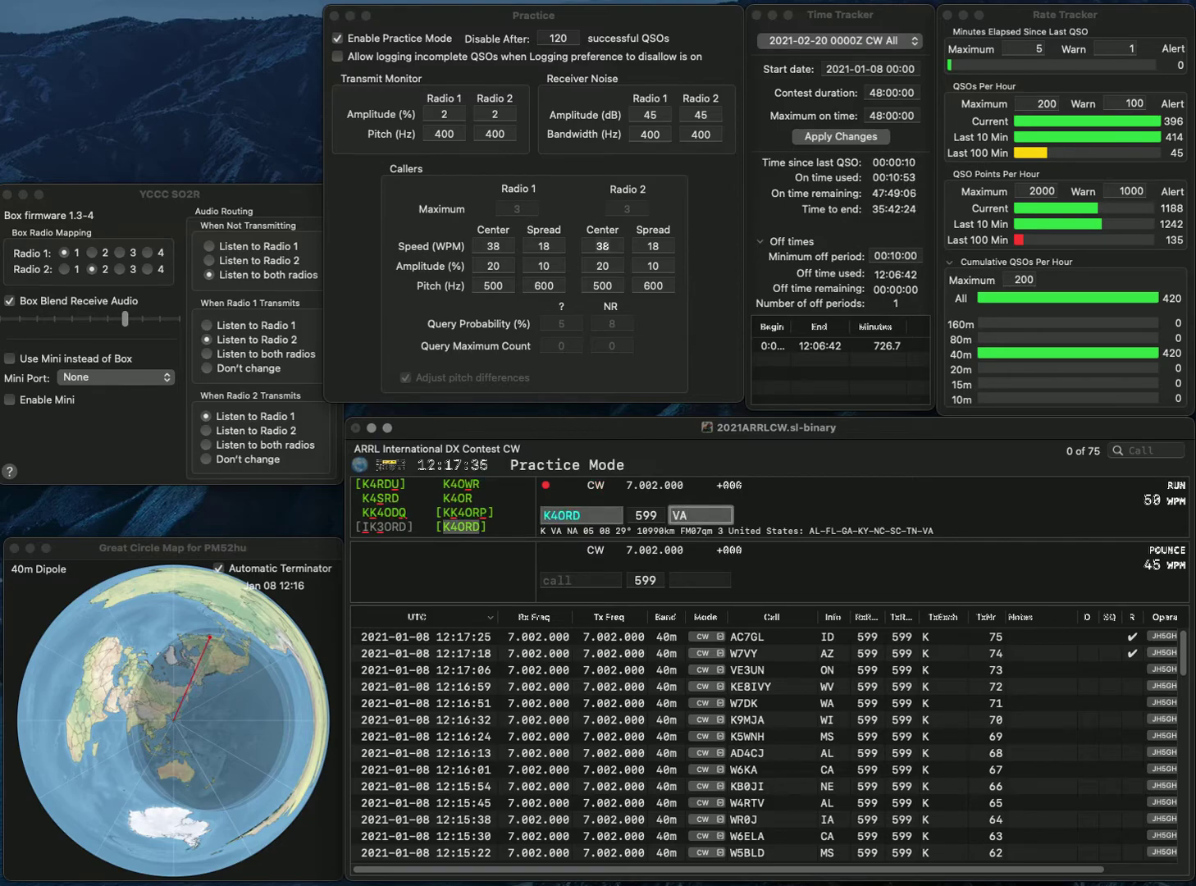
key("Return")
type("K4LY")
key("Return")
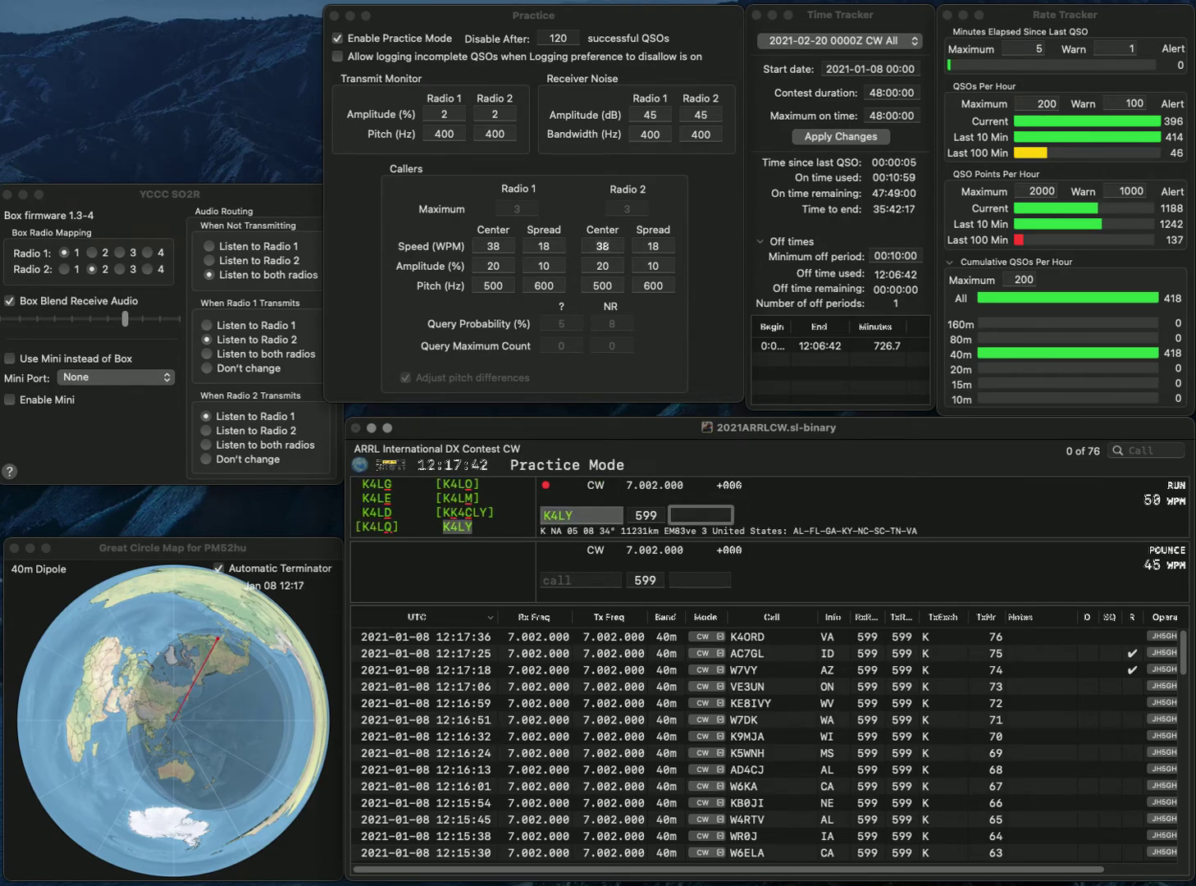
type("GA")
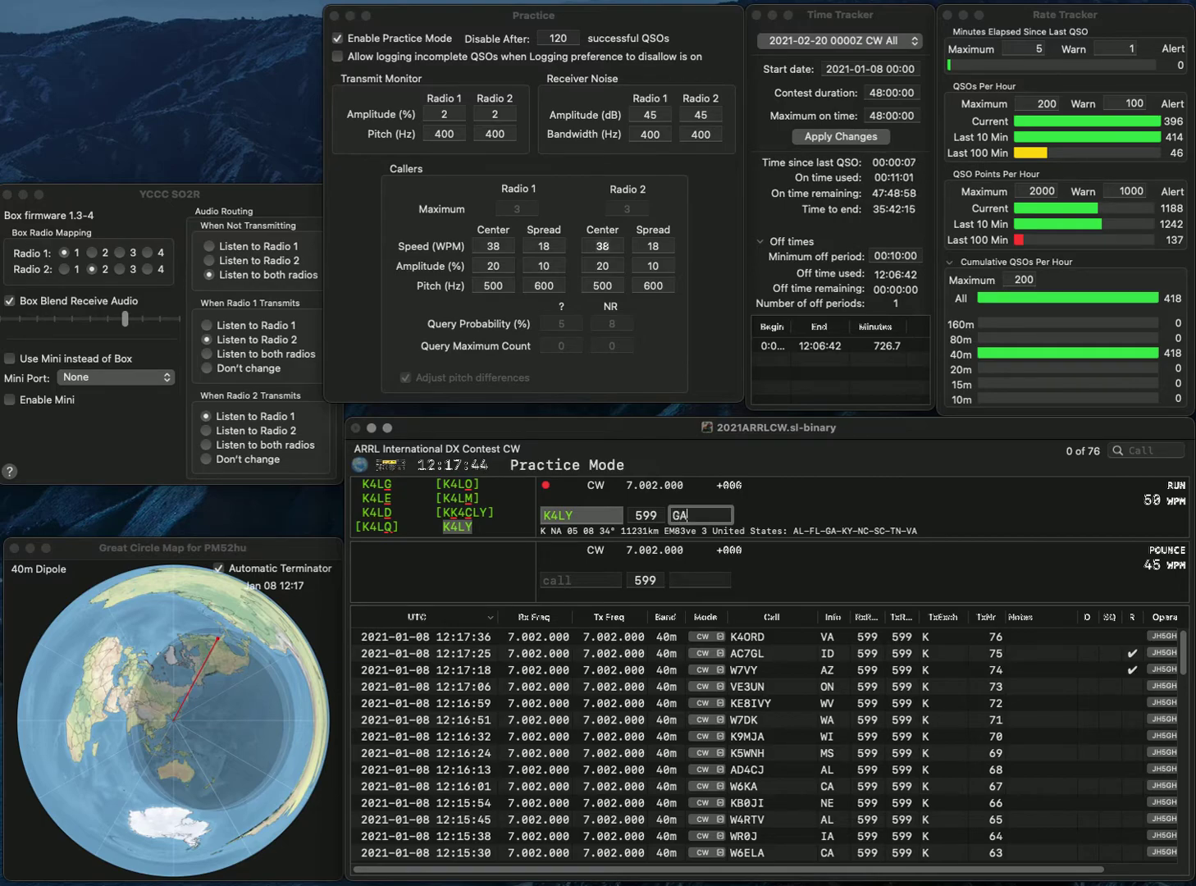
key("Return")
type("AA6MK")
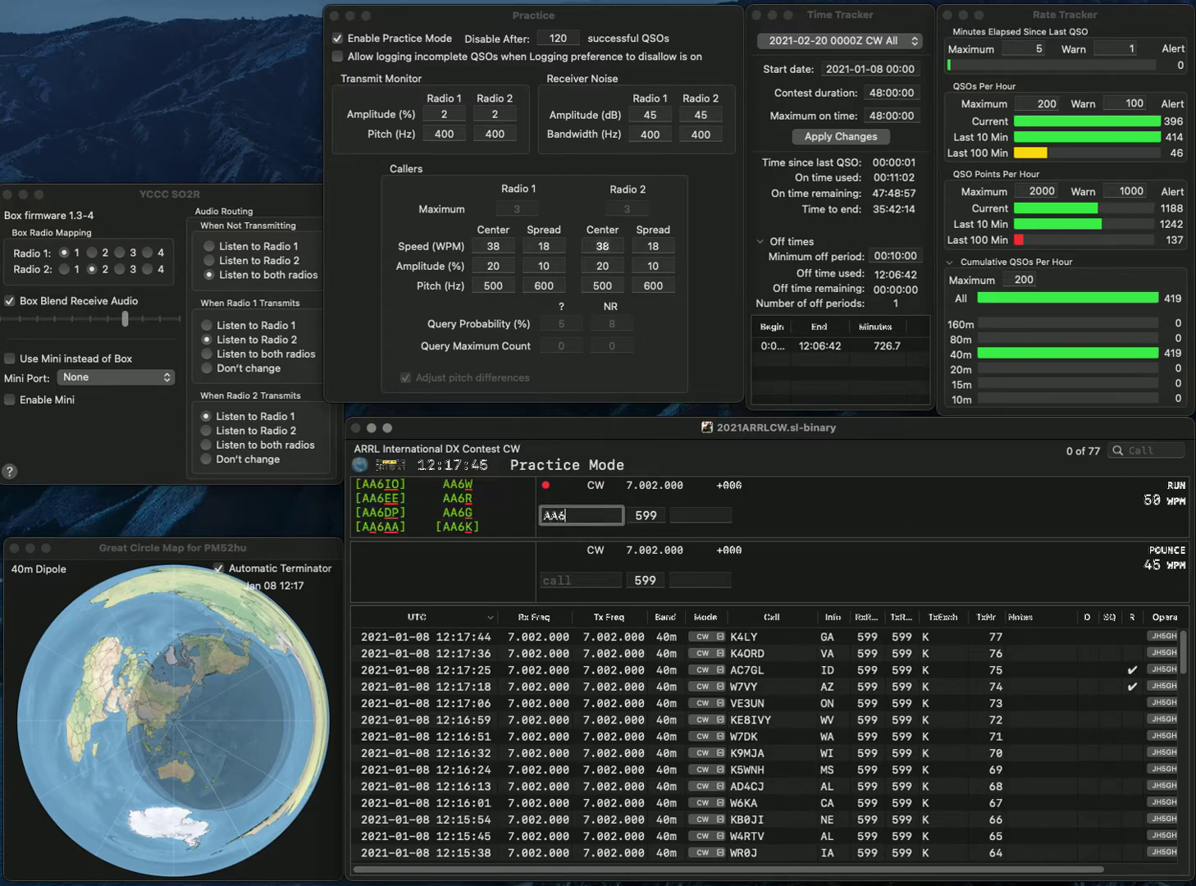
key("space")
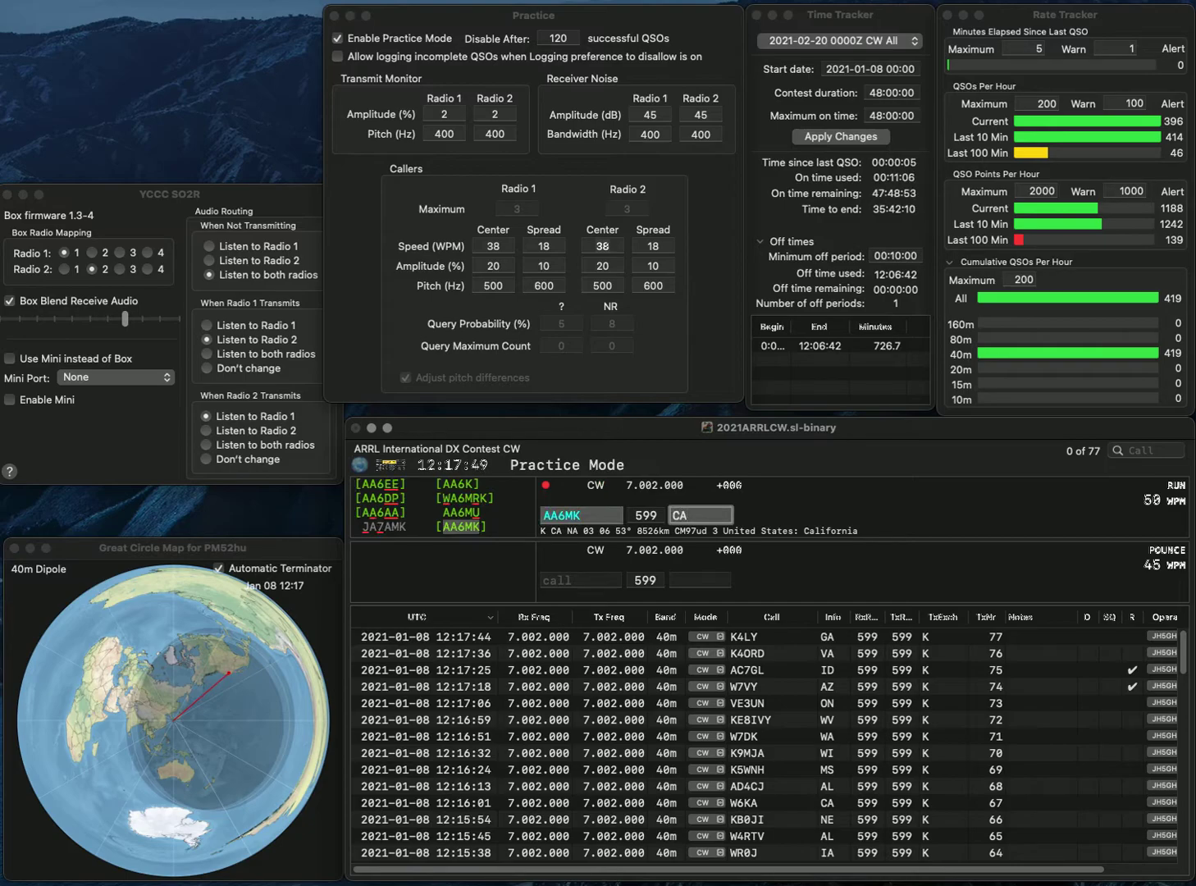
key("Return")
type("W")
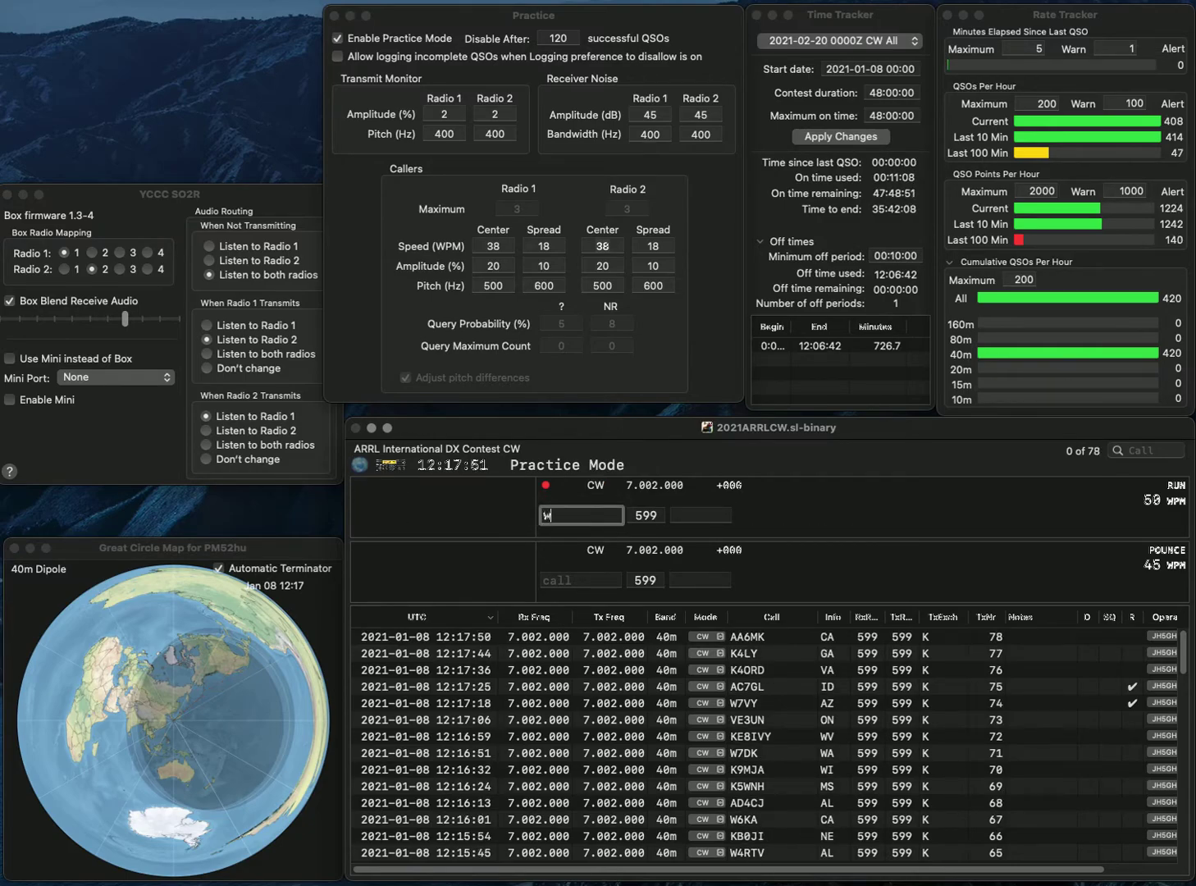
type("0CAR")
key("Return")
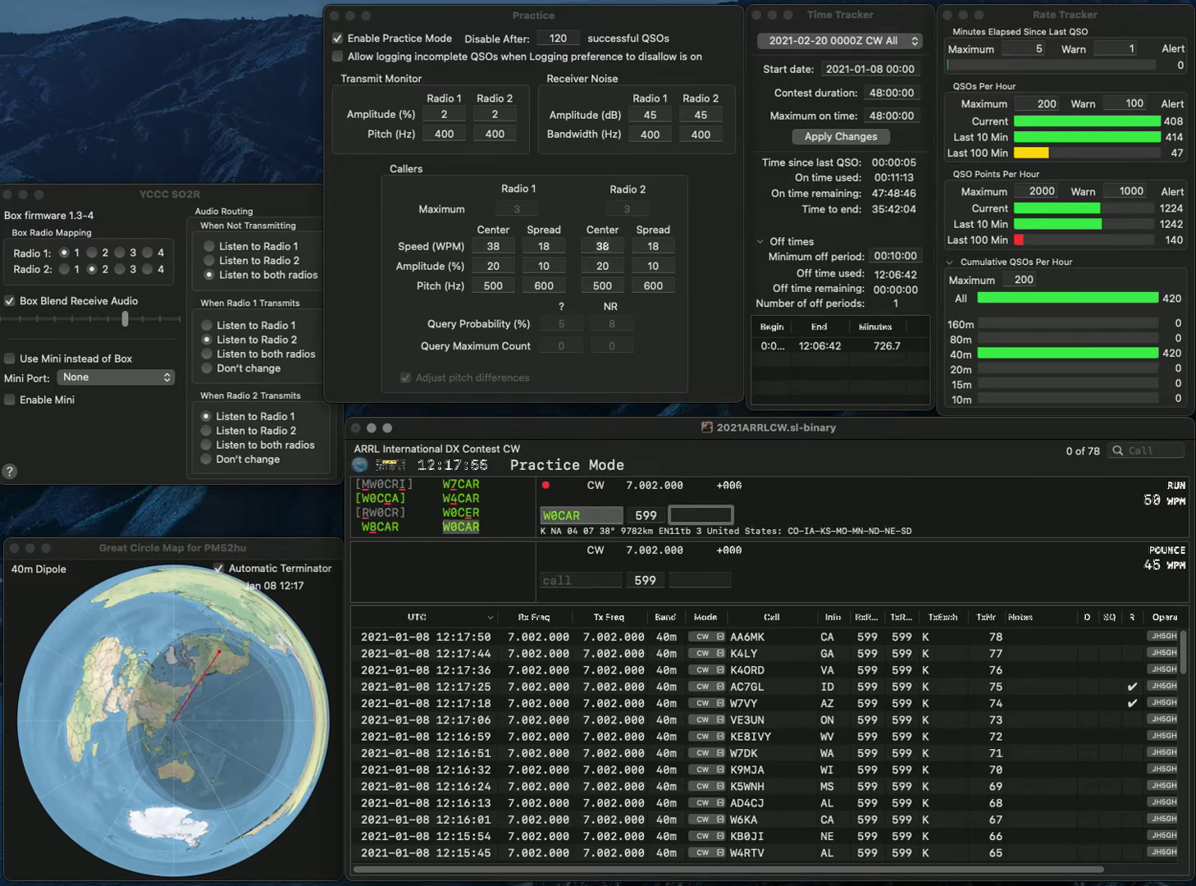
type("IA")
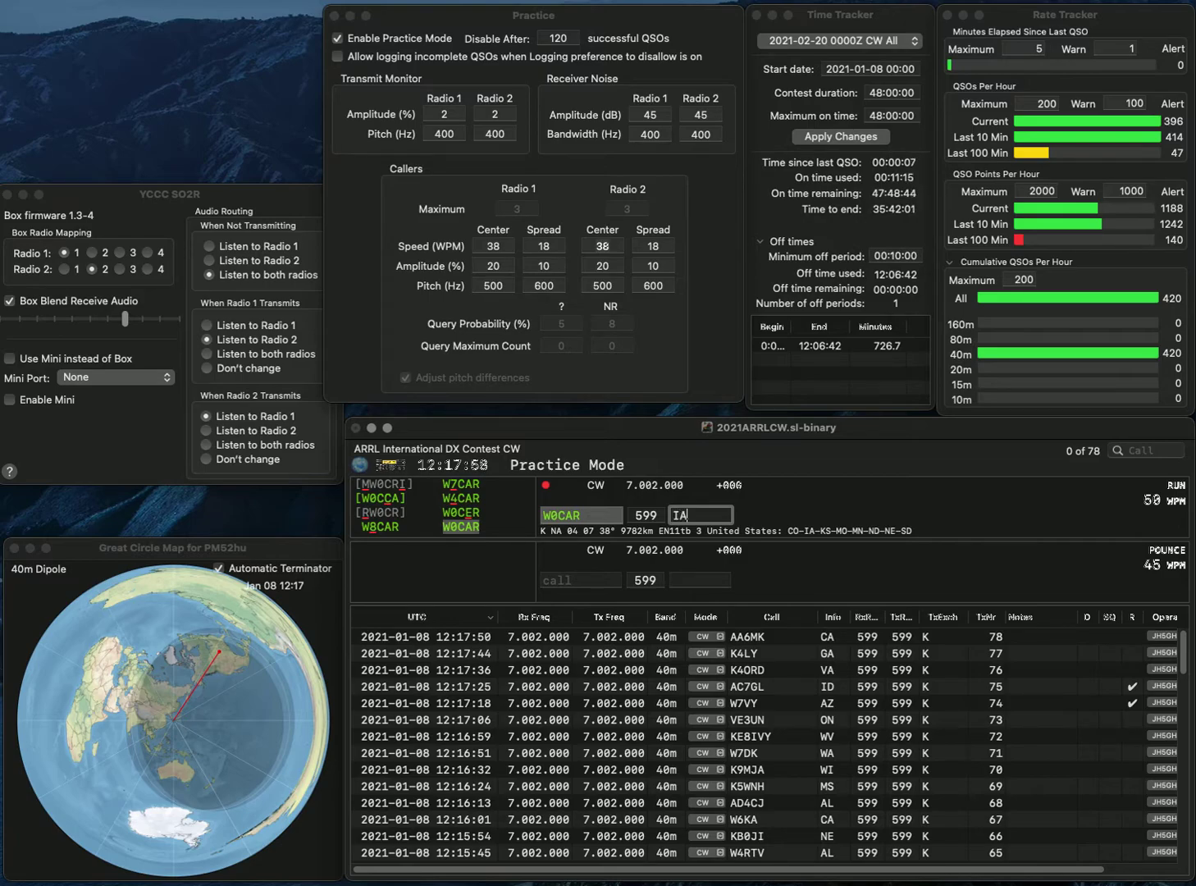
key("Return")
Log the CW contact with NW6V, entering OR as the received exchange
type("NW6V")
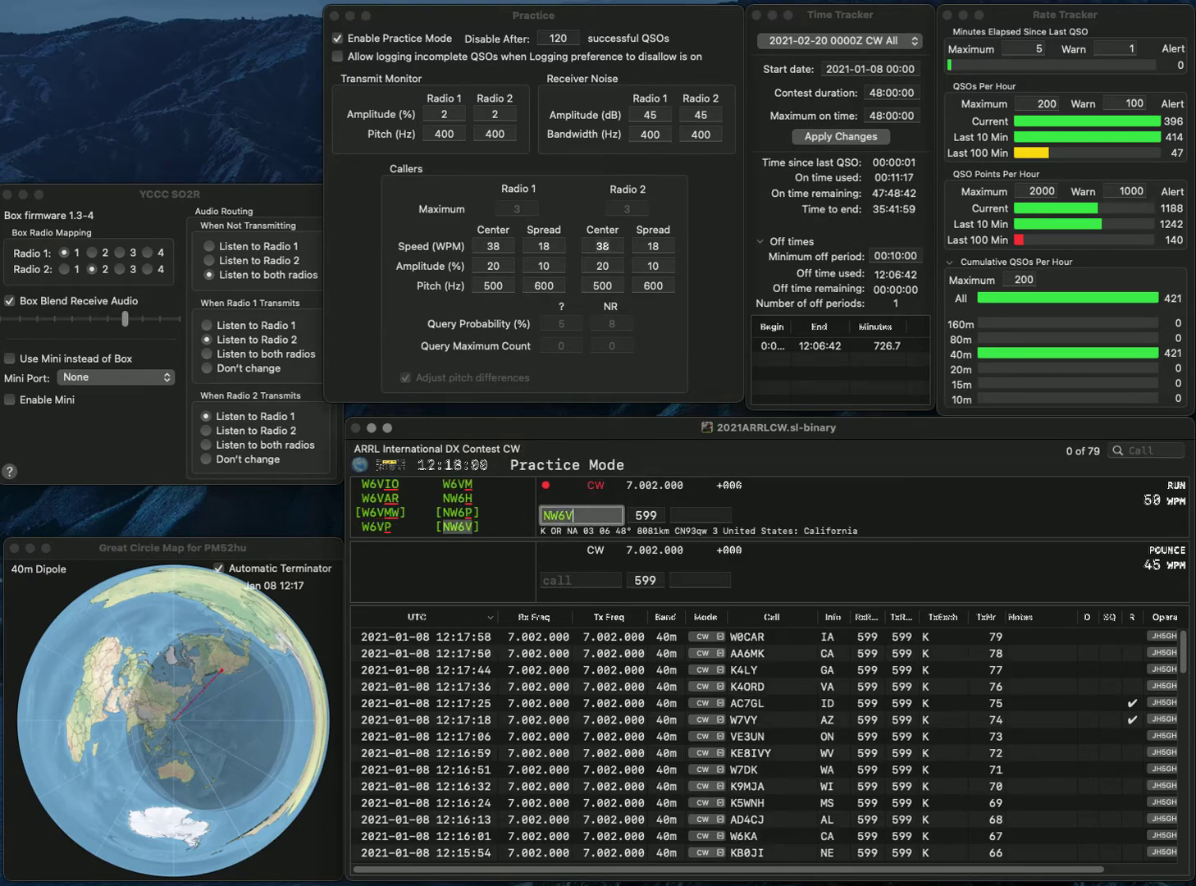
key("space")
type("OR")
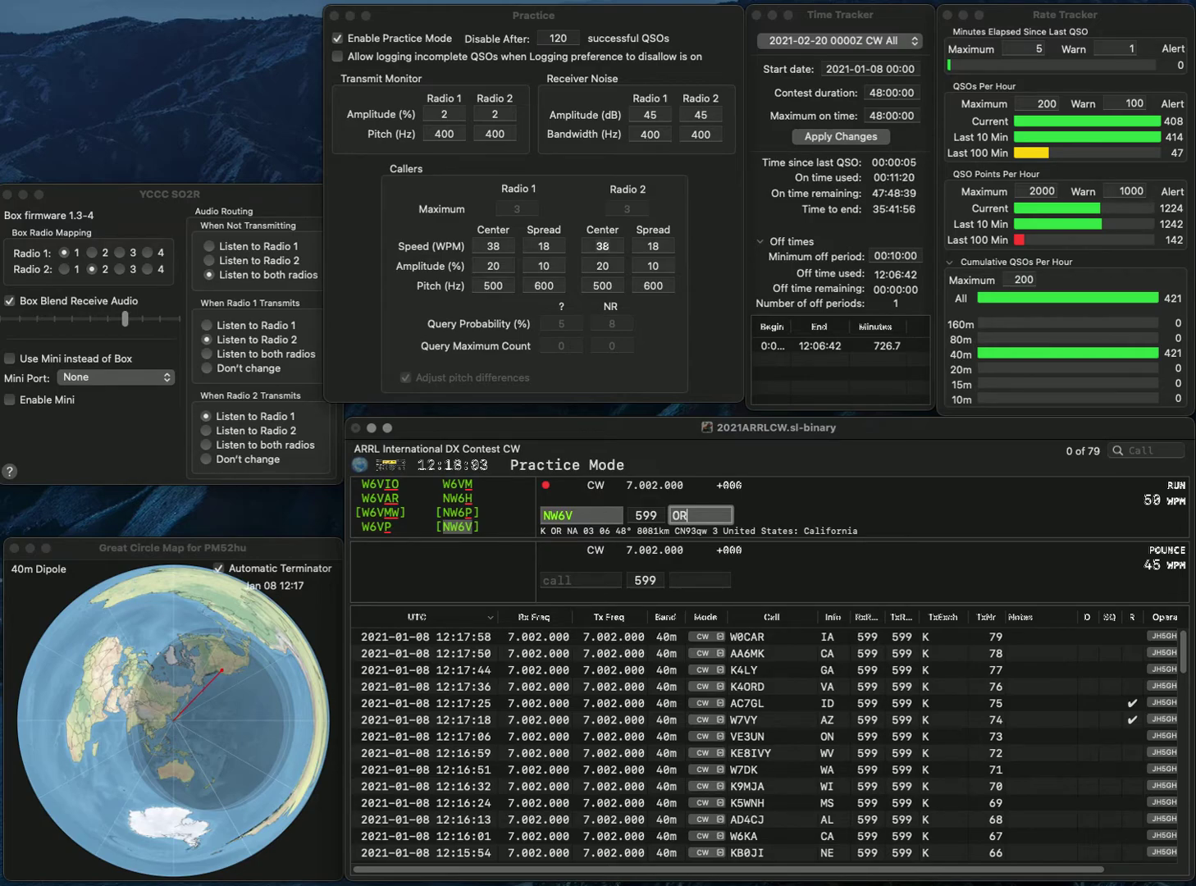
key("Return")
type("W0CKI")
key("Return")
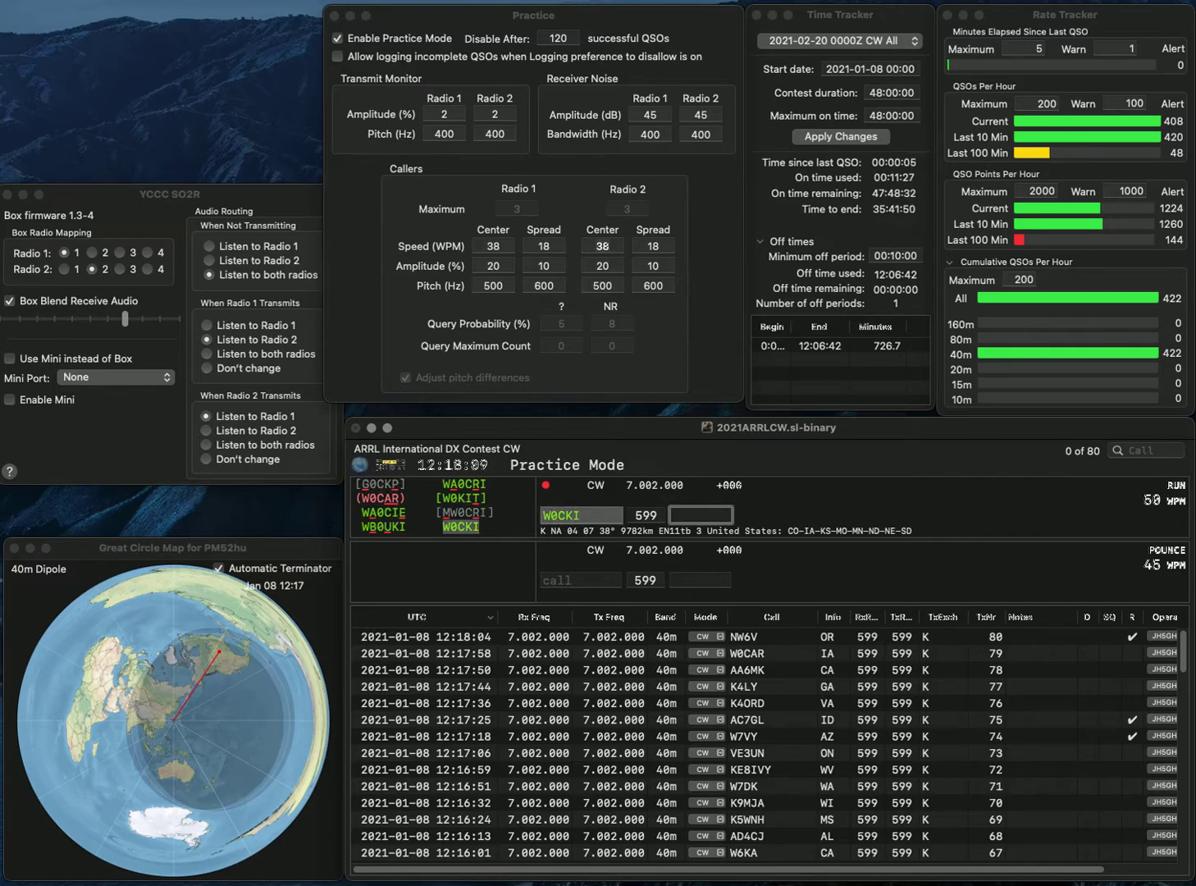
type("MN")
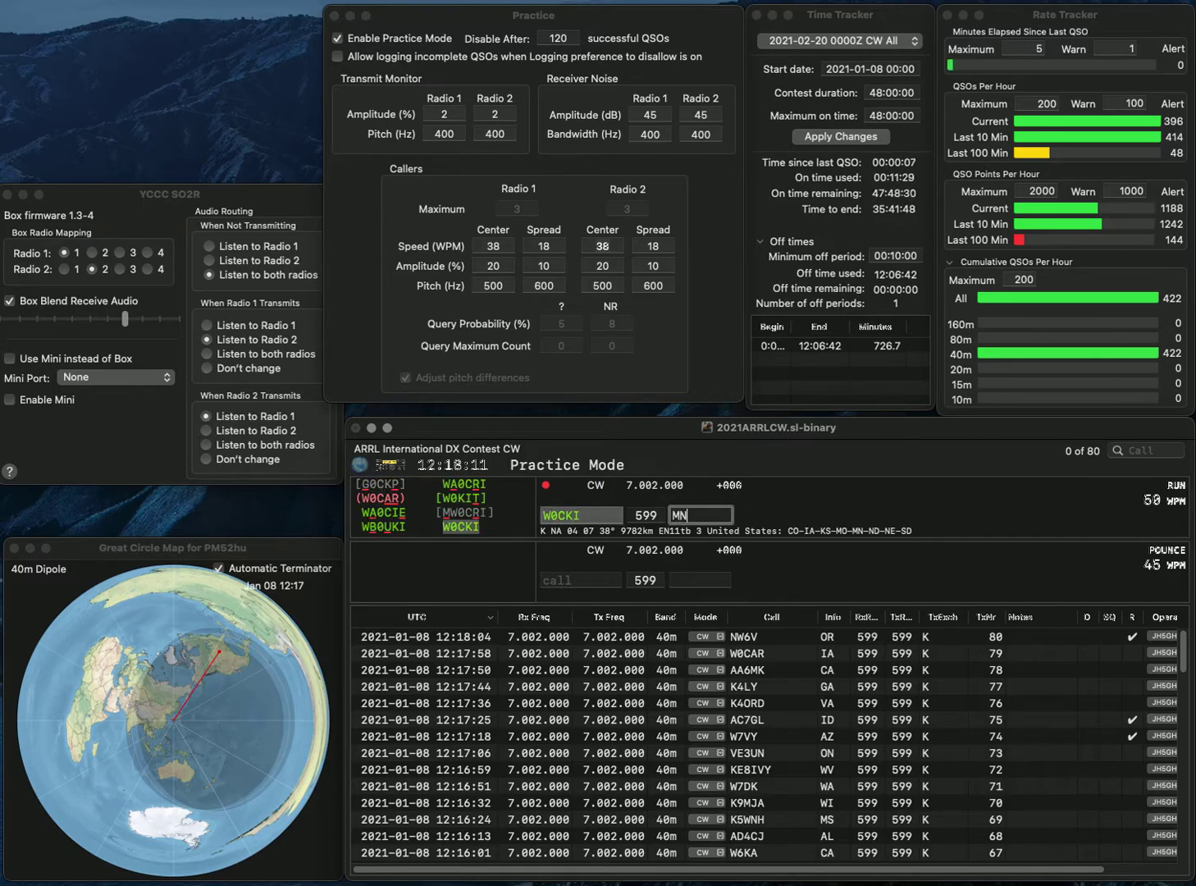
key("Return")
type("N")
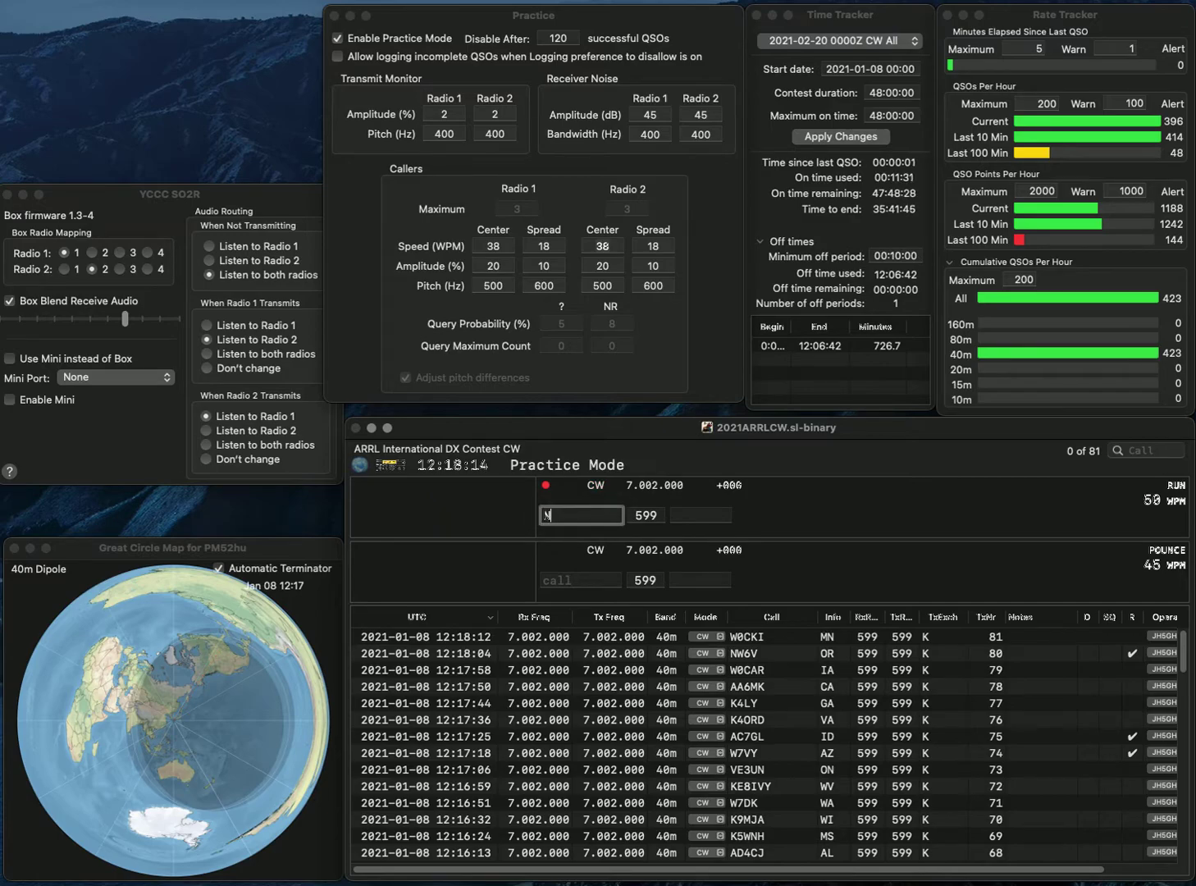
type("4WO")
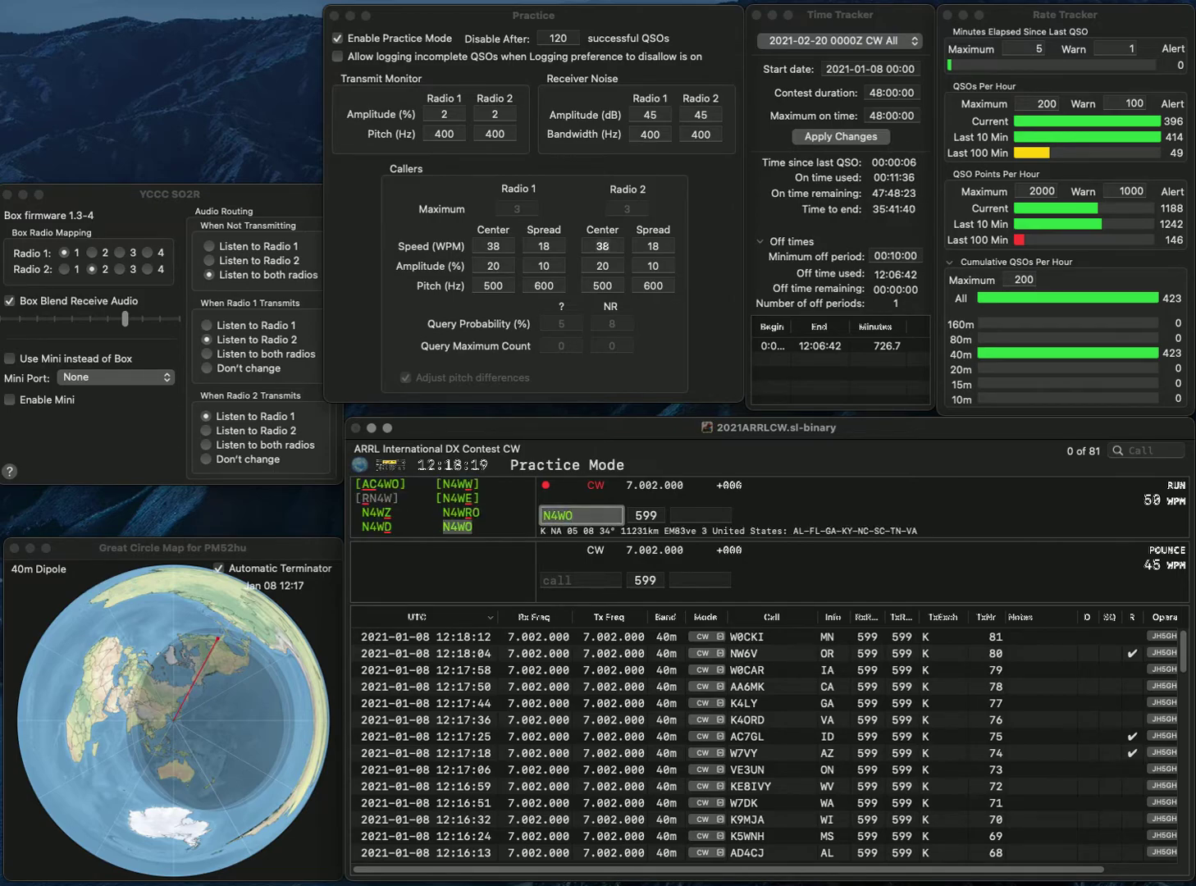
key("Tab")
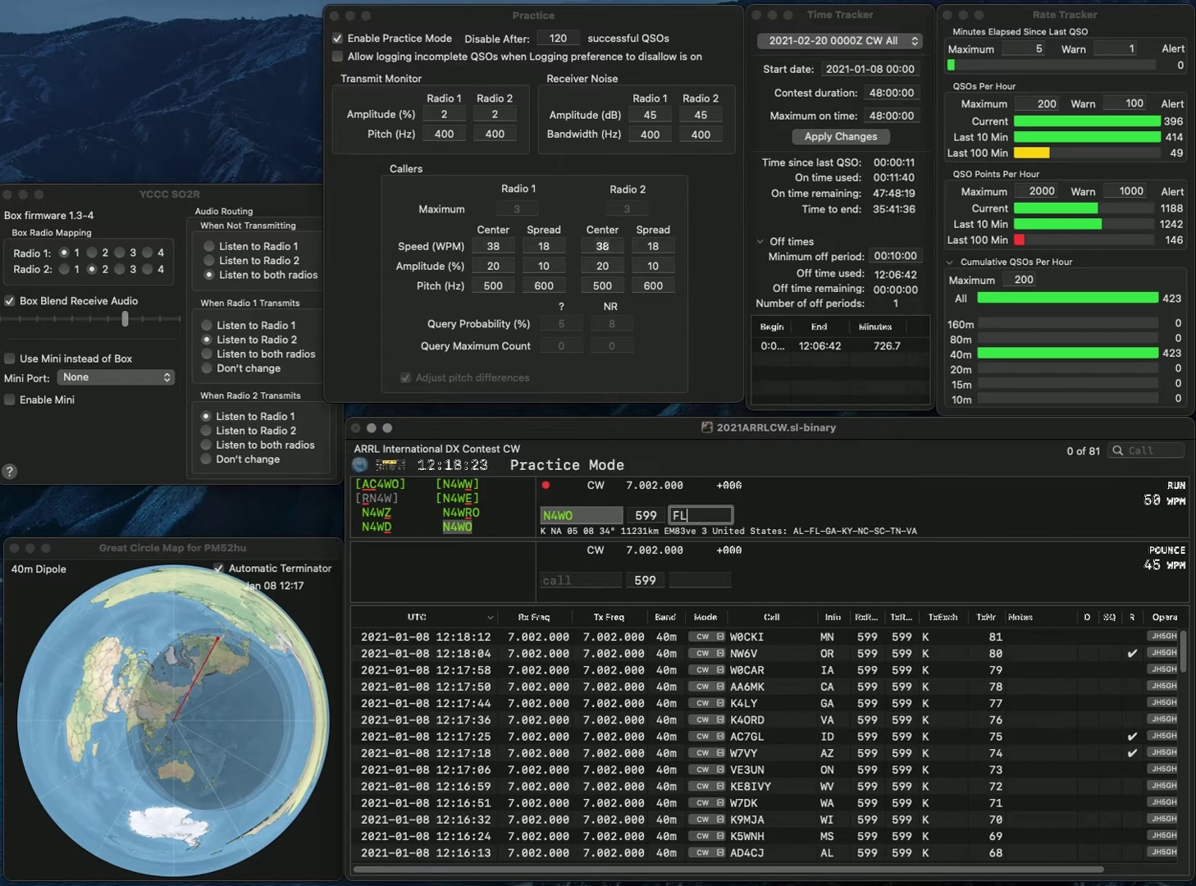
key("Return")
type("KB7AZ")
key("Tab")
type("AZ")
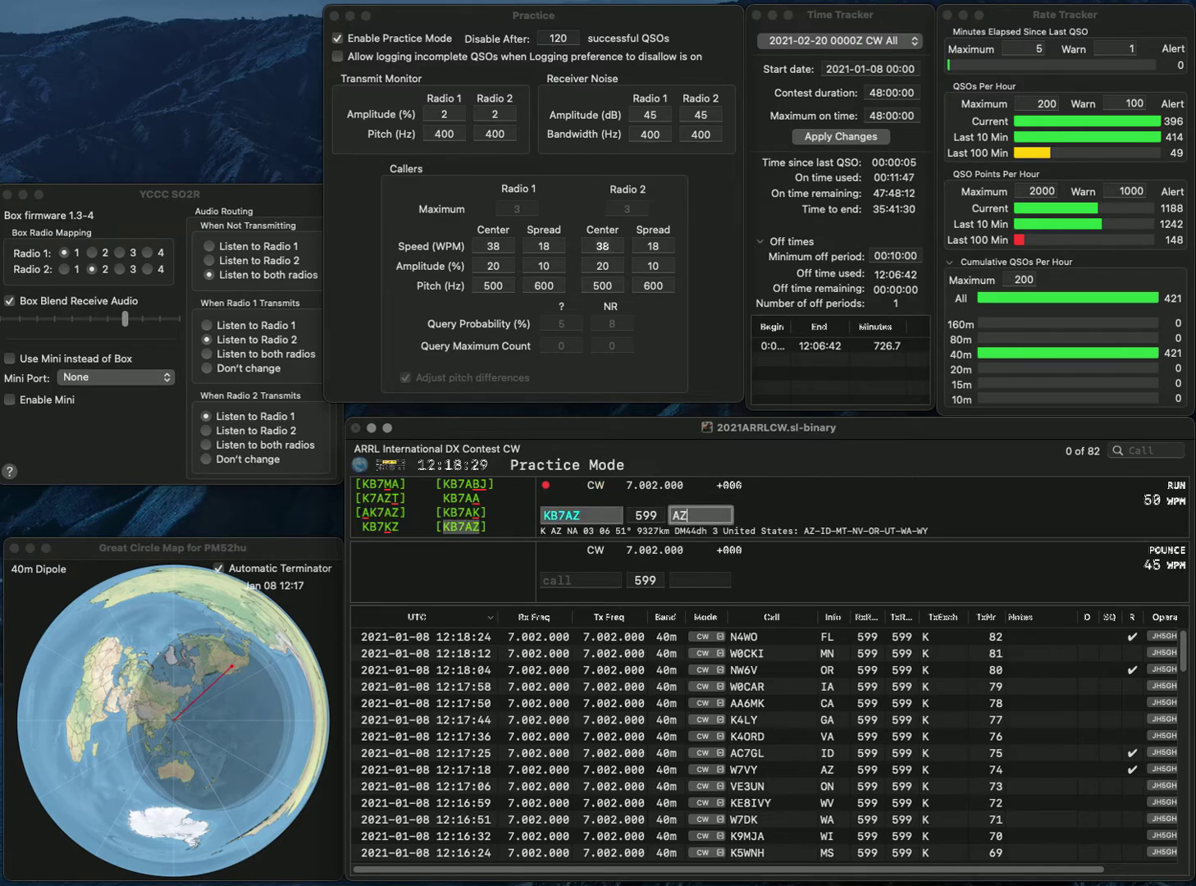
key("Return")
type("KN4ROS")
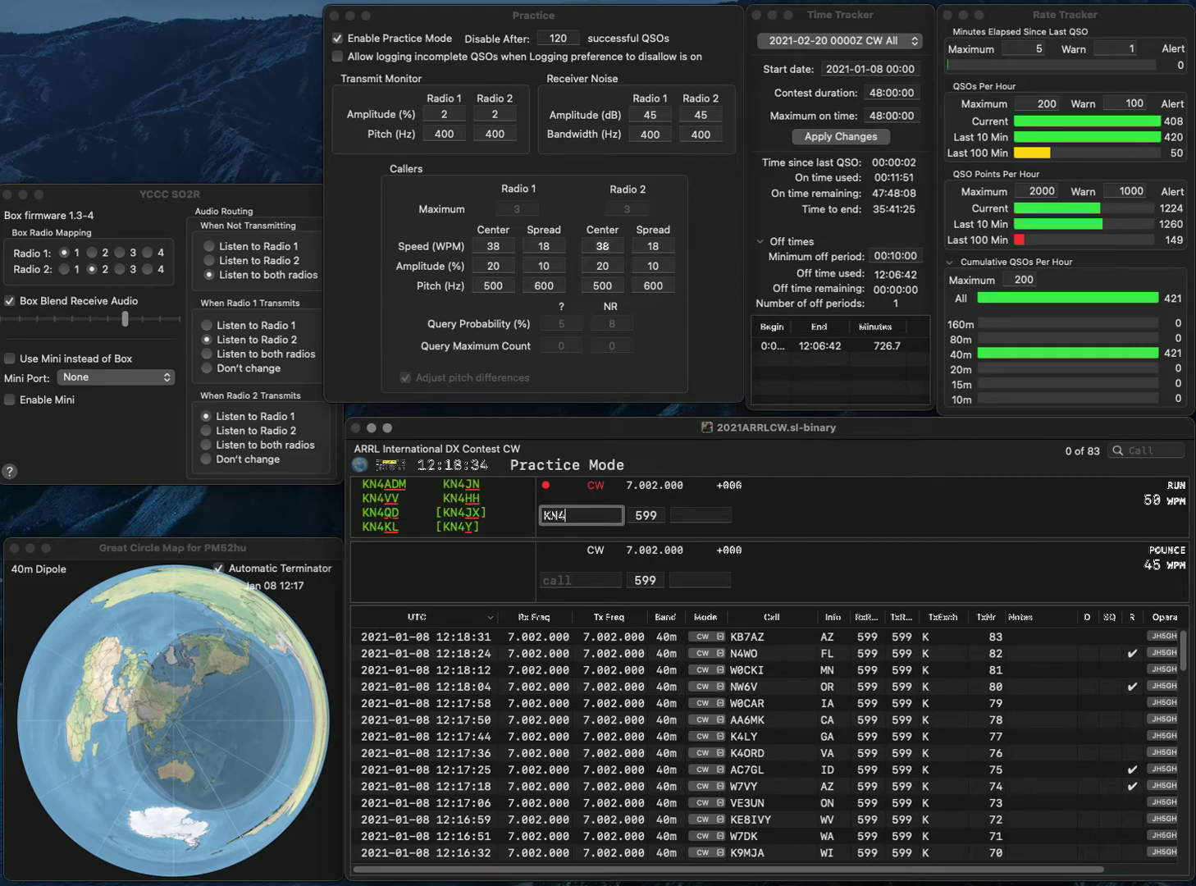
key("Return")
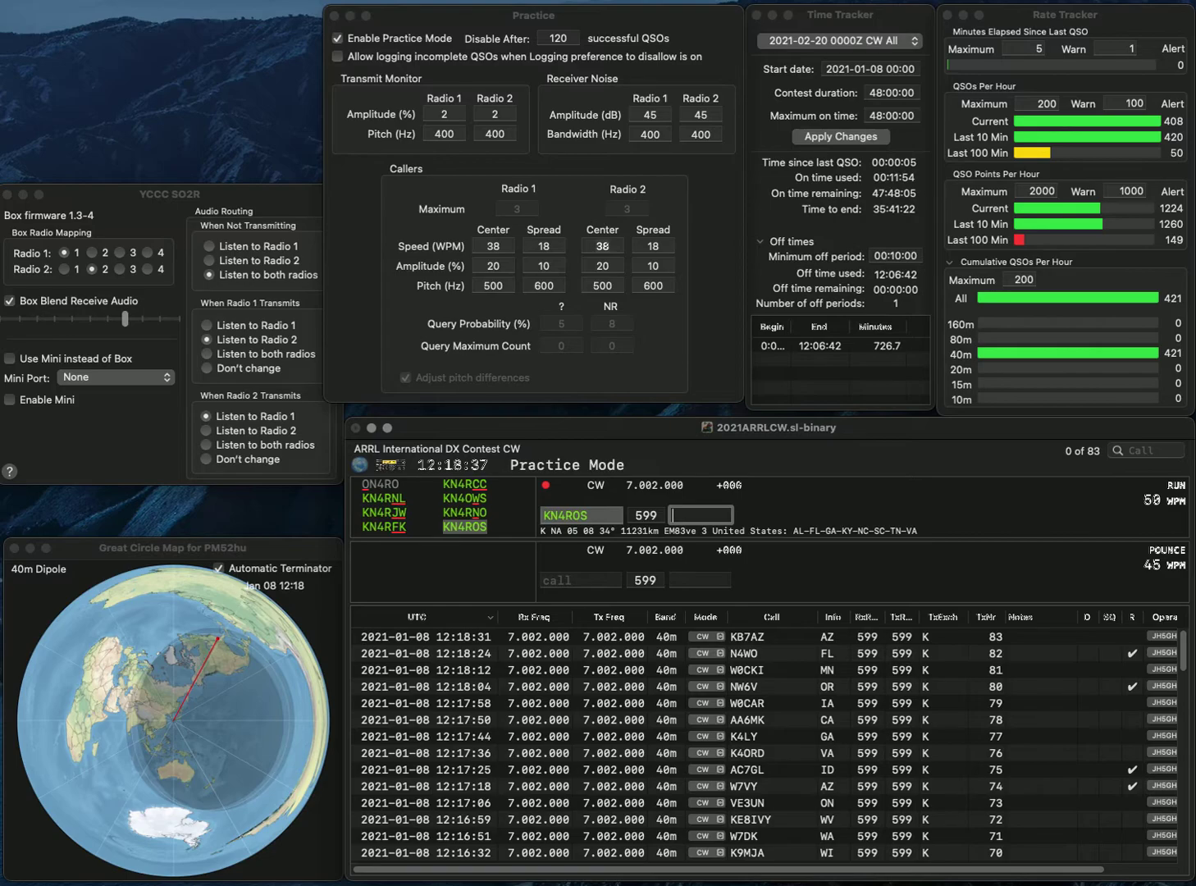
type("SC")
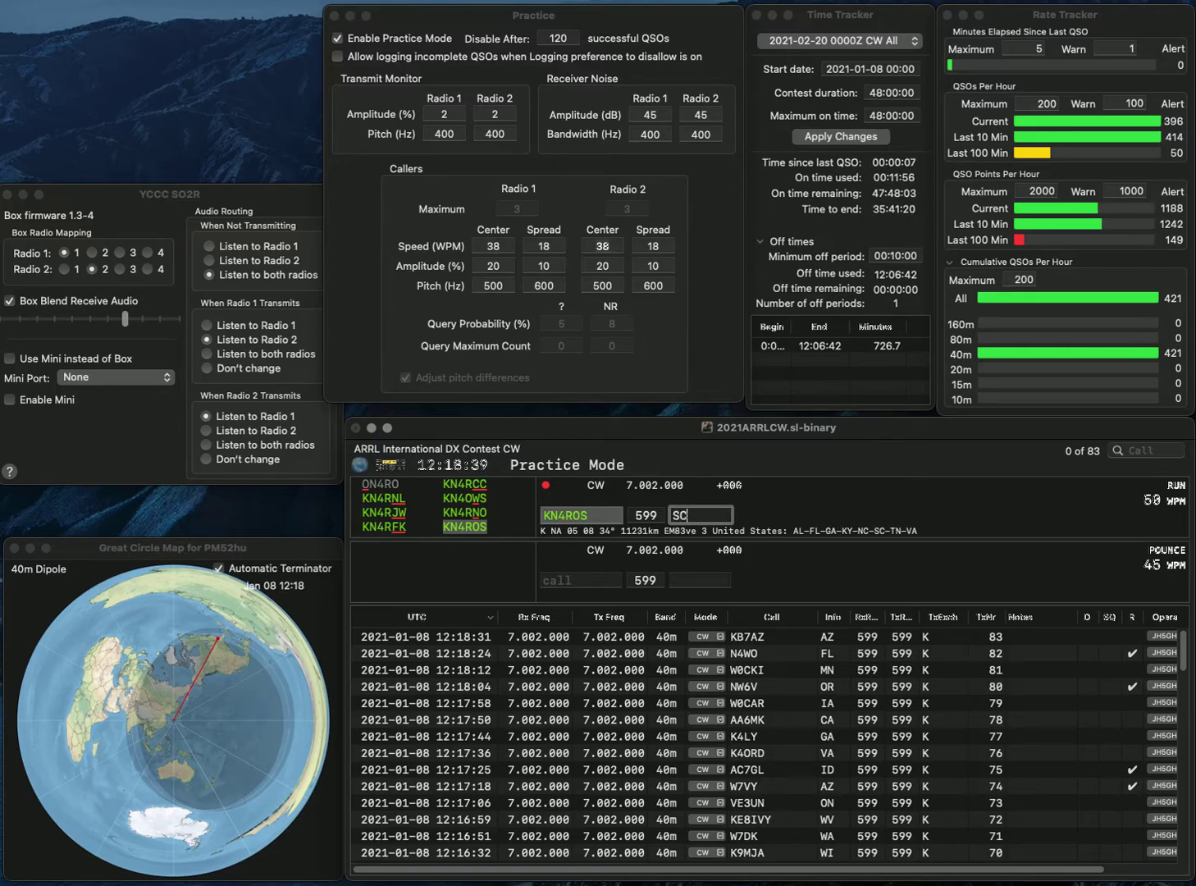
key("Return")
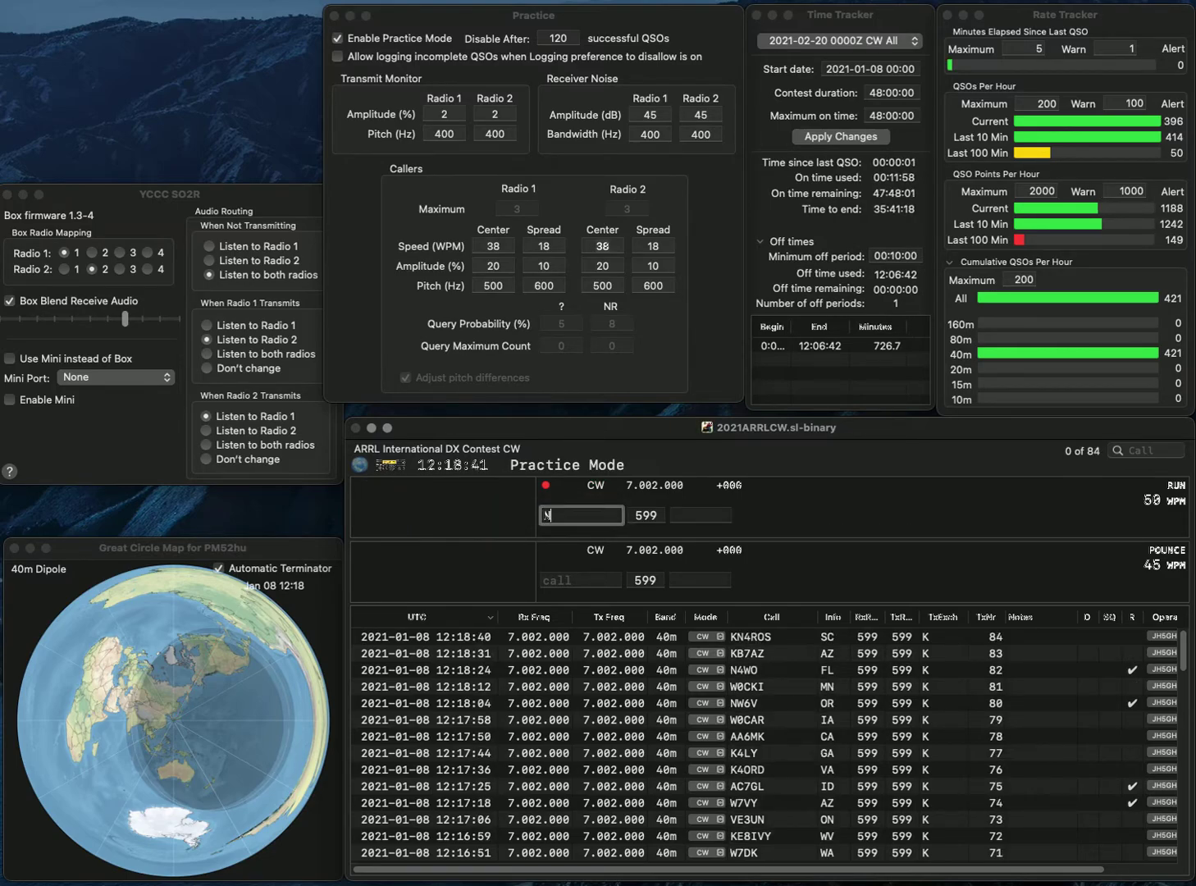
type("NU4Y")
key("Tab")
type("FL")
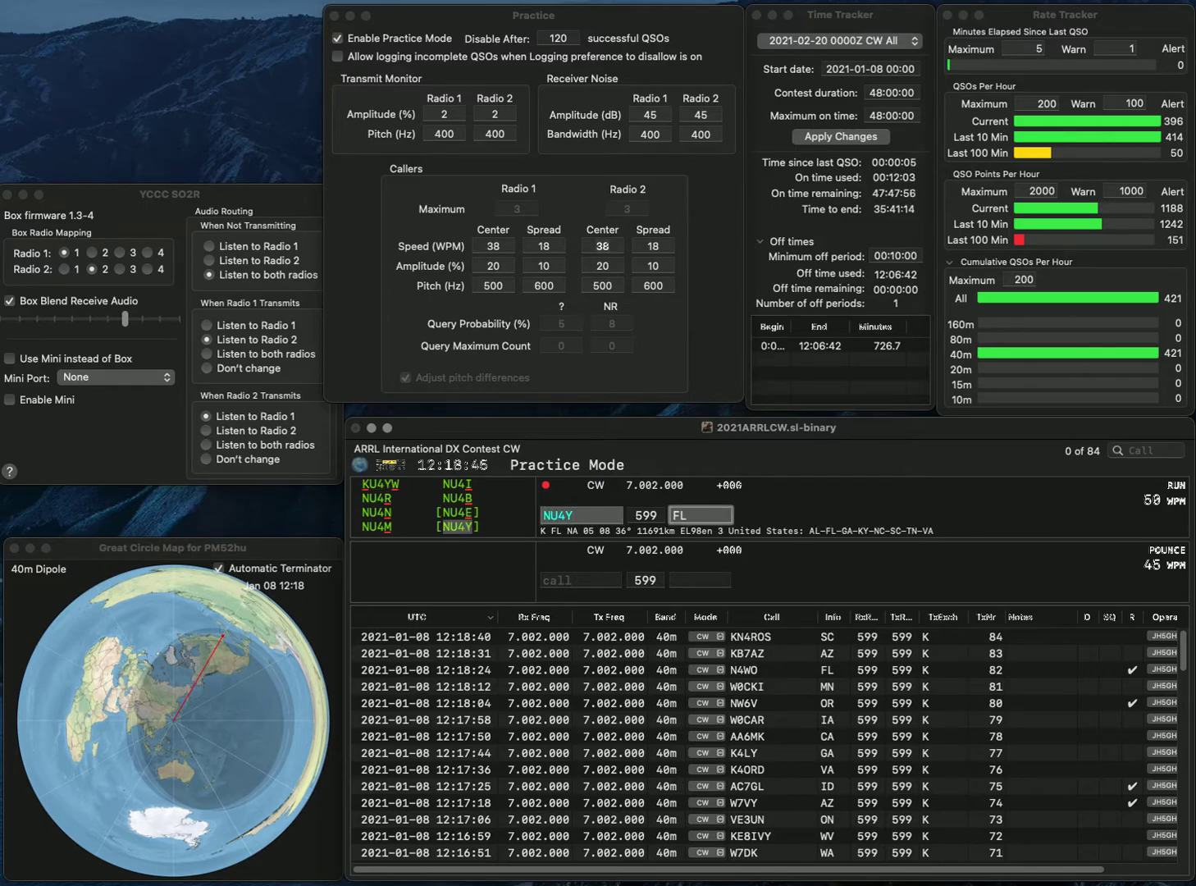
key("Return")
type("W00CHS")
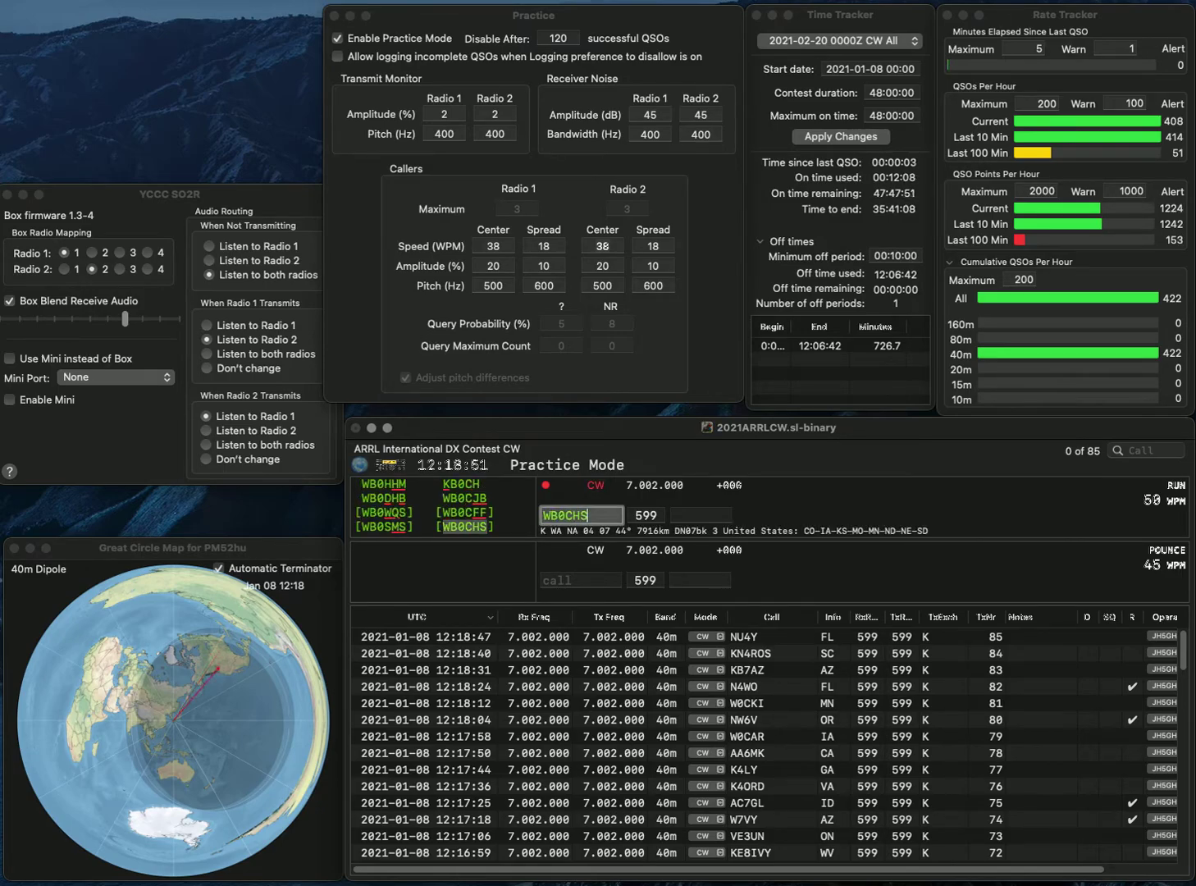
key("space")
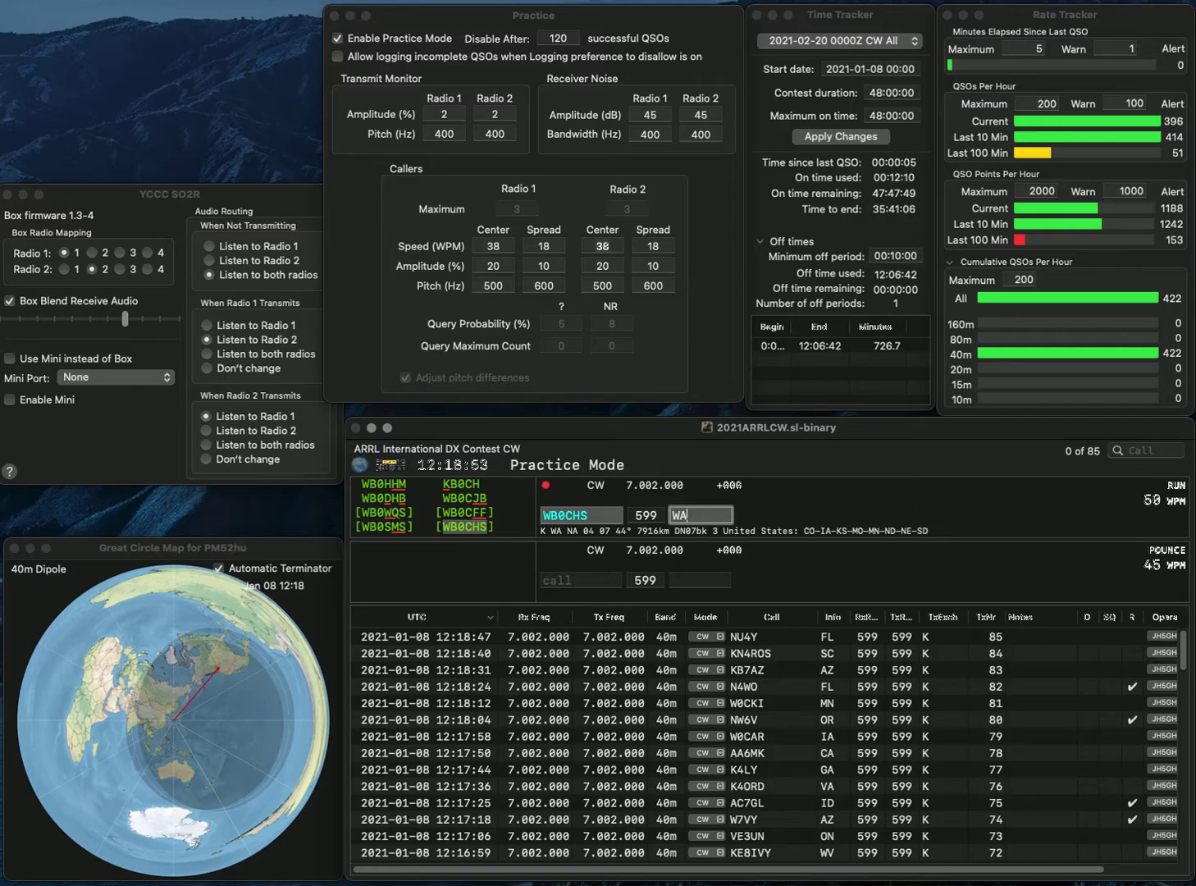
key("Return")
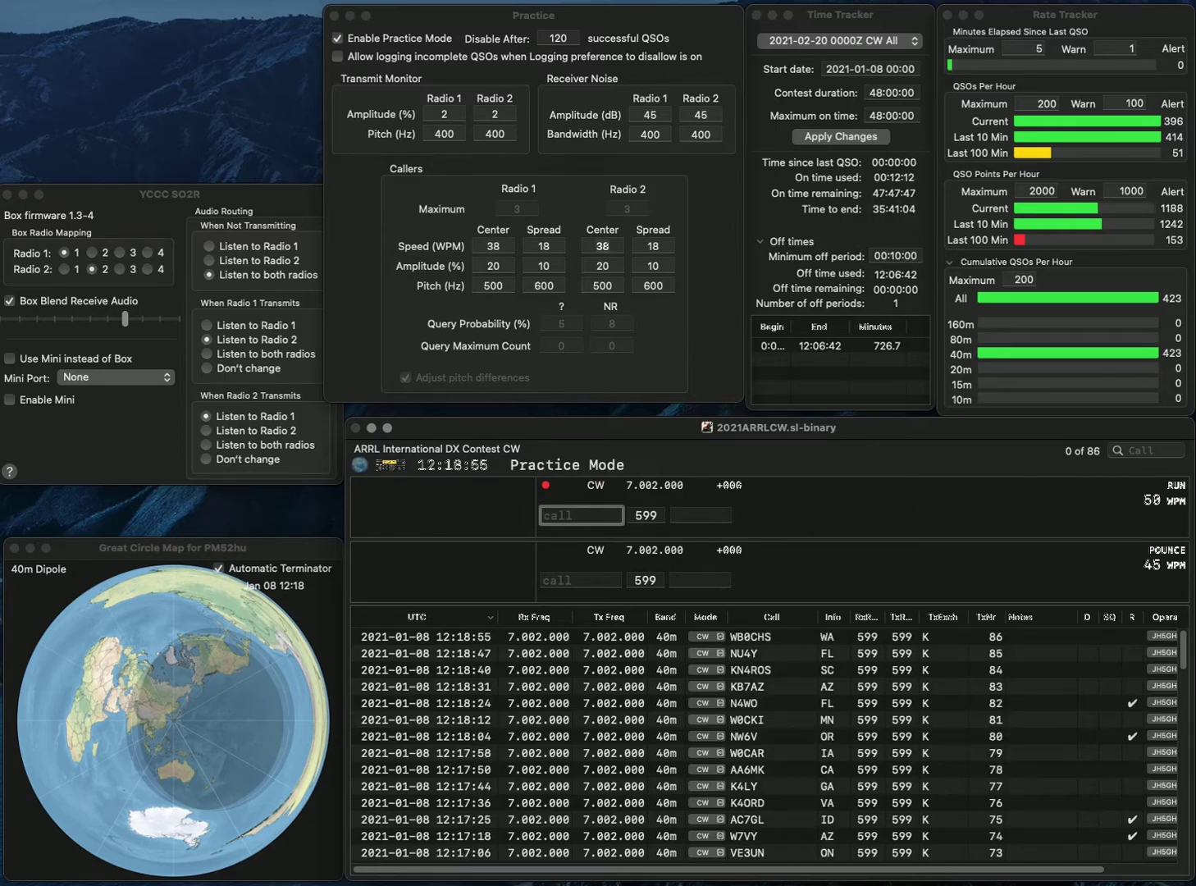
Log the CW contact with WK7P, entering WY as the received exchange
type("WK7P")
key("Return")
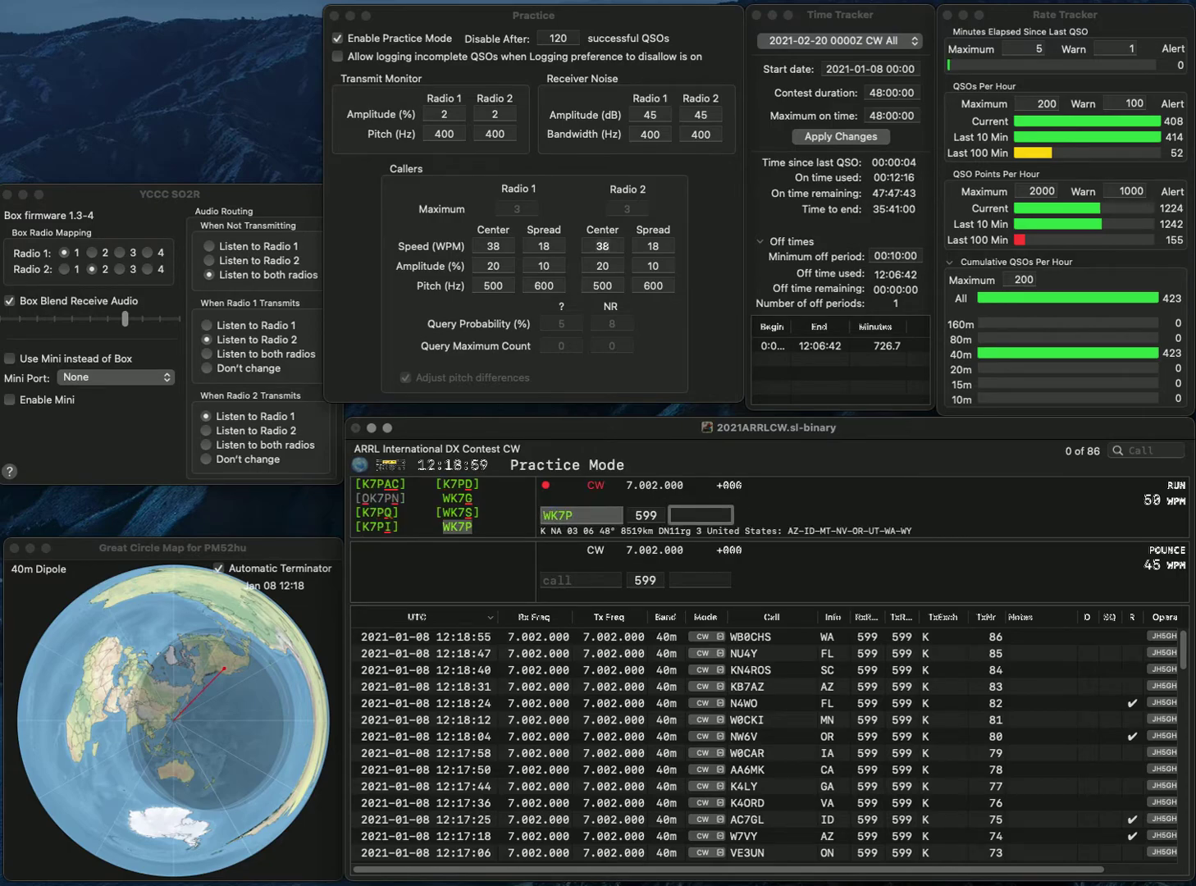
type("WY")
key("Return")
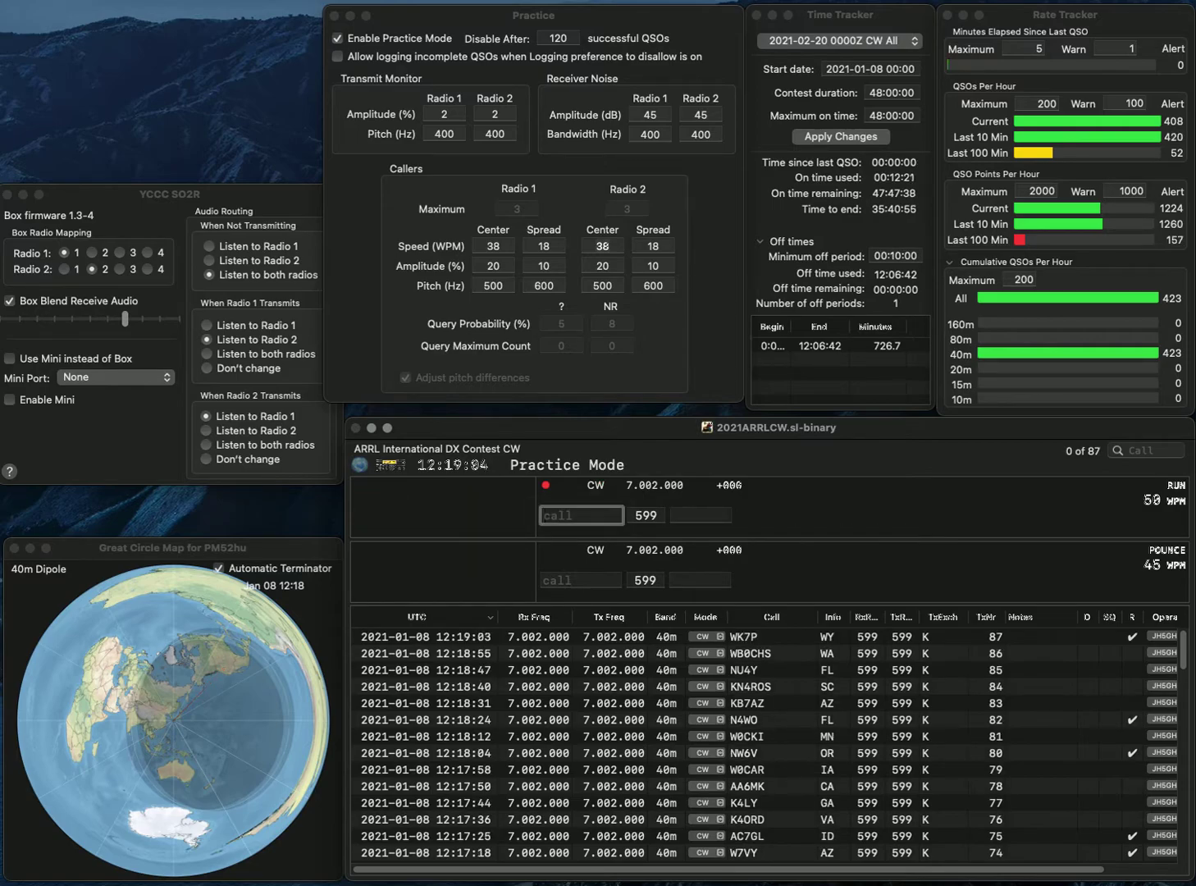
Log the next CW contact, correcting the call sign to NW6P and entering CA as the received exchange
type("N4R")
key("BackSpace")
type("W6P")
key("space")
type("CA")
key("Return")
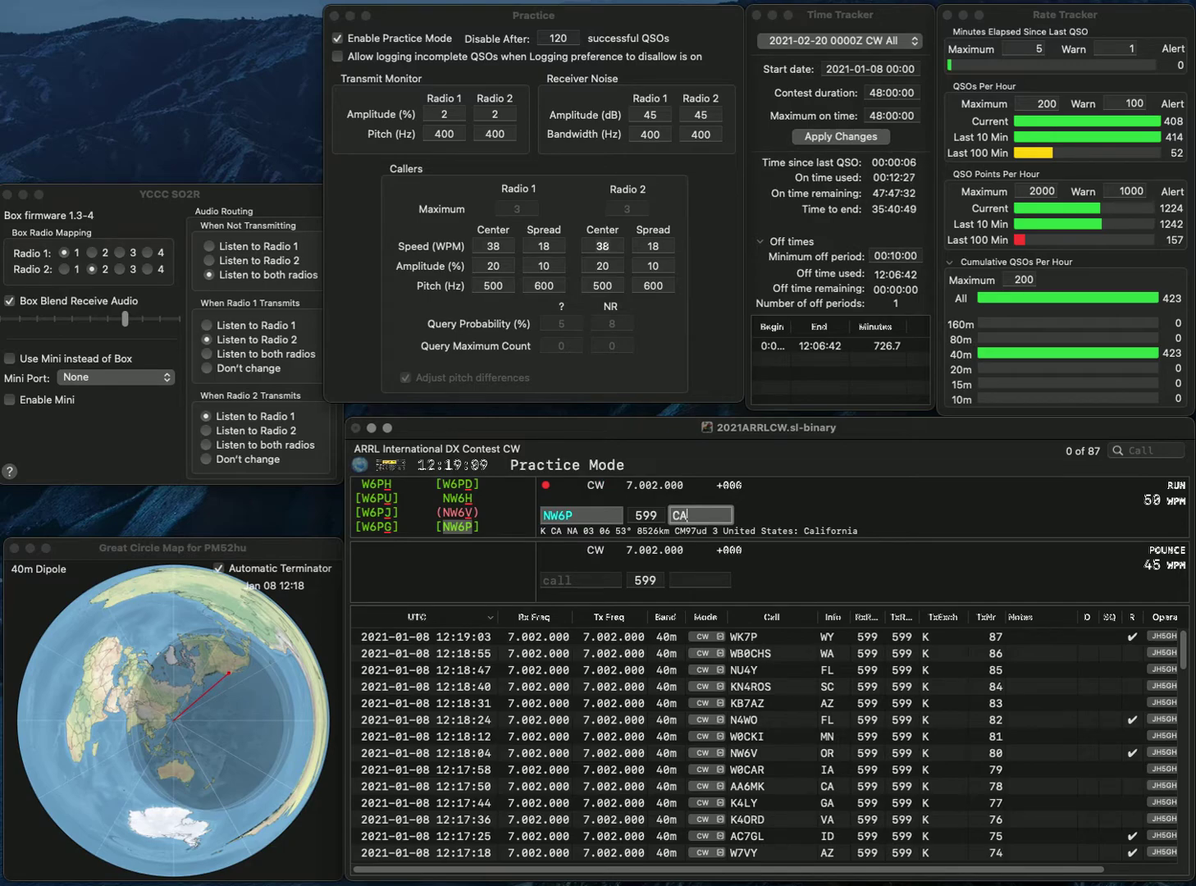
key("Return")
type("K")
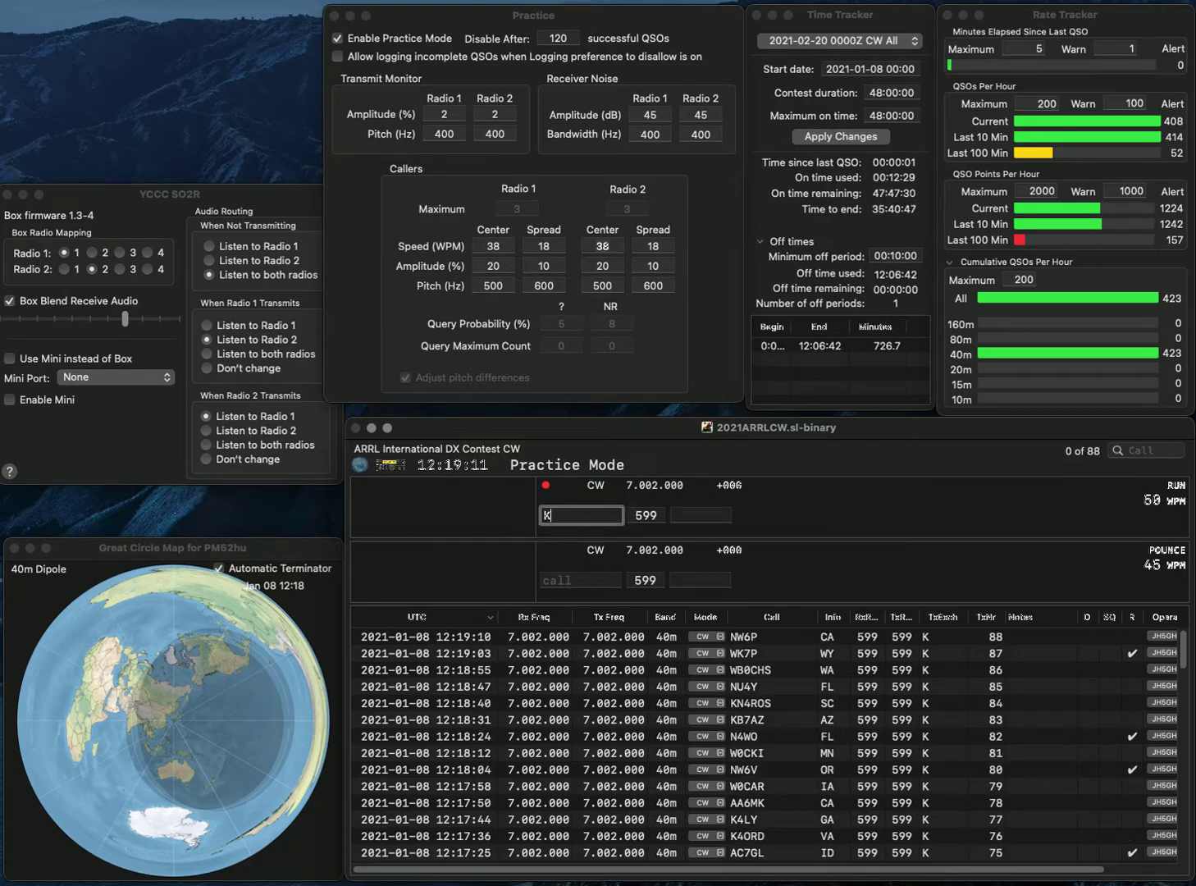
type("7NN")
key("Return")
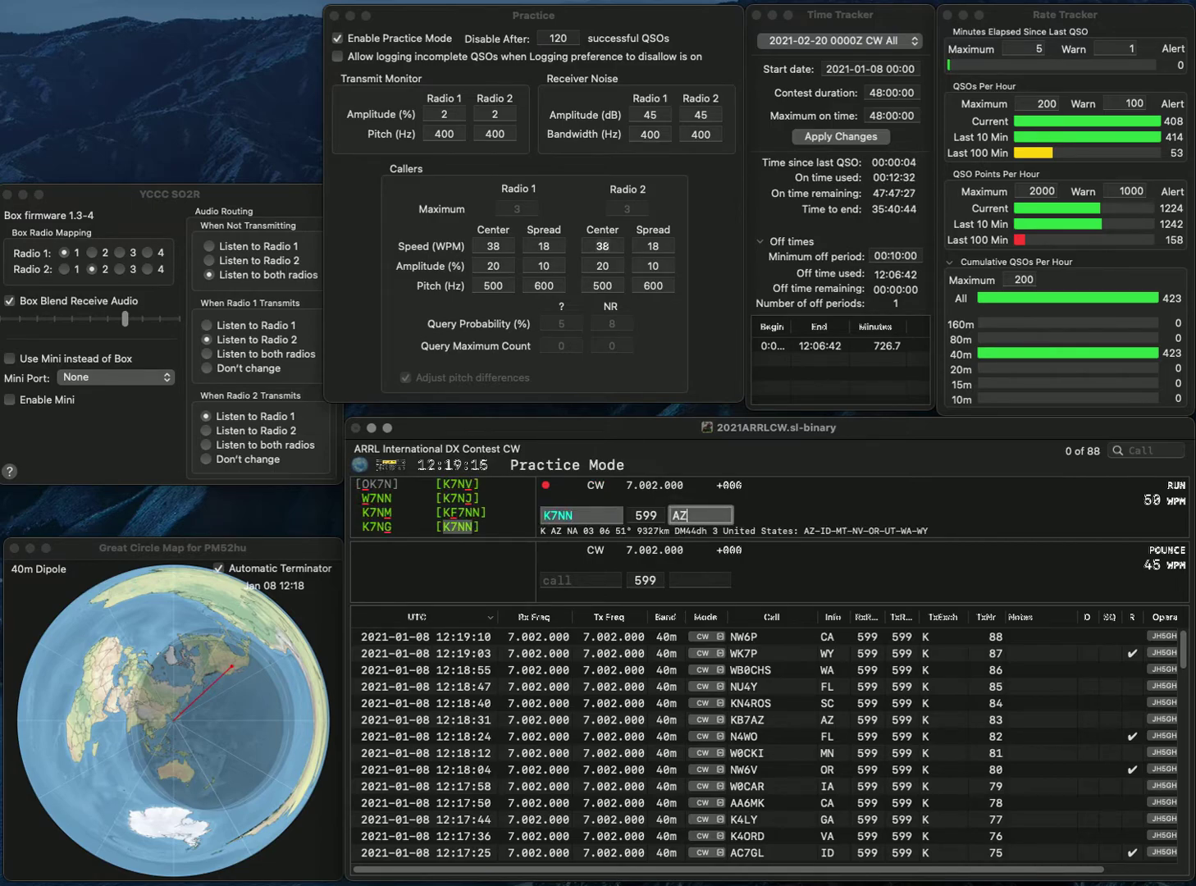
key("Return")
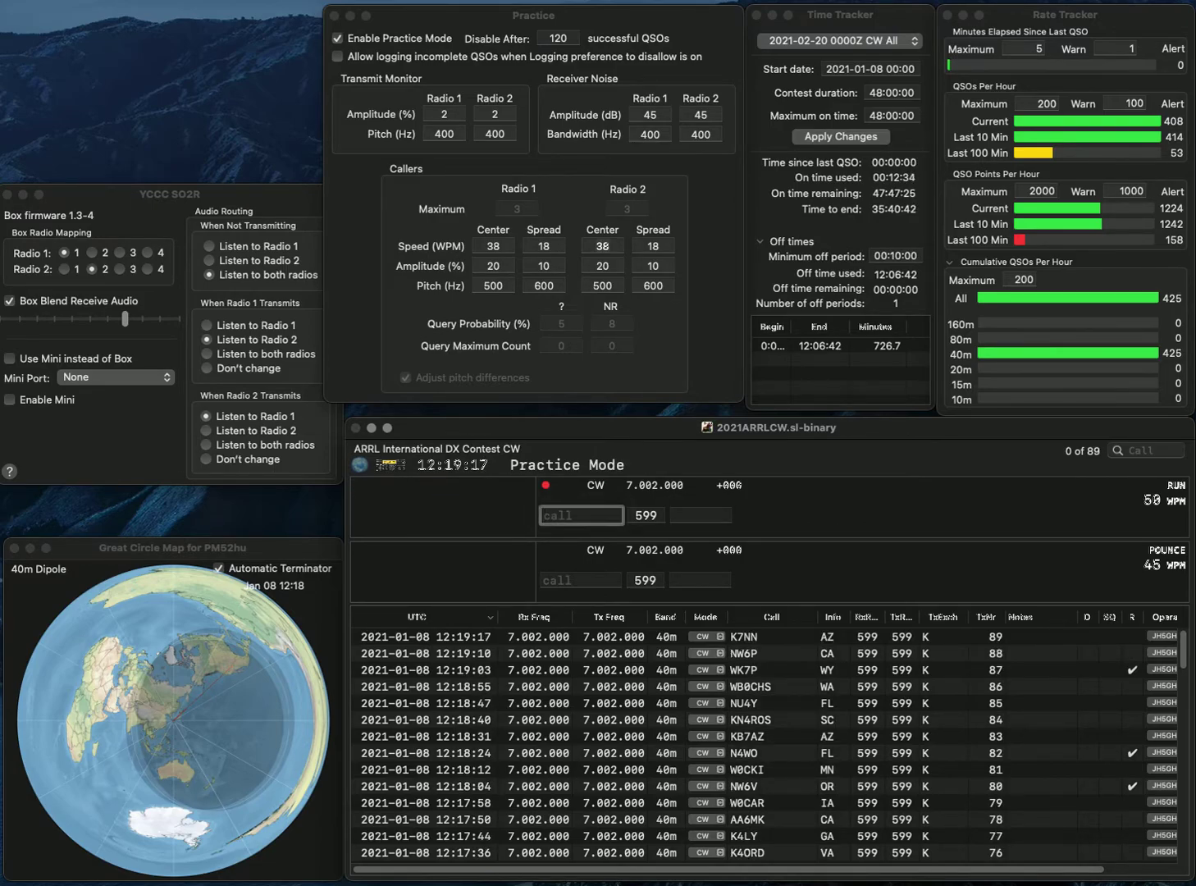
Log the CW contact with W8CTO, entering OH as the received exchange
type("W8CTO")
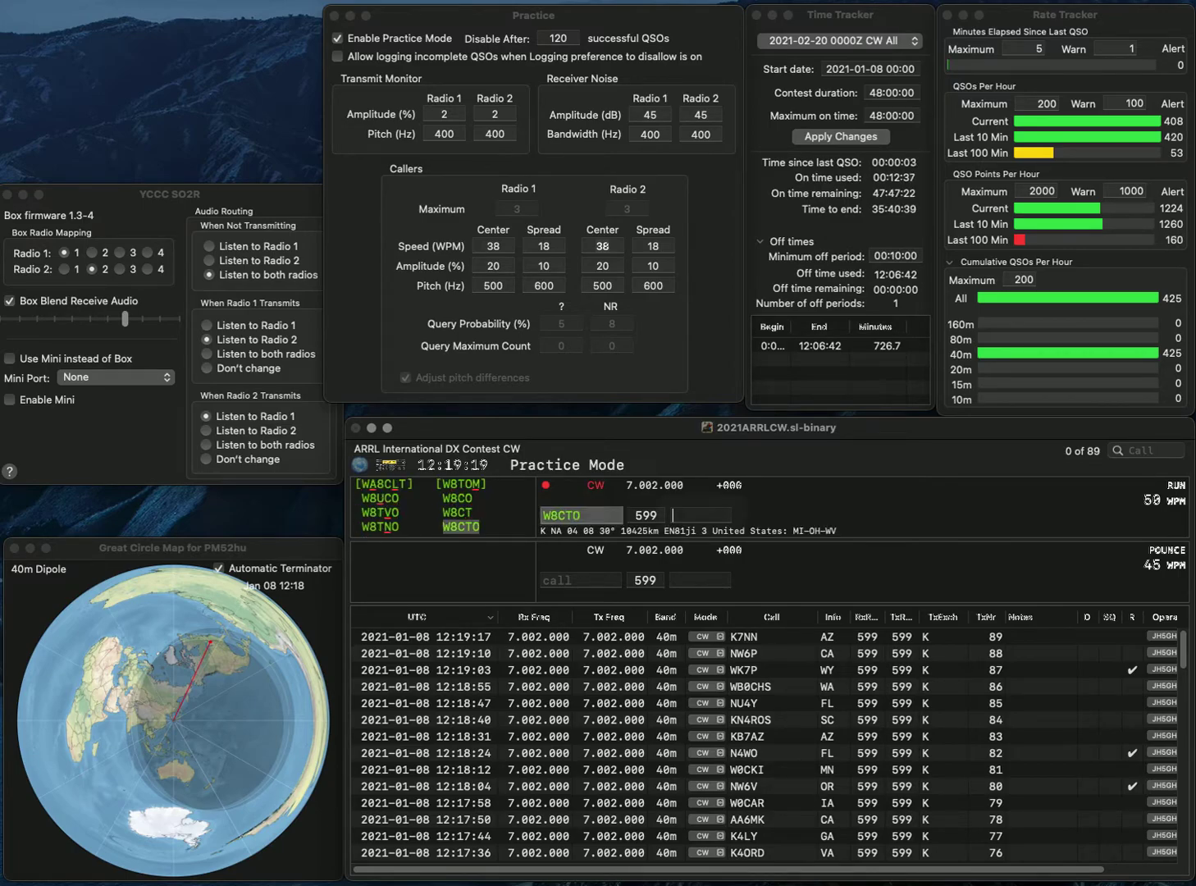
key("space")
type("OH")
key("Return")
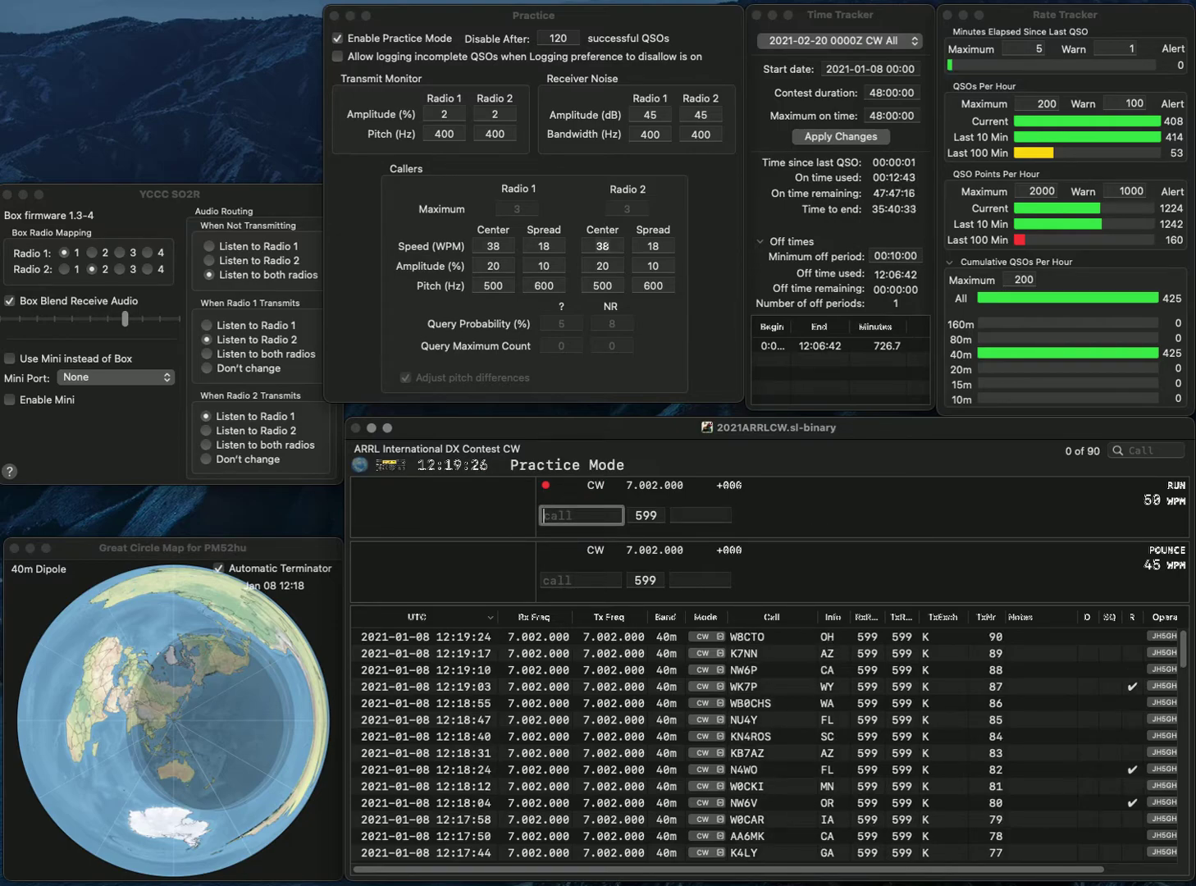
type("K5WO")
key("Return")
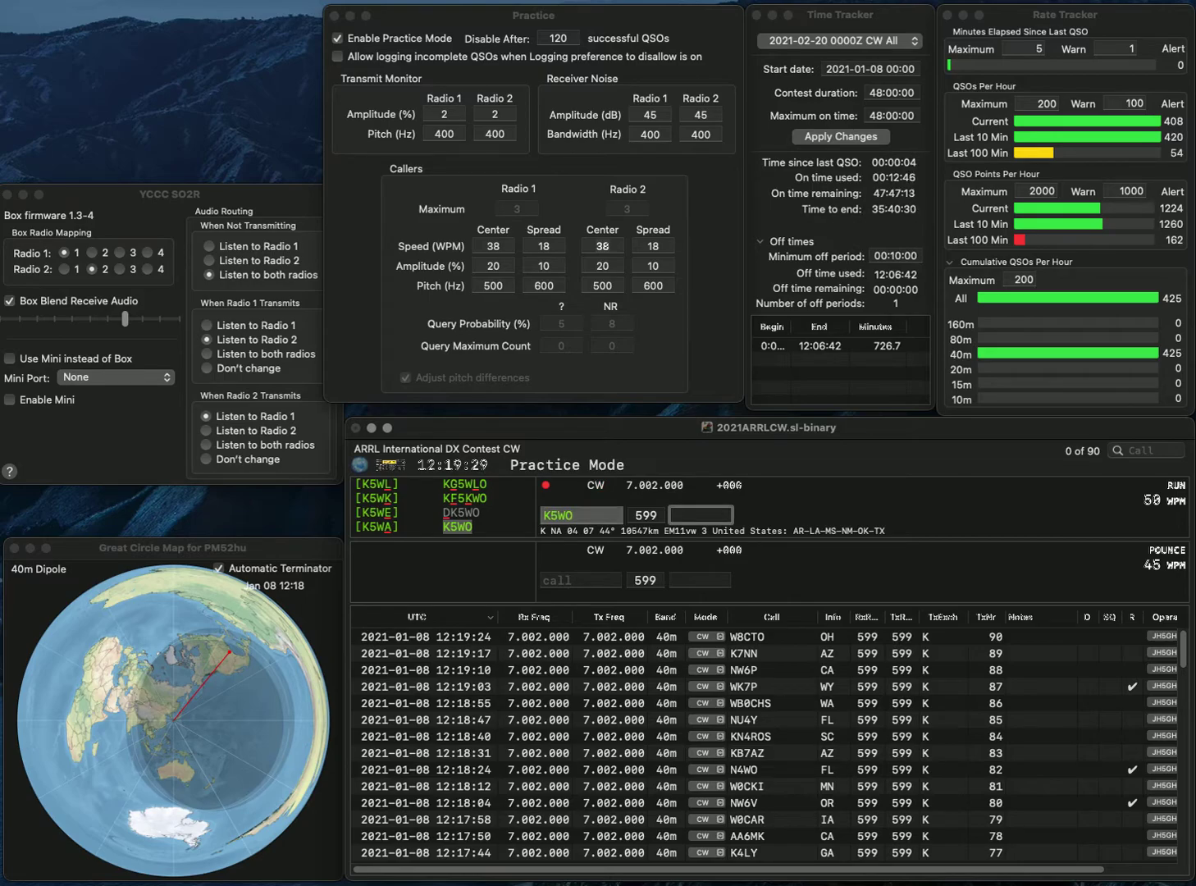
type("MS")
key("Return")
Log the CW contact with KE0ANG, entering CO as the received exchange
type("KE")
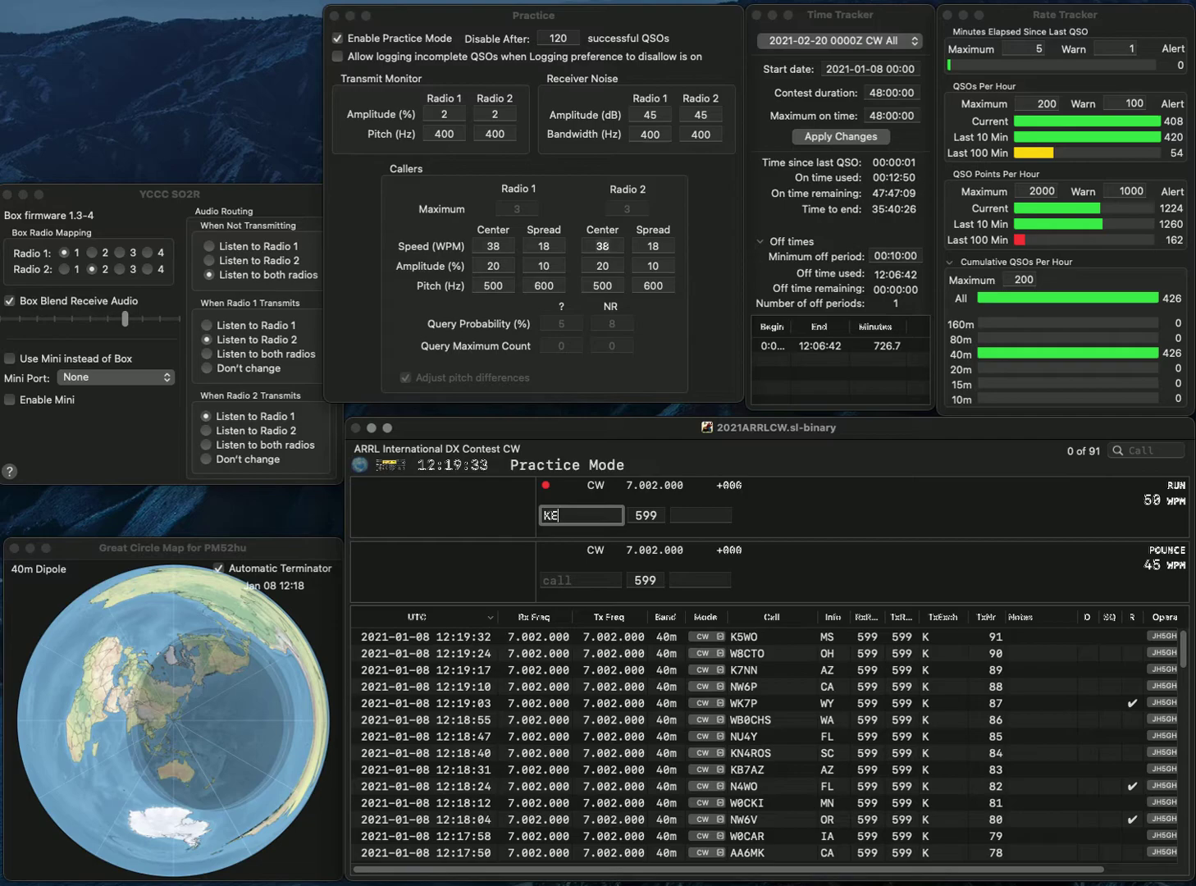
type("0ANG")
key("Return")
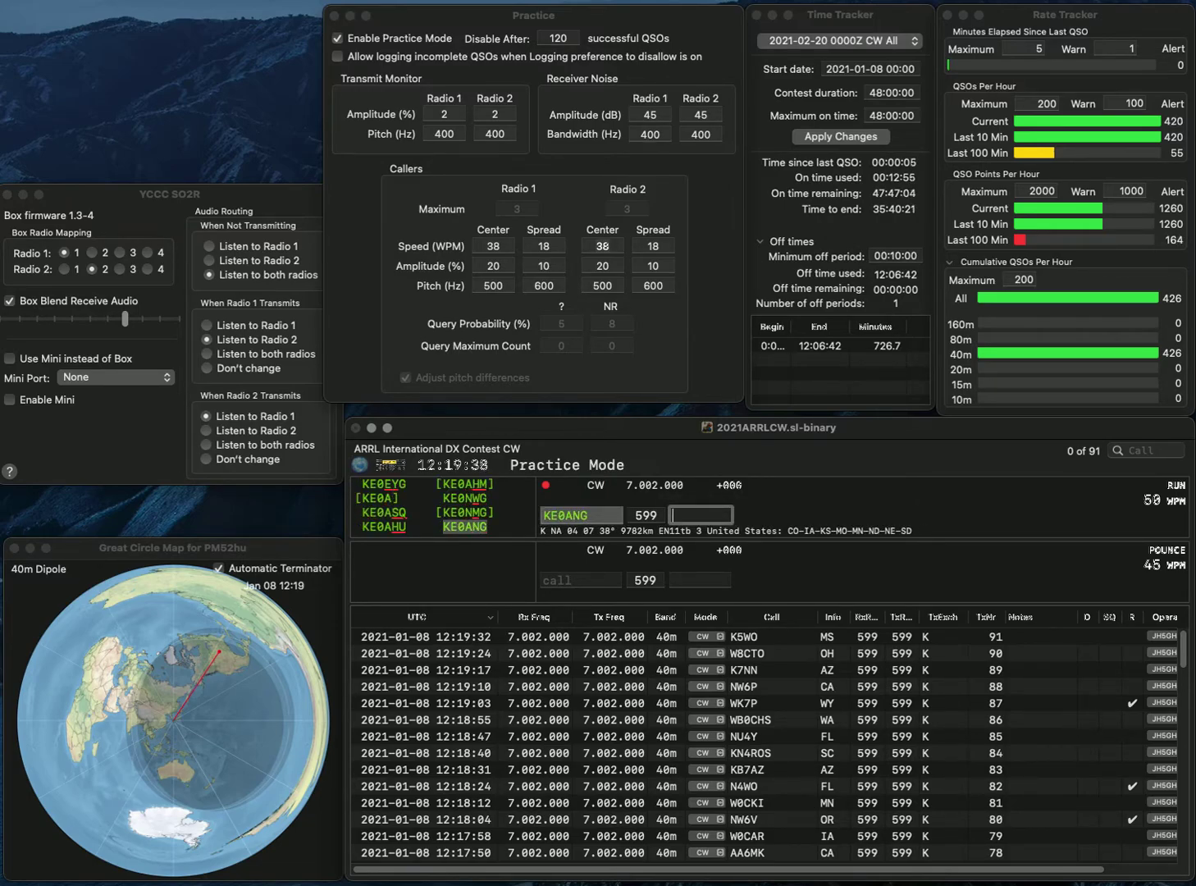
type("CO")
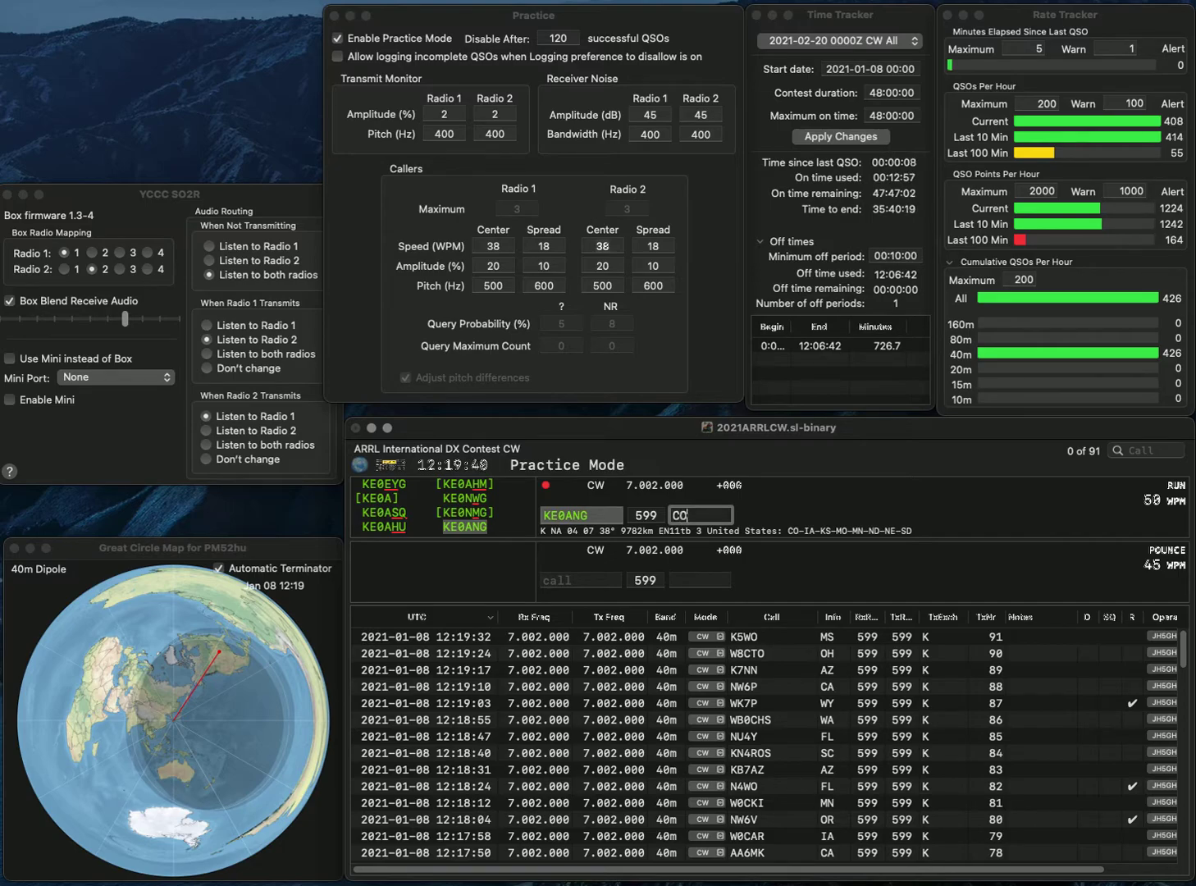
key("Return")
type("W7PSK")
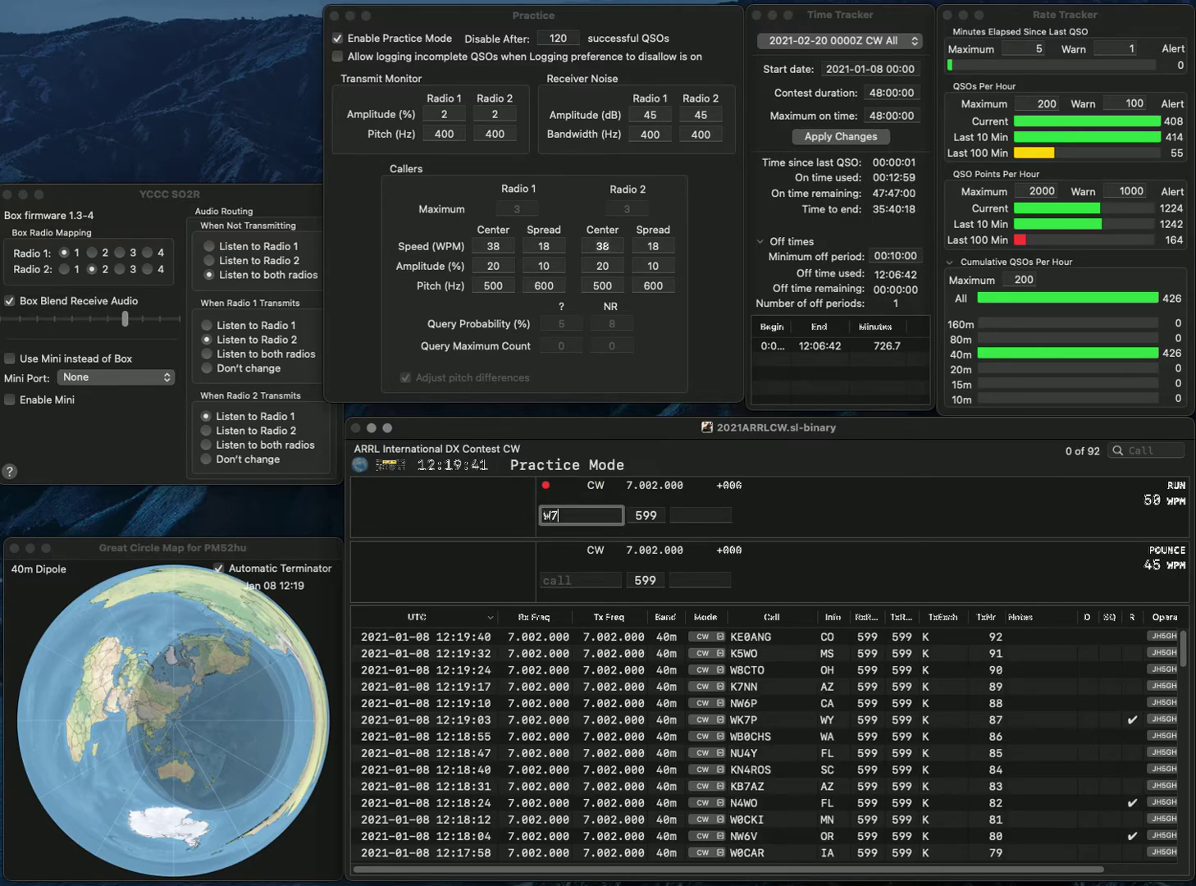
key("Return")
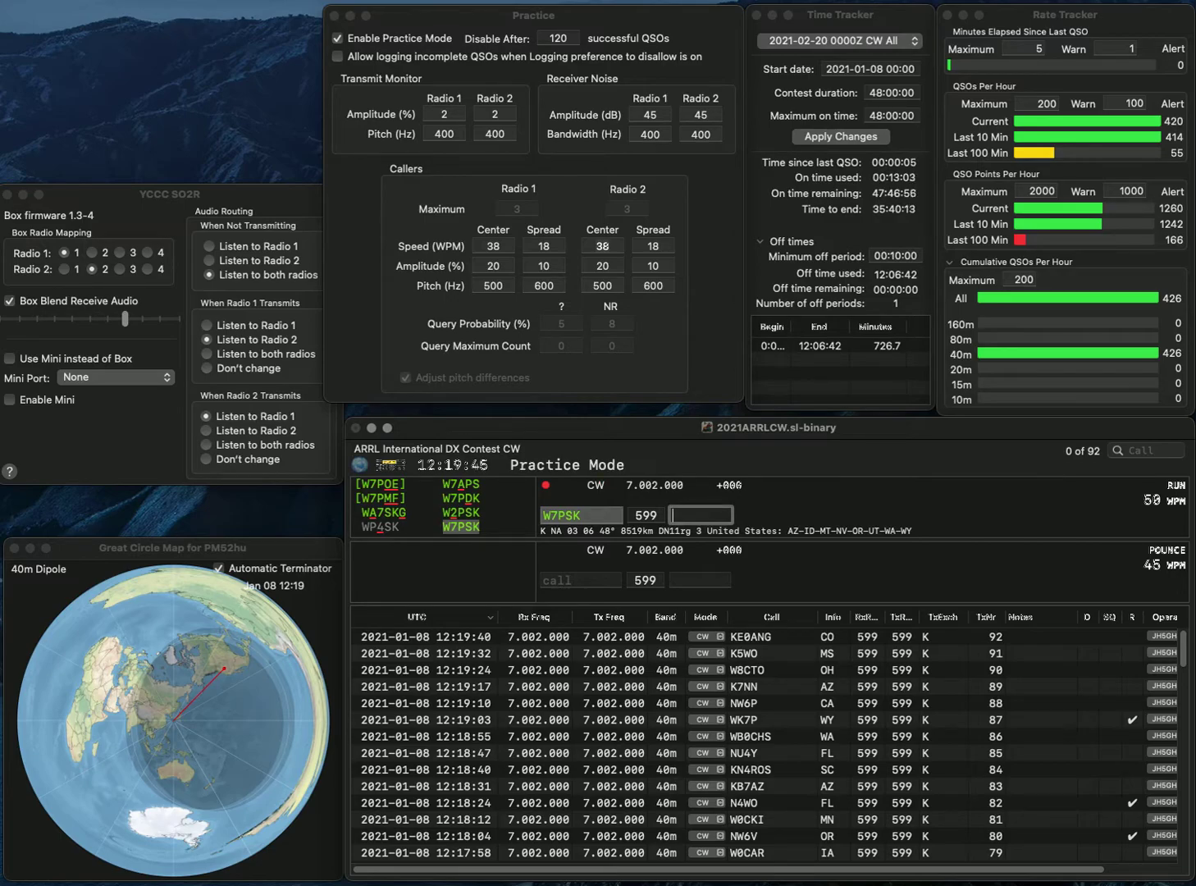
type("ID")
key("Return")
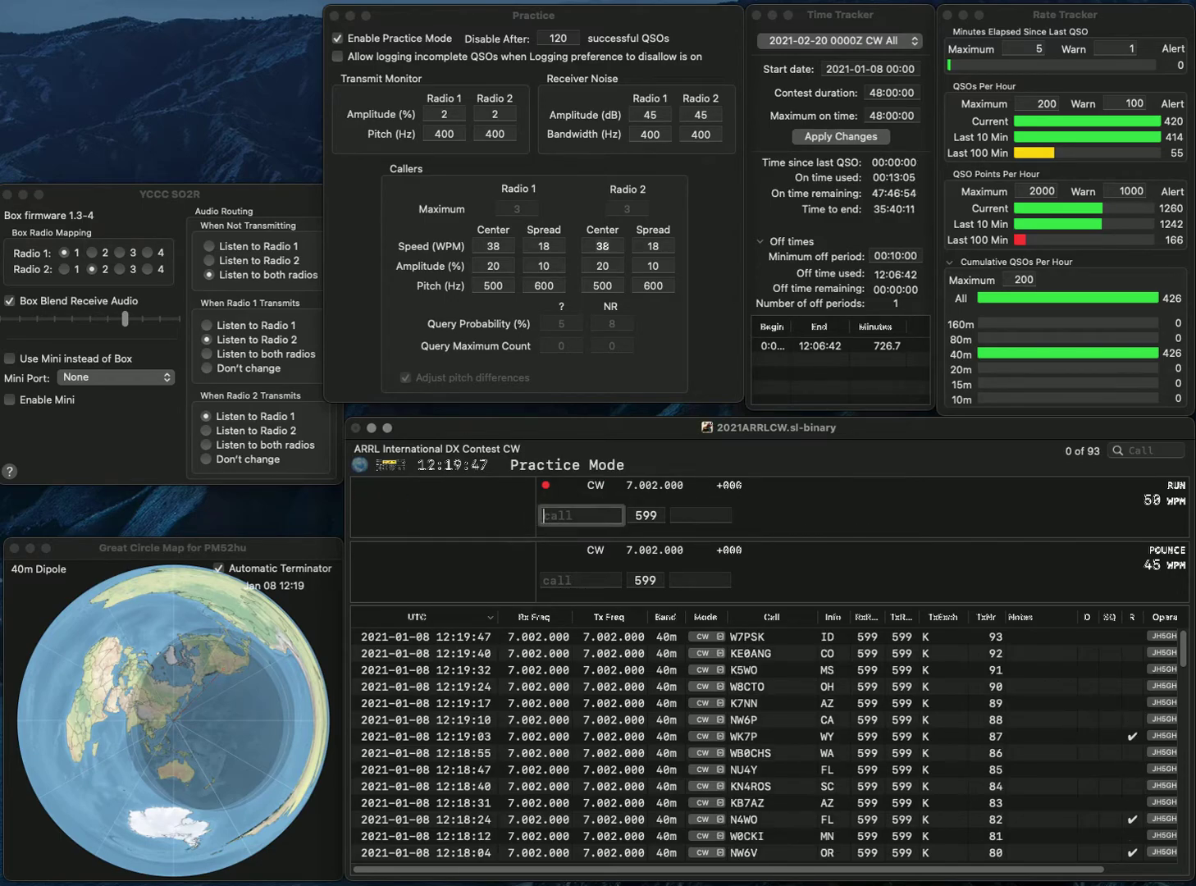
Log the CW contact with N3MAV, entering MD as the received exchange
type("N3MAV")
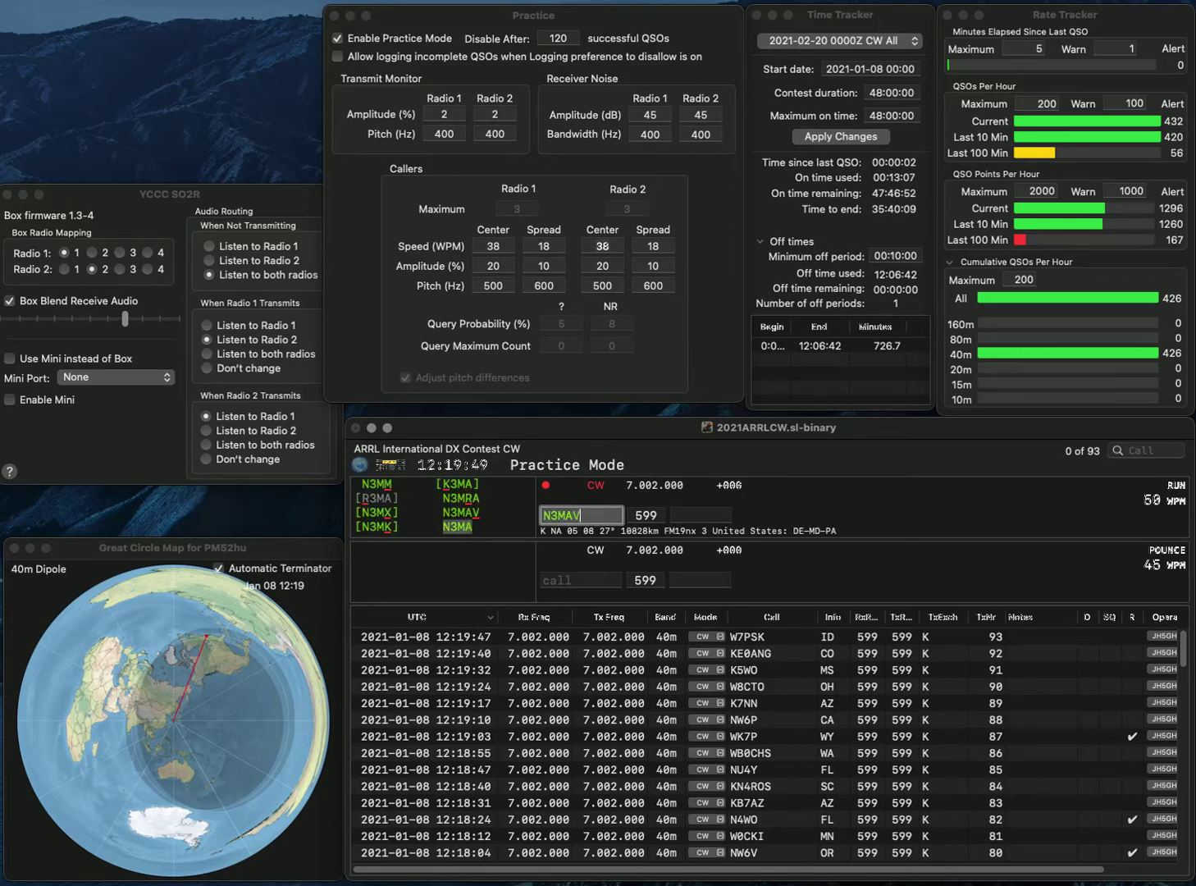
key("Return")
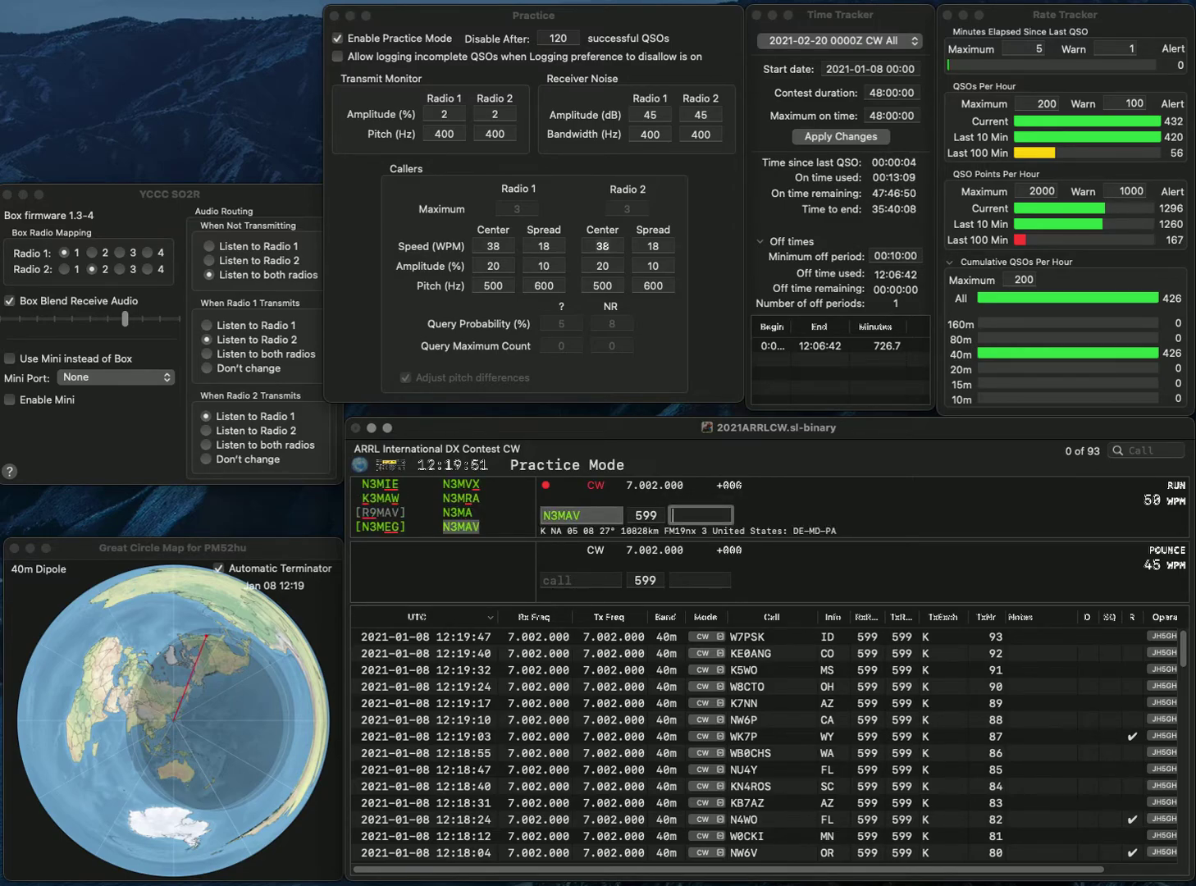
type("MD")
key("Return")
type("K2SVE")
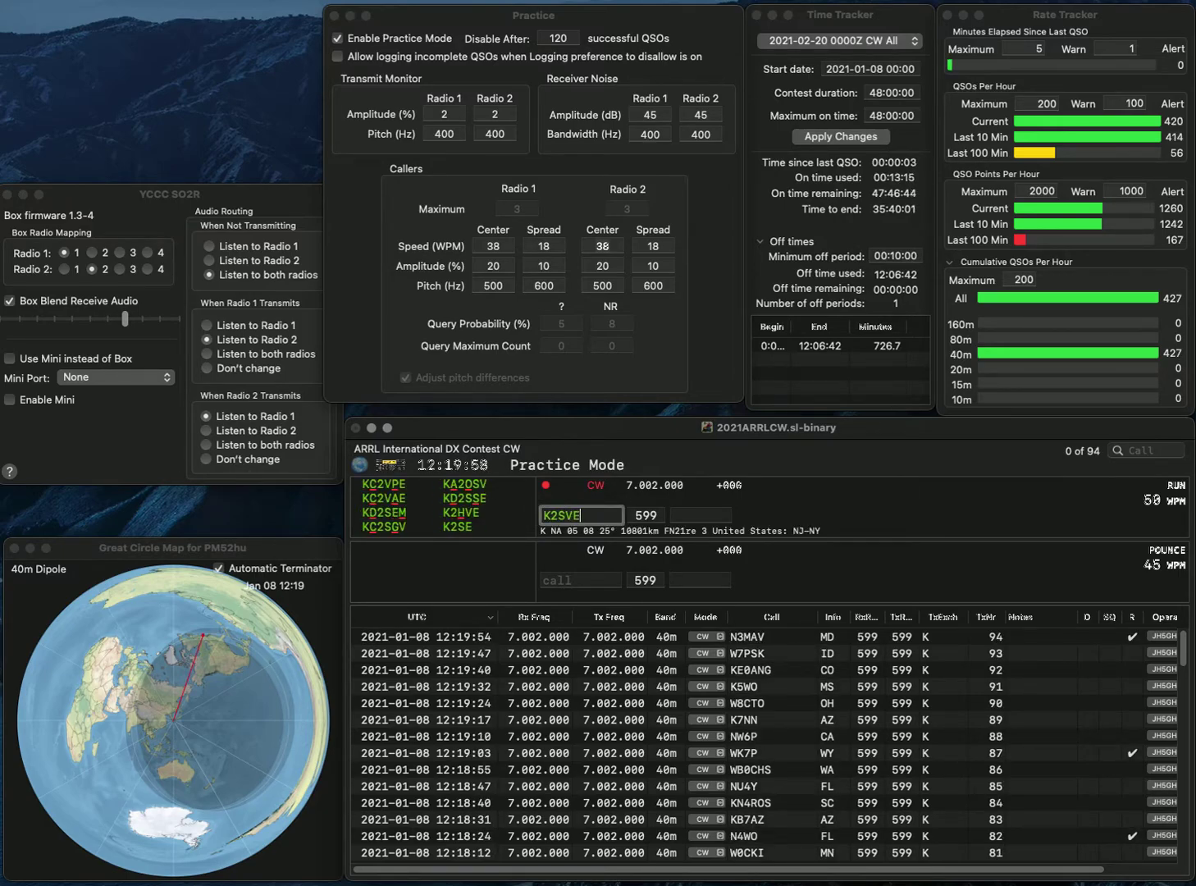
key("BackSpace")
type("H")
key("space")
type("N")
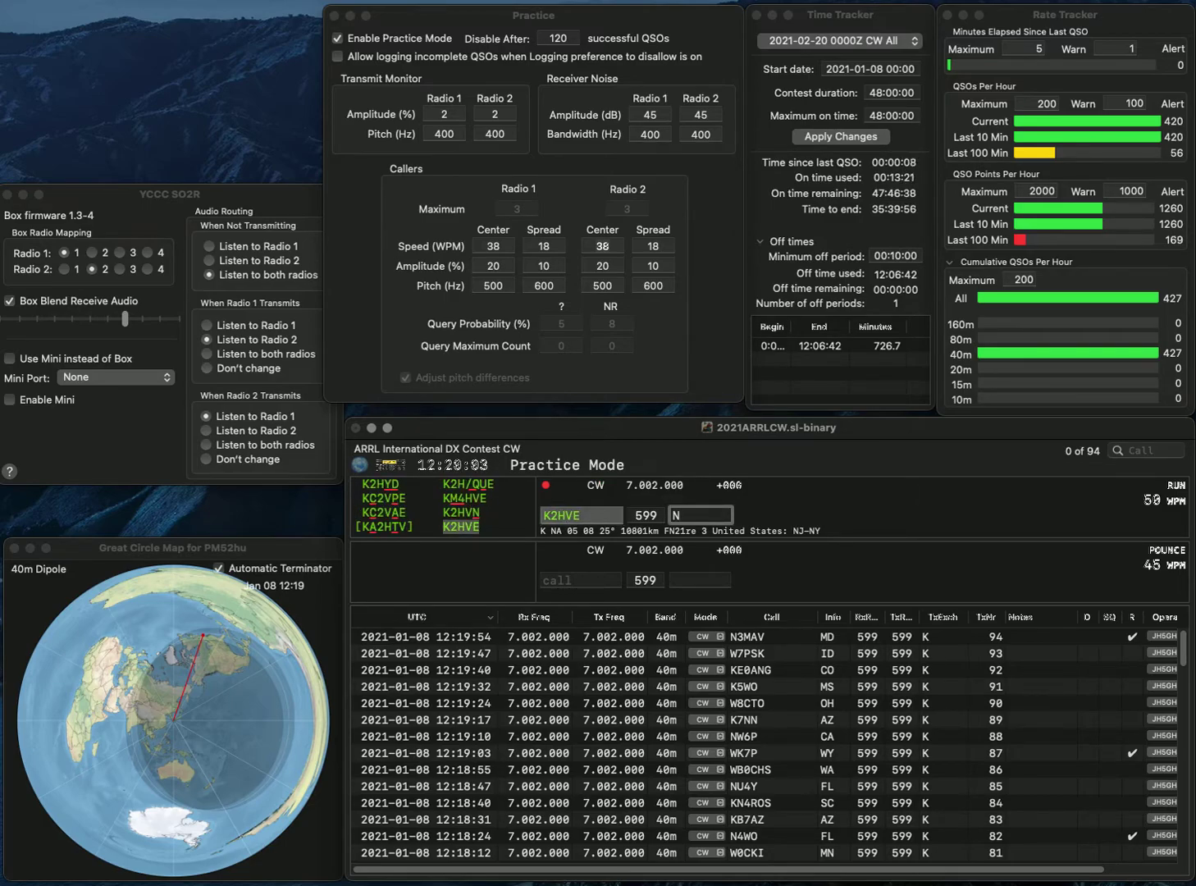
type("Y")
key("Return")
type("W1F")
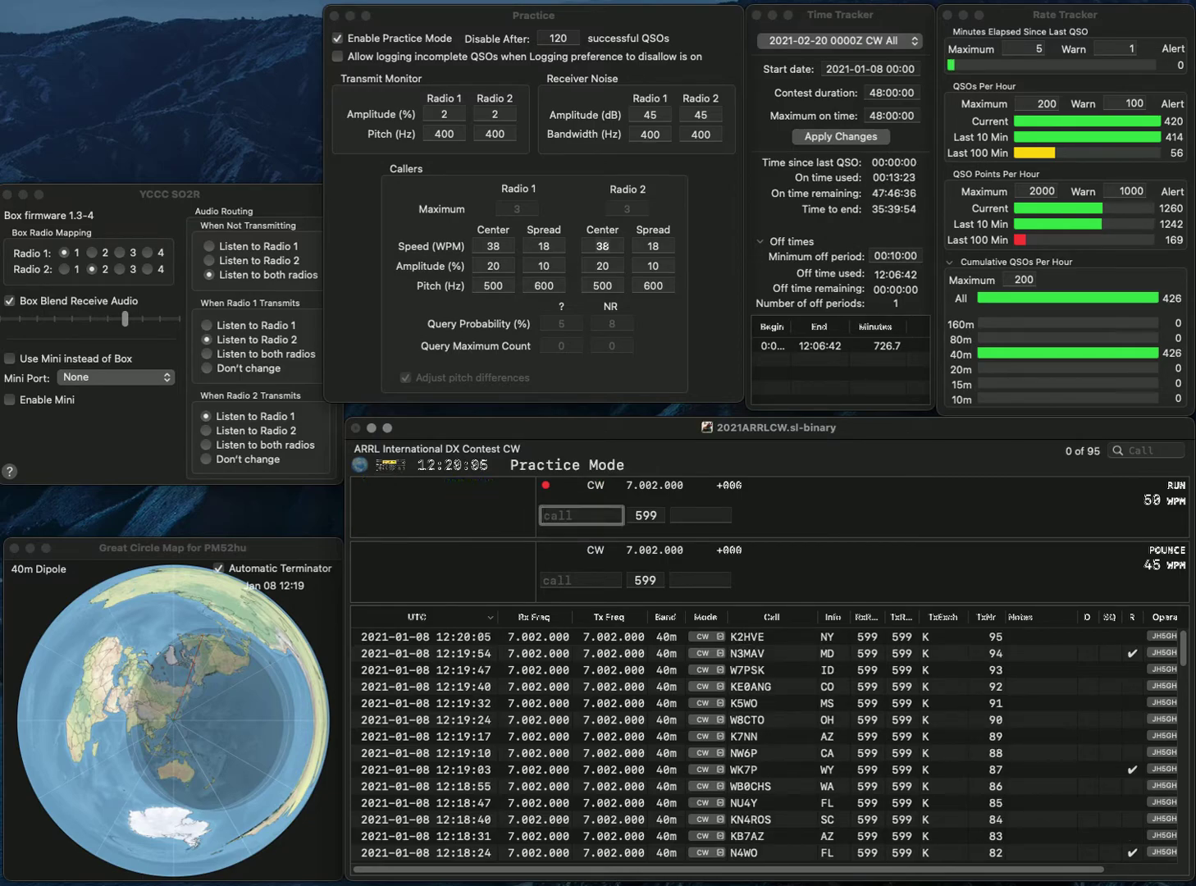
type("W")
key("Return")
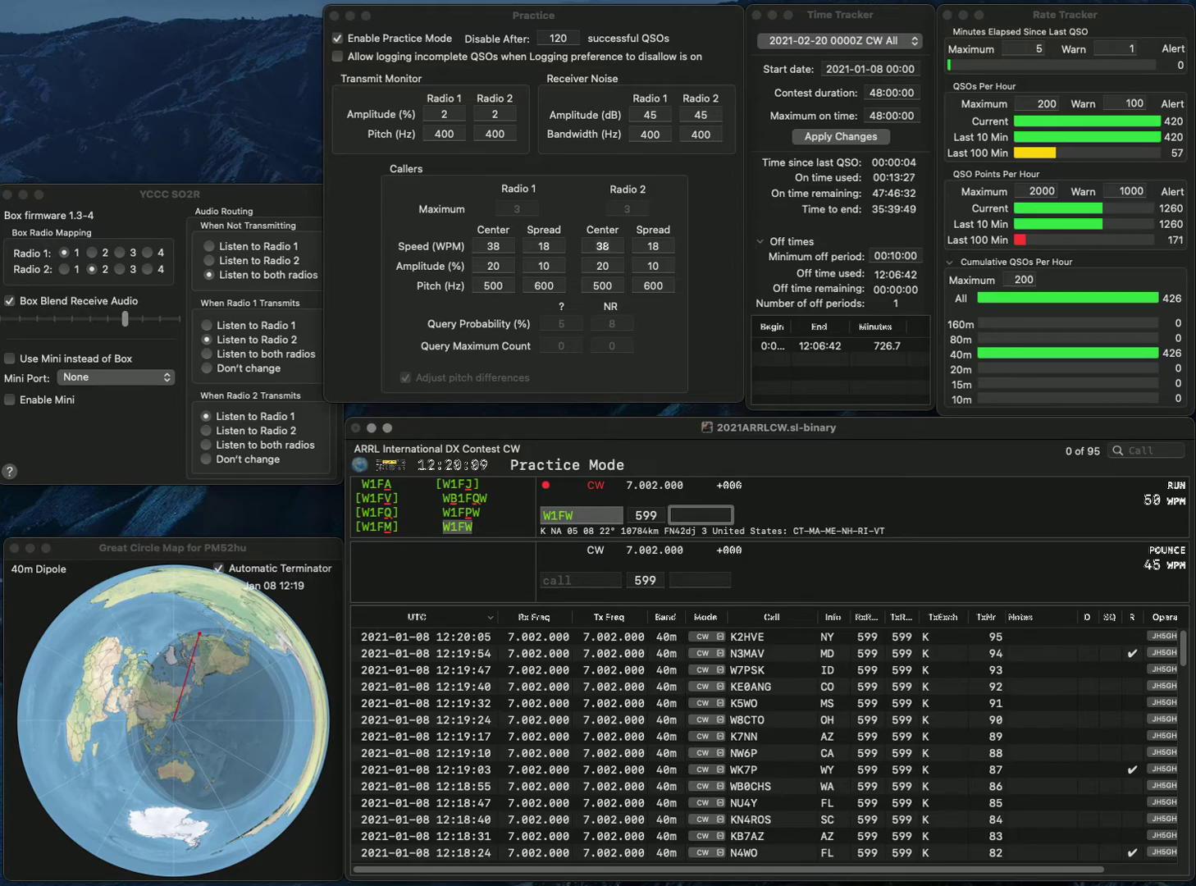
type("NH")
key("Return")
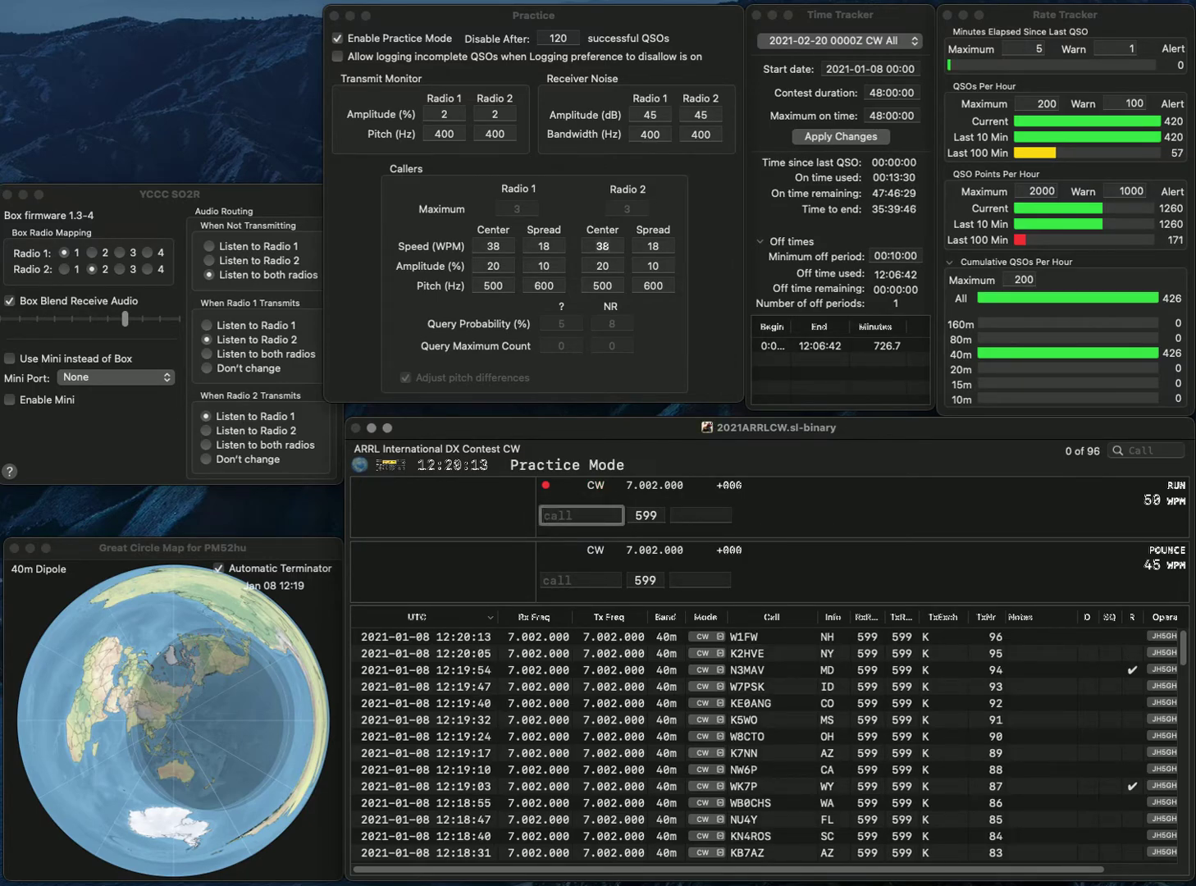
type("WC7CW")
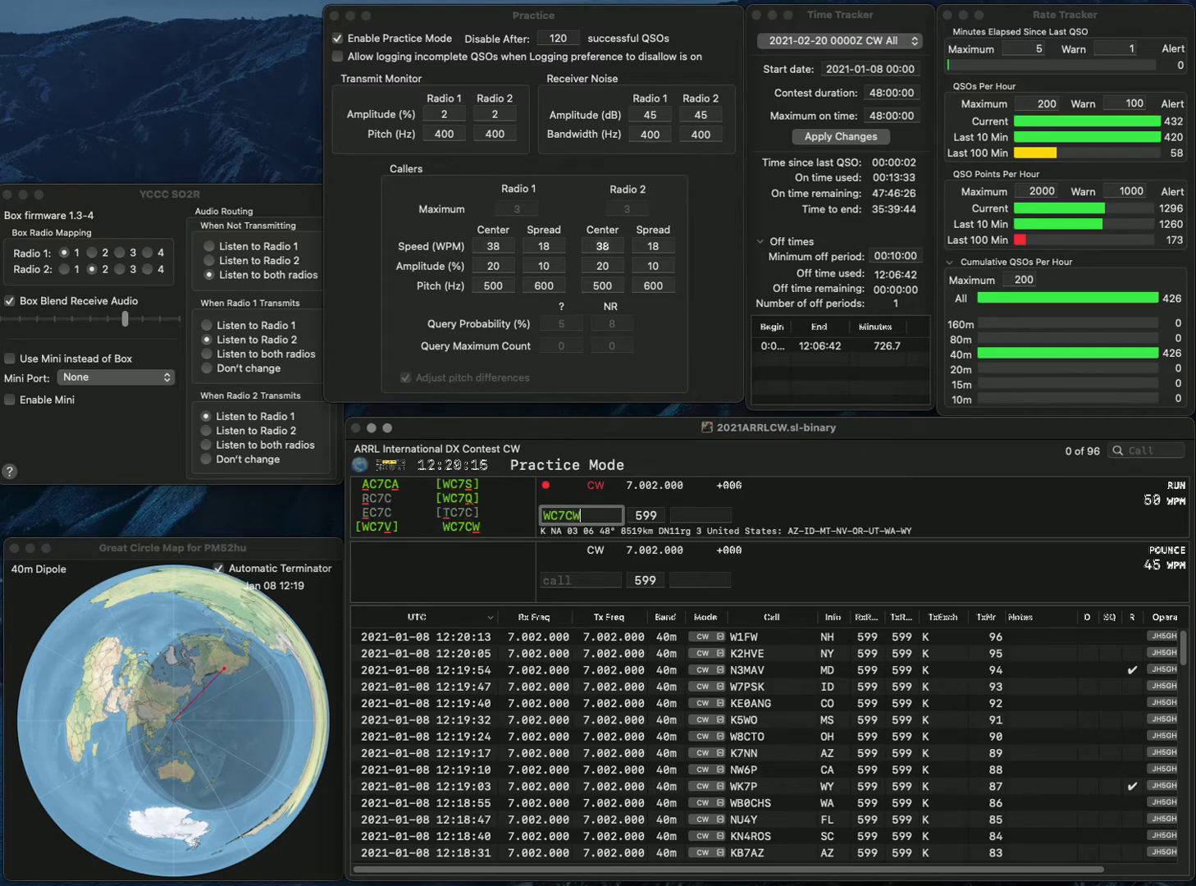
key("Return")
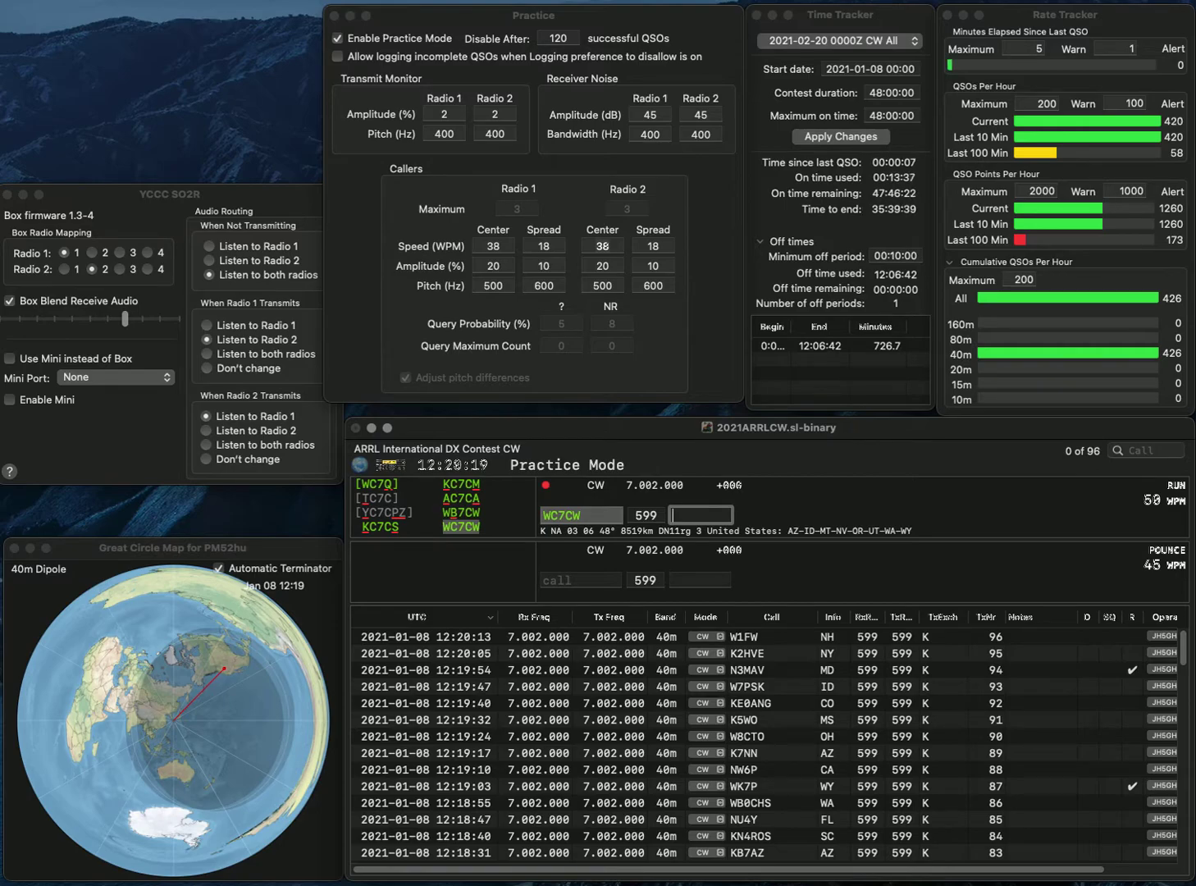
key("Return")
type("K6PSR")
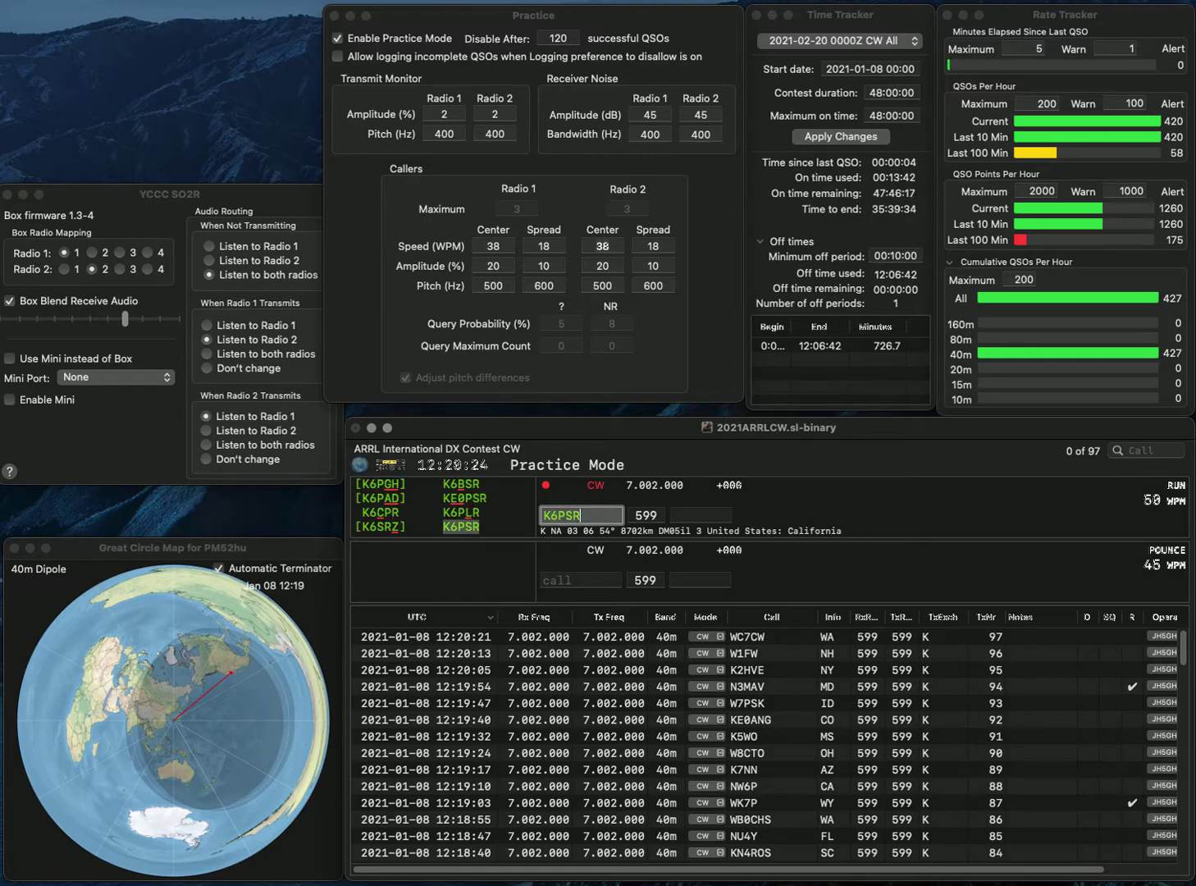
key("Tab")
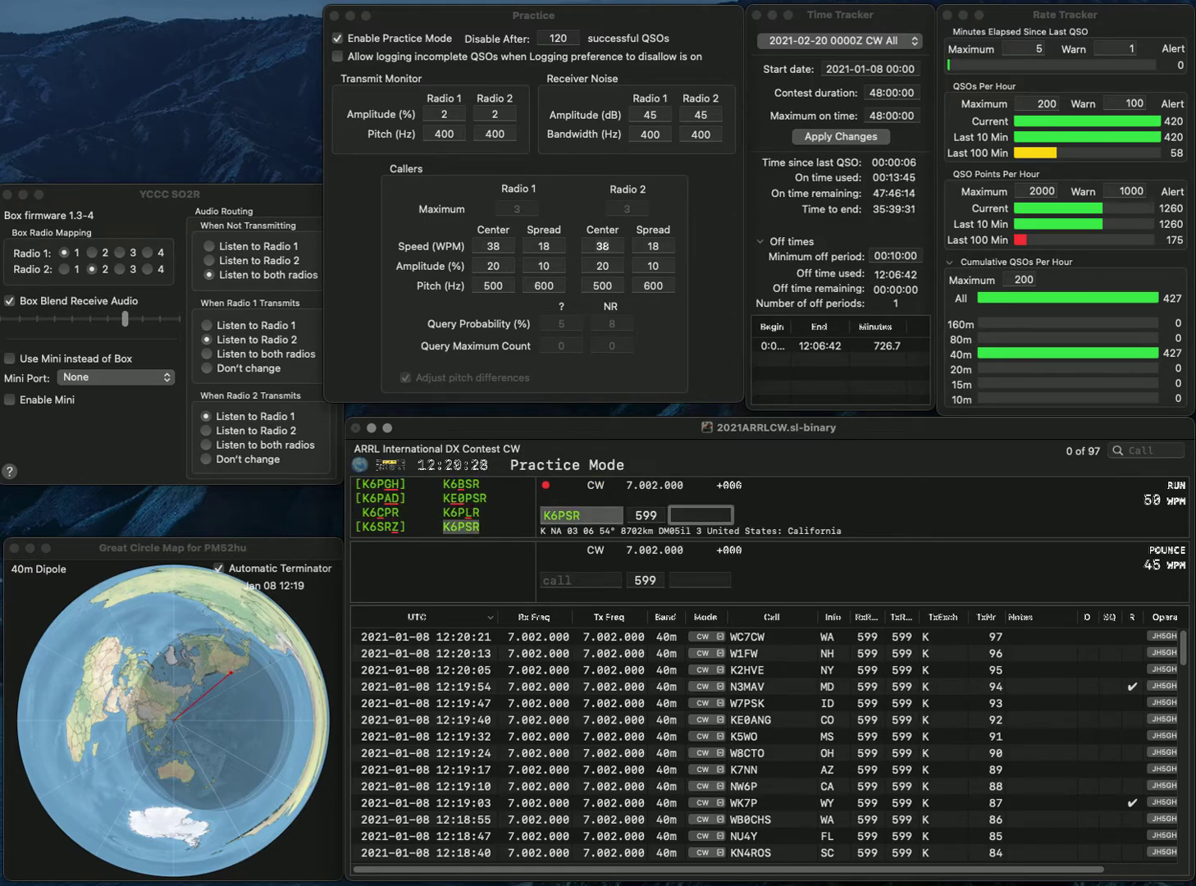
type("CA")
key("Return")
type("W4VG")
key("Return")
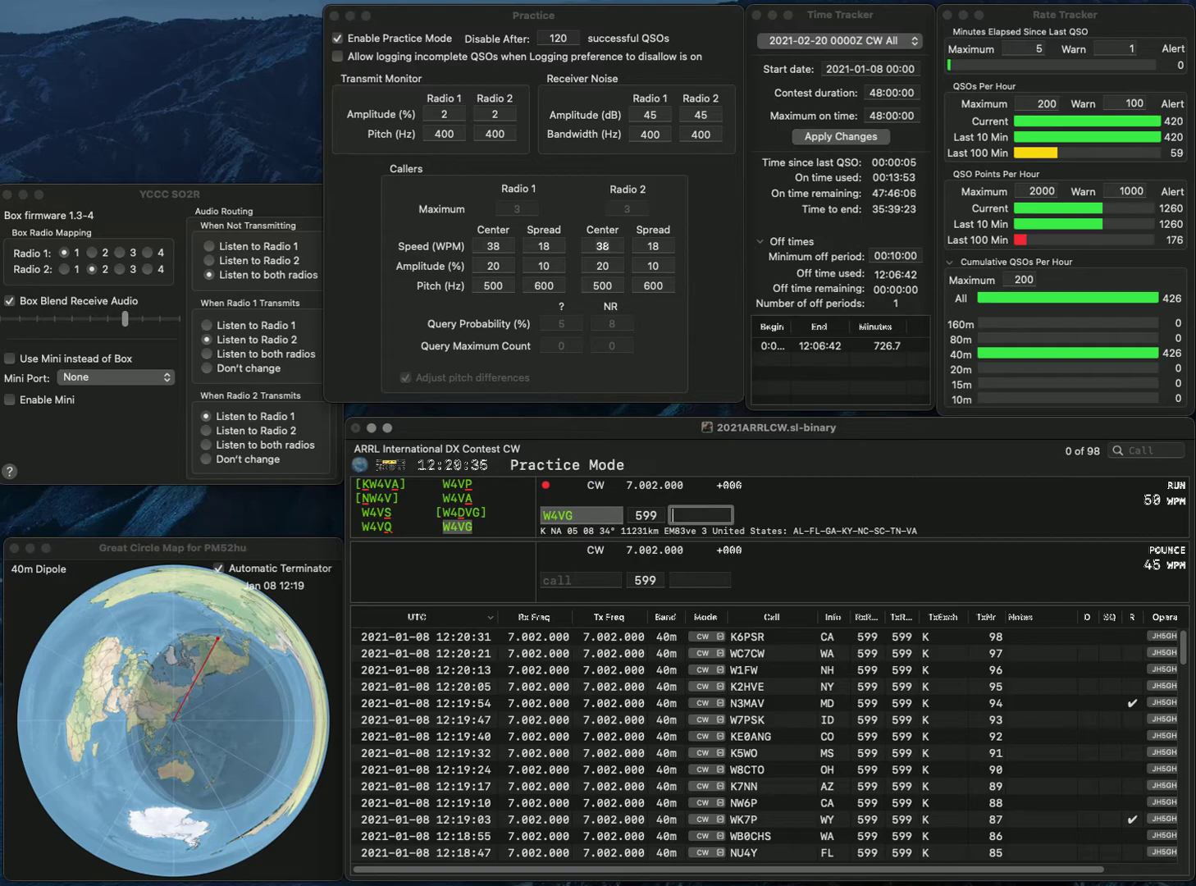
type("AL")
key("Return")
type("WA6")
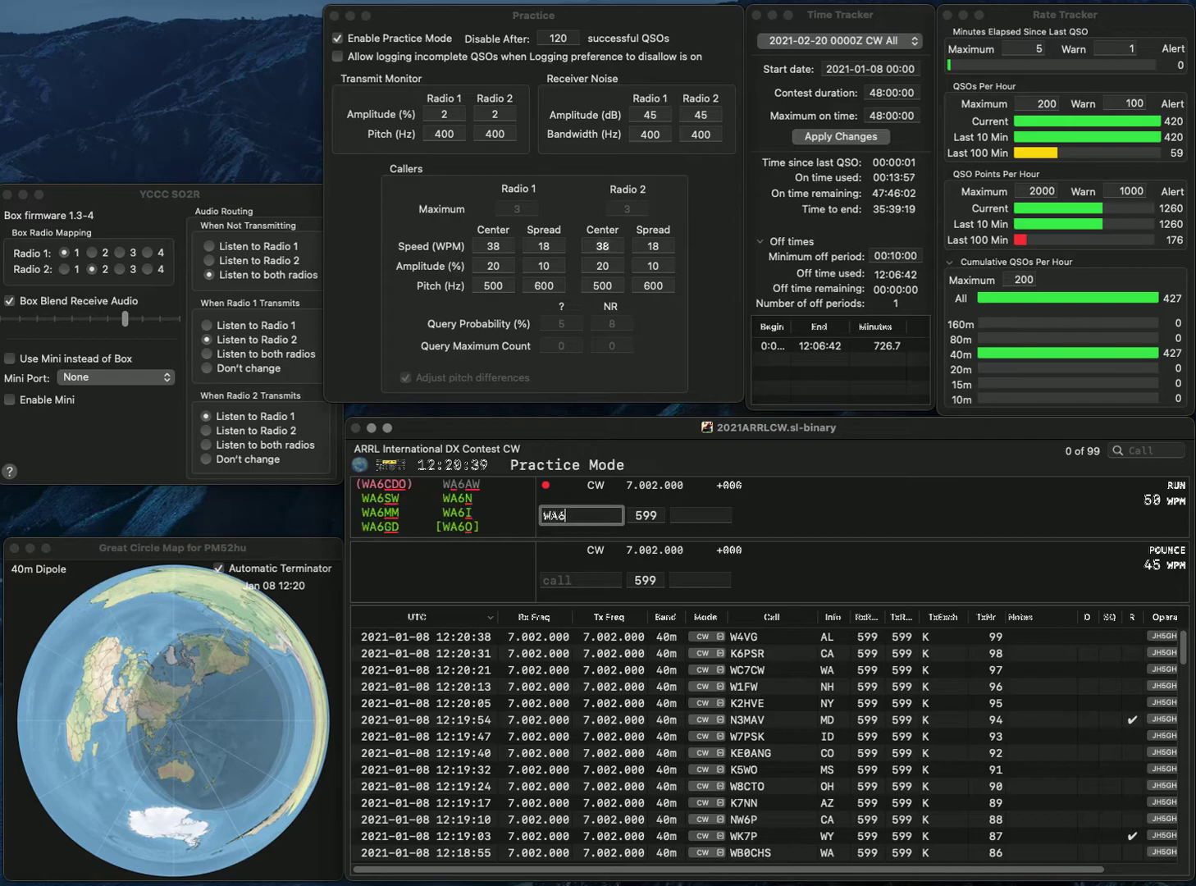
type("OUD")
key("Return")
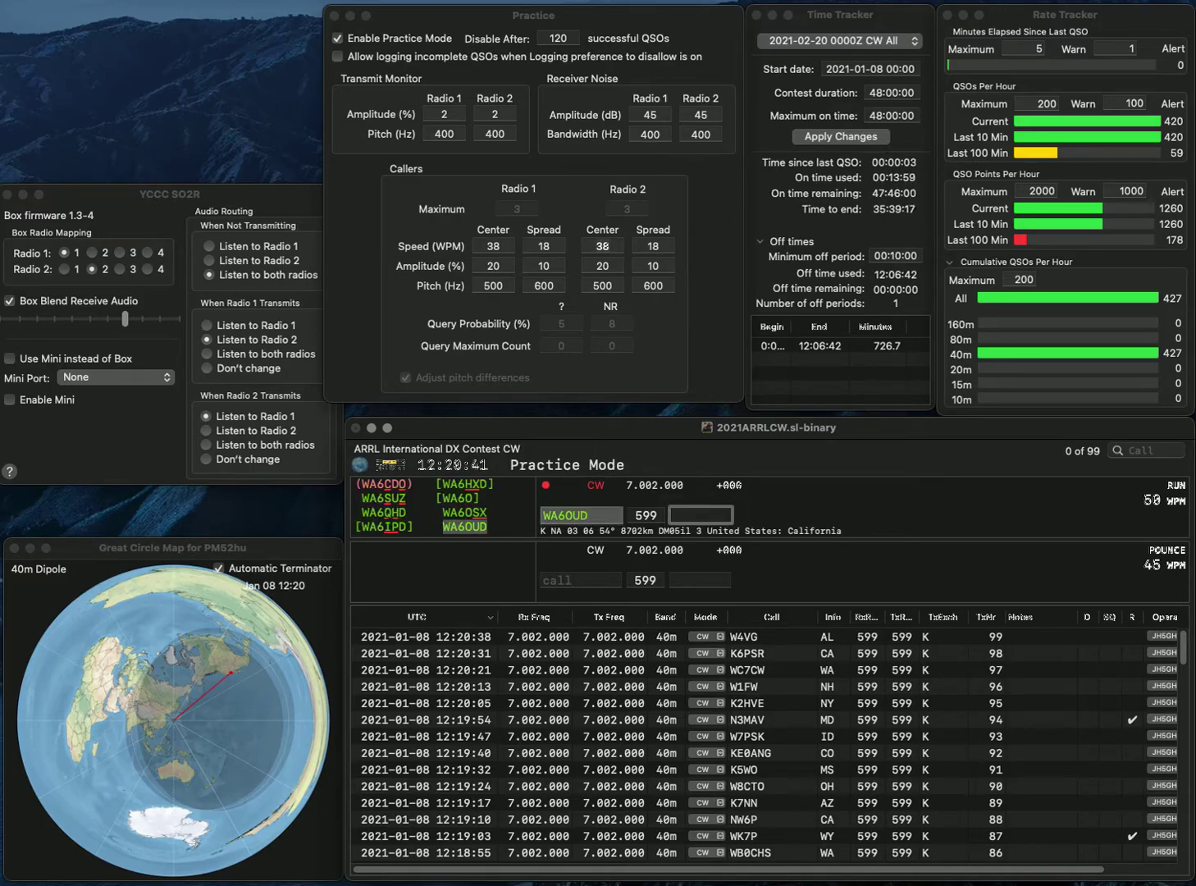
type("CA")
key("Return")
Log the CW contact with NR0P, entering MO as the received exchange
type("NR0P")
key("space")
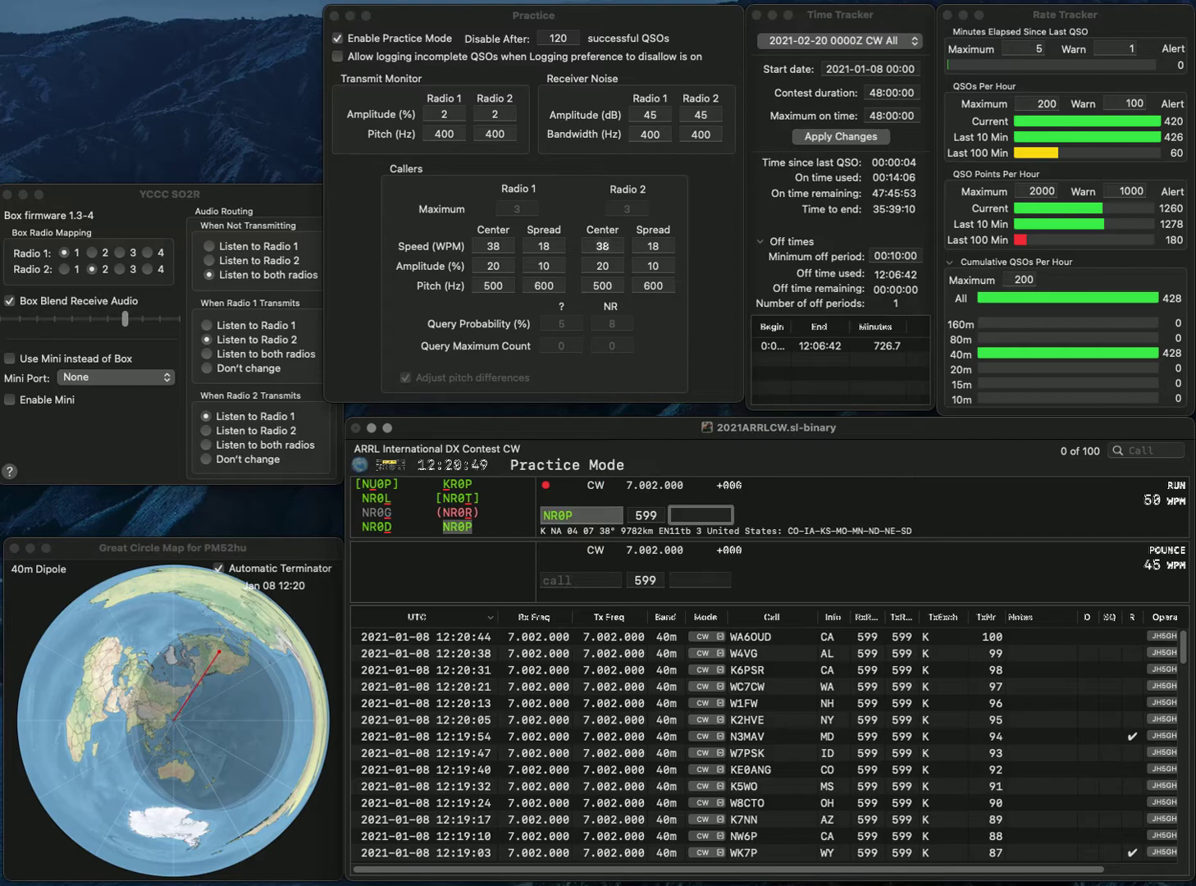
type("MO")
key("Return")
type("KK0I")
key("Return")
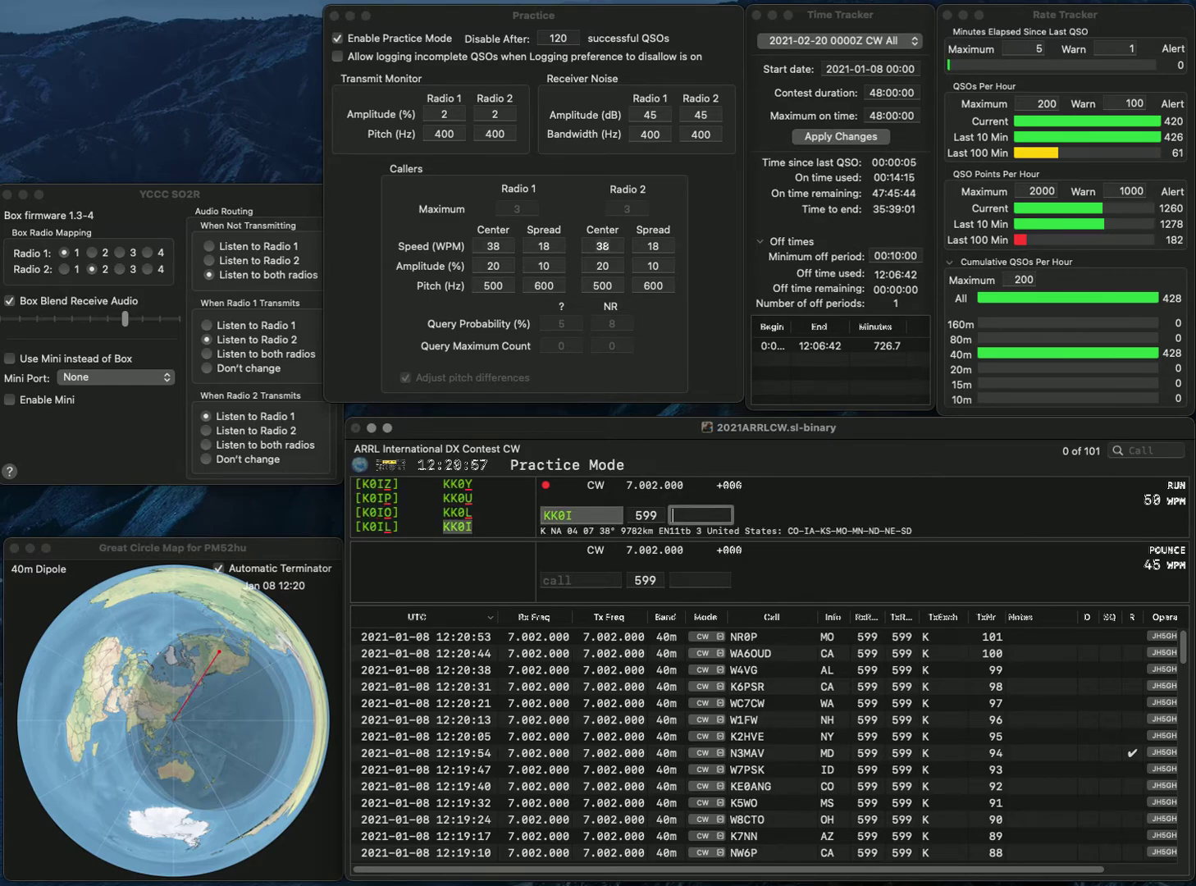
type("ND")
key("Return")
Log the CW contact with K2GO, with NY as the received exchange
type("K2")
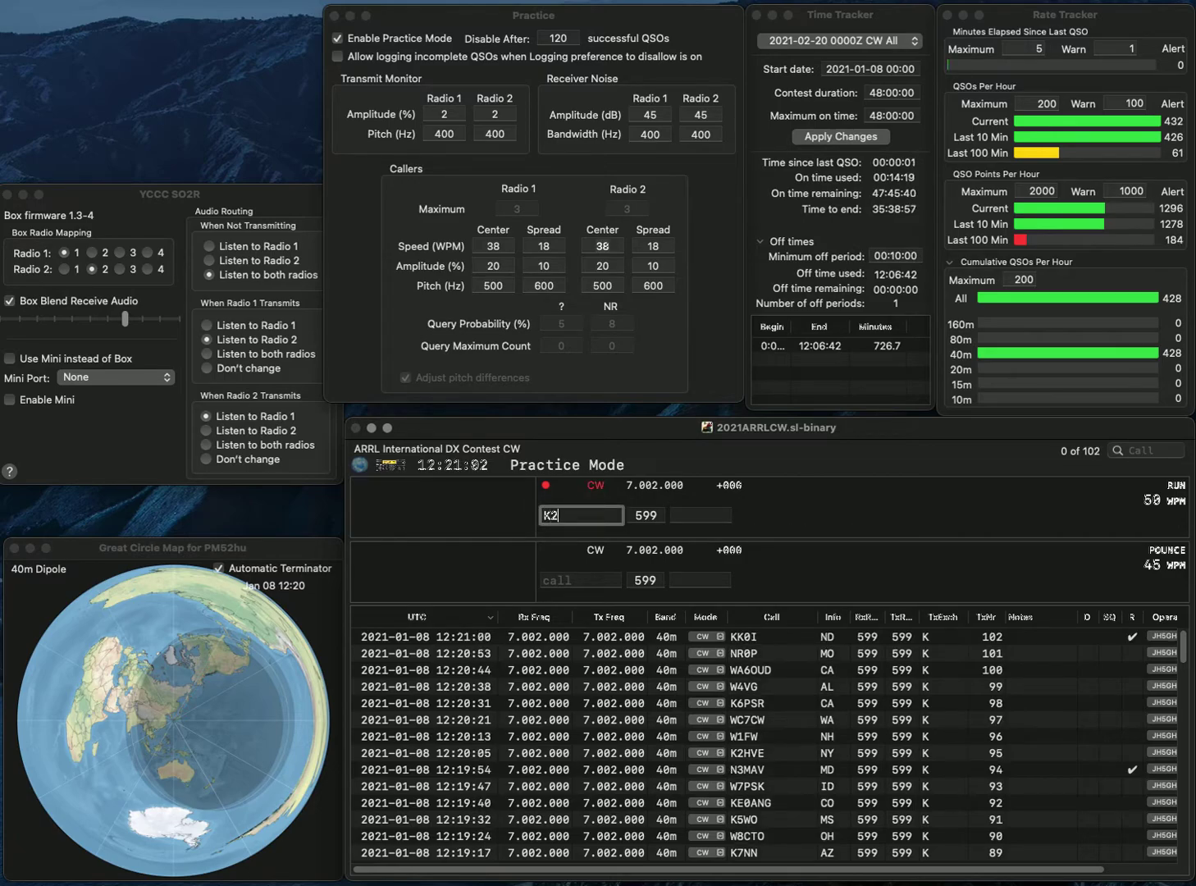
type("GO")
key("Return")
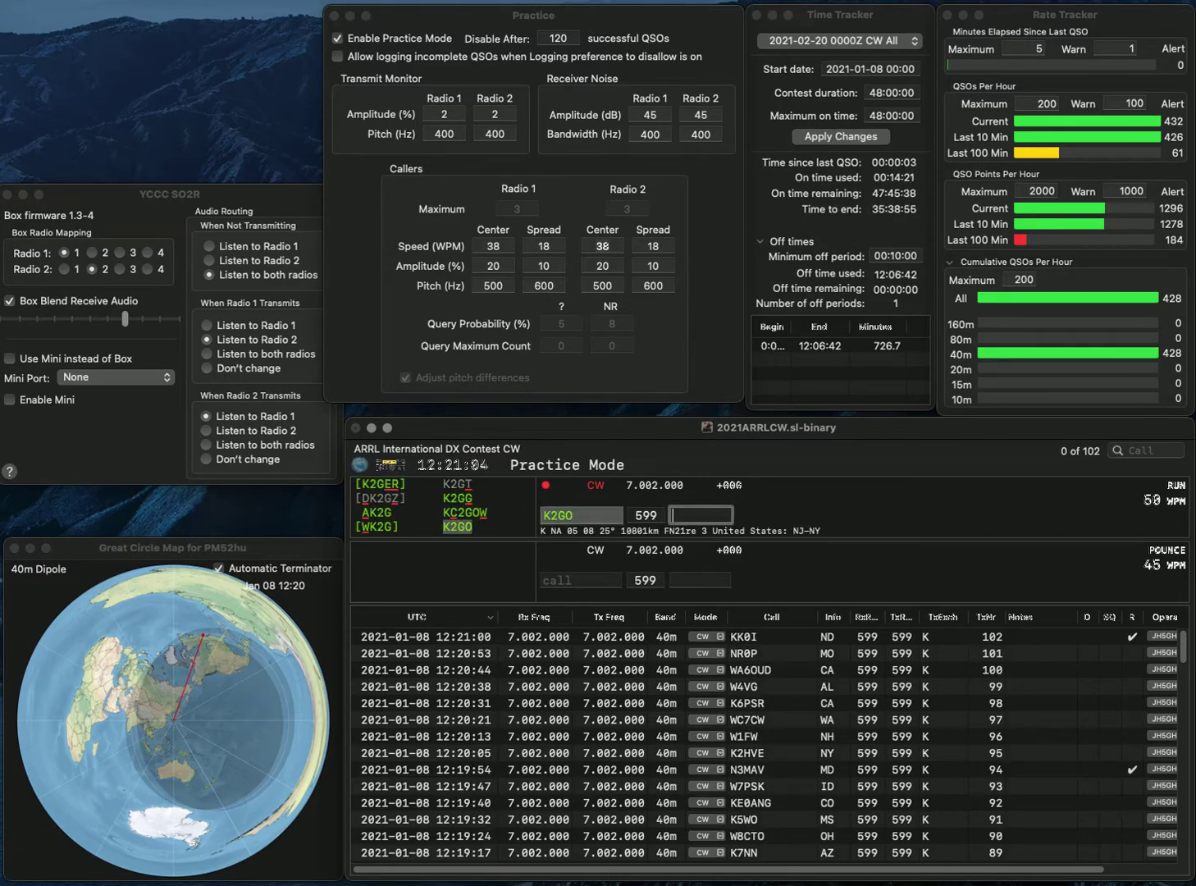
type("NY")
key("Return")
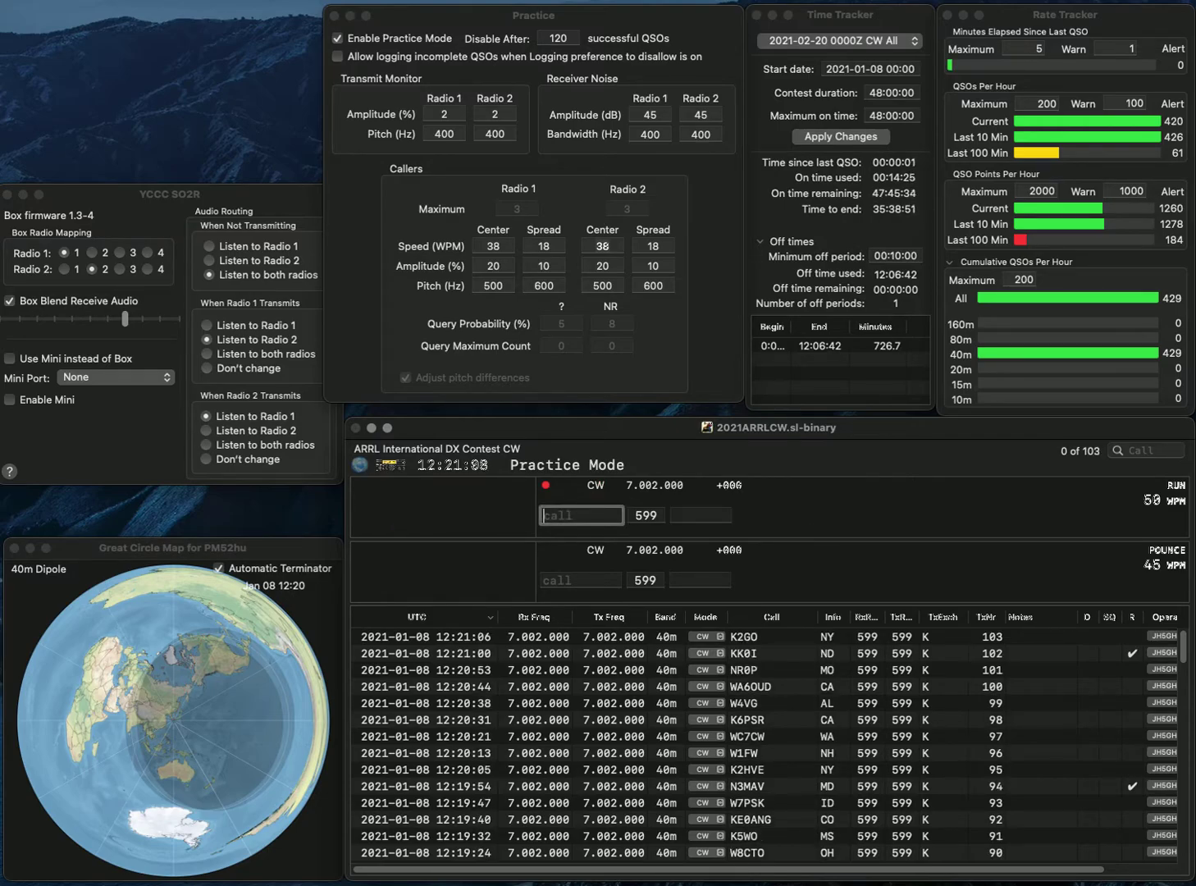
Log the CW contact with K4NAU, entering SC as the received exchange
type("K4NAU")
key("Return")
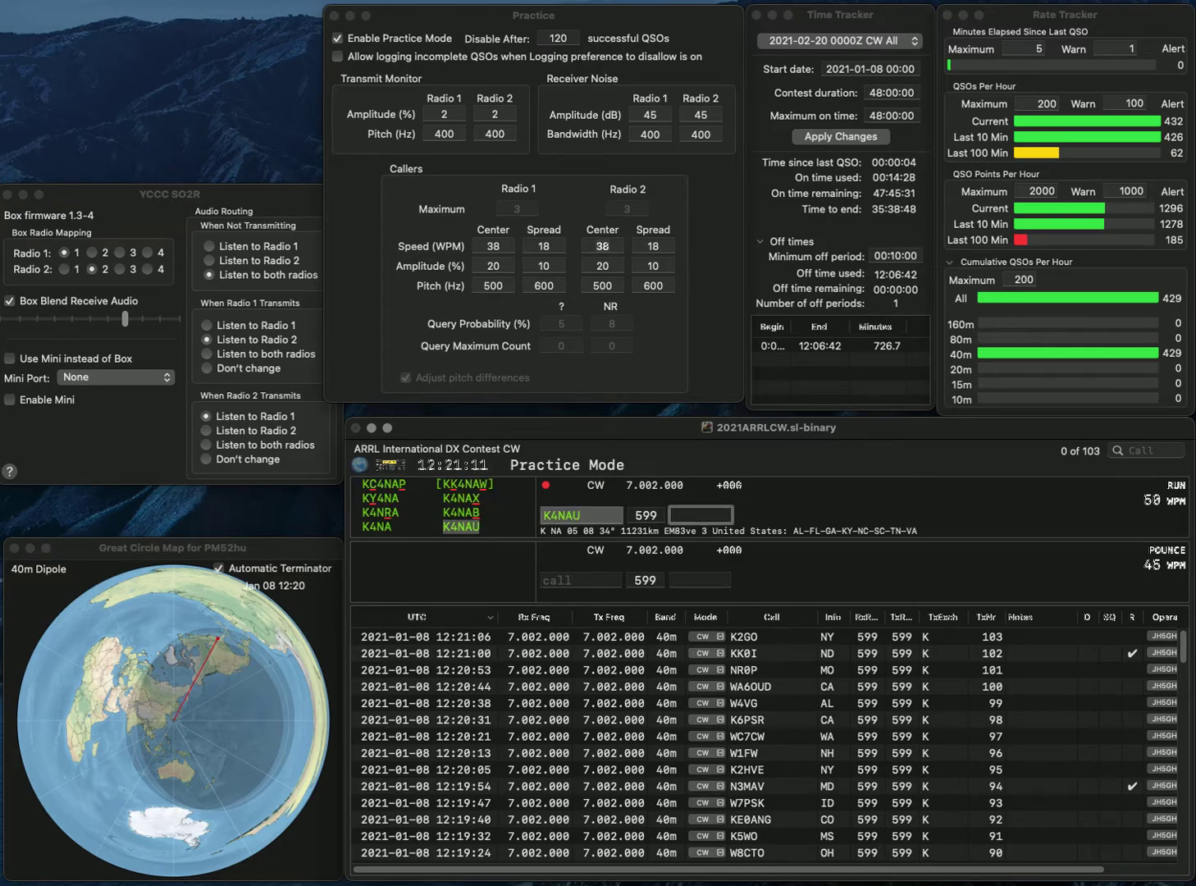
type("SC")
key("Return")
type("N6ZI")
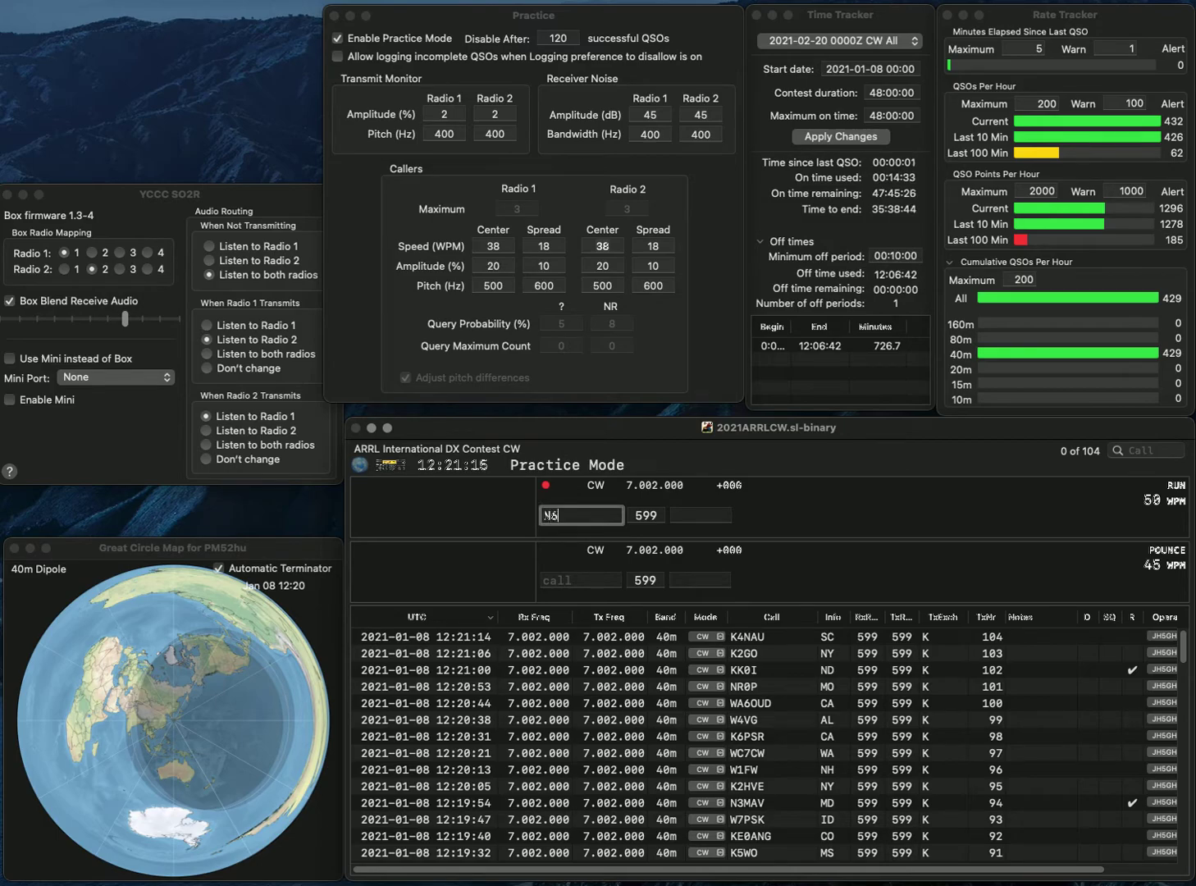
key("space")
type("CA")
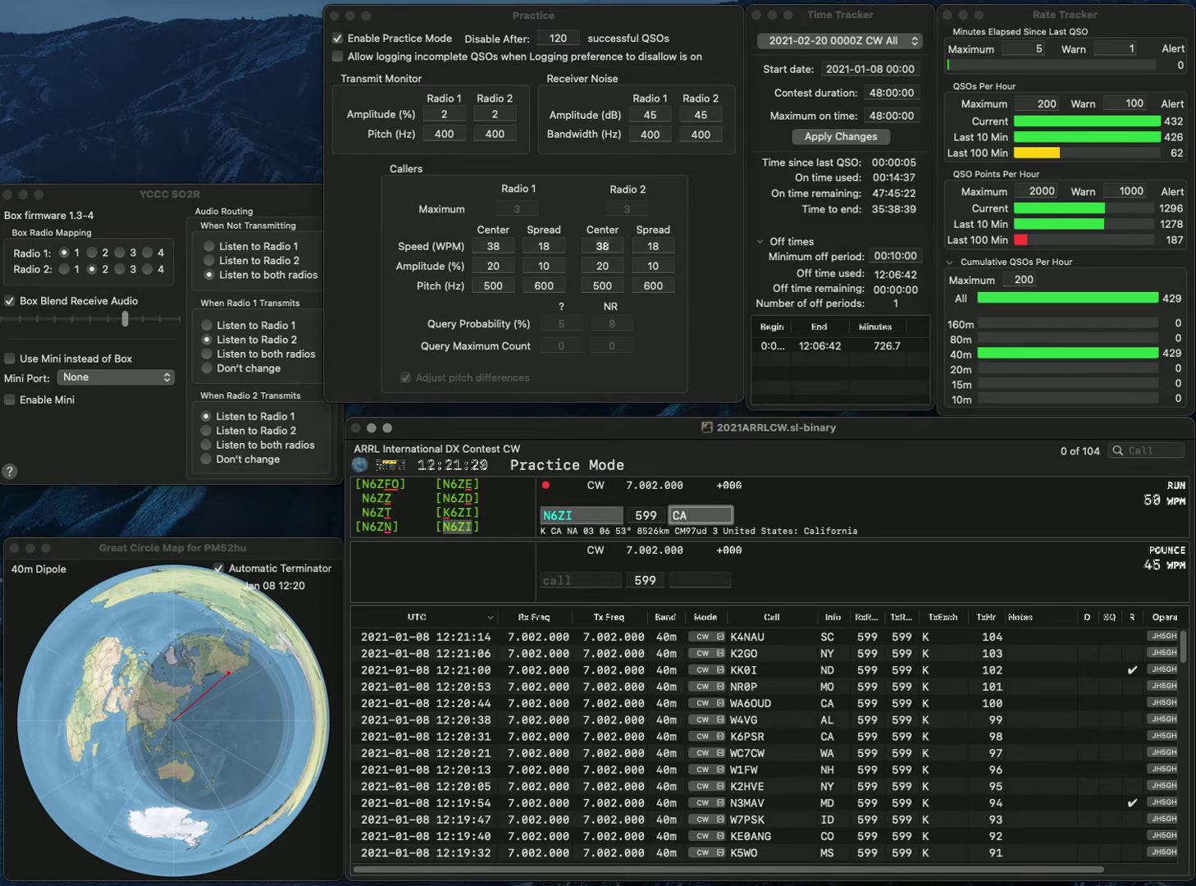
key("Return")
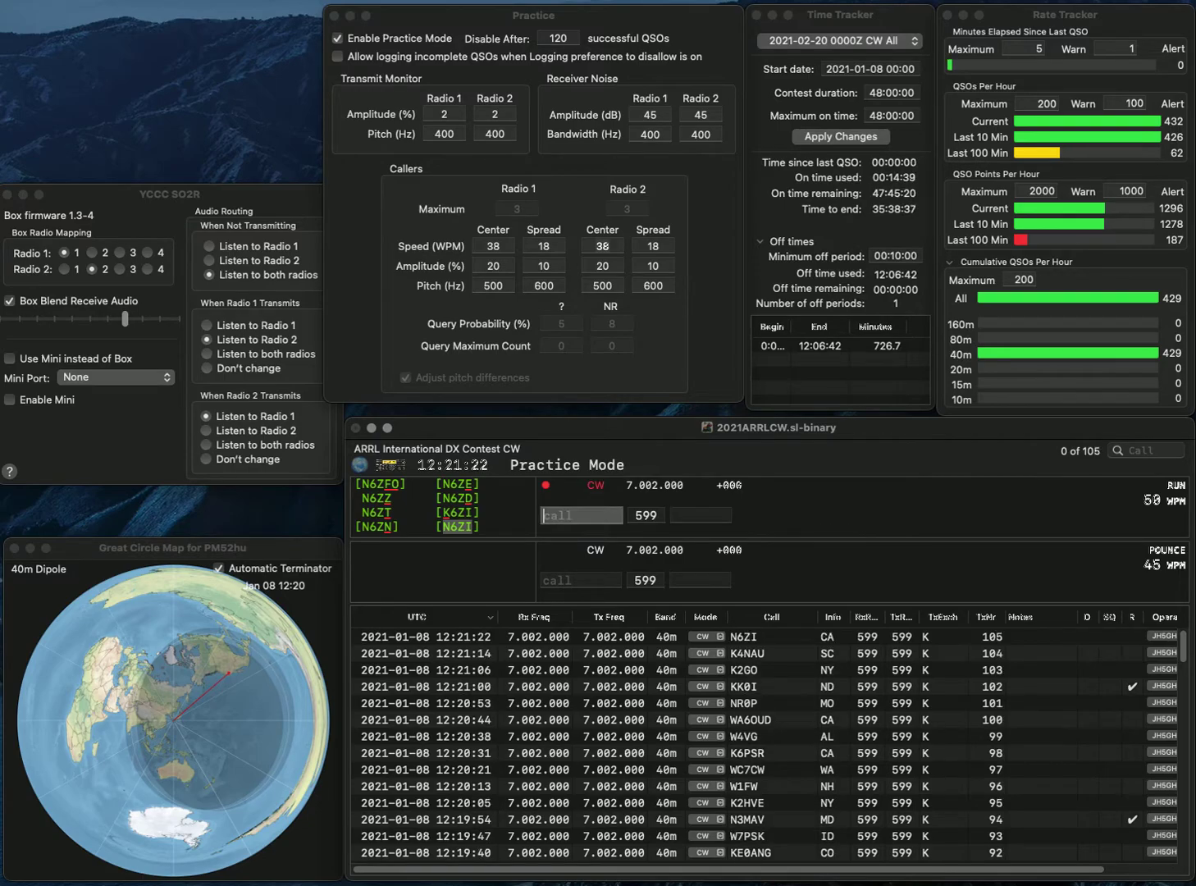
type("KE5RQ")
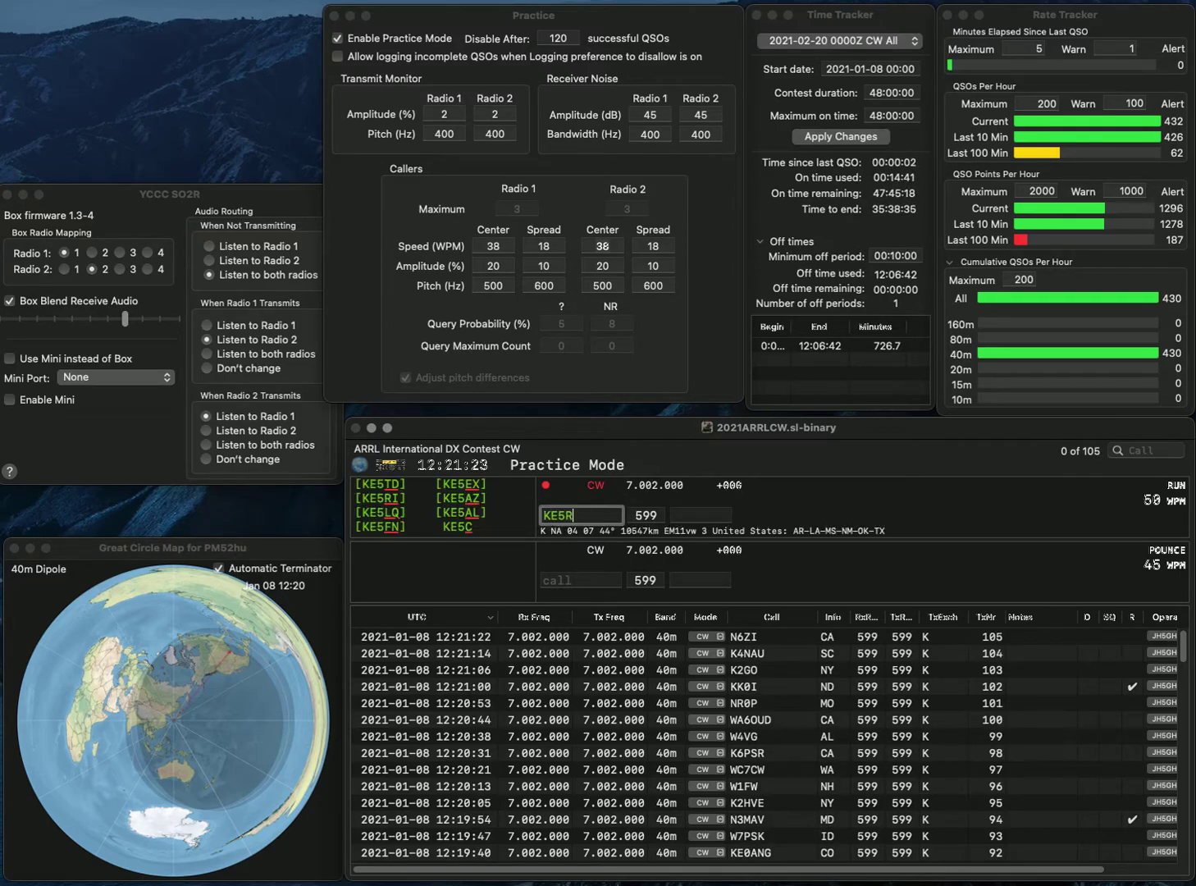
key("BackSpace")
key("BackSpace")
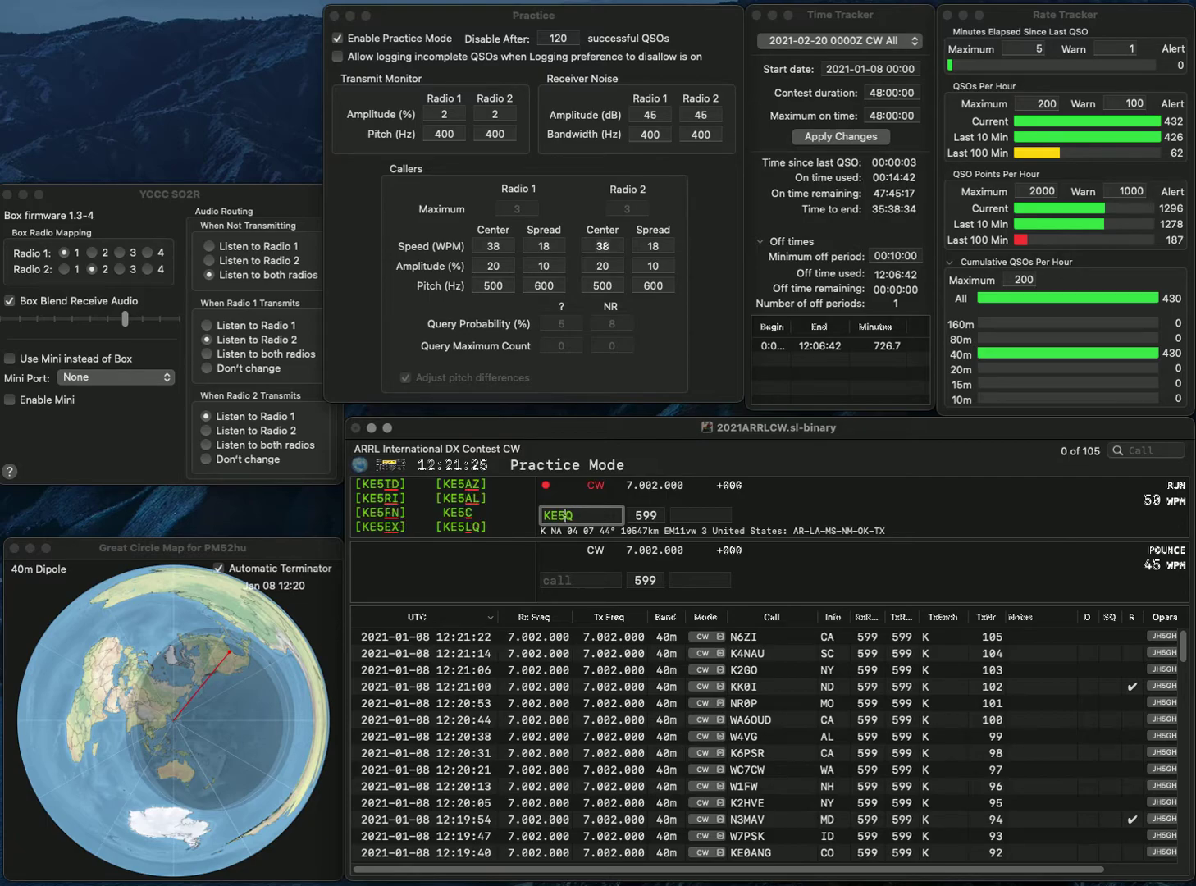
type("LQ")
key("space")
type("TX")
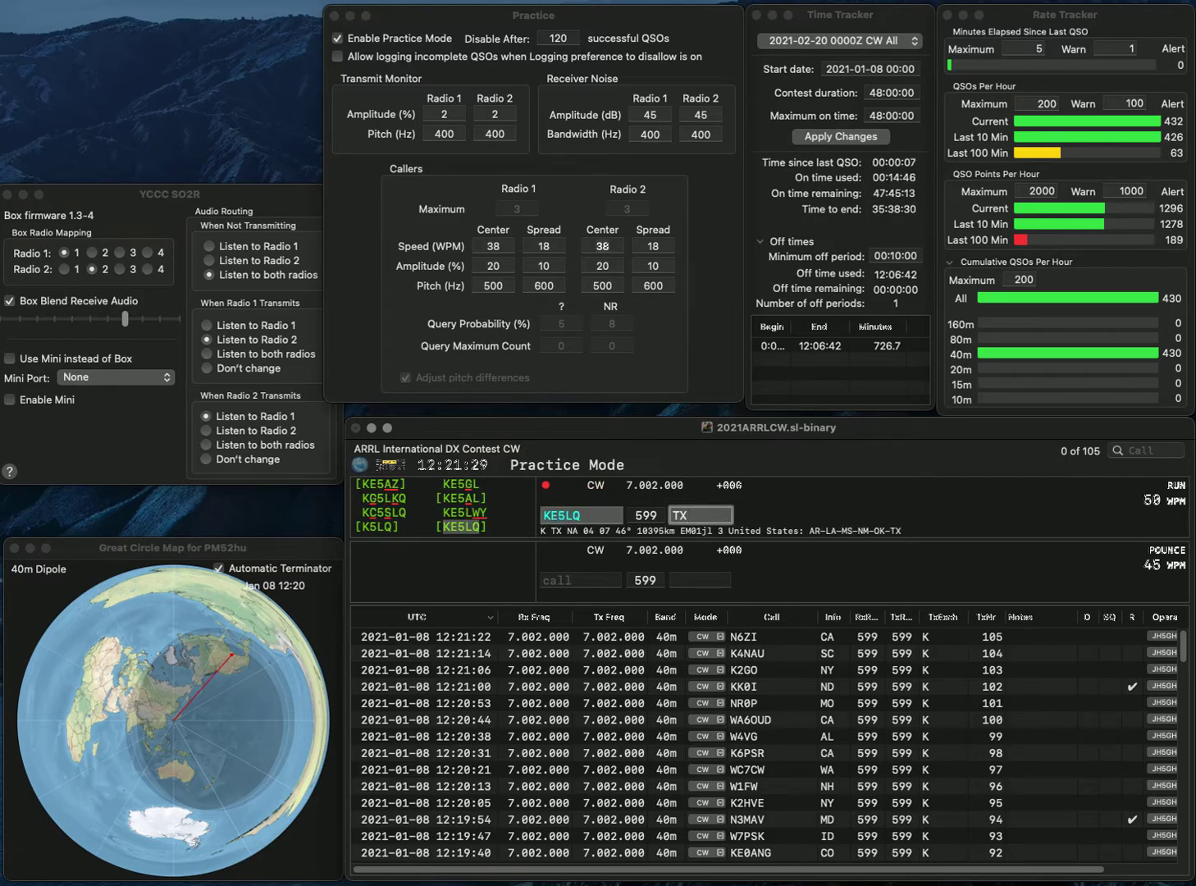
key("Return")
Log the CW contact with AD7Z, entering NV as the received exchange
type("AD7Z")
key("Return")
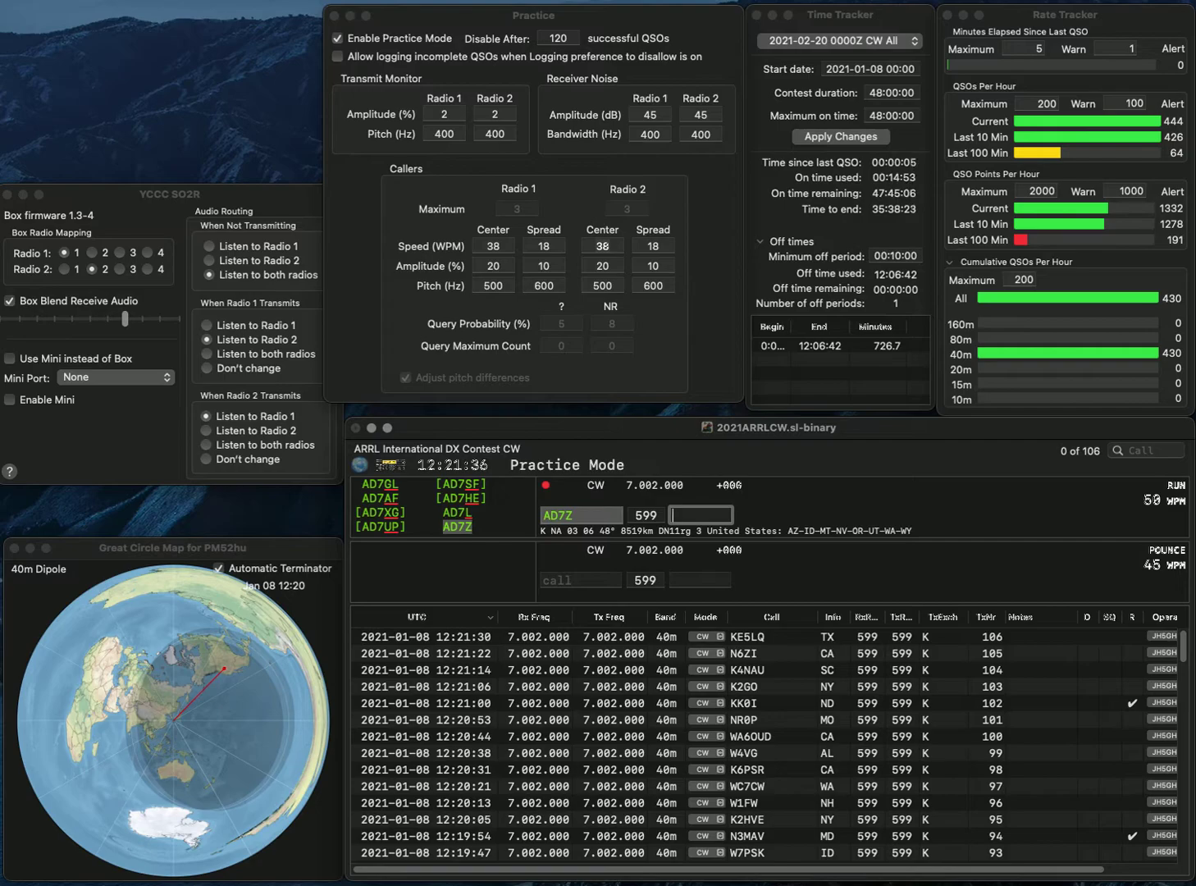
type("N")
key("Return")
type("AAA")
key("Left")
key("Left")
key("Left")
type("VY1")
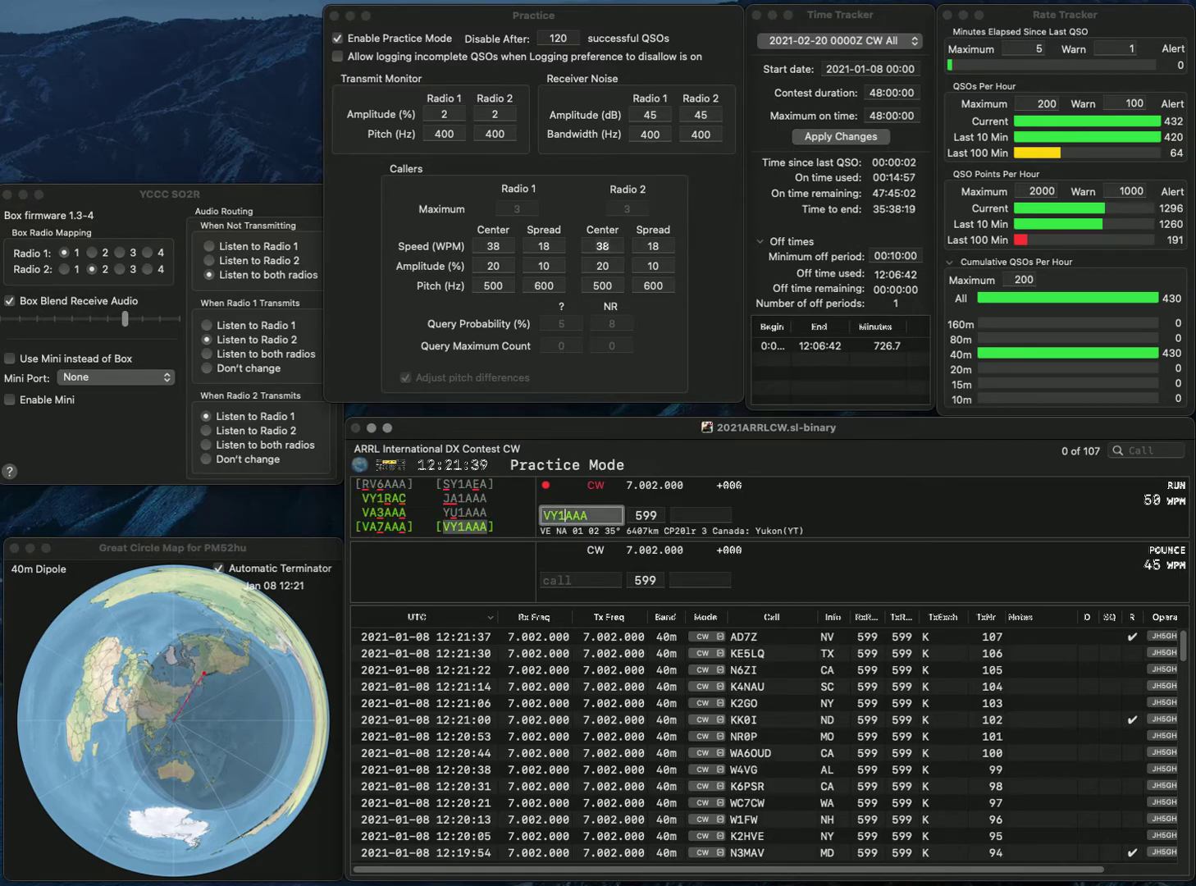
key("space")
type("YT")
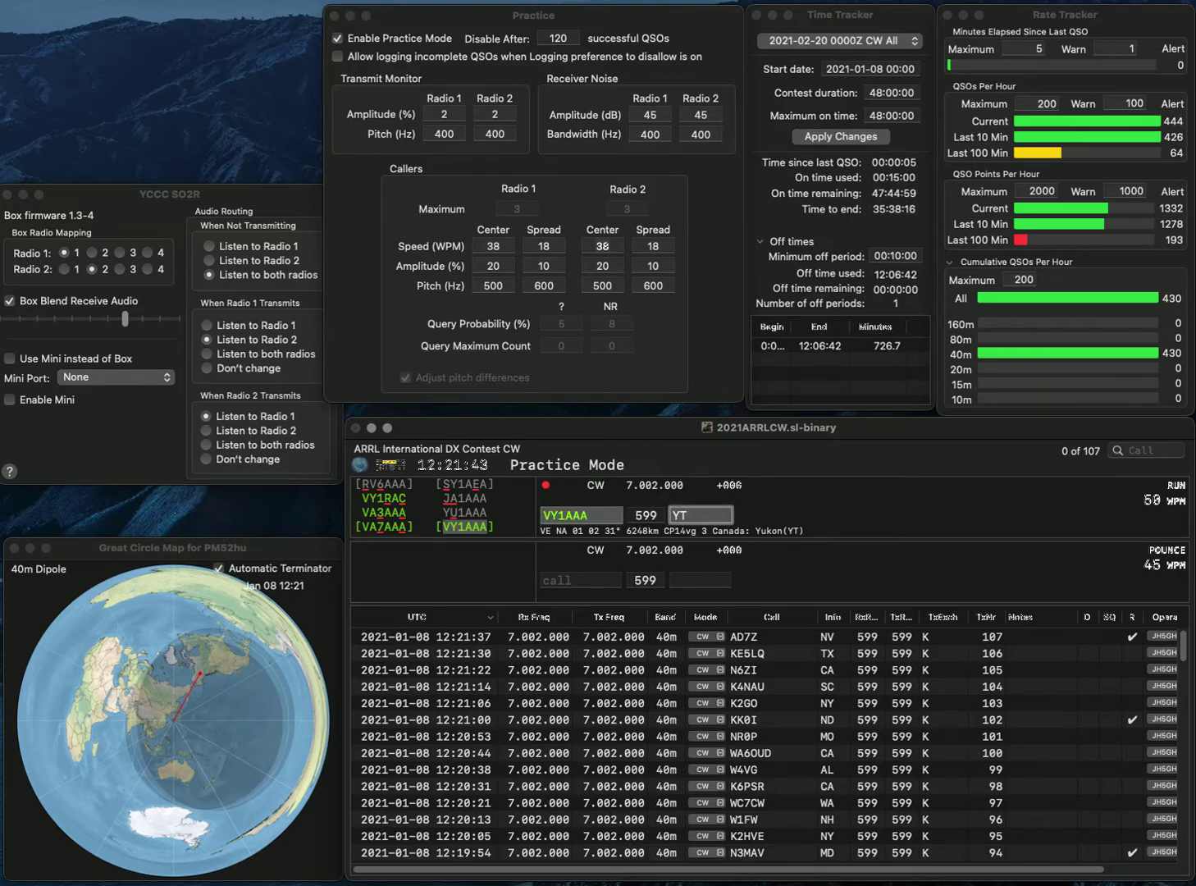
key("Return")
type("6RLA")
key("BackSpace")
type("B")
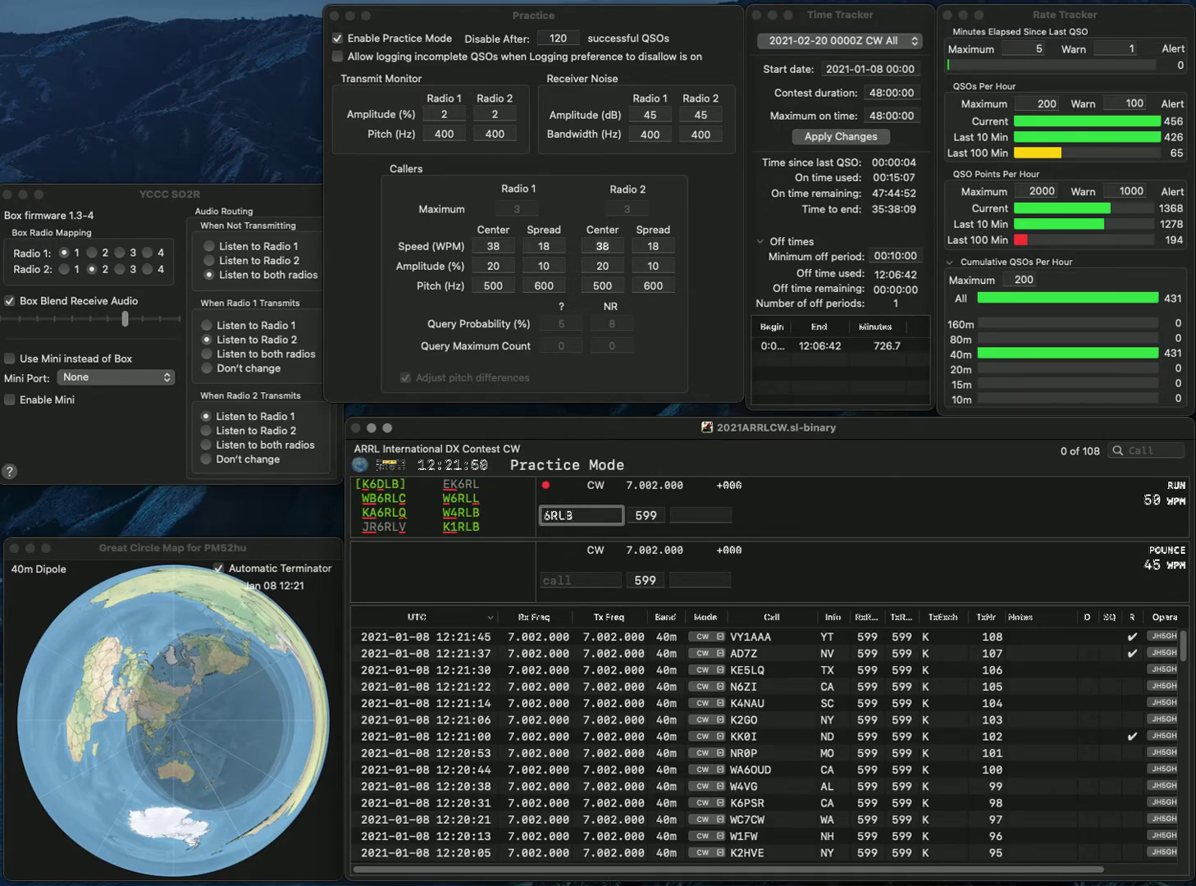
type("W")
key("Right")
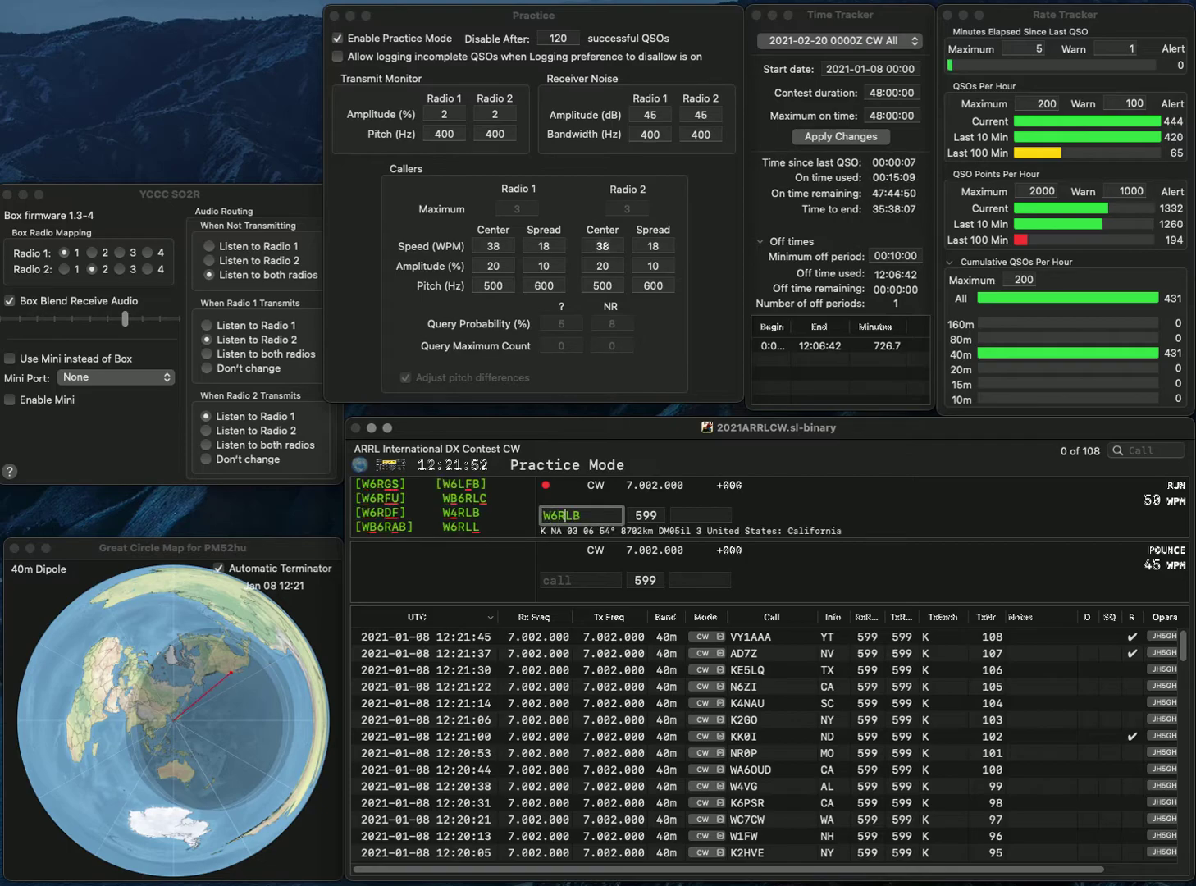
key("BackSpace")
key("Left")
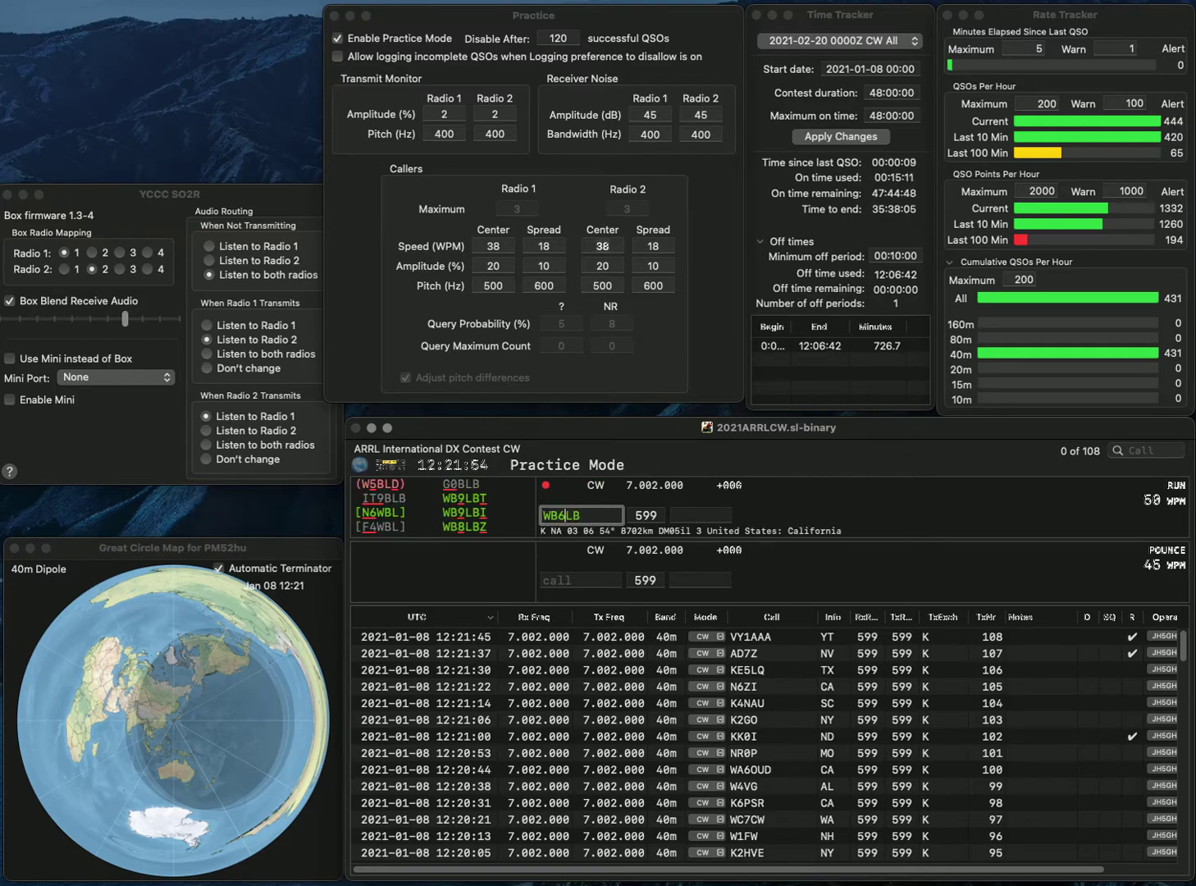
type("B")
key("Return")
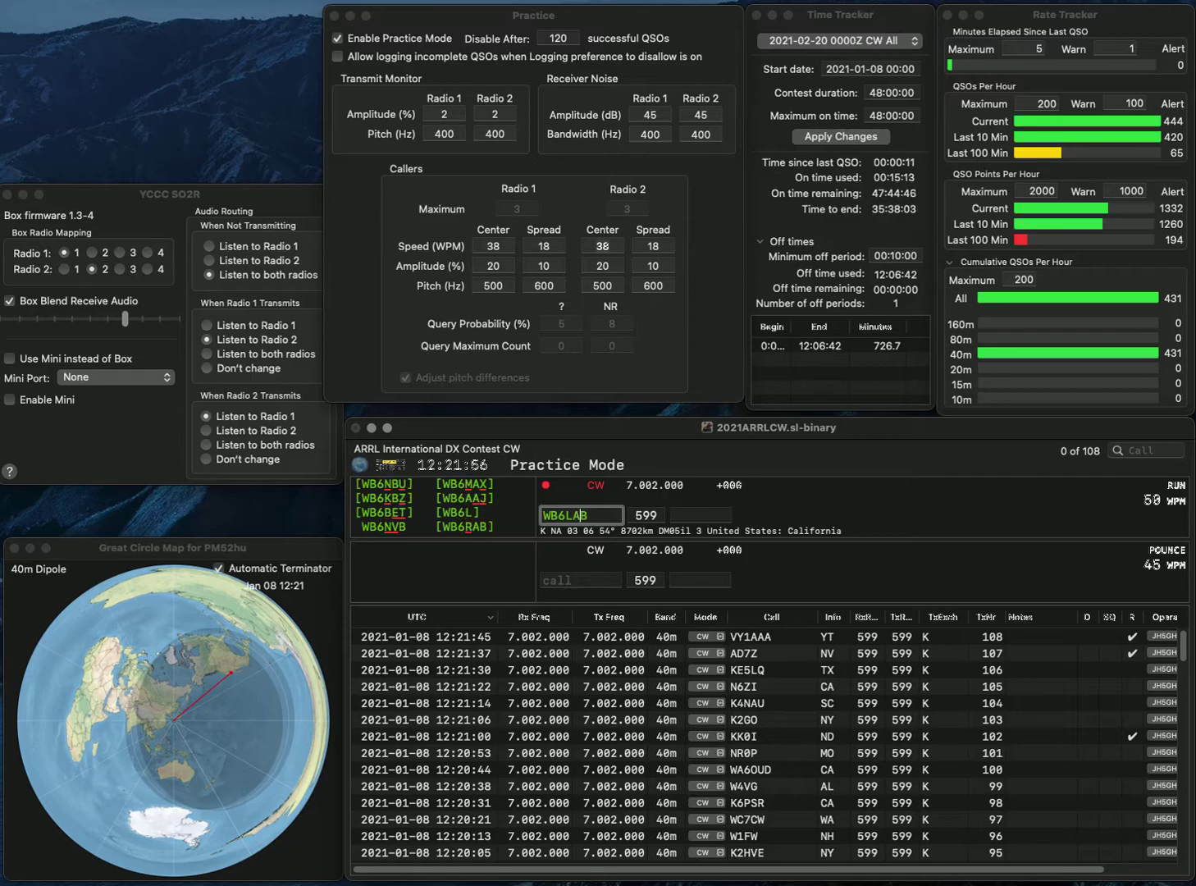
key("BackSpace")
type("RA")
key("space")
type("FL")
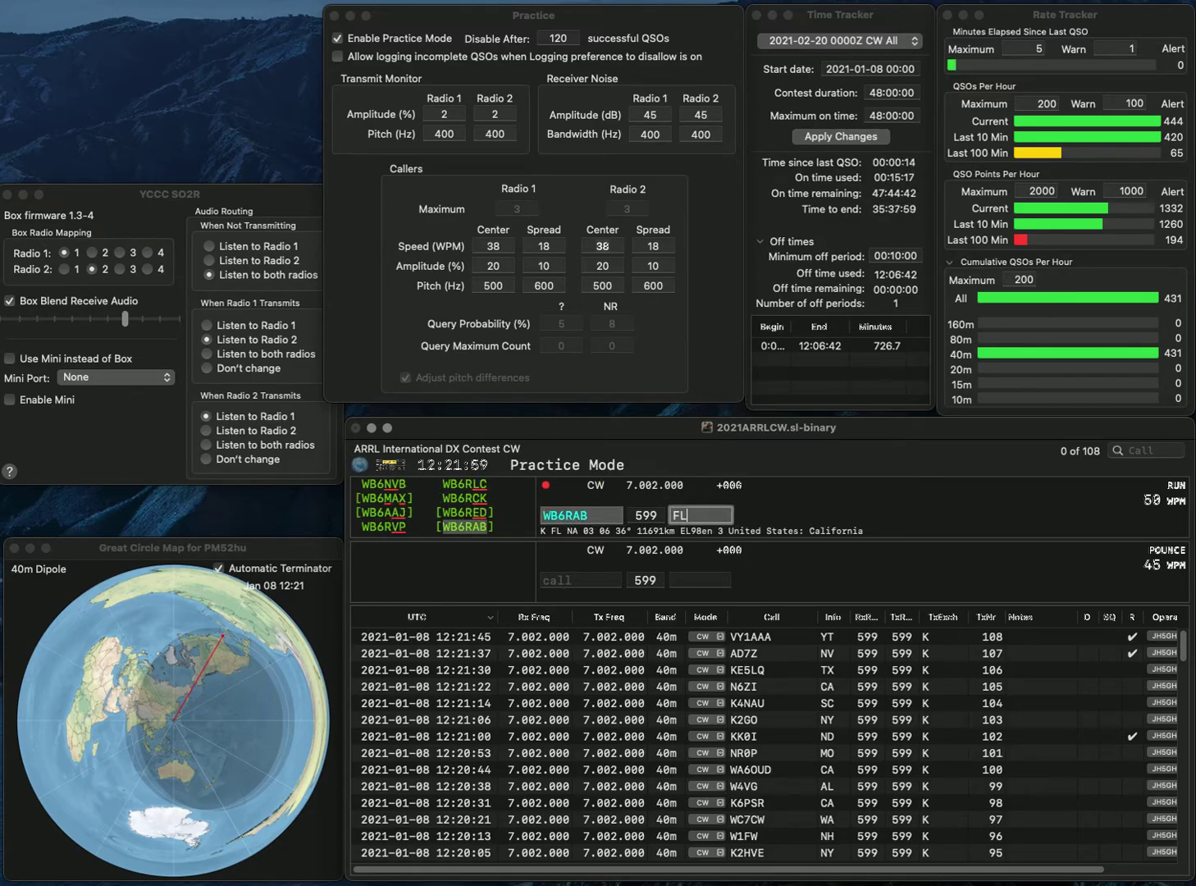
key("Return")
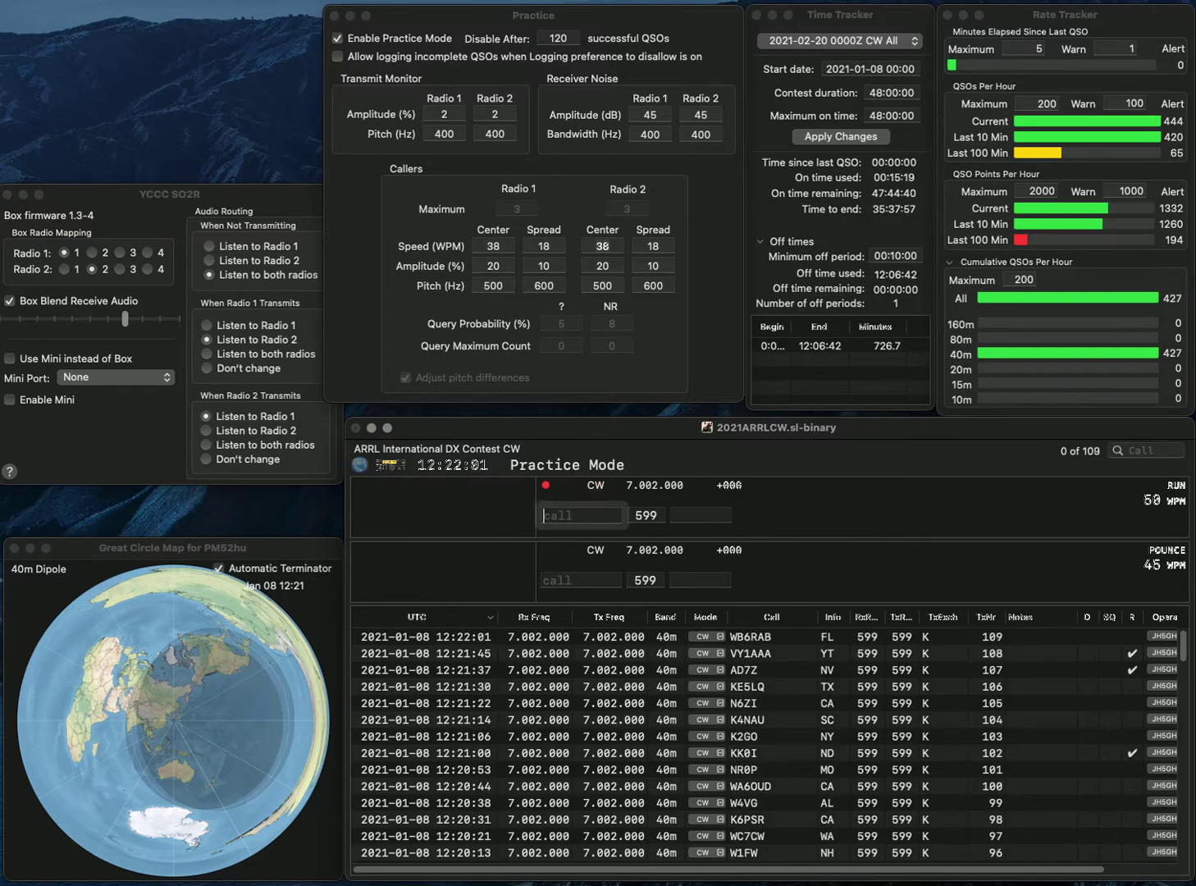
type("N4EH")
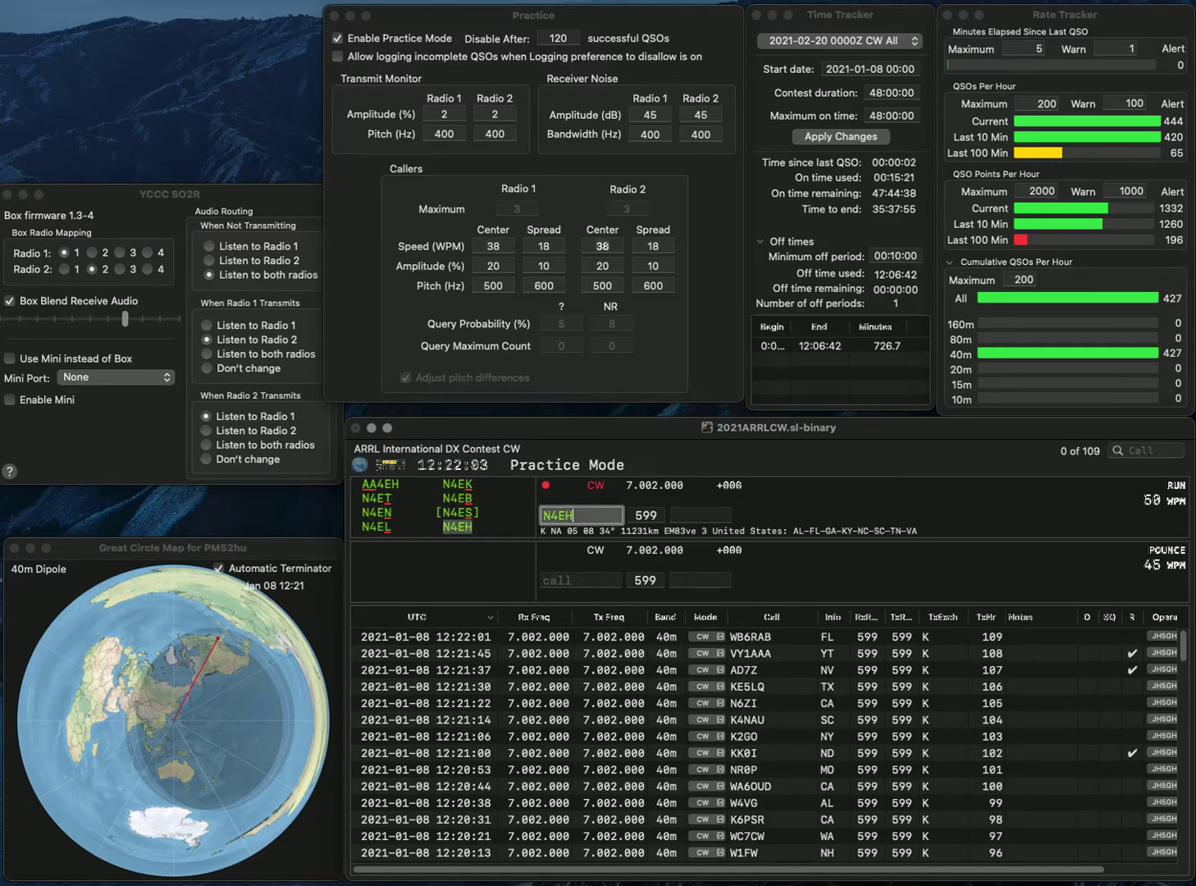
key("space")
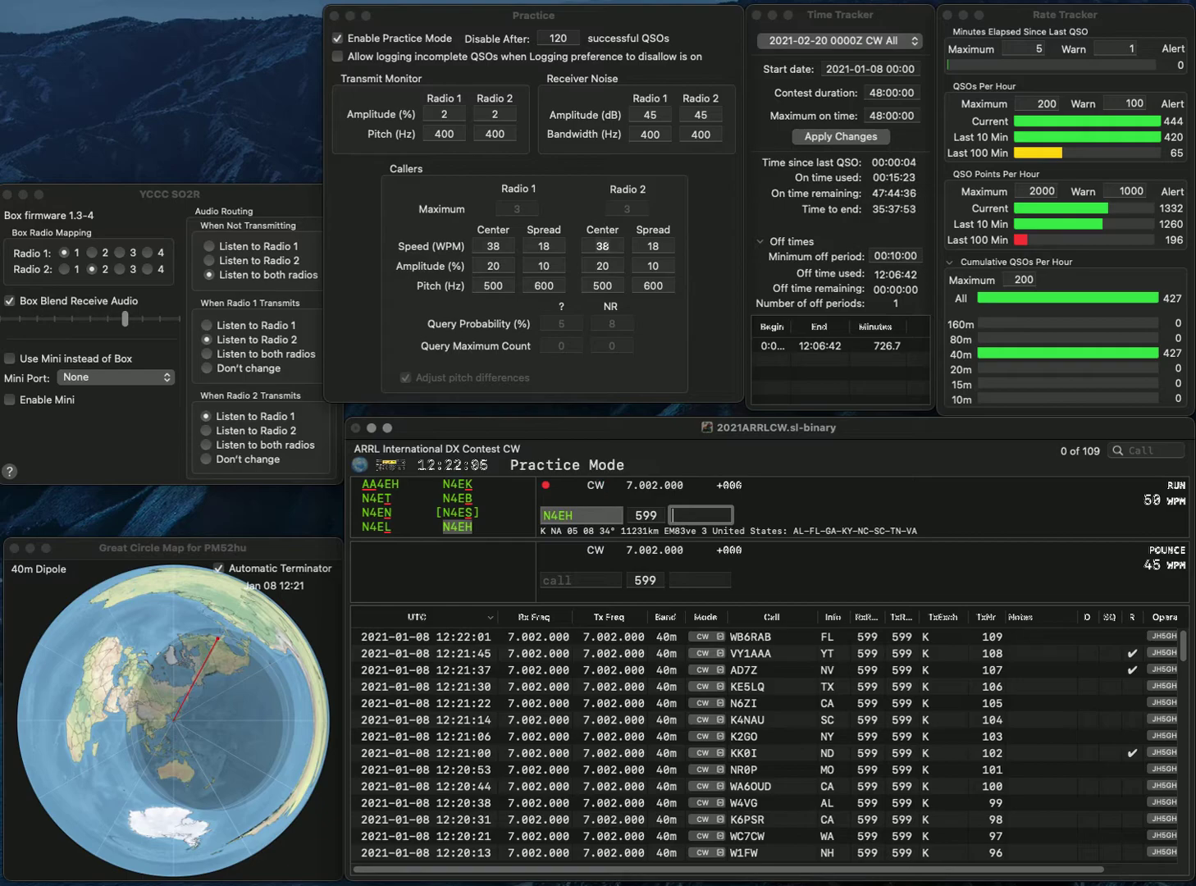
type("SC")
key("Return")
type("WB6BET")
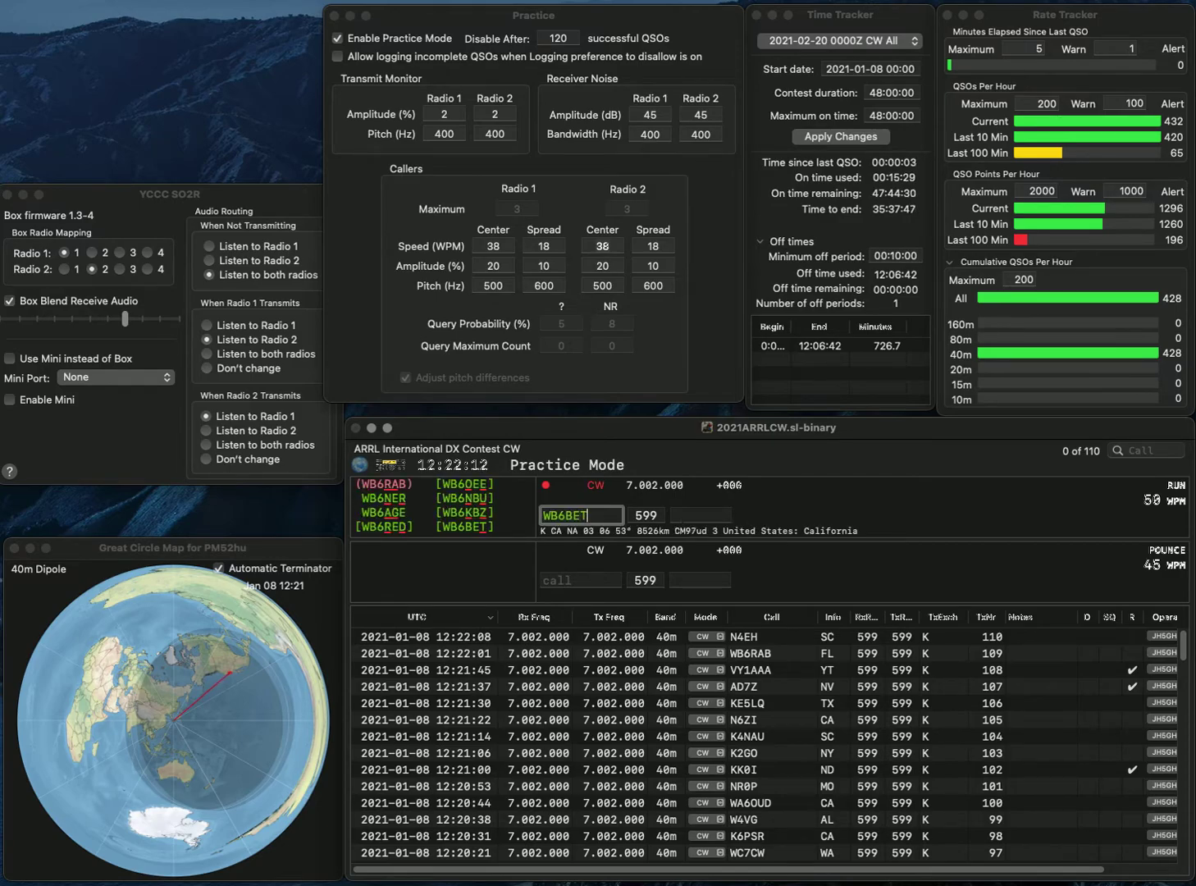
key("space")
type("CA")
key("Return")
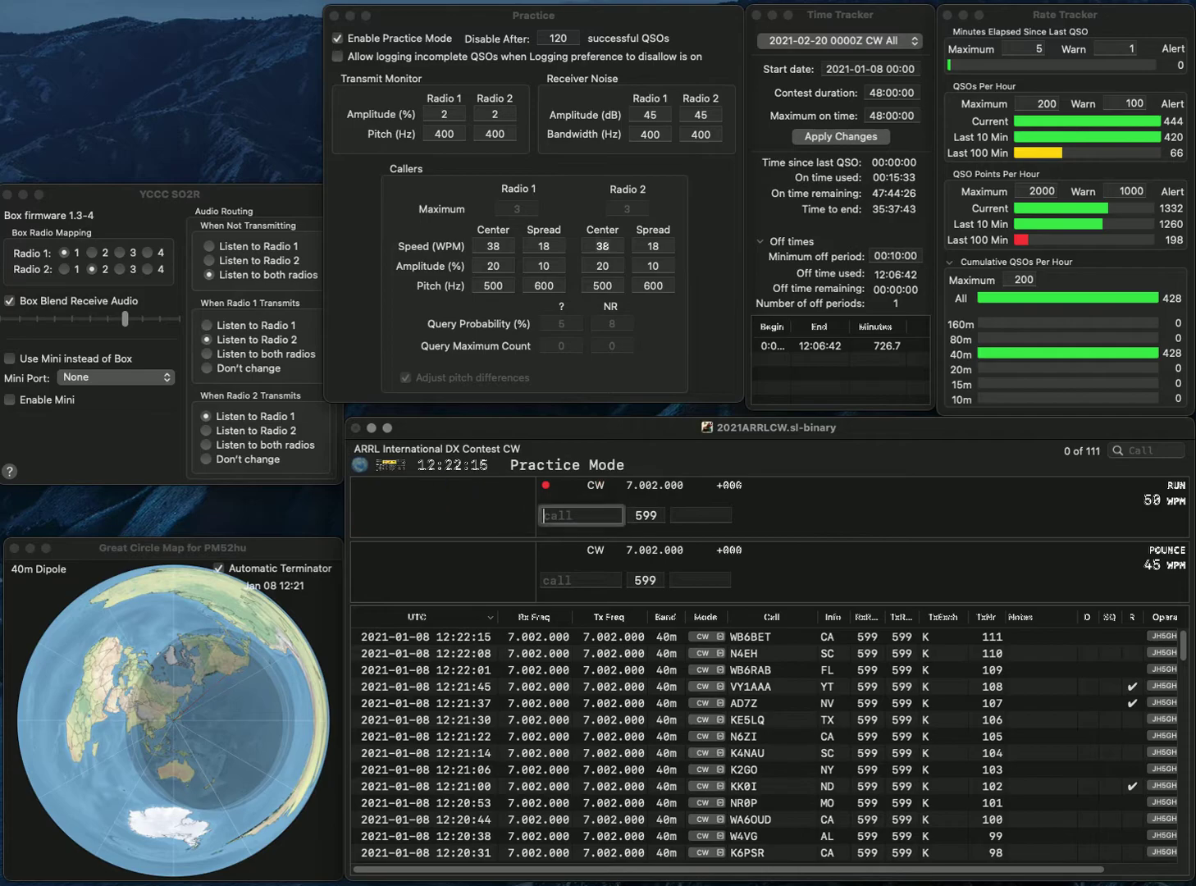
type("K7")
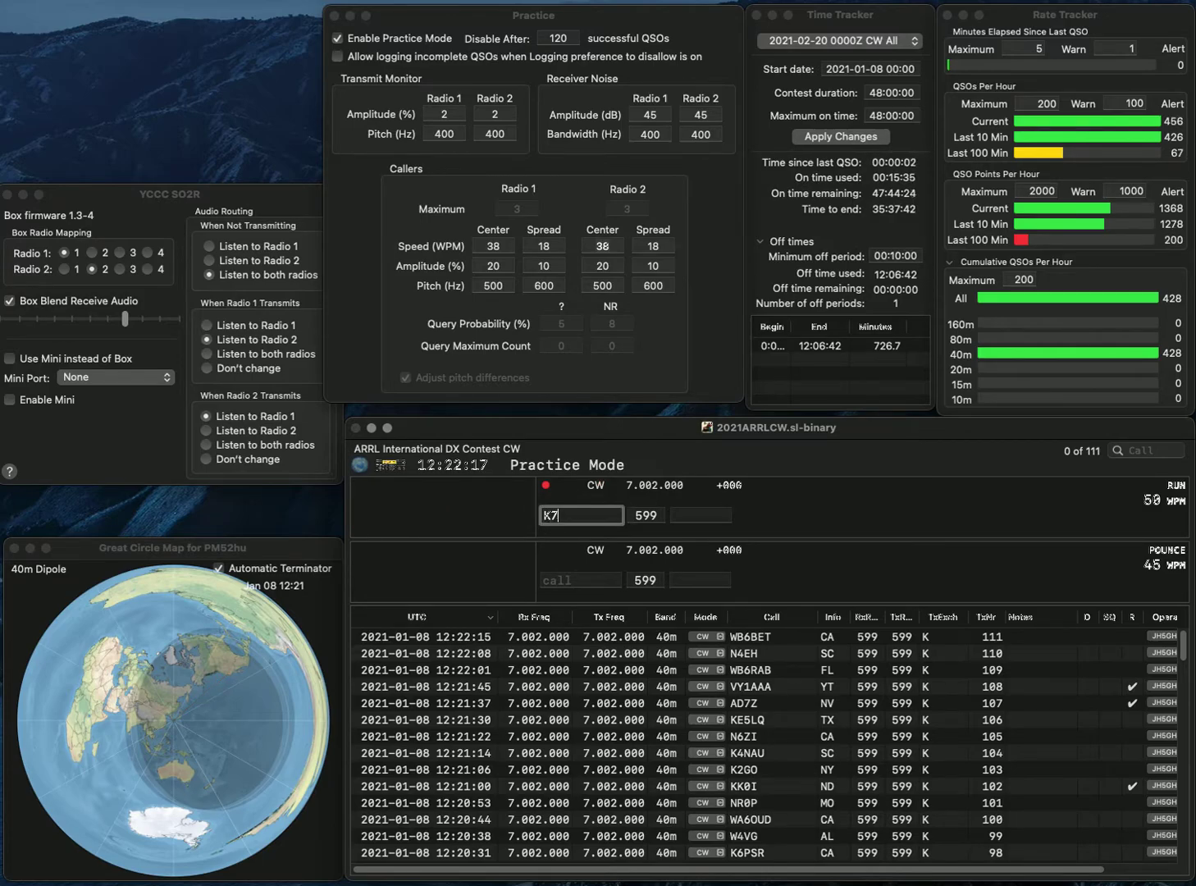
type("0V")
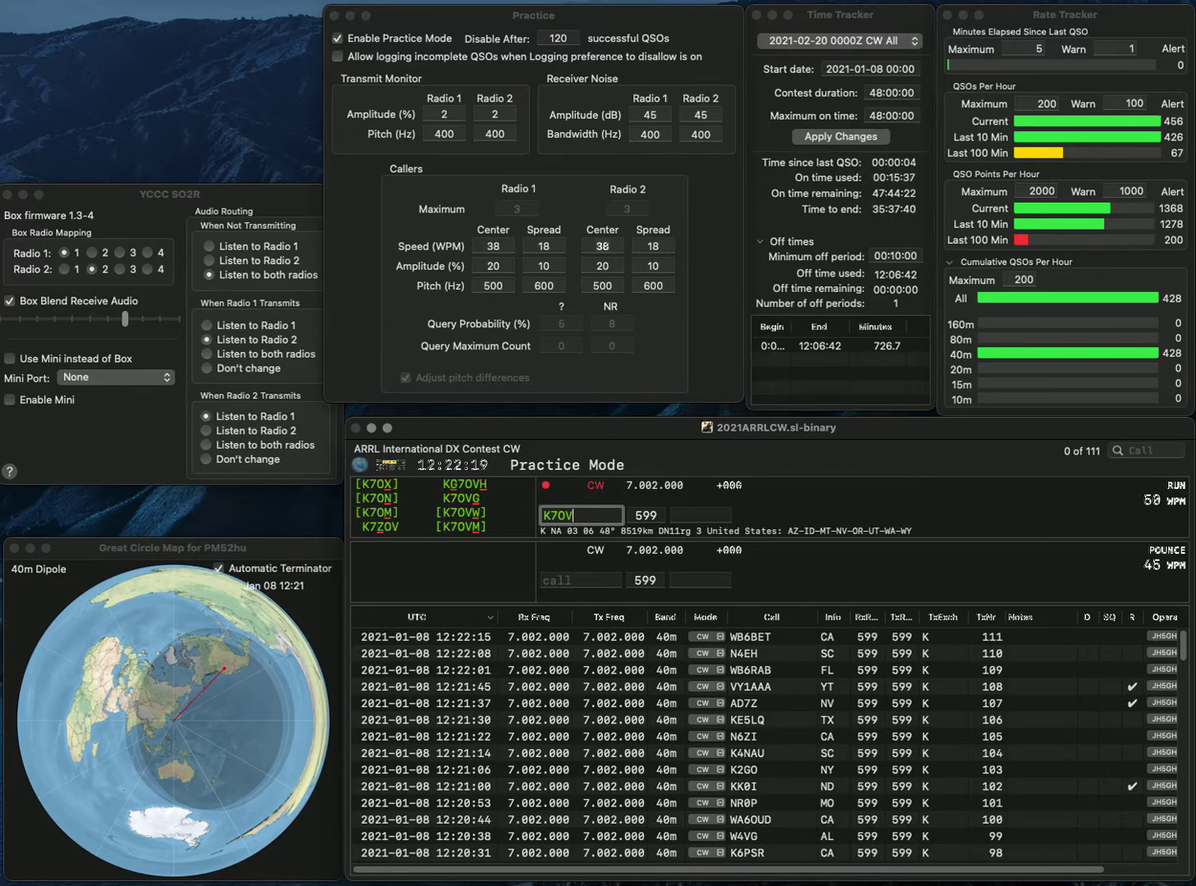
type("M")
key("Tab")
type("OR")
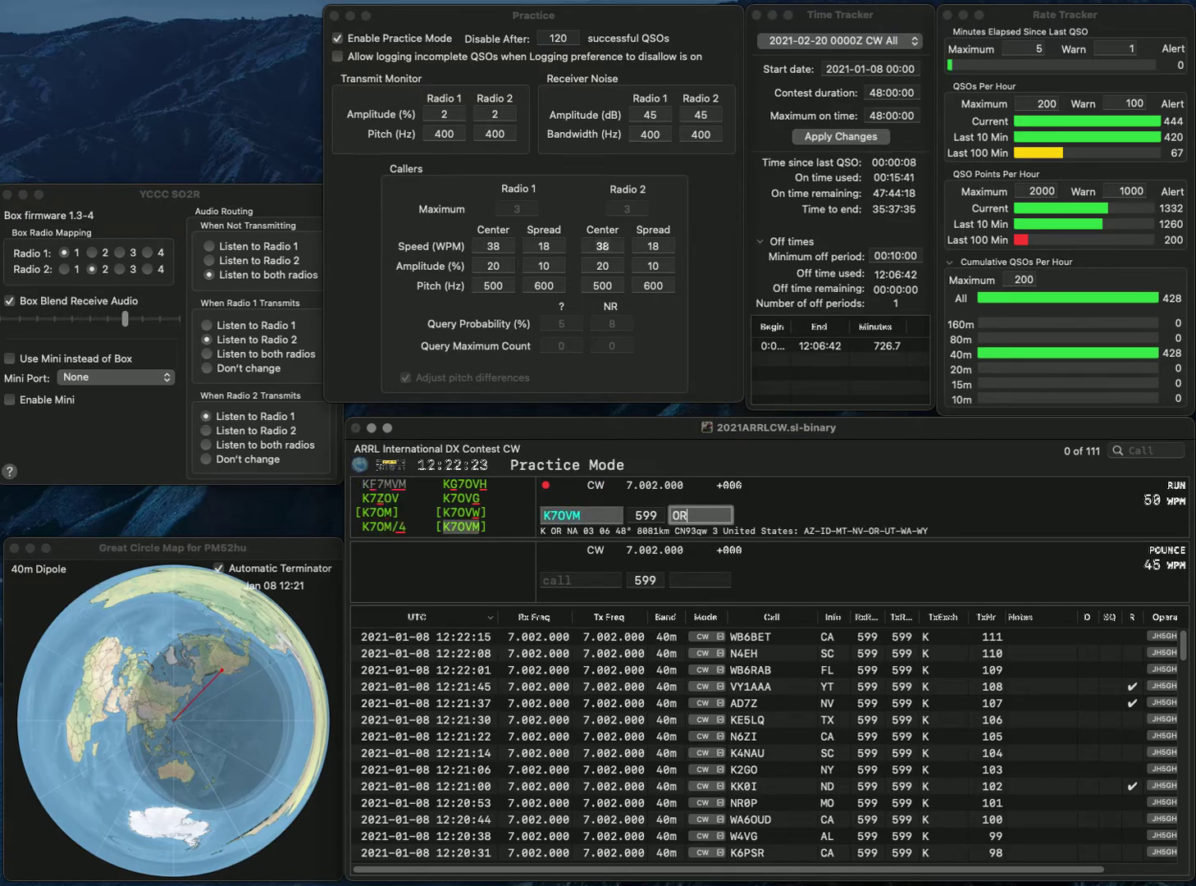
key("Tab")
key("BackSpace")
type("G")
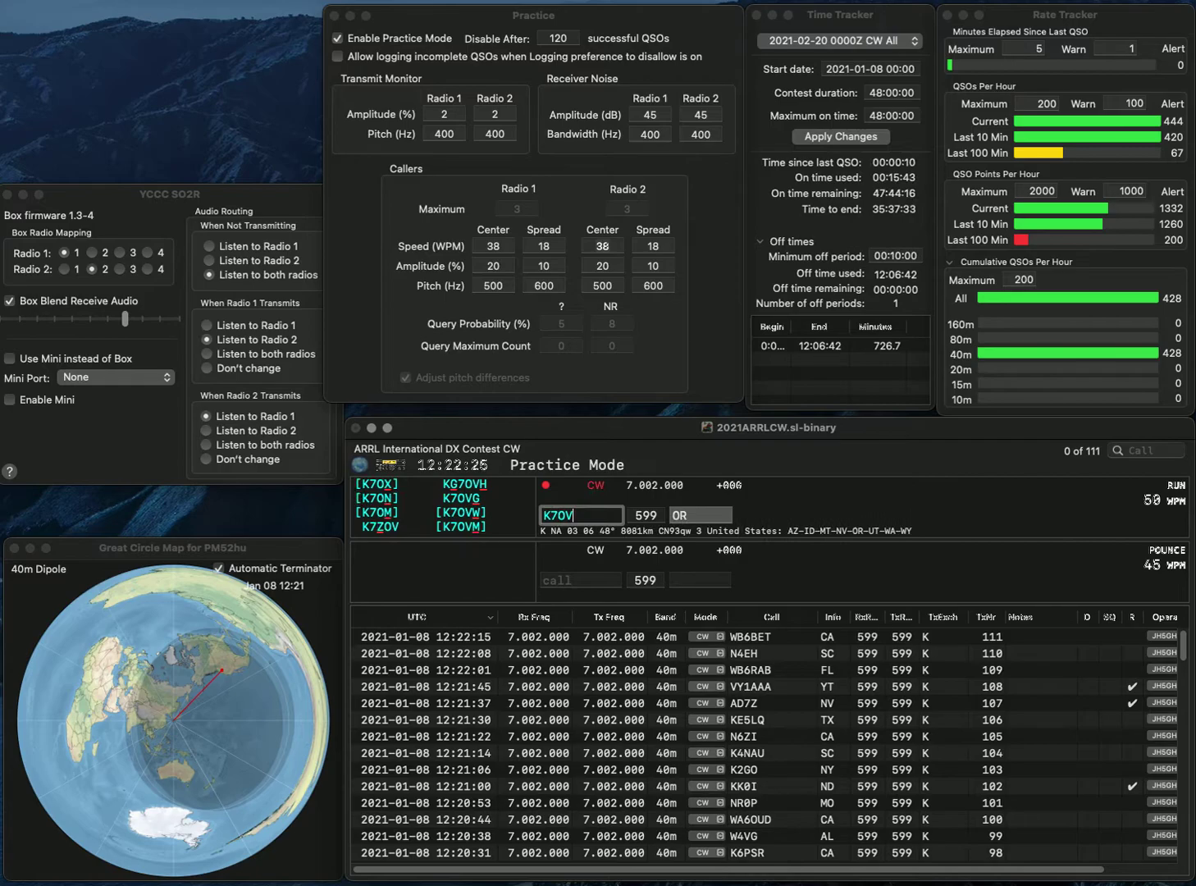
key("Return")
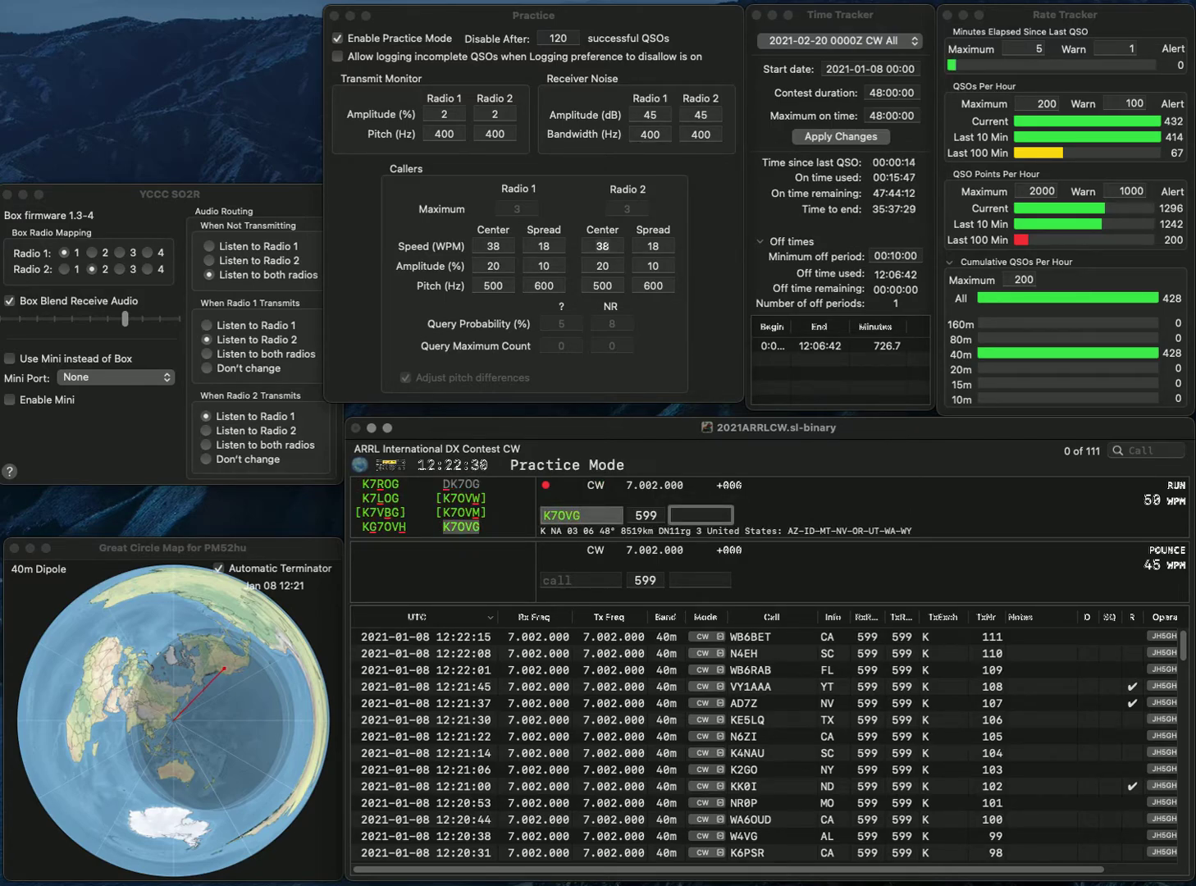
type("WY")
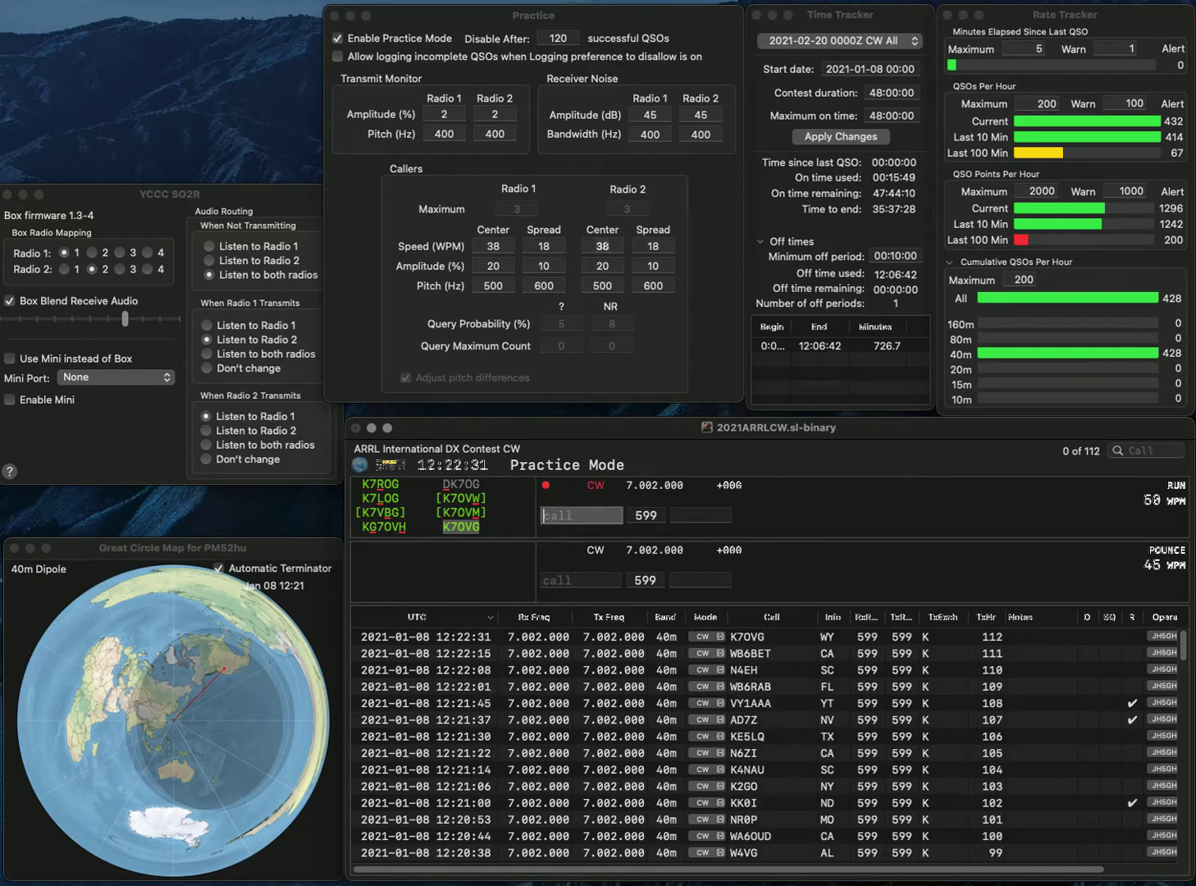
key("Return")
type("N8CEY")
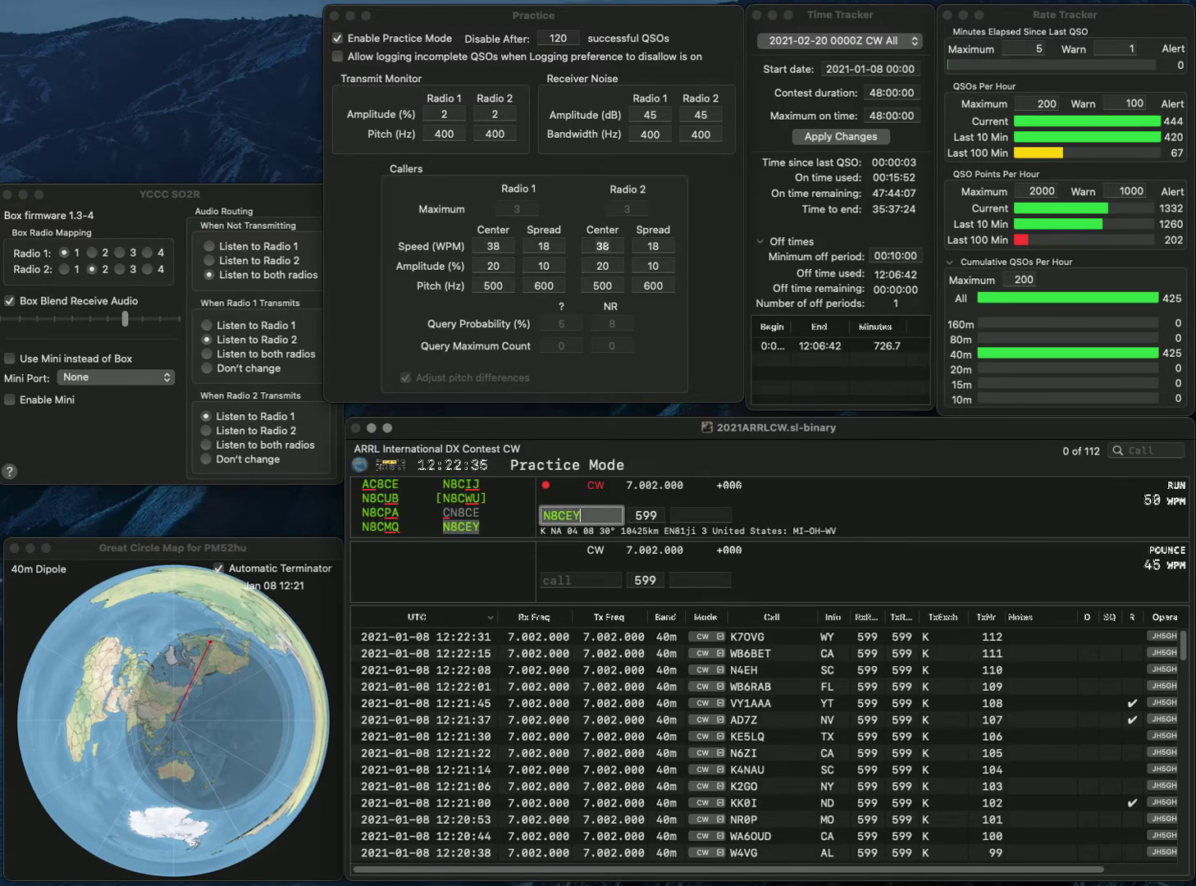
key("space")
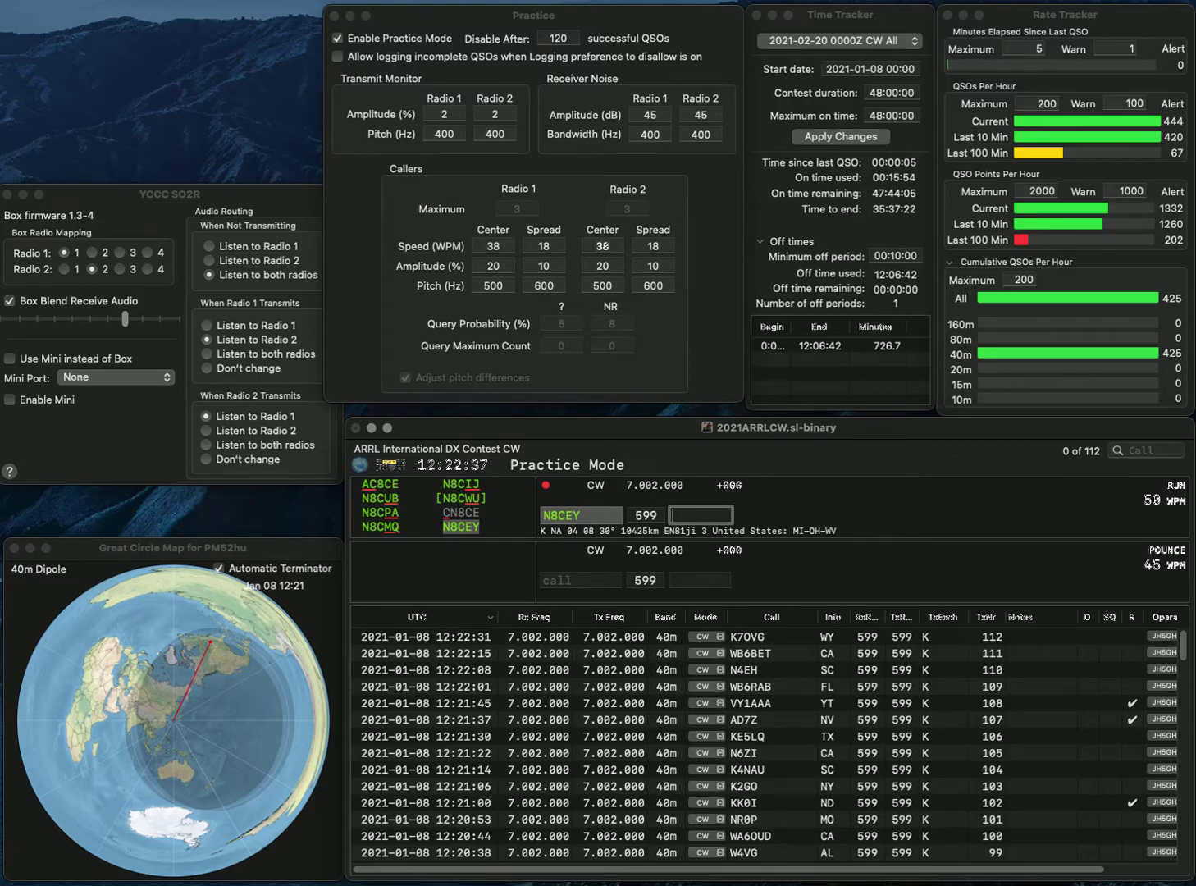
type("OH")
key("Return")
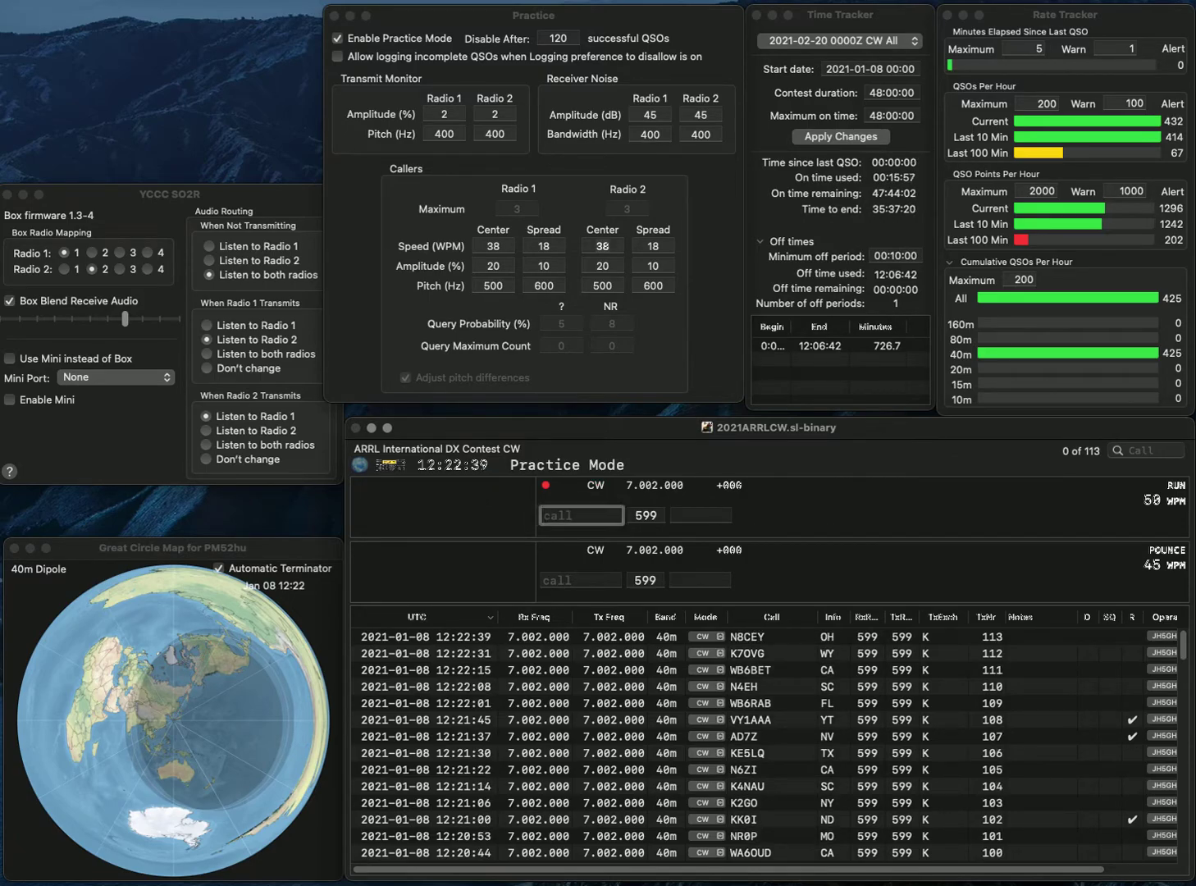
Log the CW contact with K5IMC, with TX as the received exchange
type("K5IMC")
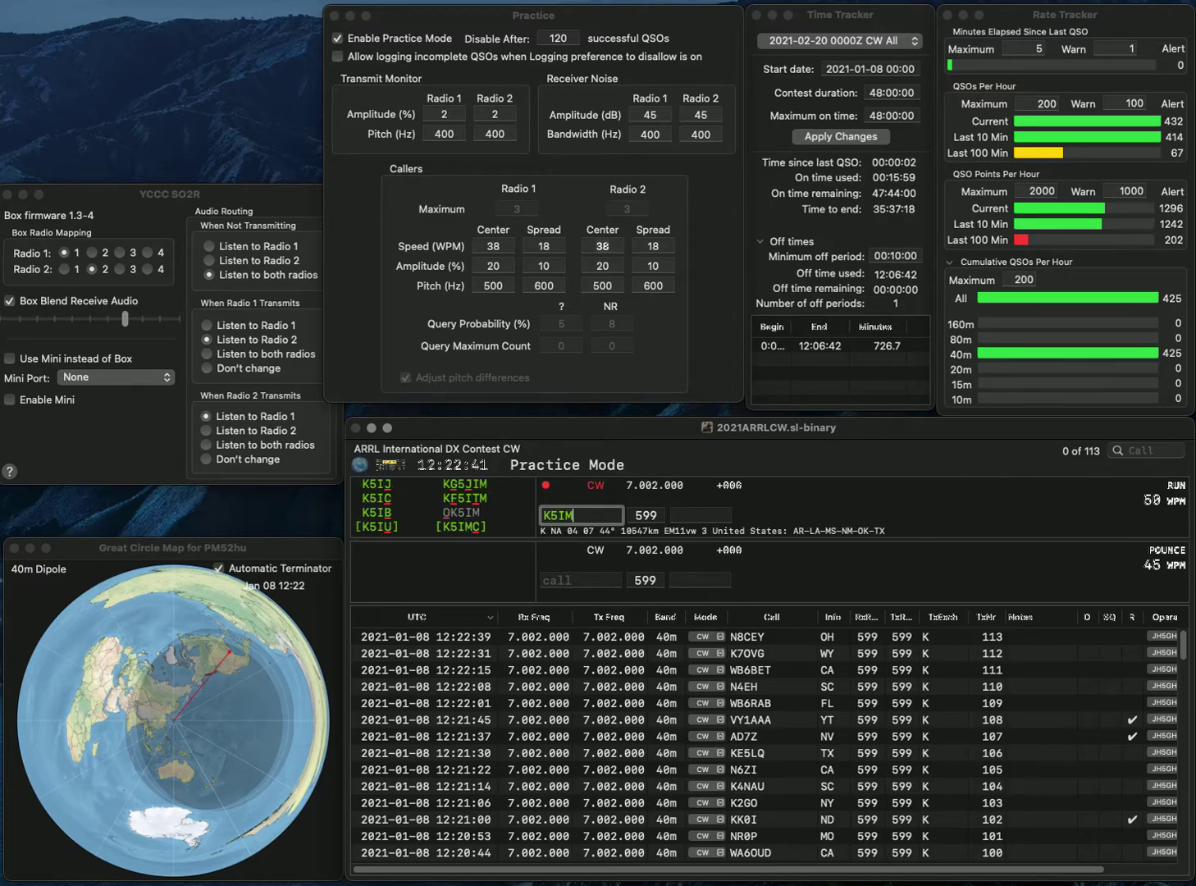
key("Tab")
type("TX")
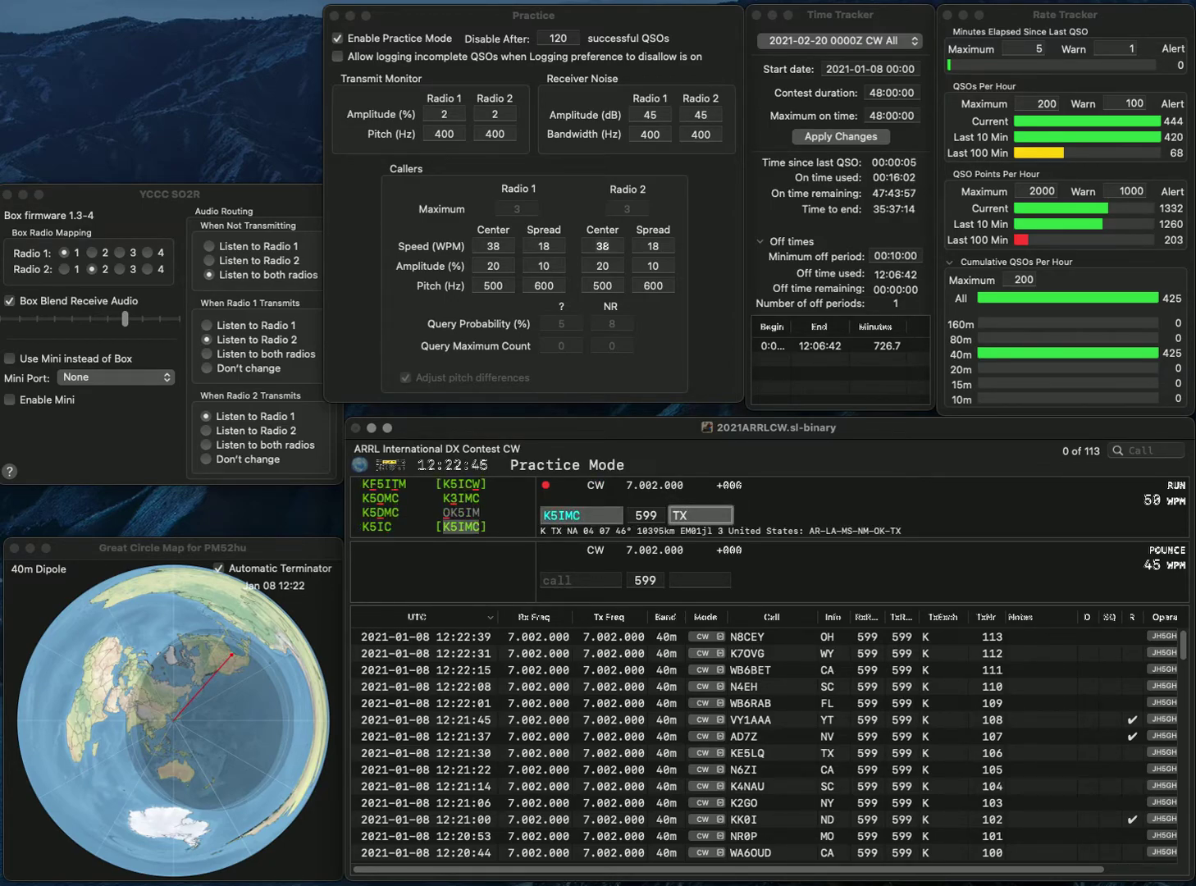
key("Return")
type("W7")
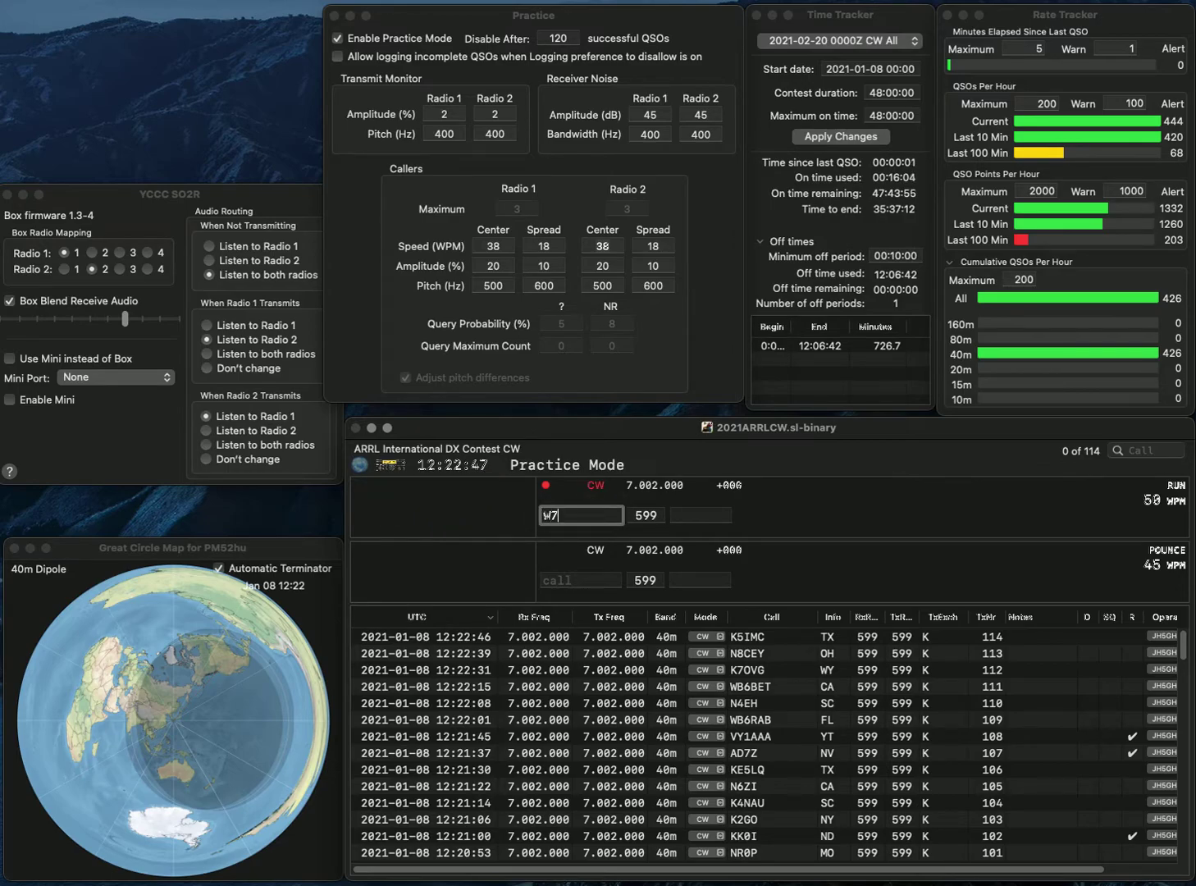
type("RIS")
key("Return")
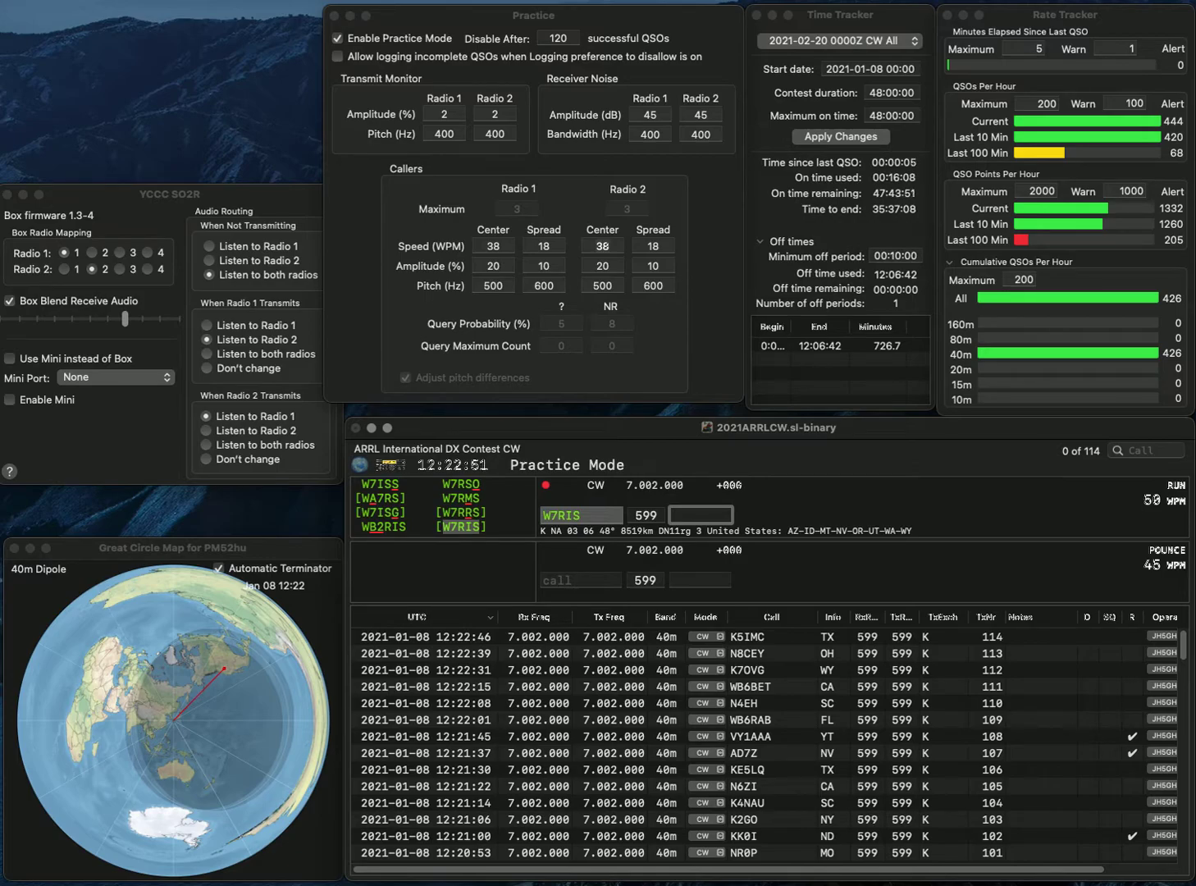
type("wa")
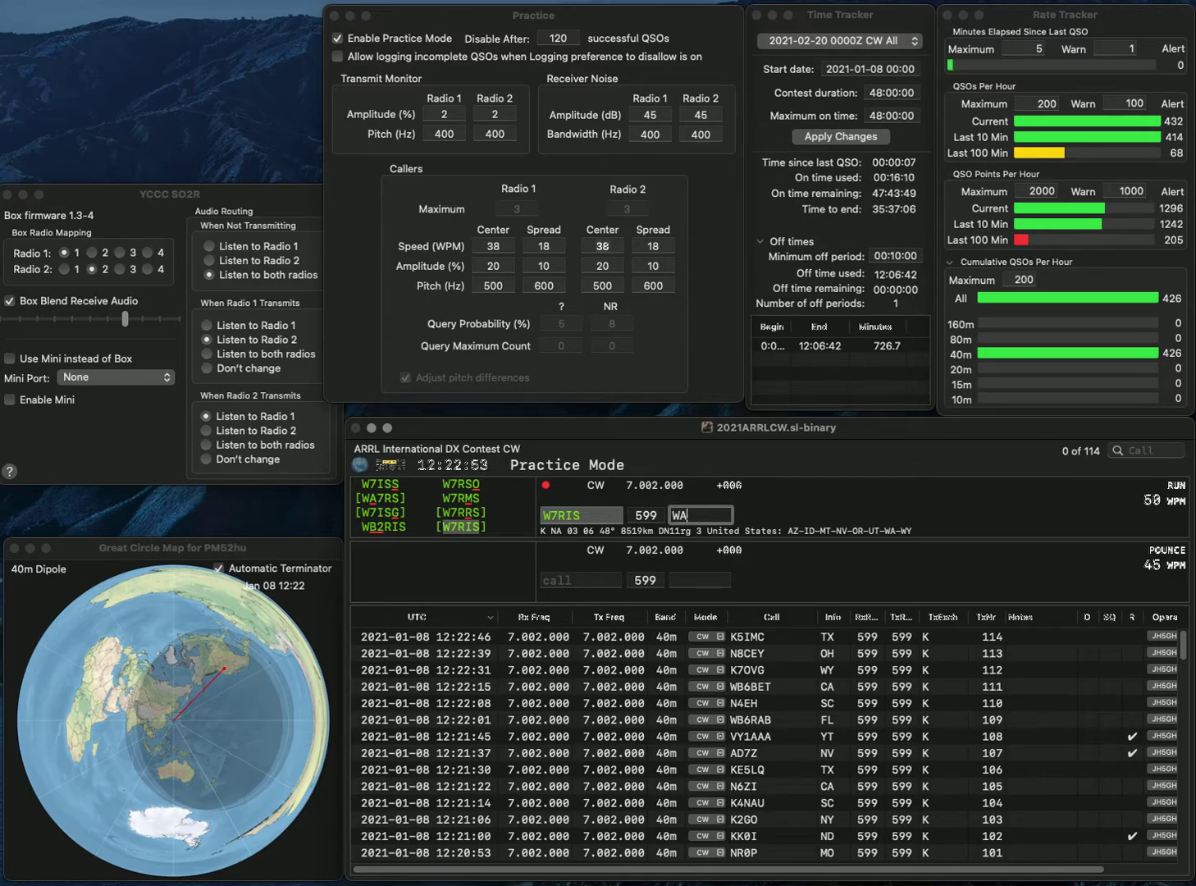
key("Return")
type("w")
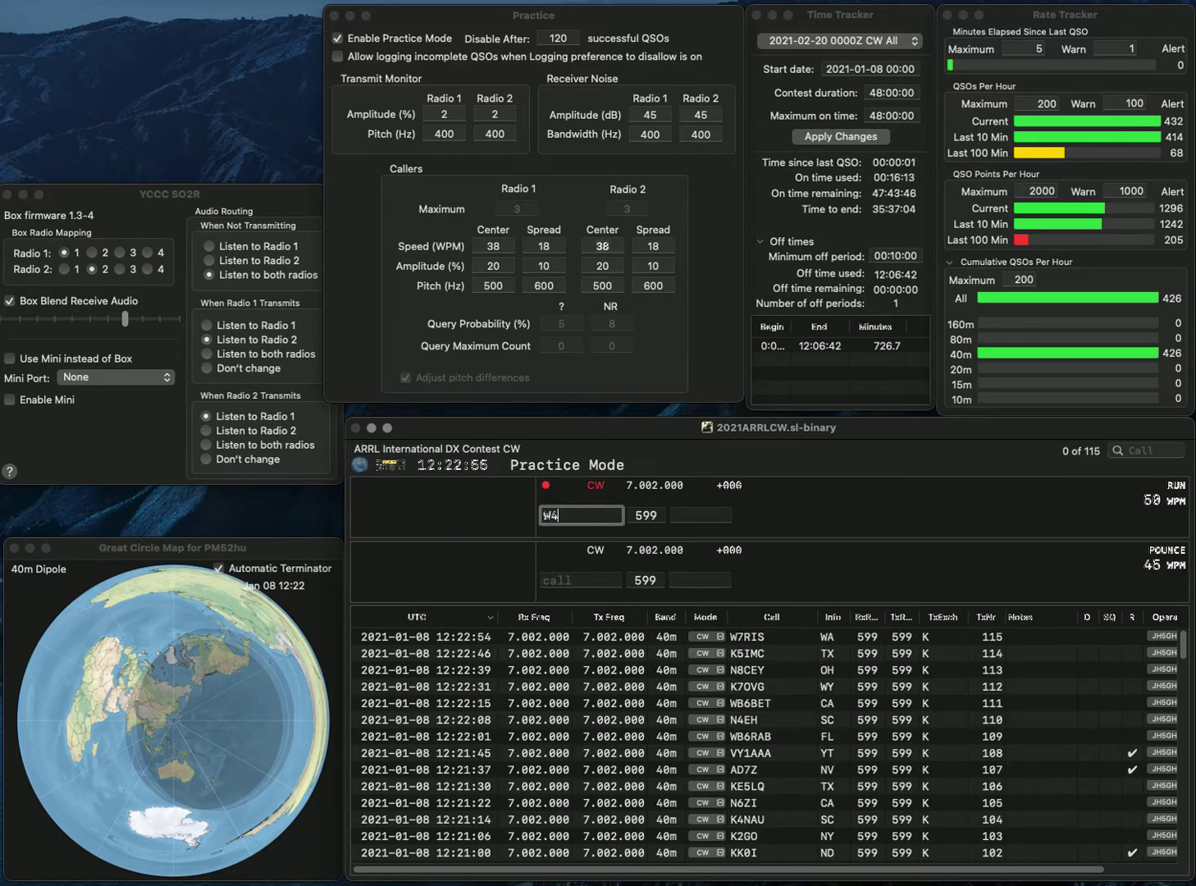
type("4jsi")
key("space")
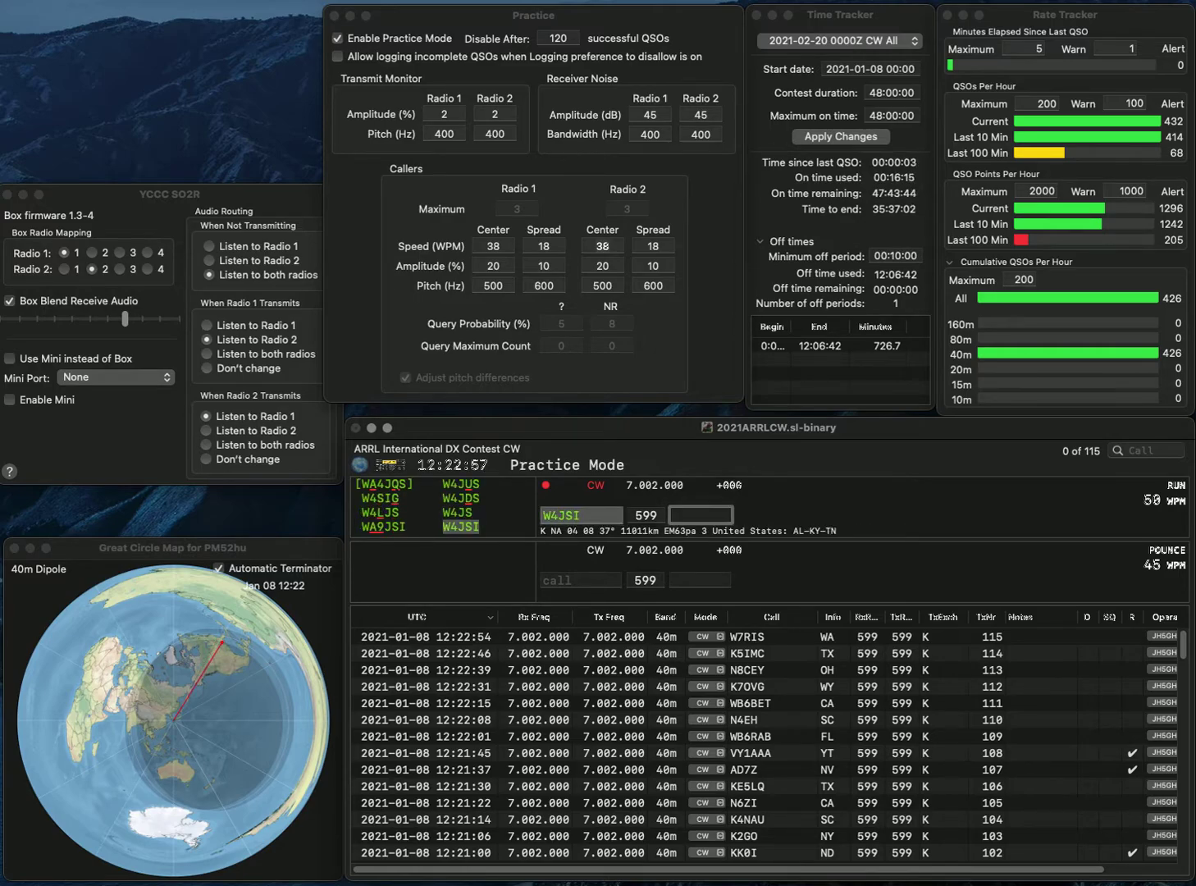
type("TN")
key("Return")
type("K8AJS")
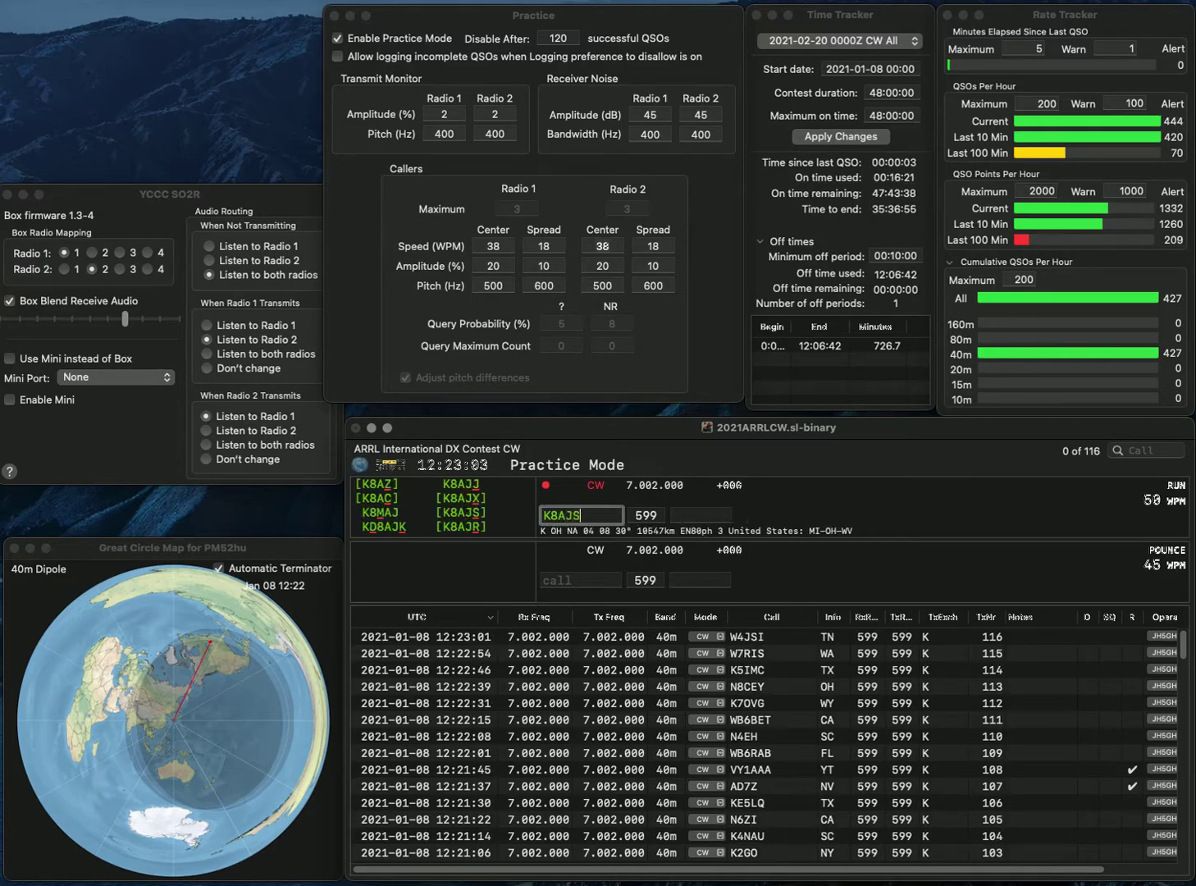
key("Return")
type("OH")
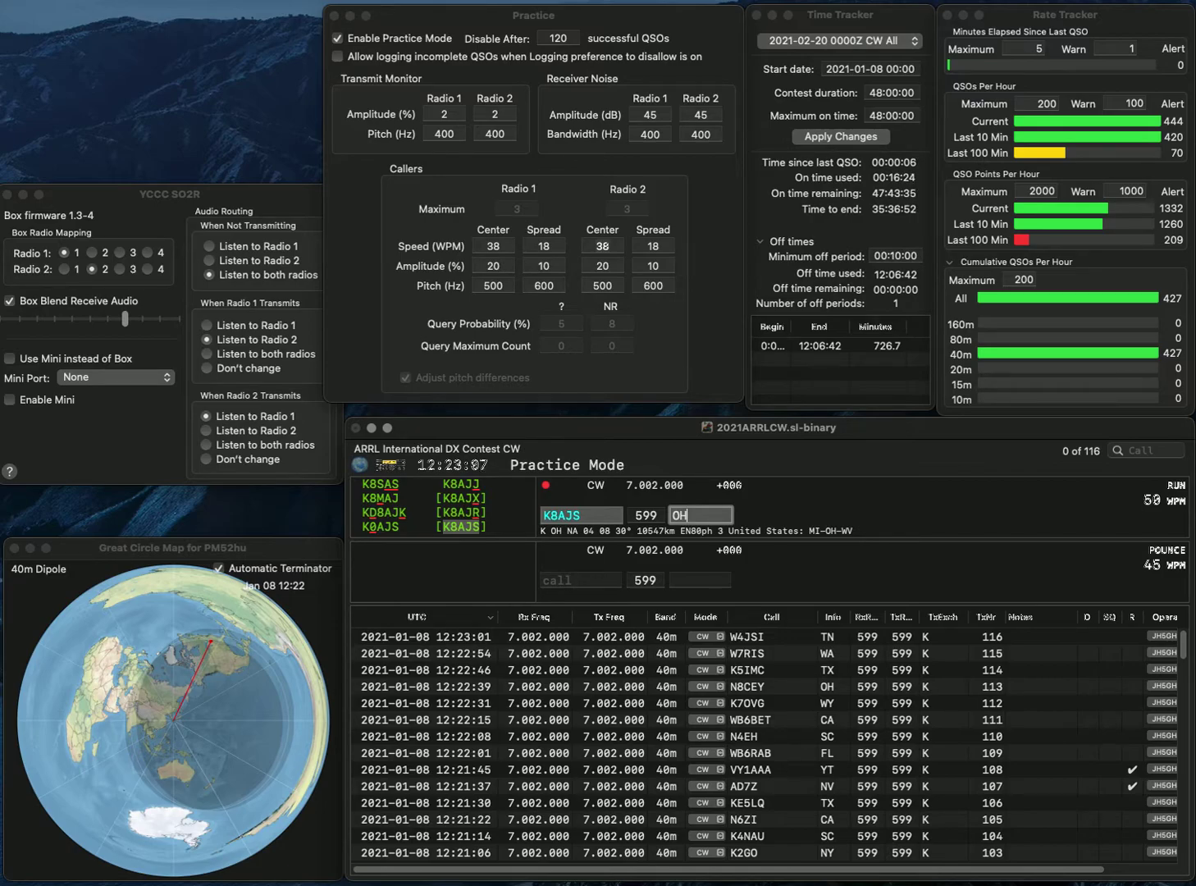
key("Return")
type("VA")
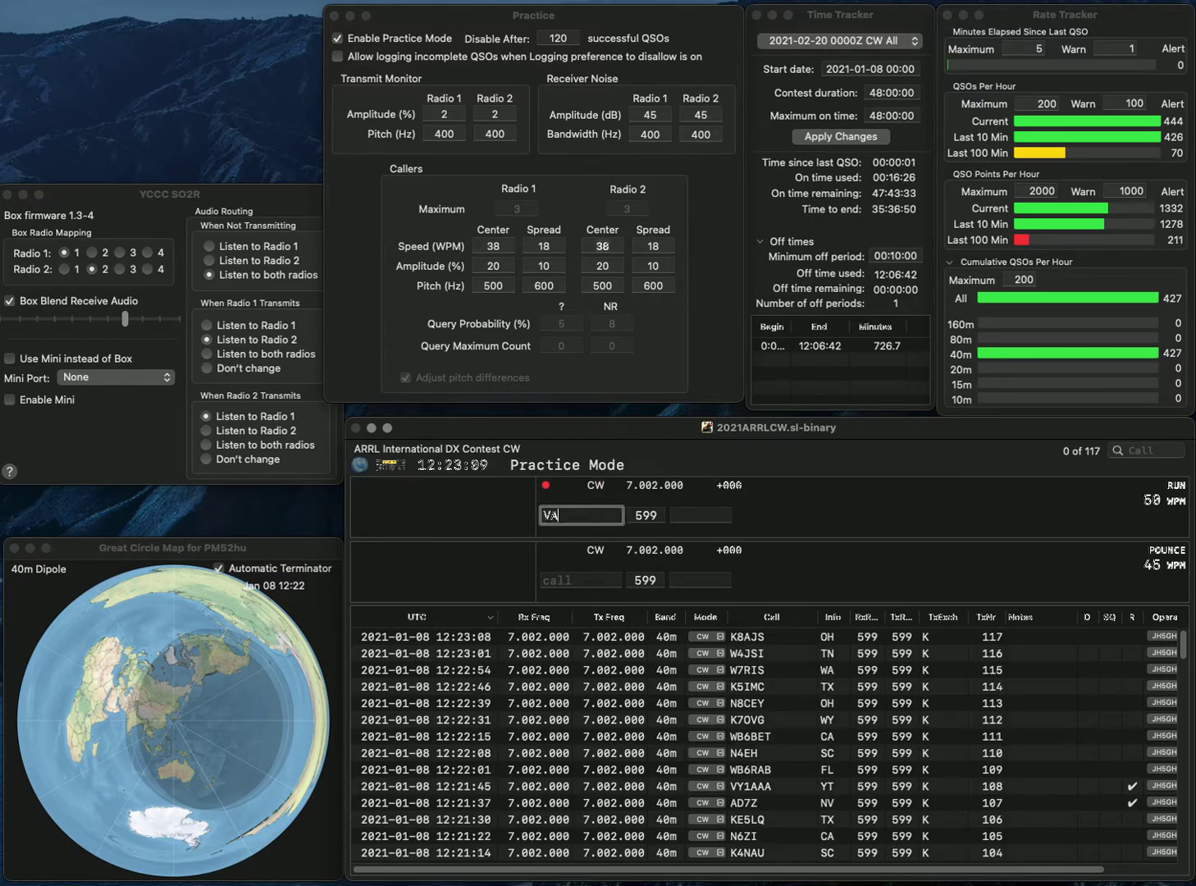
type("7DX")
key("space")
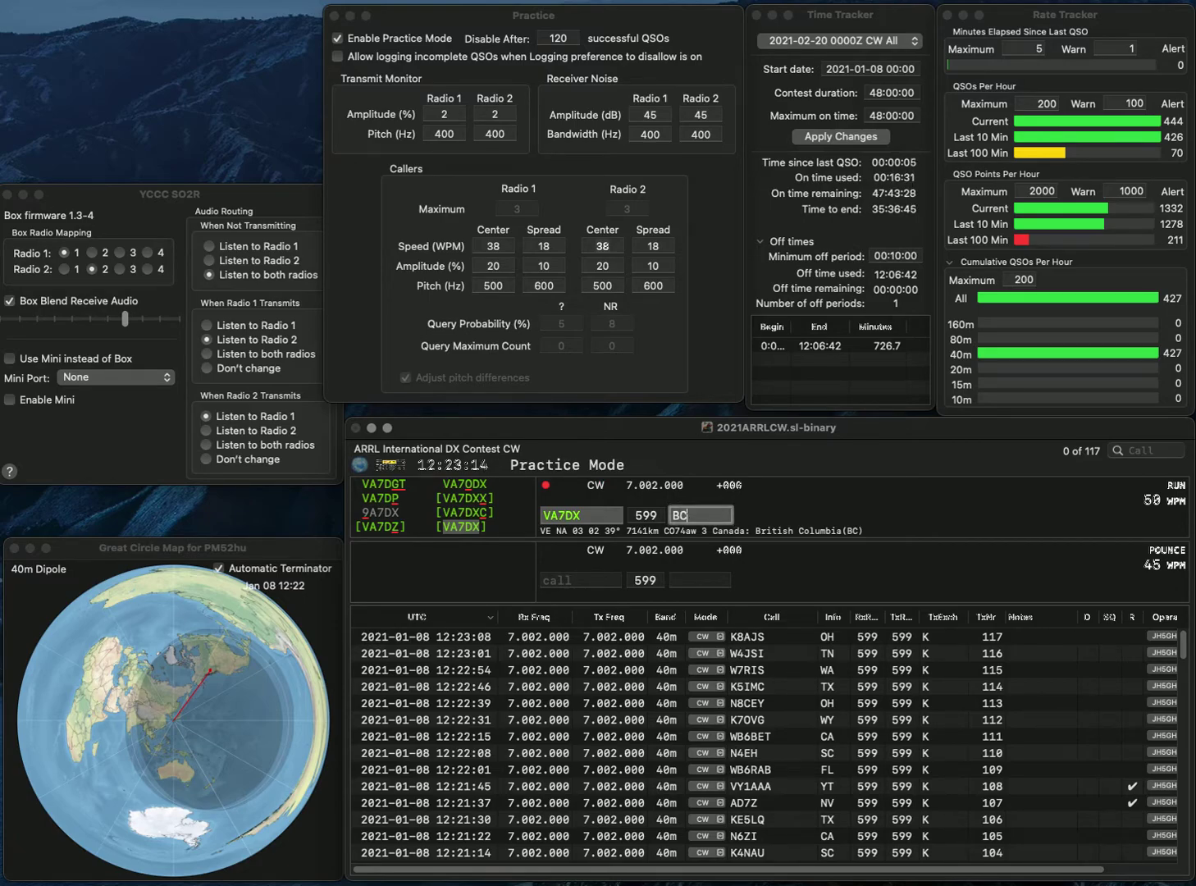
key("Return")
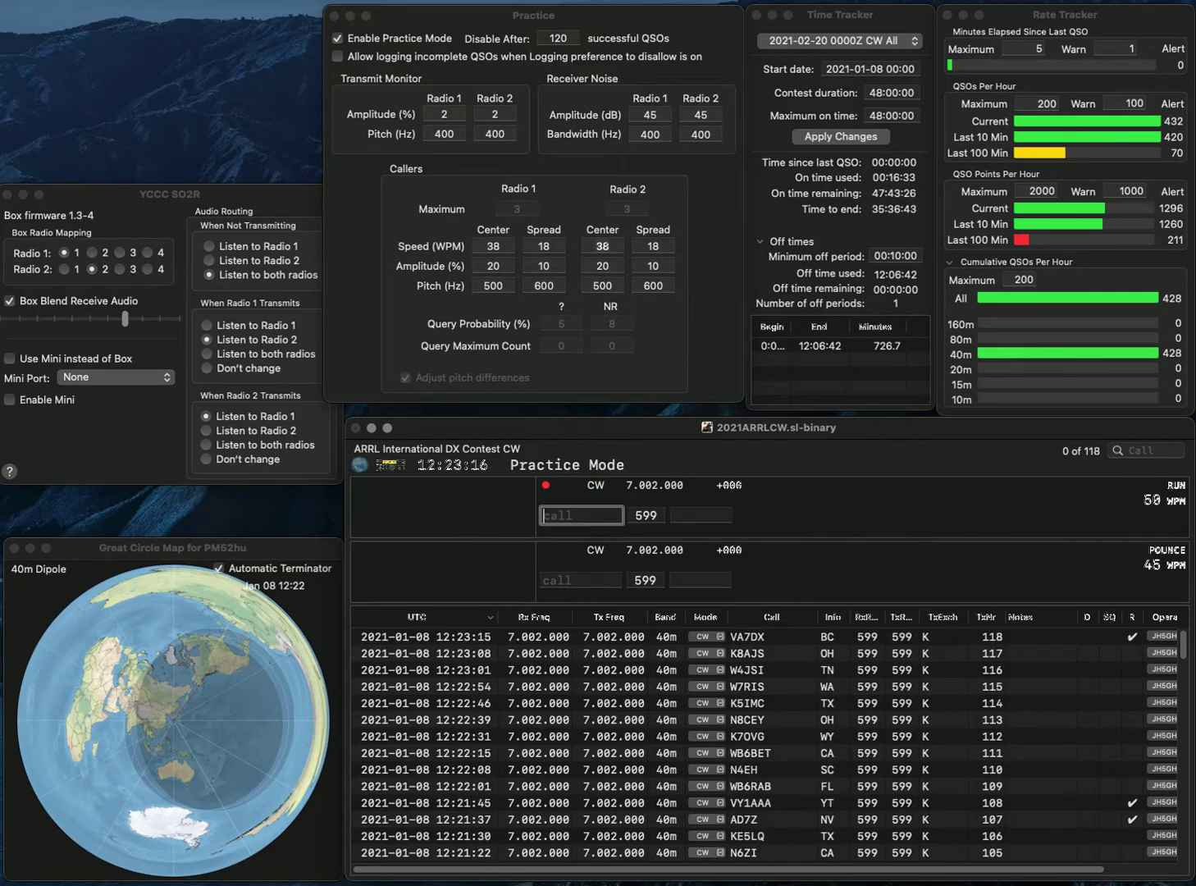
type("K800K")
key("Return")
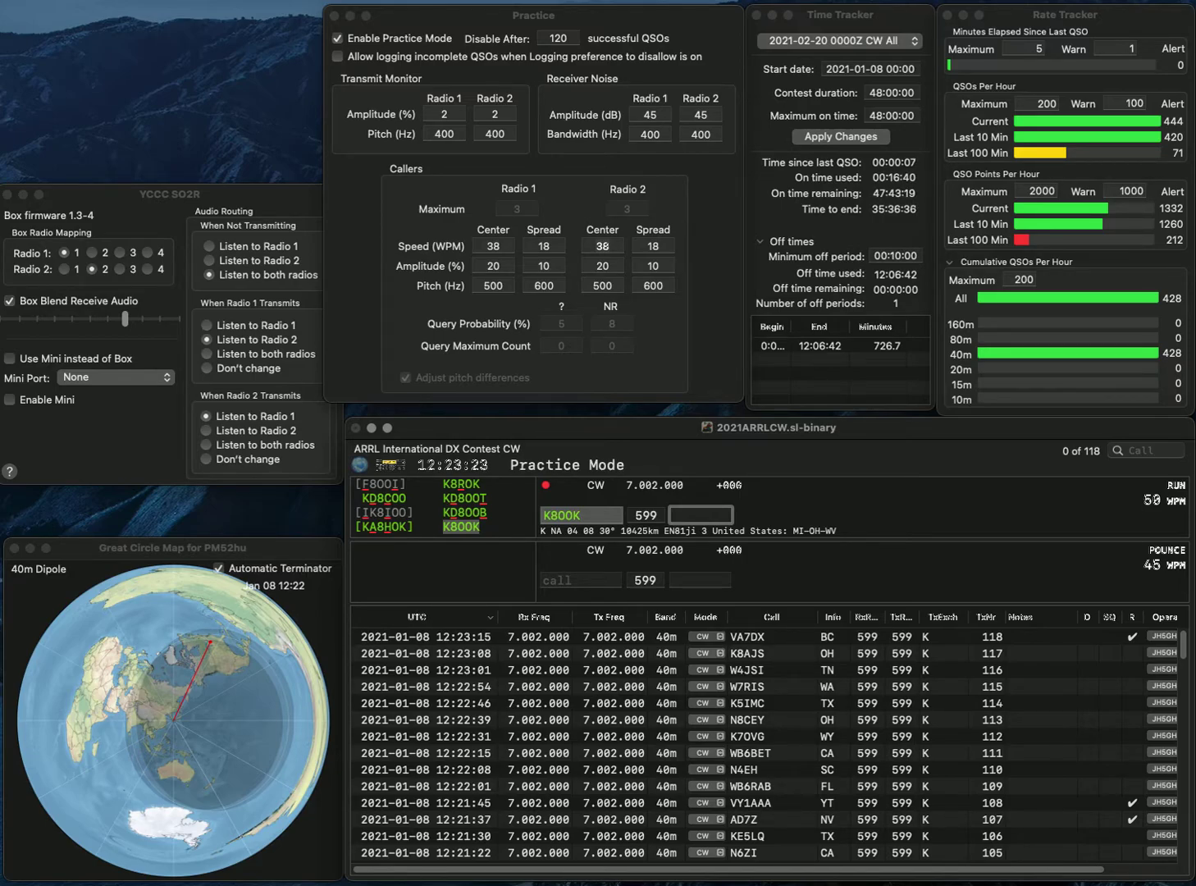
key("Return")
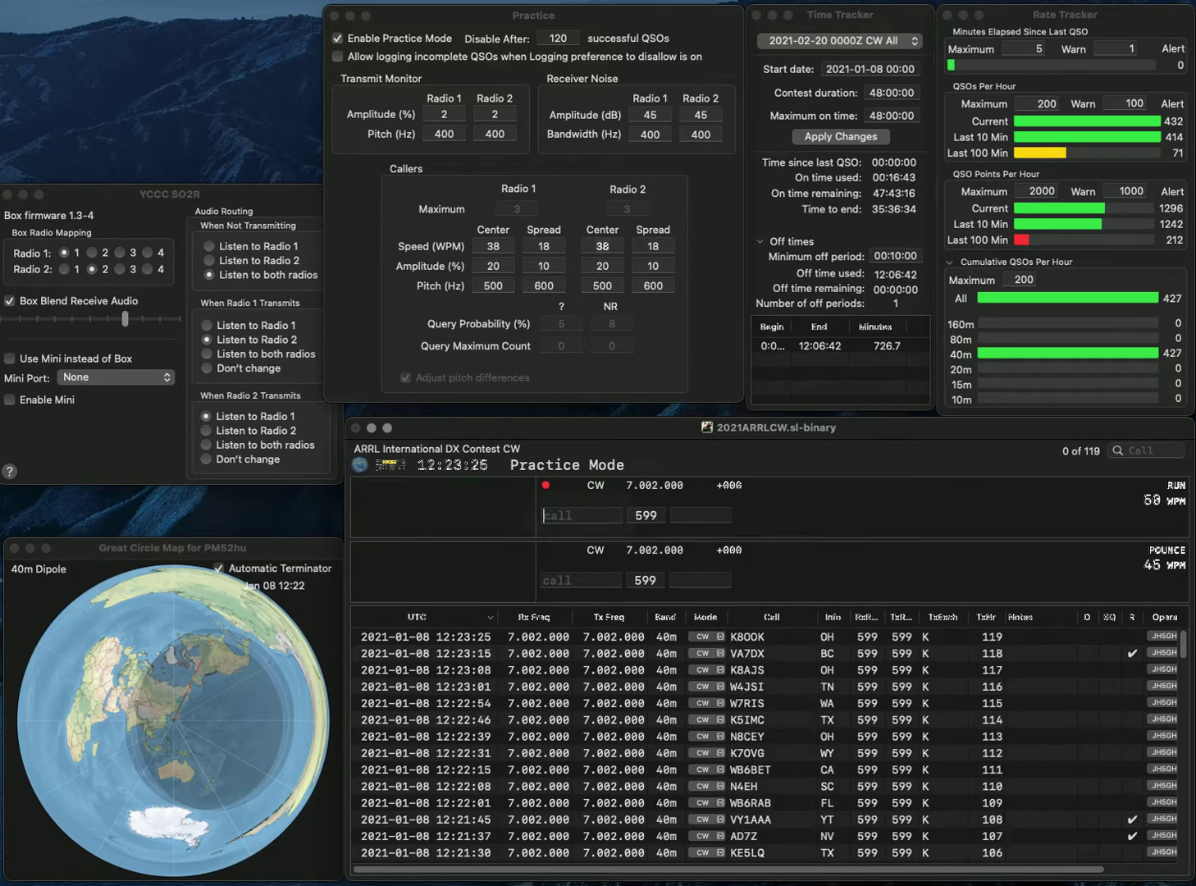
Log the CW contact with AB2E, with NJ as the received exchange, and turn off practice mode
type("AB2E")
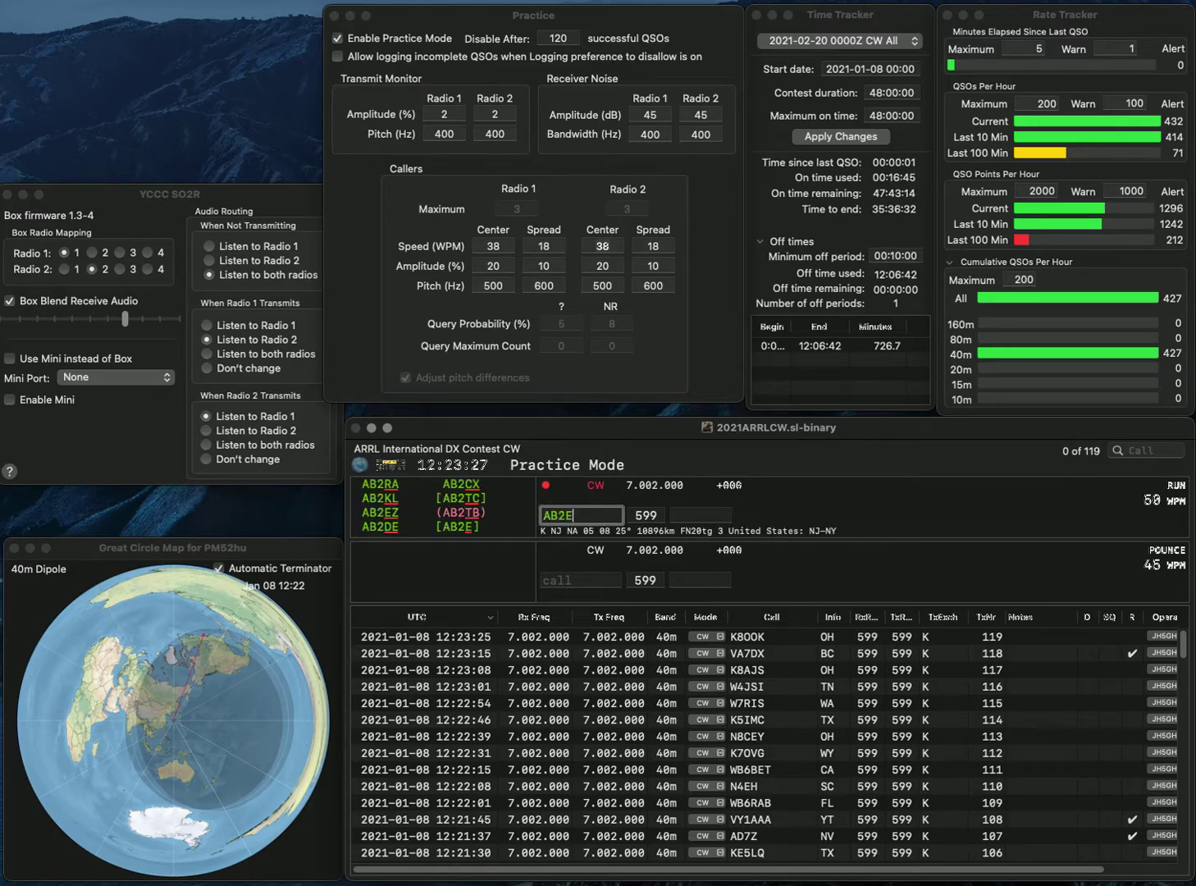
key("space")
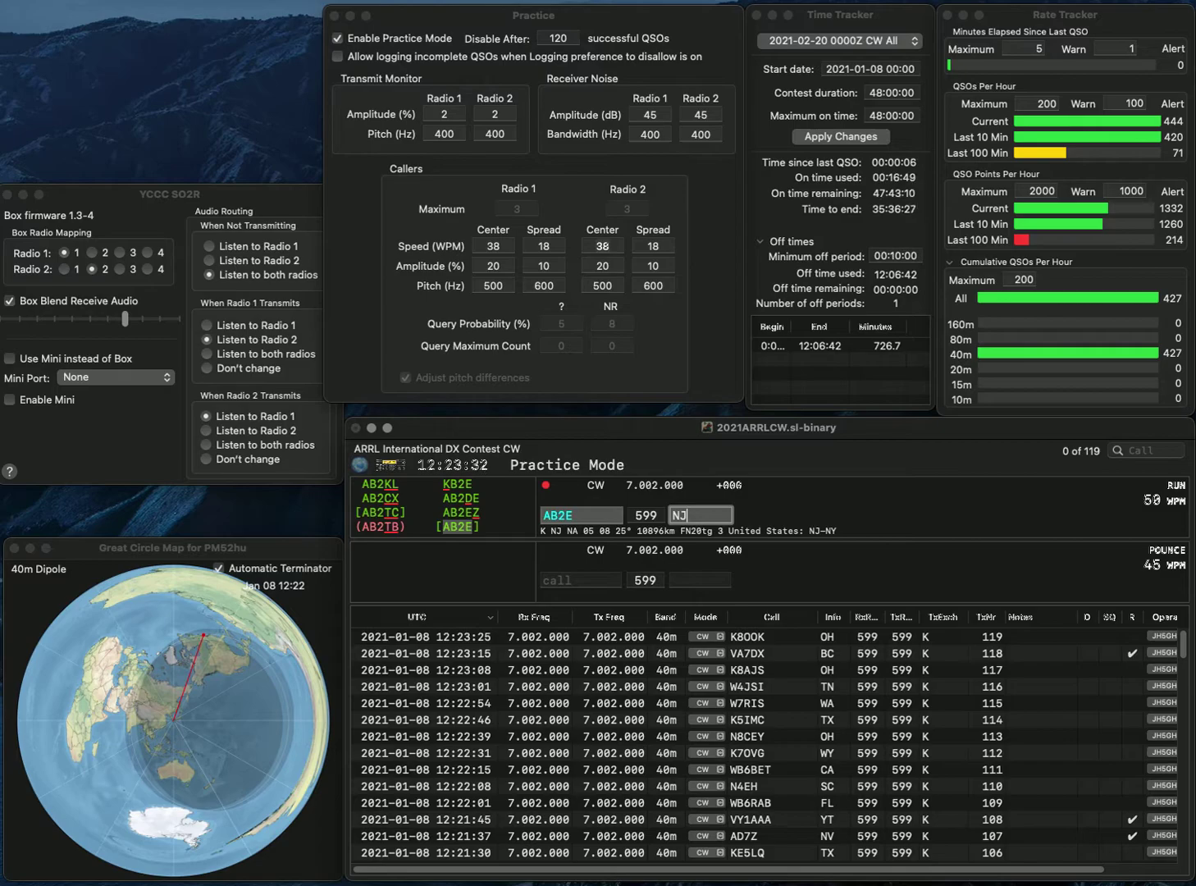
key("Return")
left_click(337, 39)
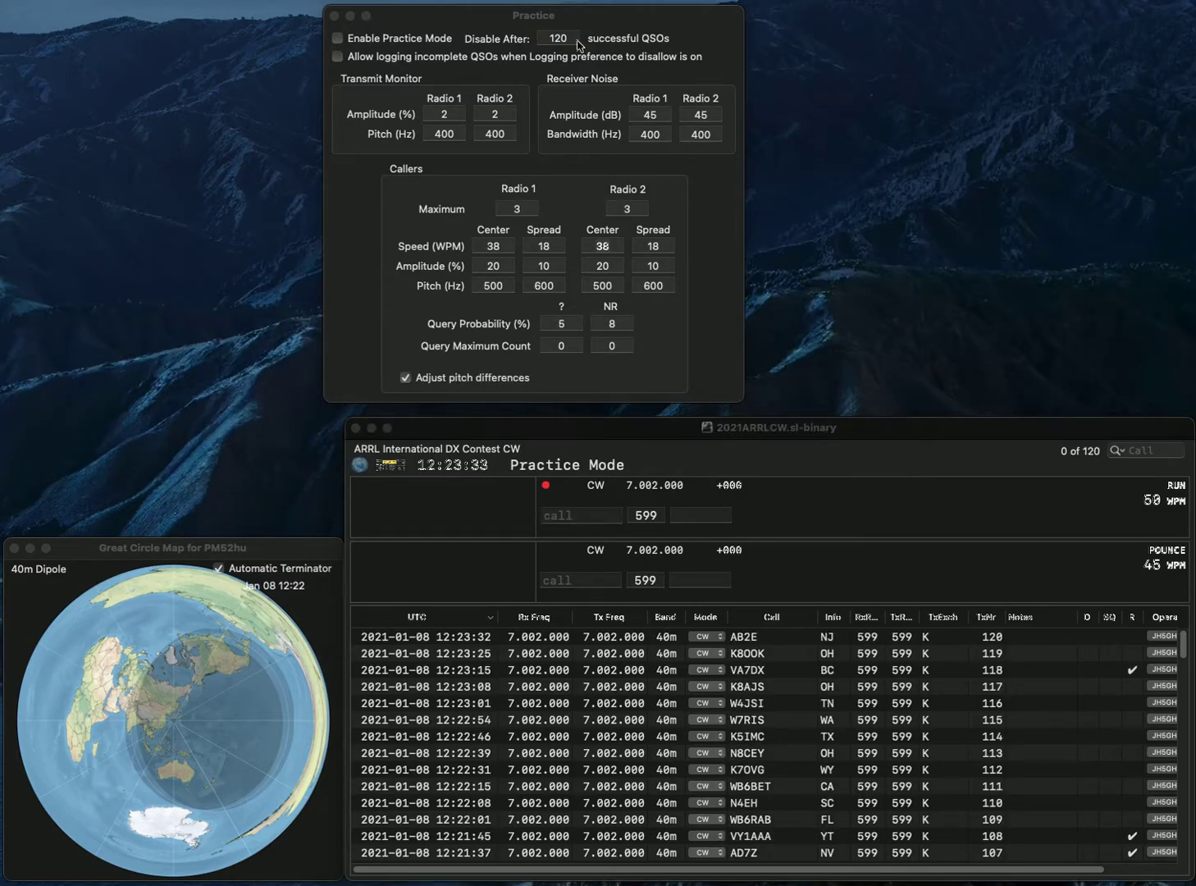